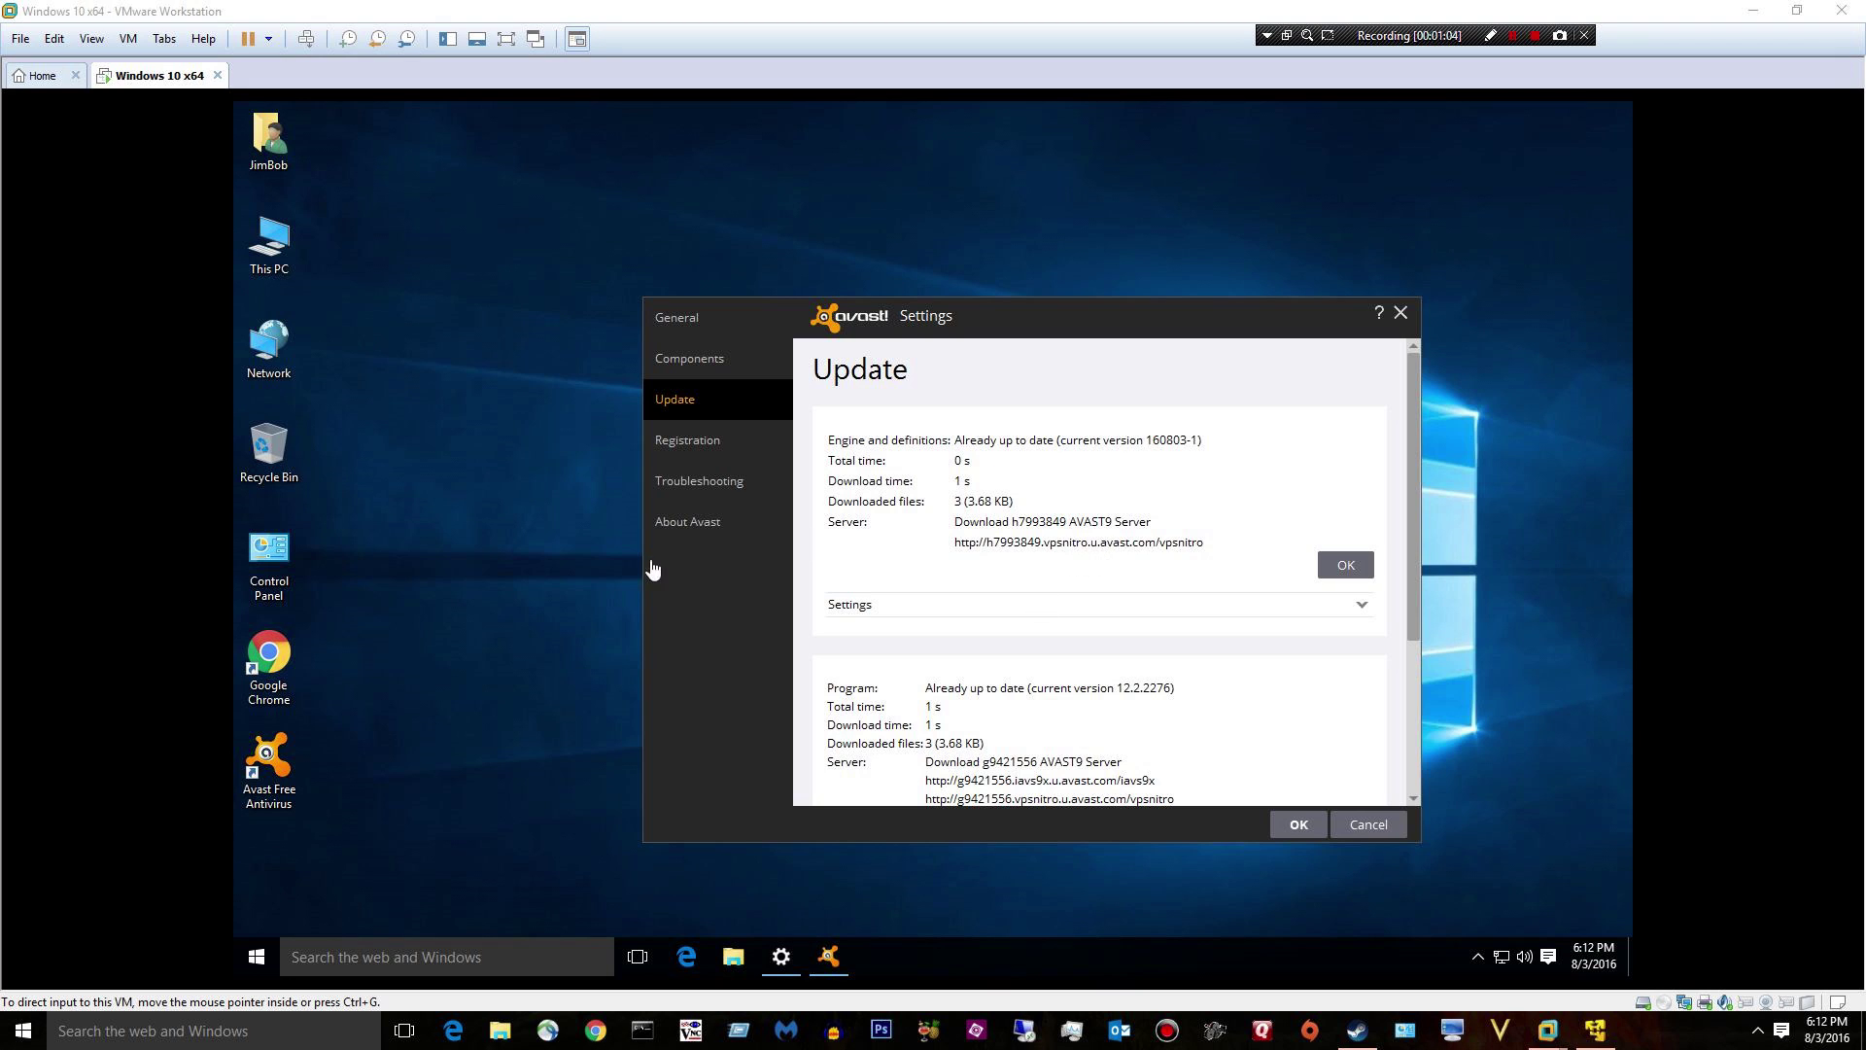
- Check that the Avast engine and definitions (160803-1) and program (12.2.2276) are already up to date
click(671, 362)
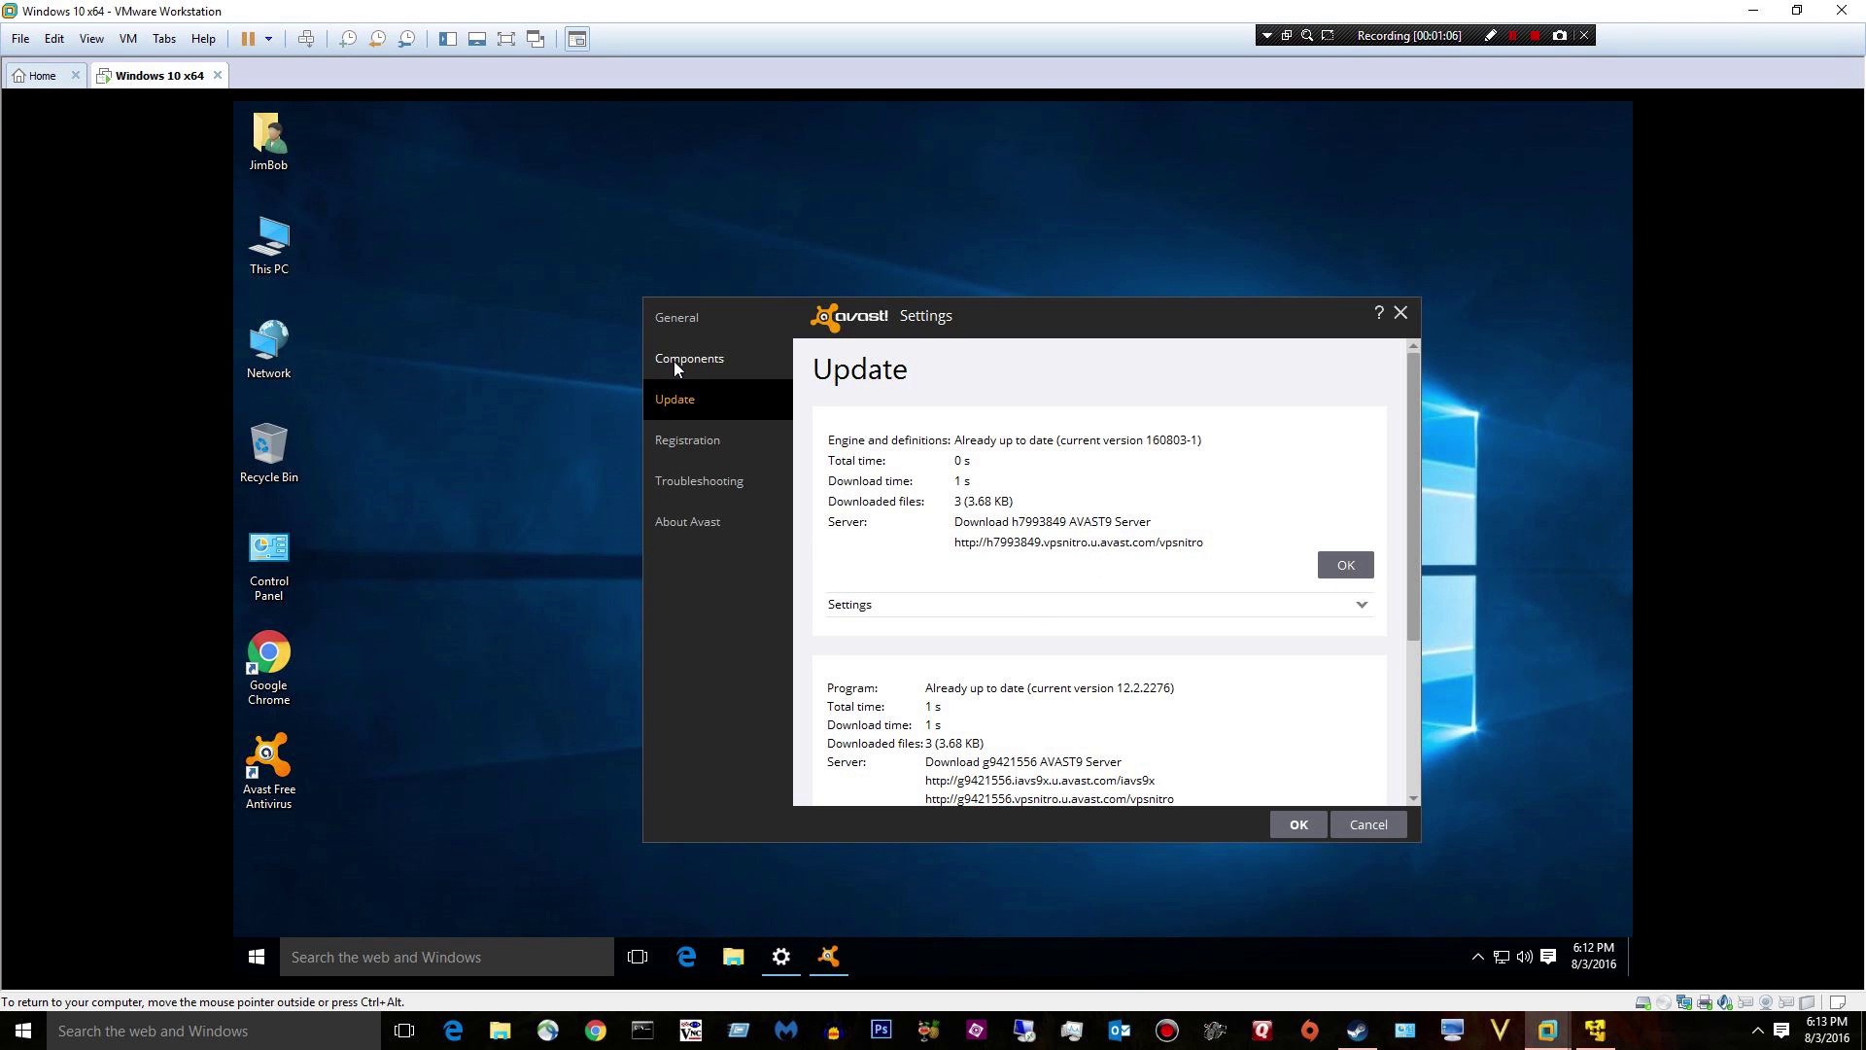
- Review Avast's Components and General settings (Hardened mode, CyberCapture), then close Settings with OK
click(690, 359)
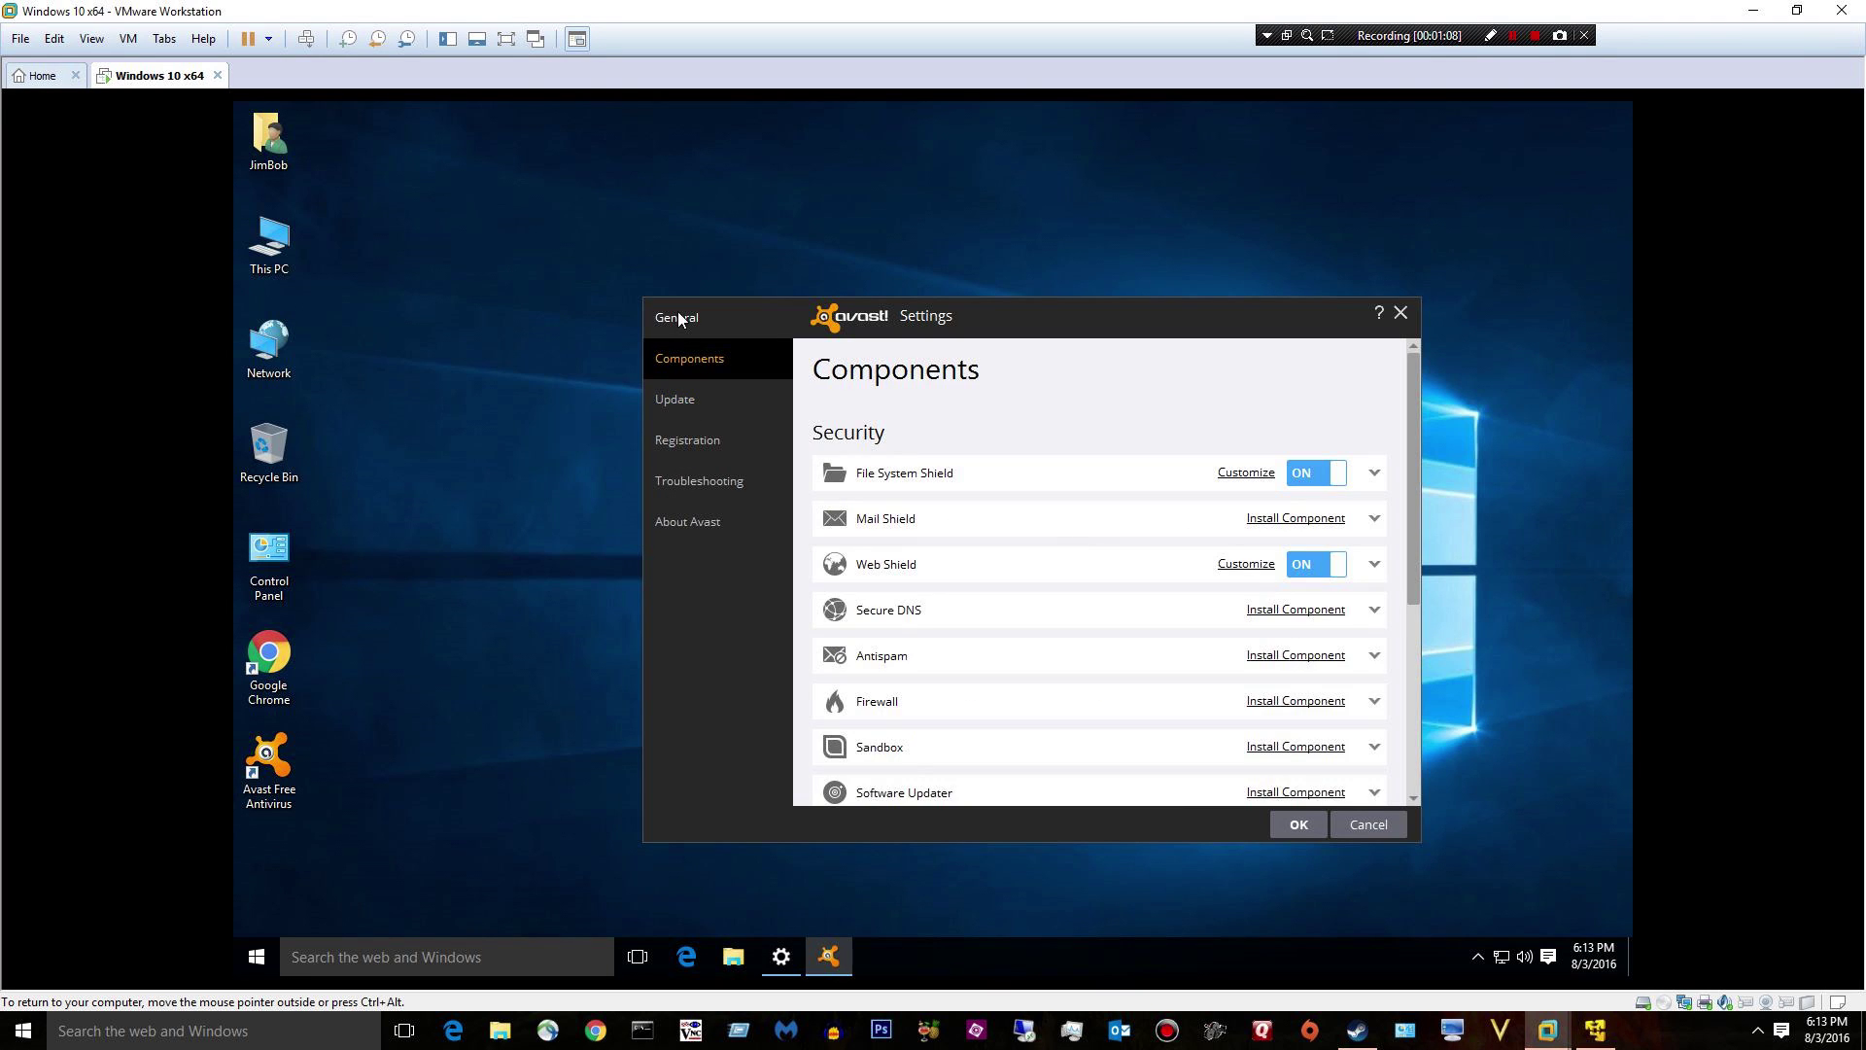
click(678, 315)
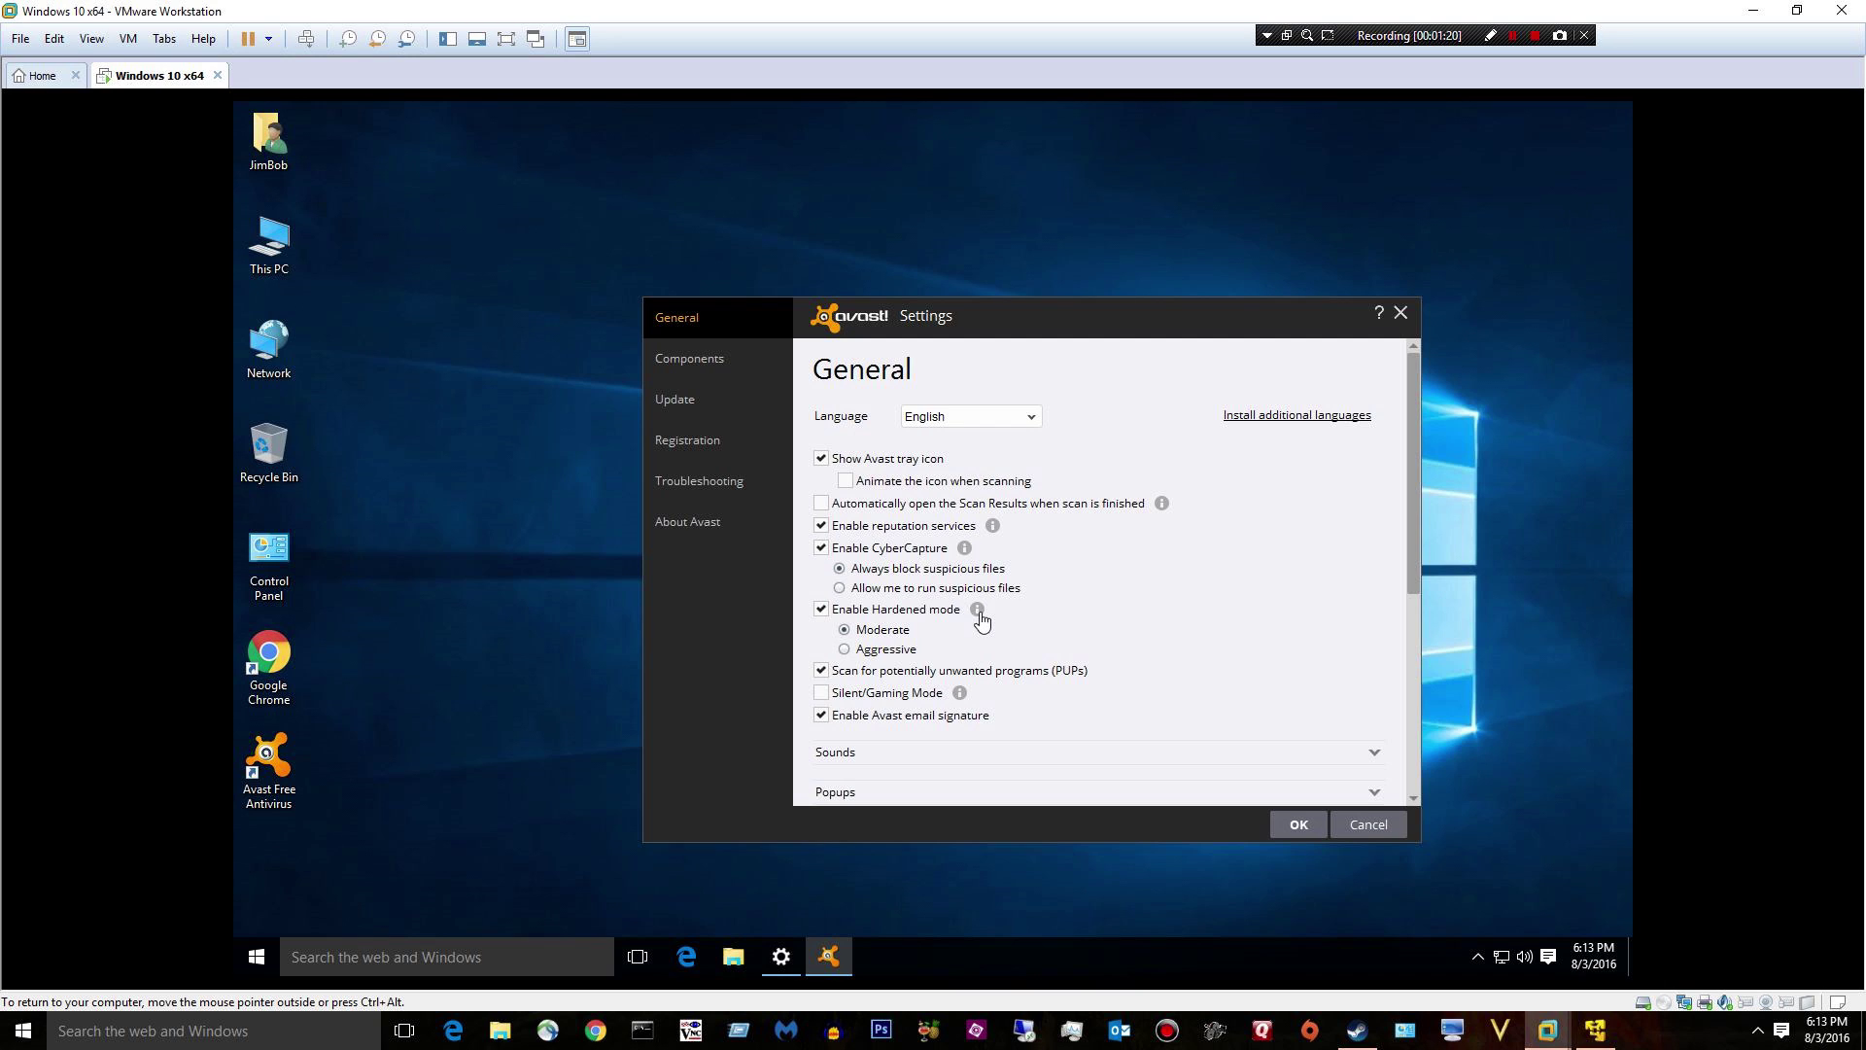
mouse_move(978, 612)
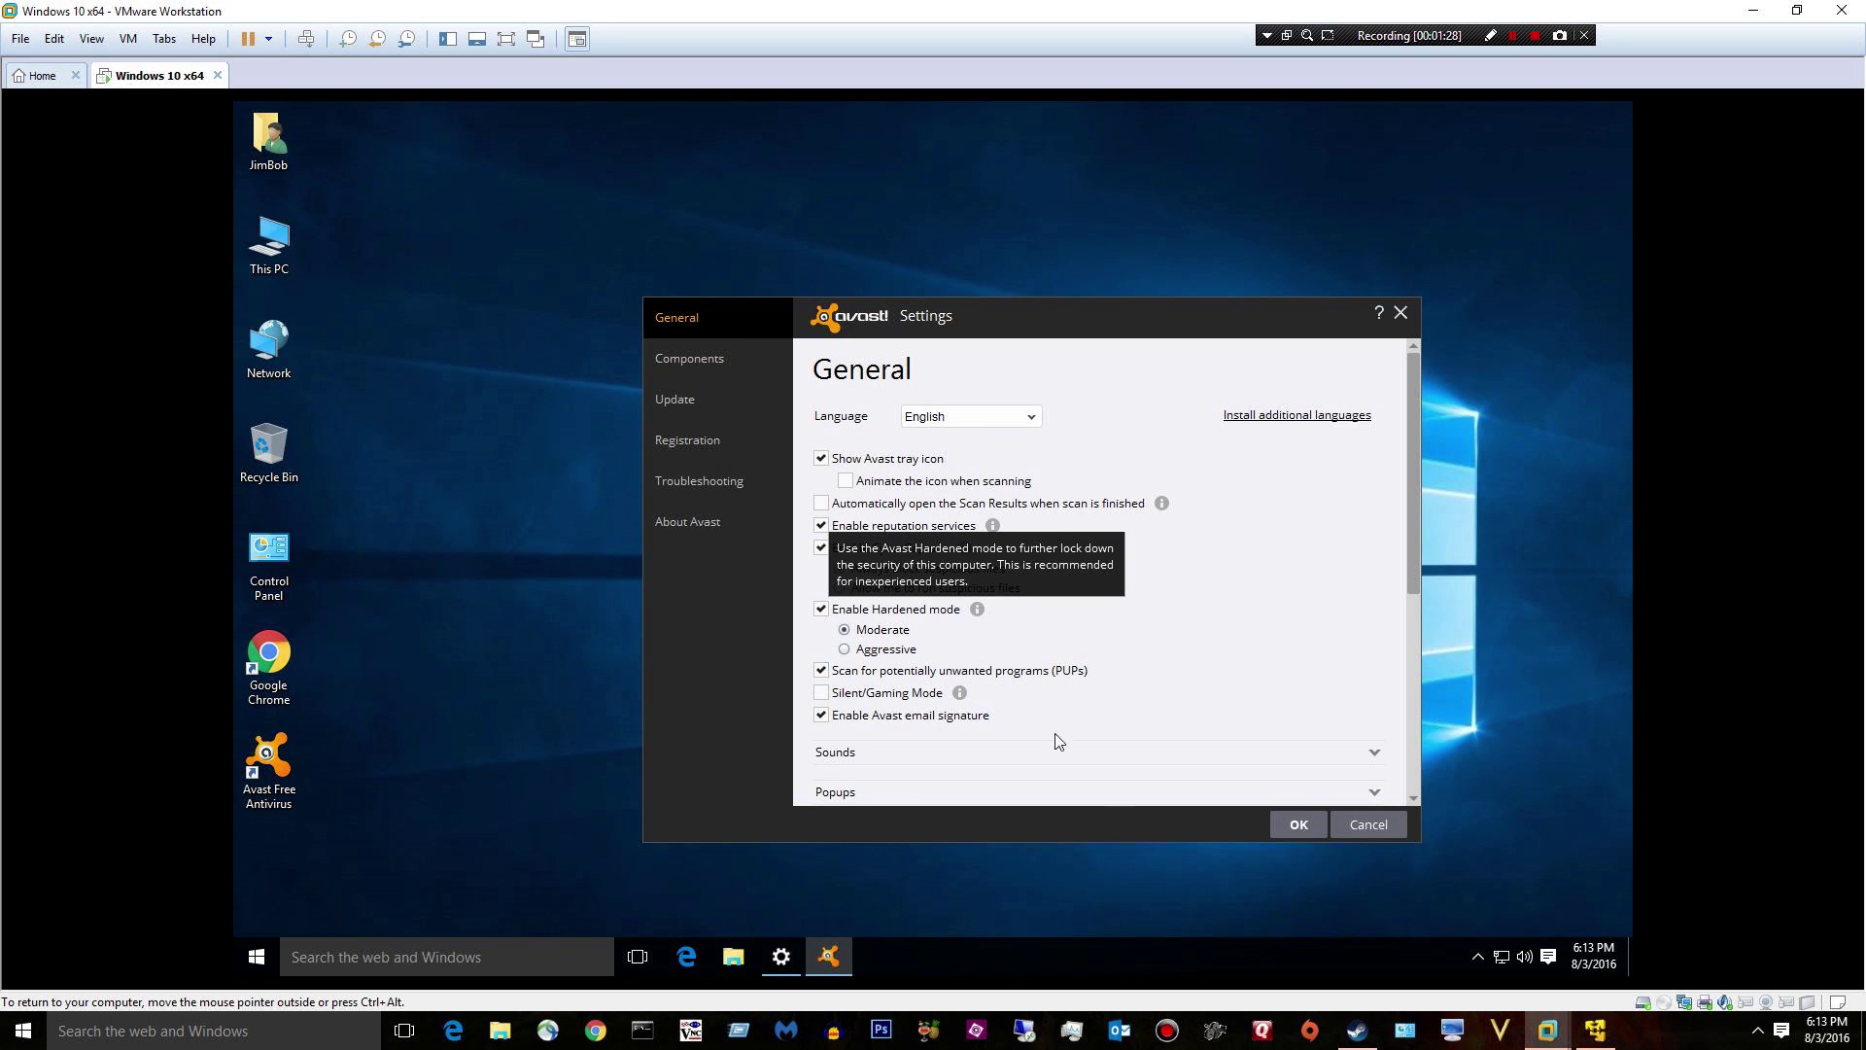
click(1300, 826)
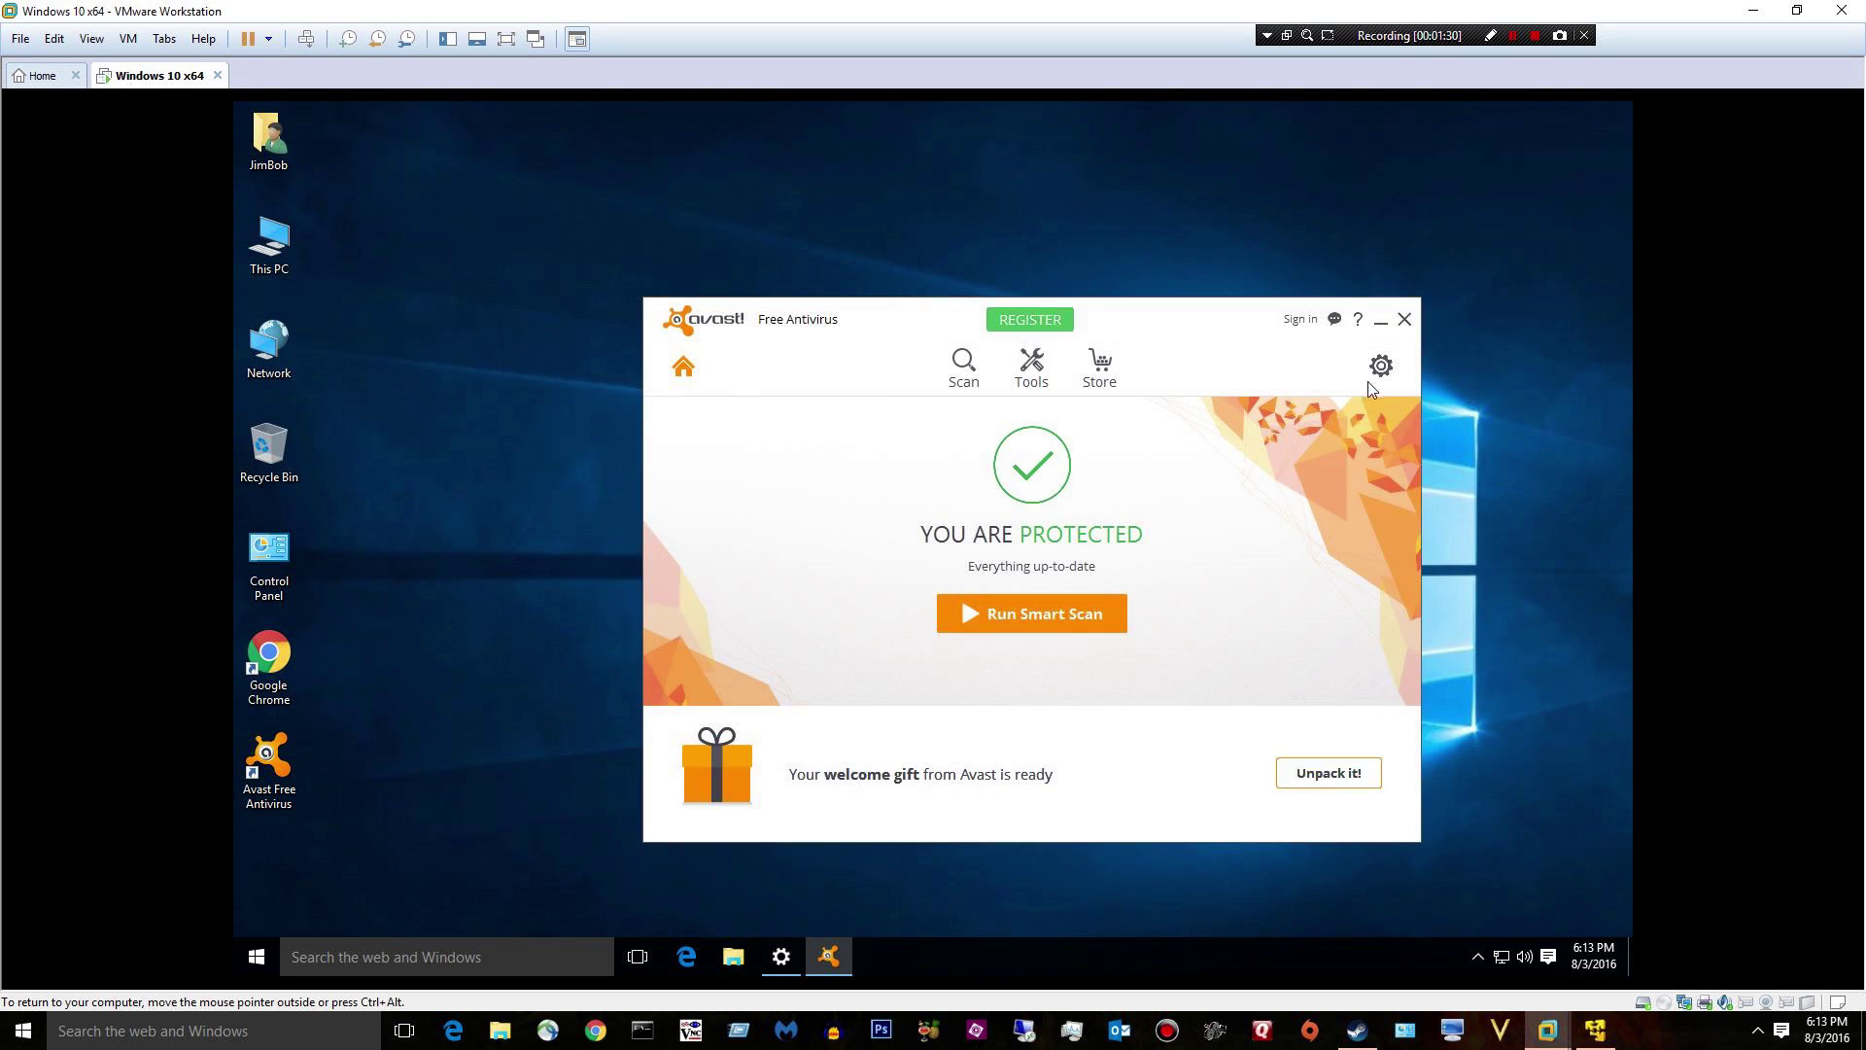
- Copy the e9f8bfc14b zip from the Downloads folder onto the test VM desktop
click(1381, 321)
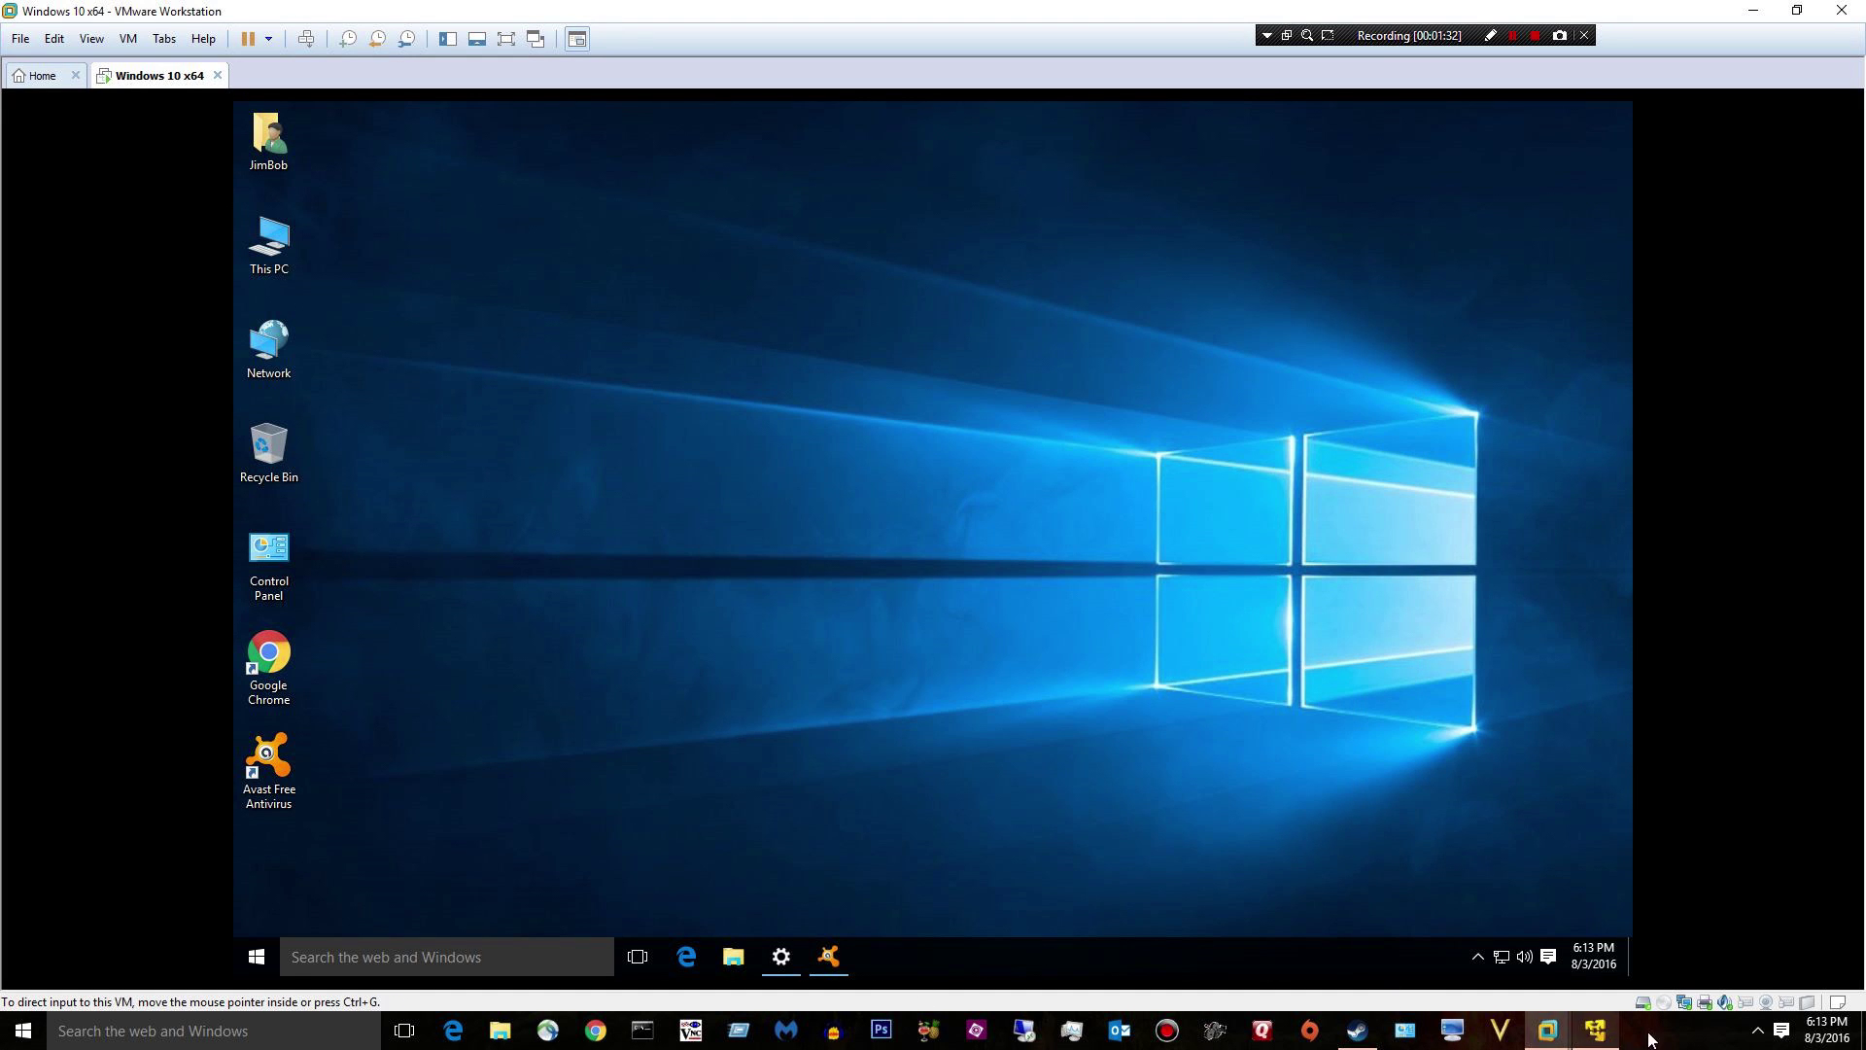
click(1594, 1031)
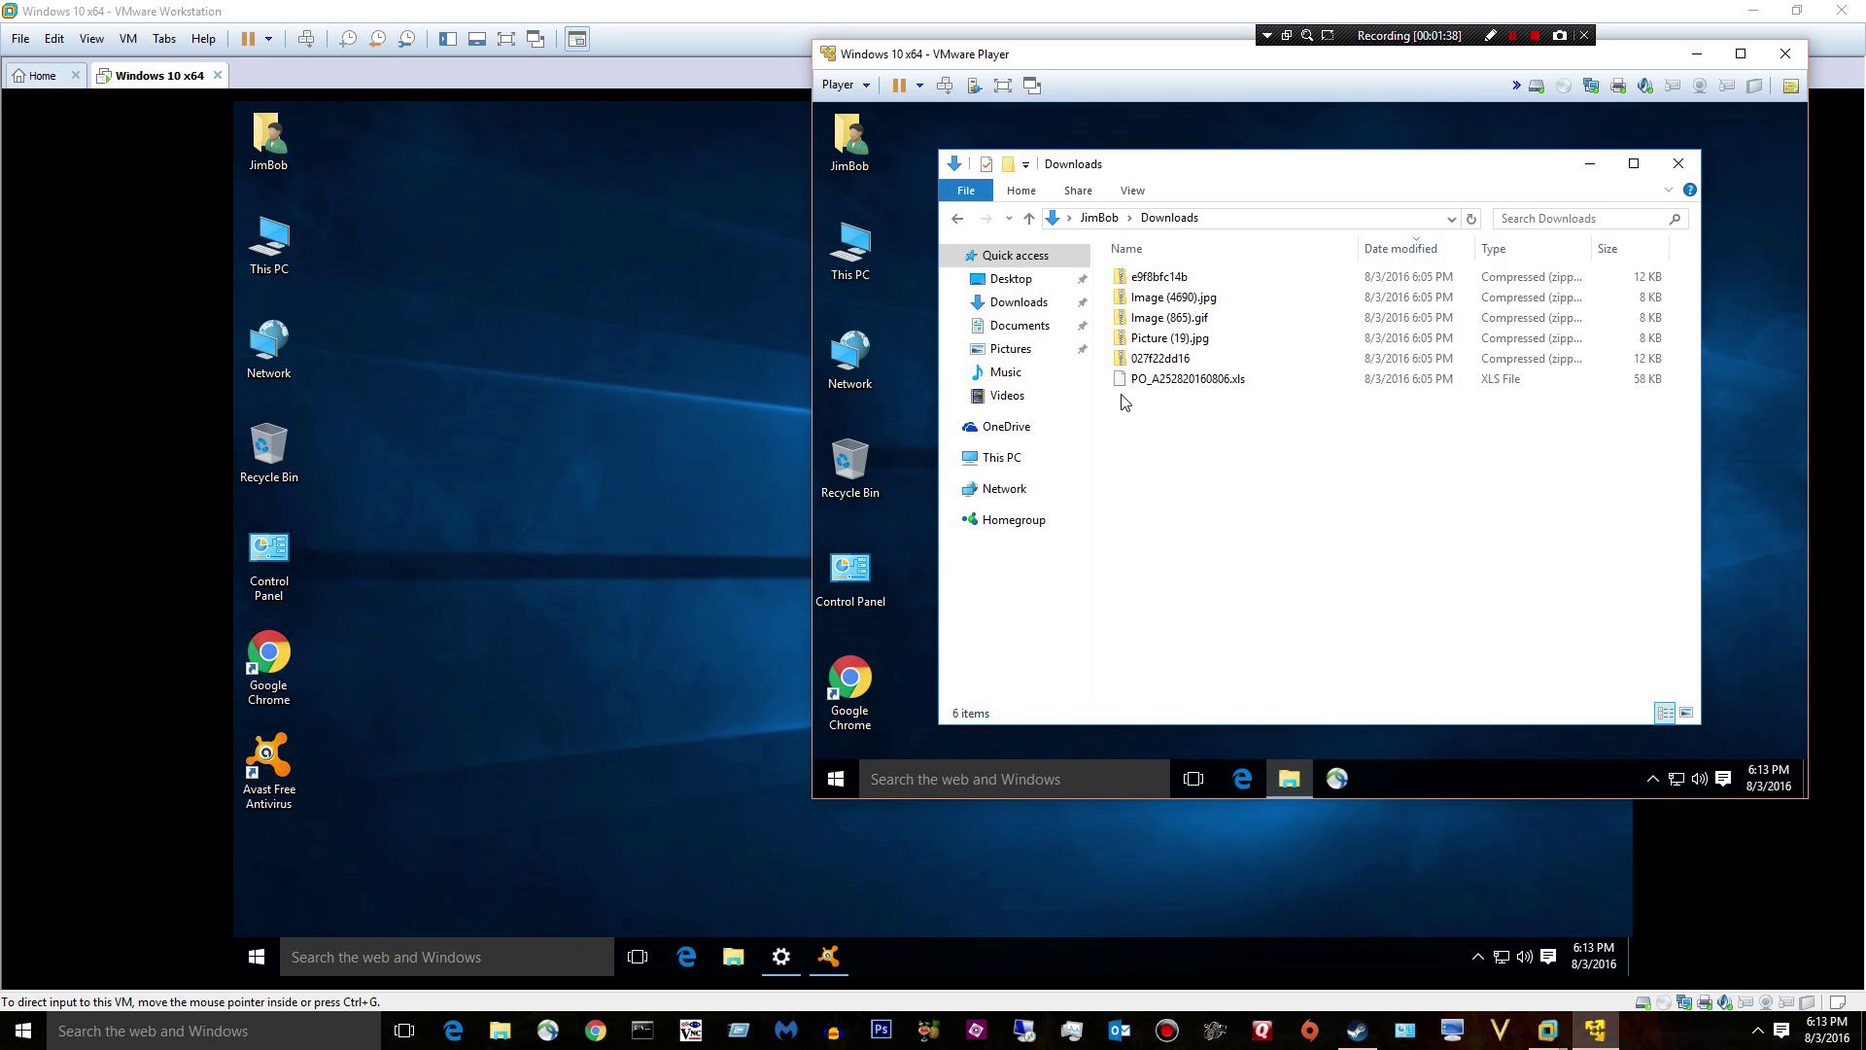
click(1150, 279)
drag(1150, 279, 620, 327)
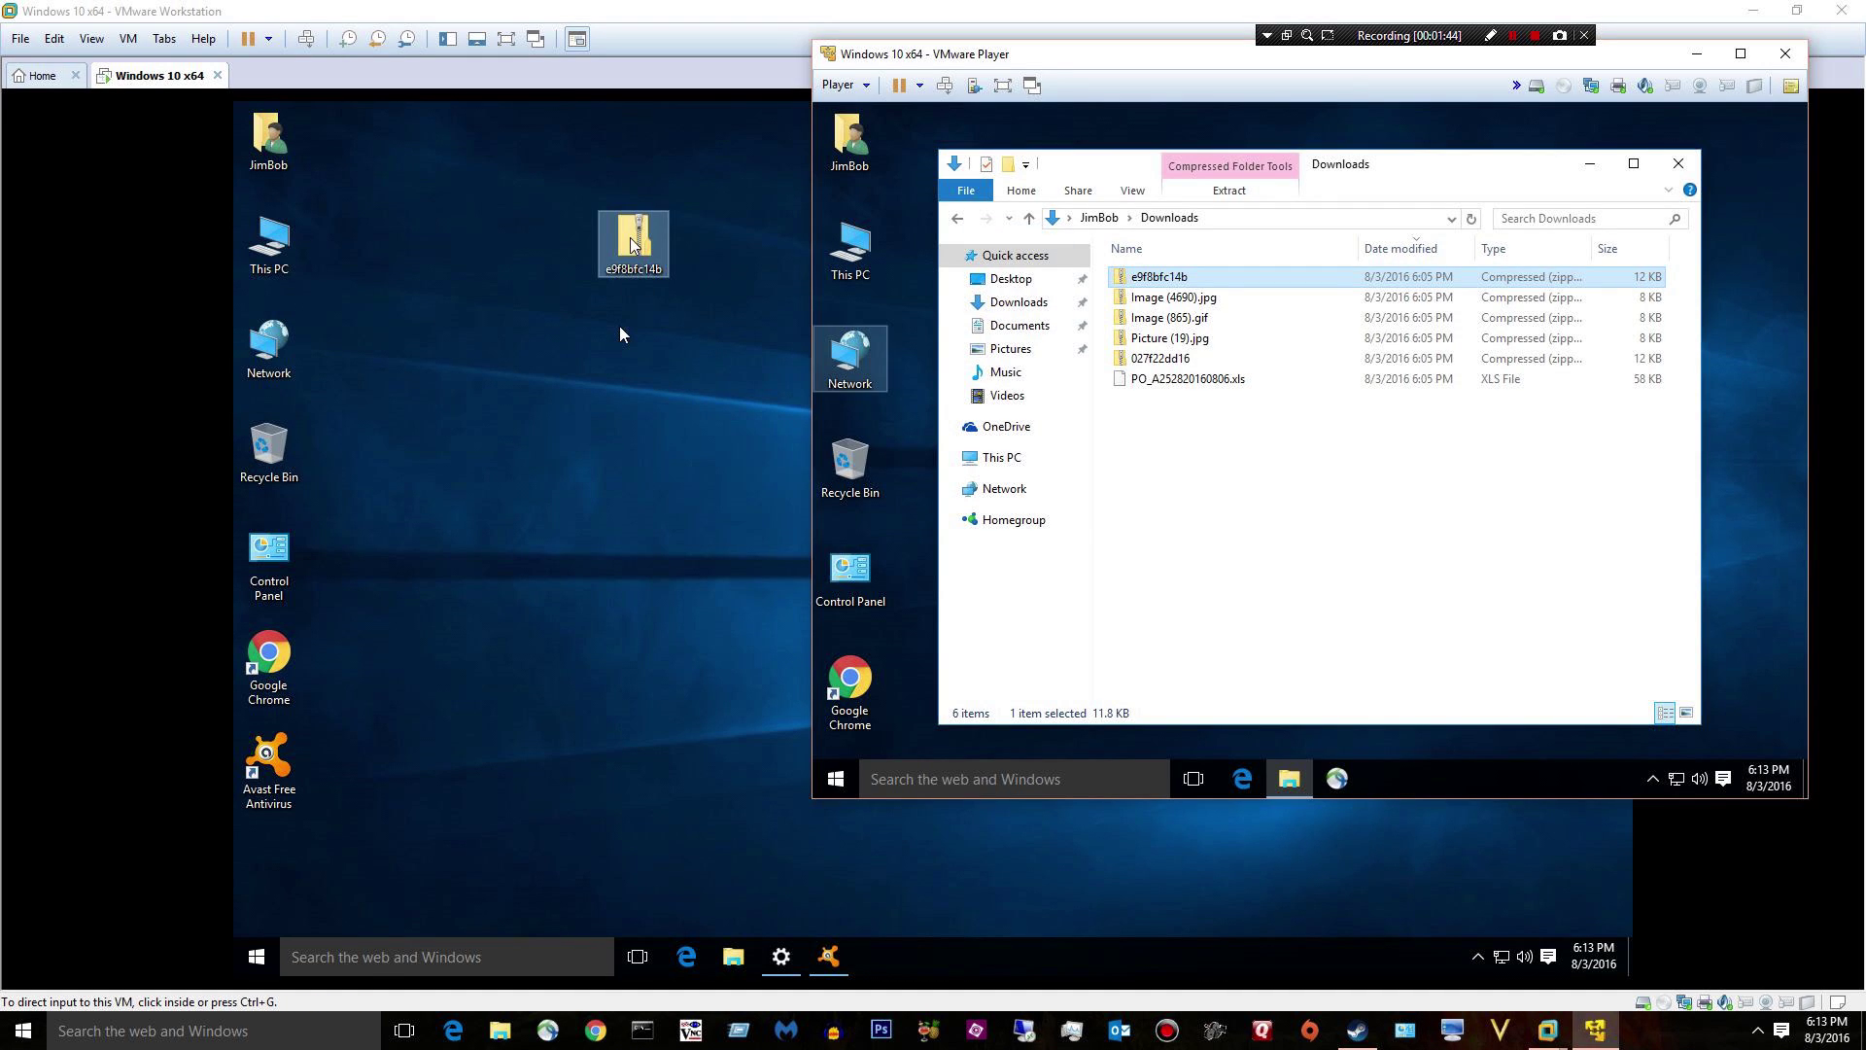
click(620, 334)
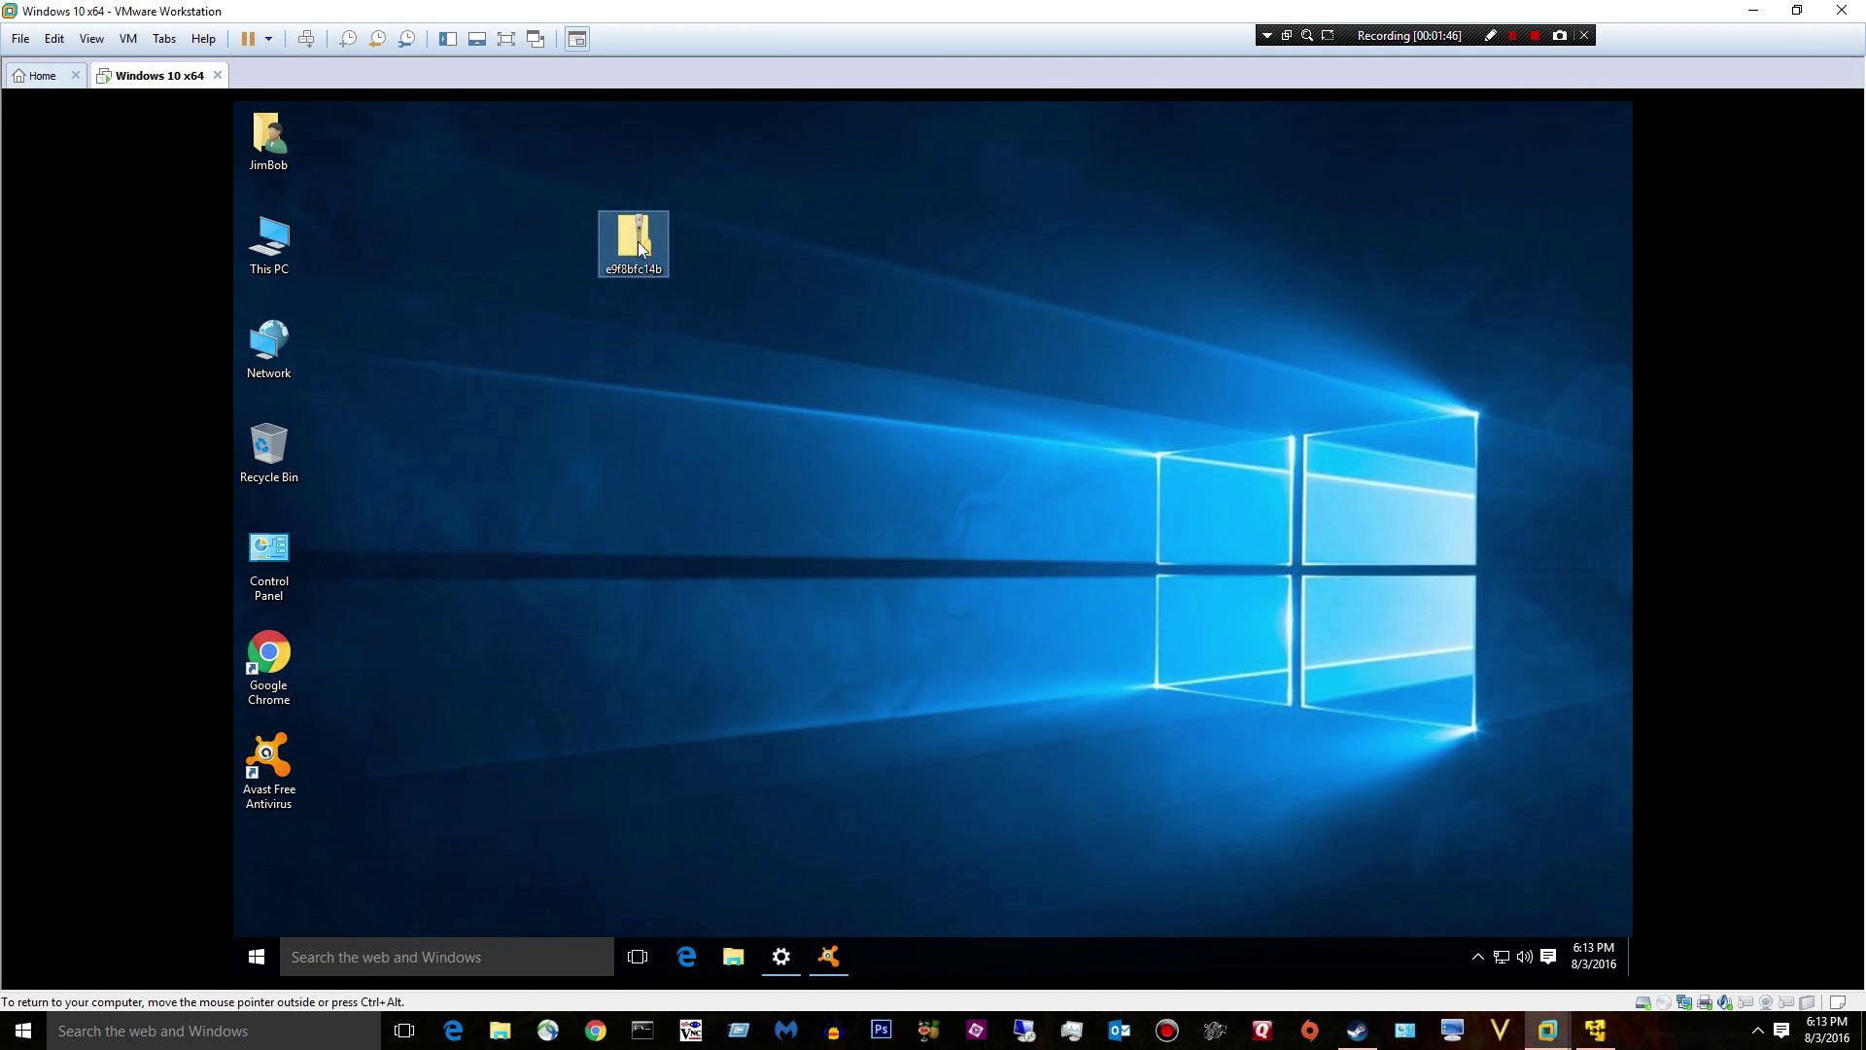
- Scan e9f8bfc14b.zip with Avast, which finds no threat, then open the zip
right_click(637, 241)
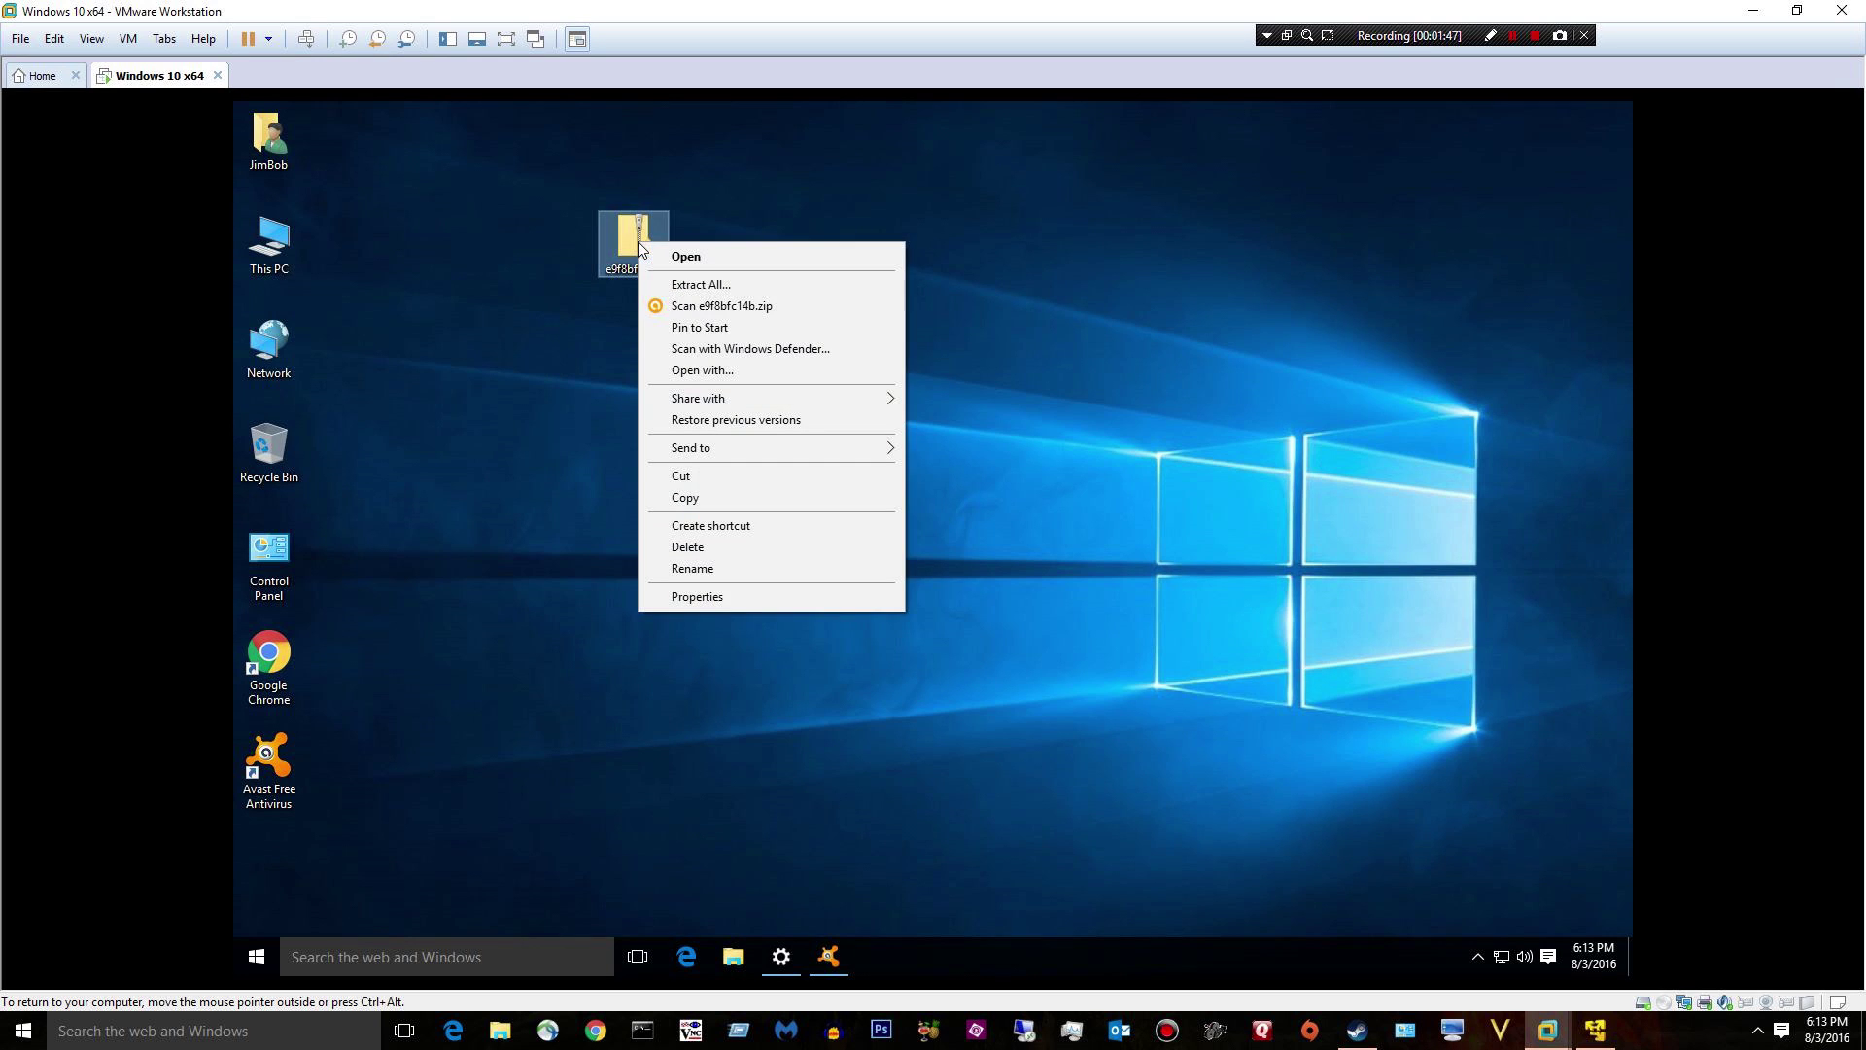
click(663, 307)
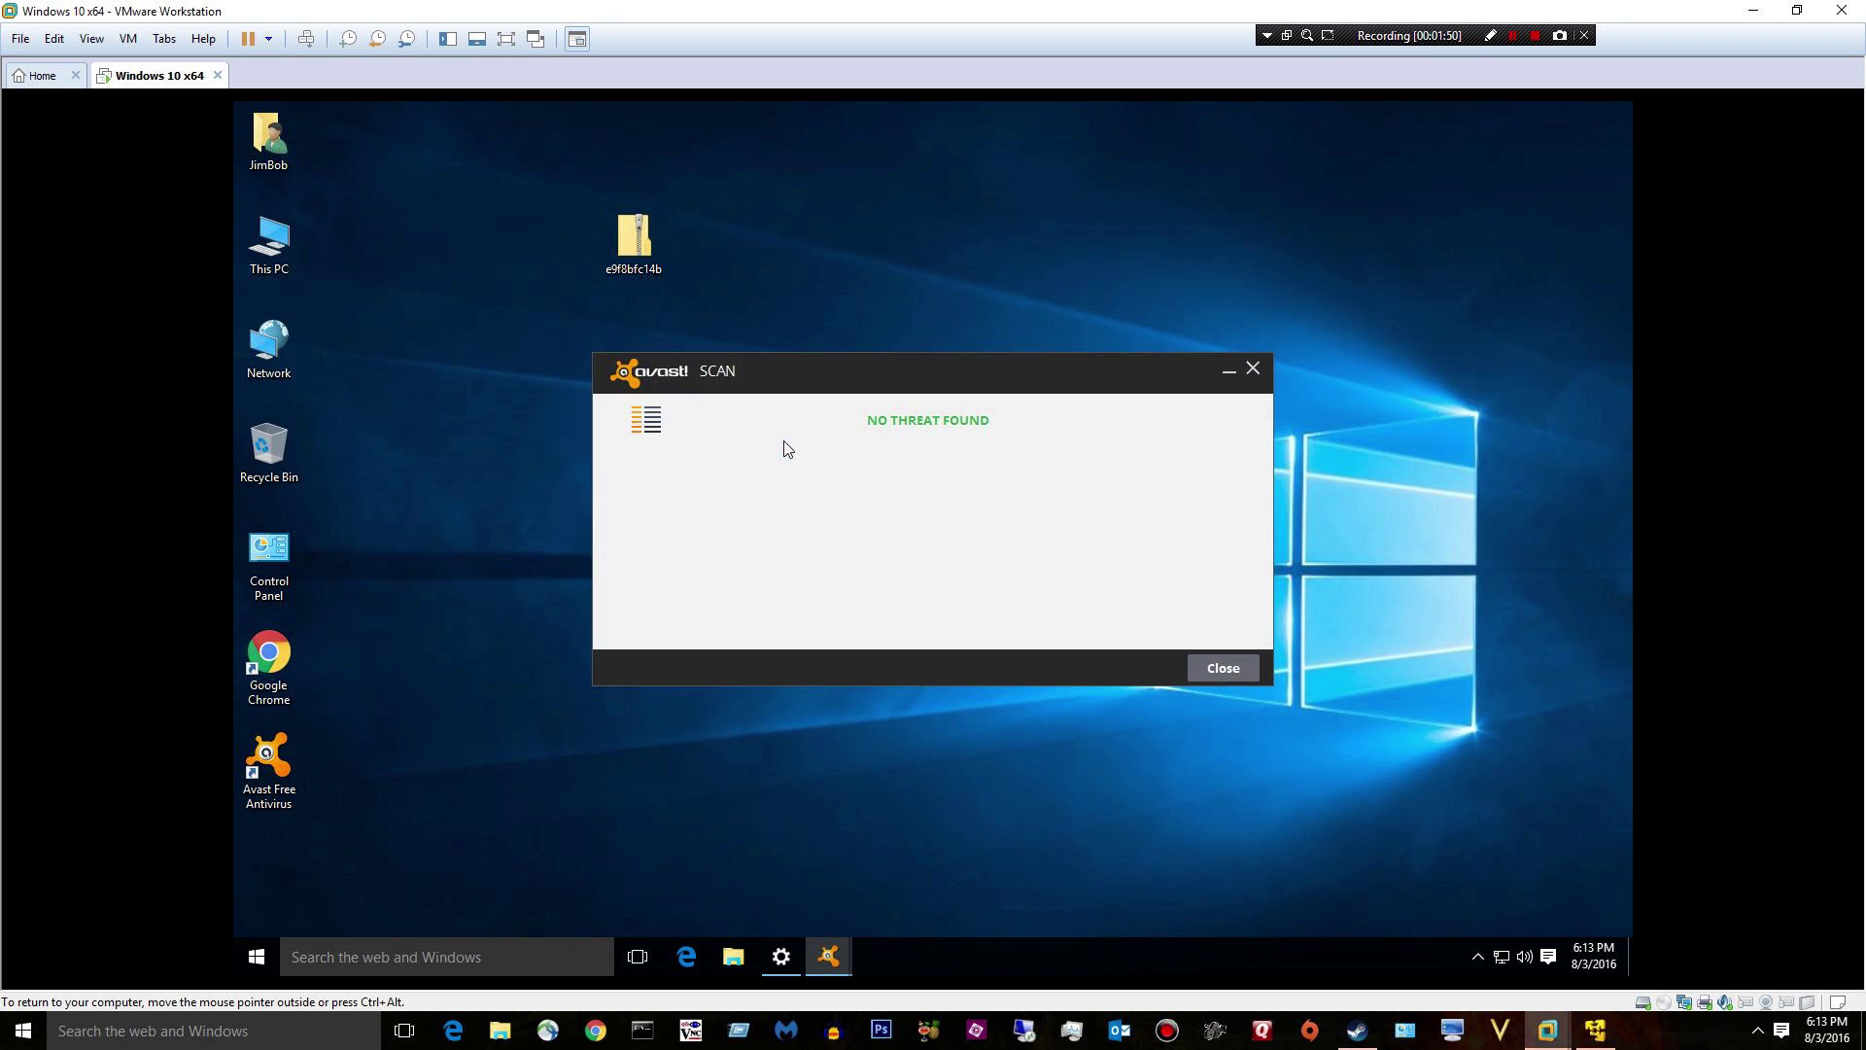
click(1221, 669)
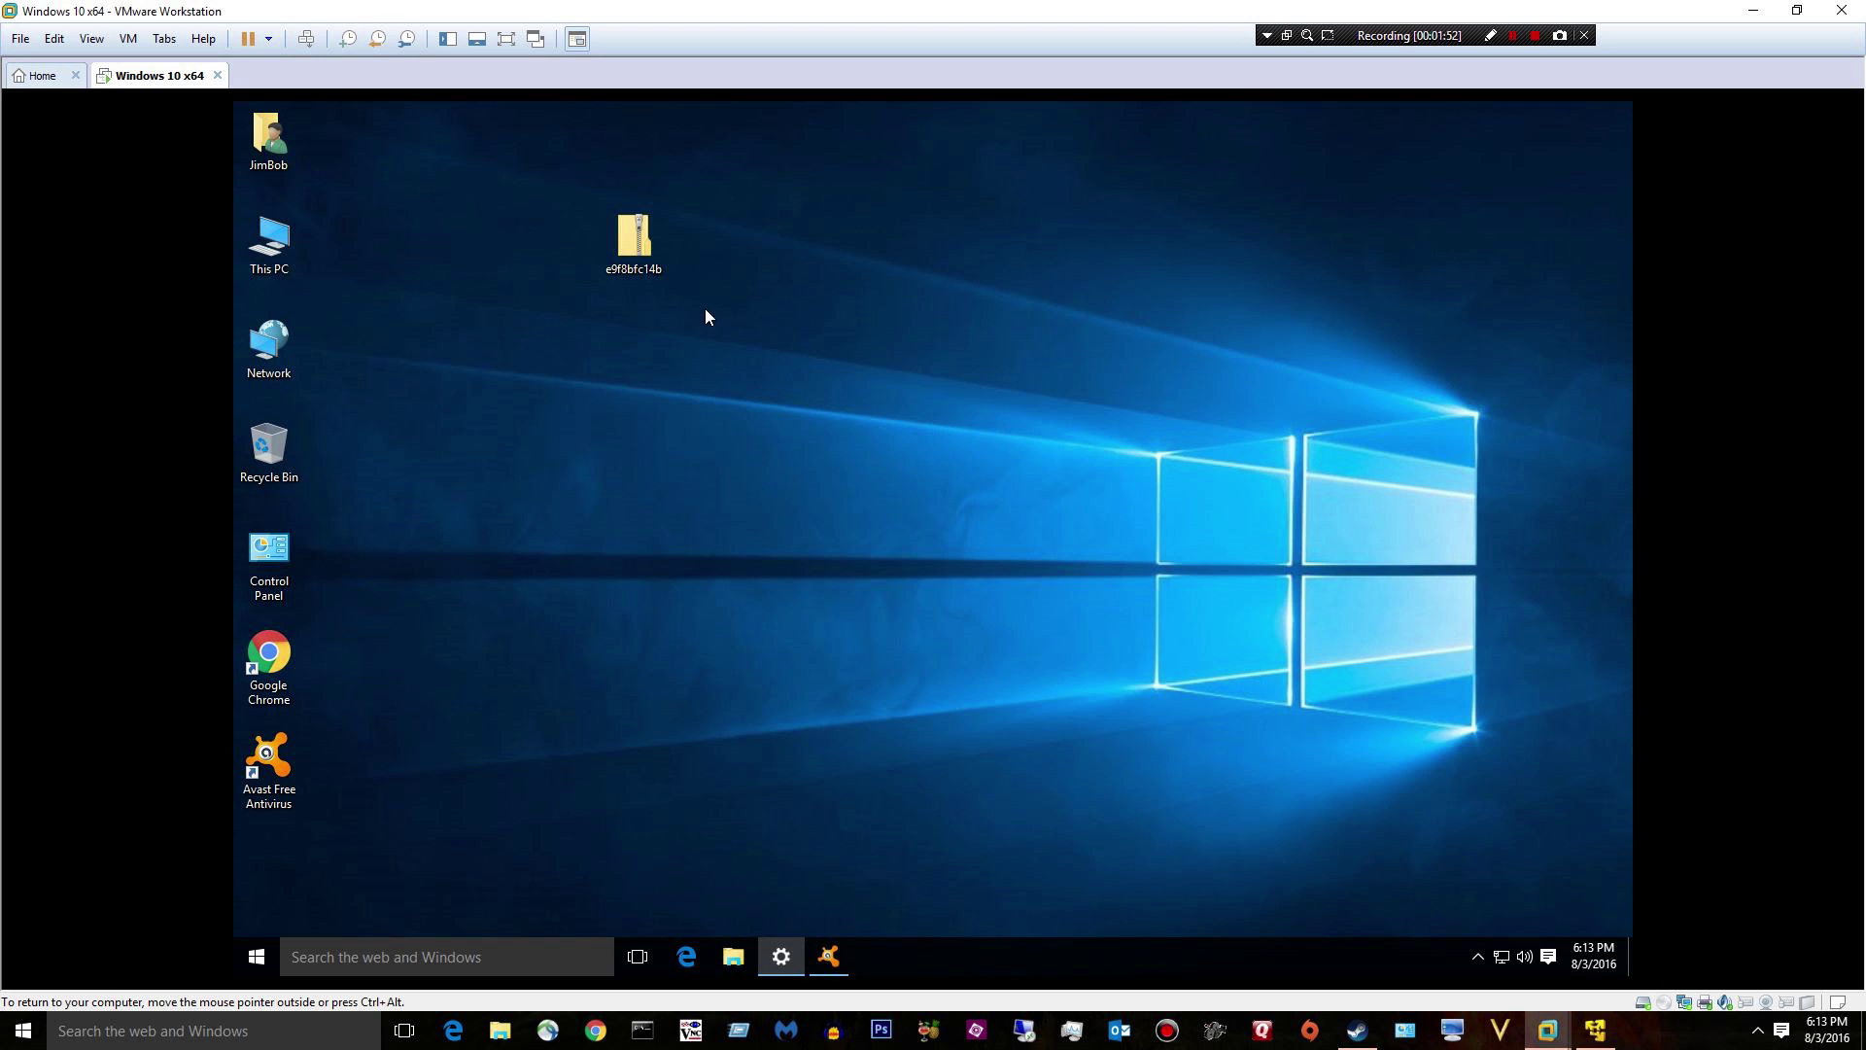
double_click(637, 238)
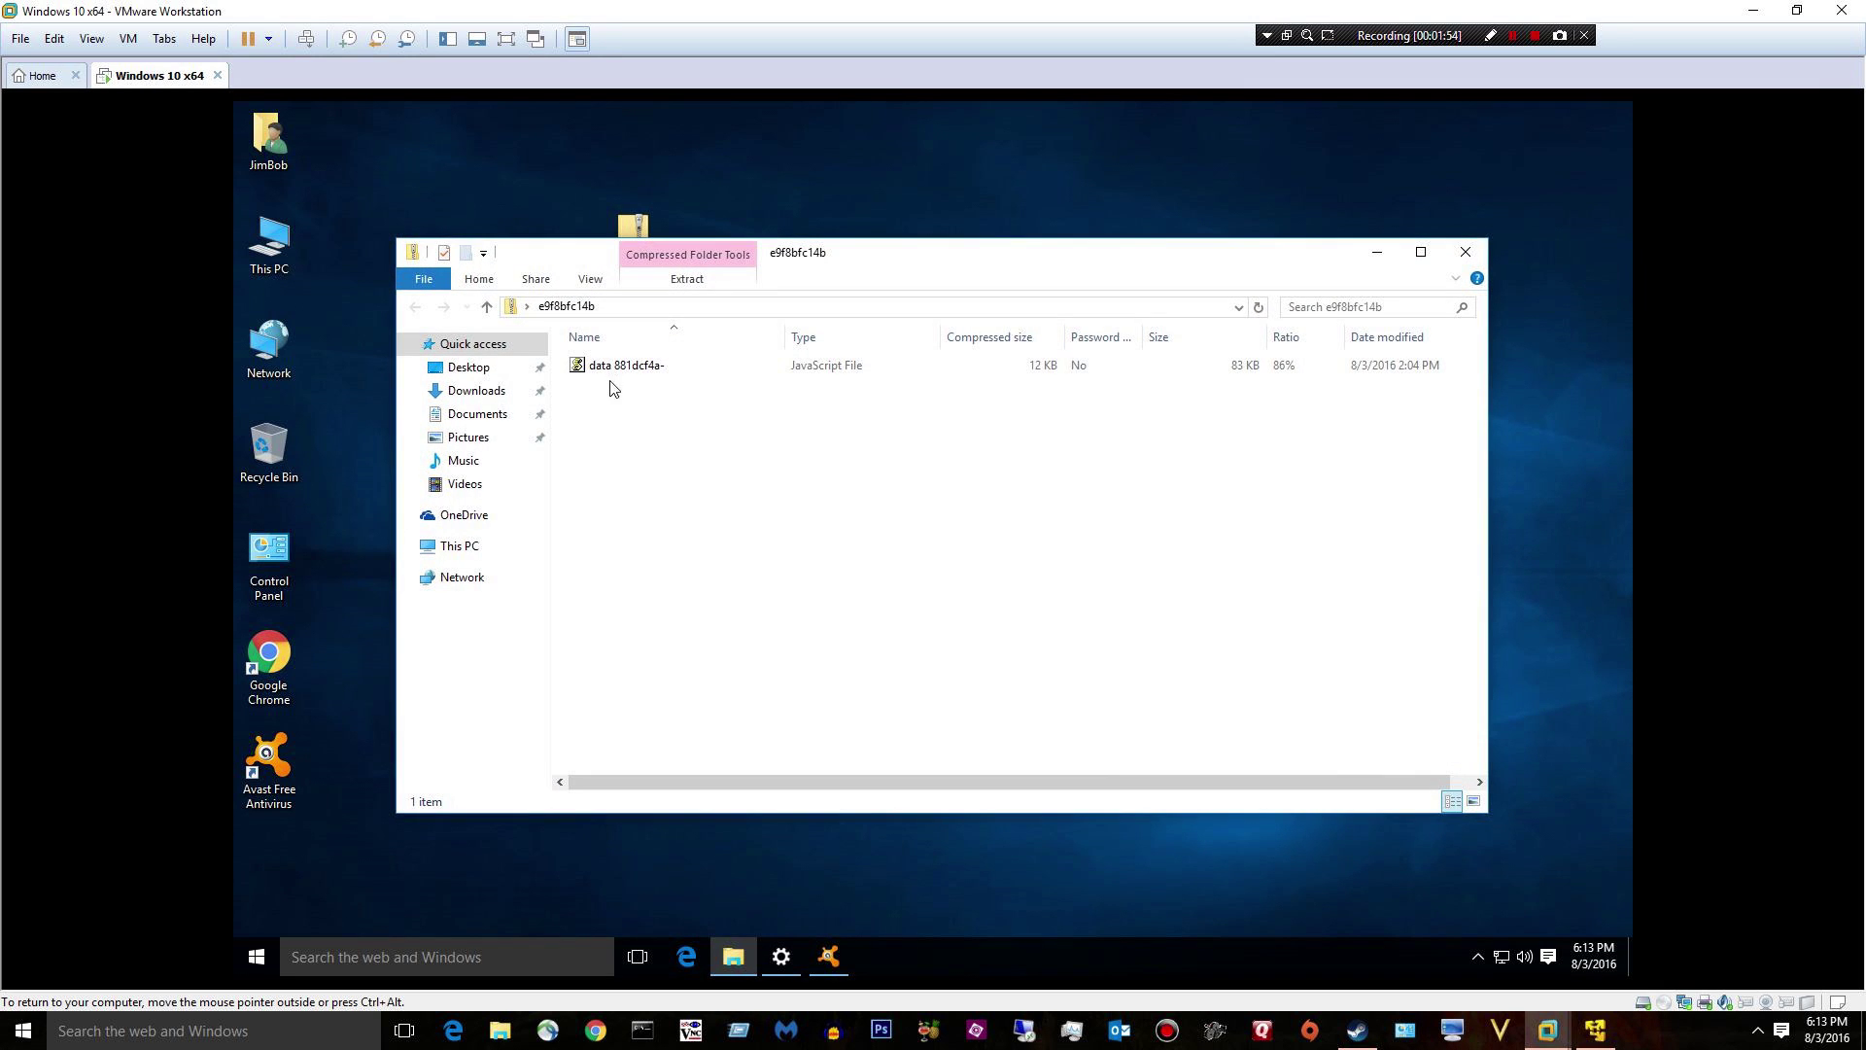
- Extract the data 881dcf4a- script to the desktop and run it, which Avast blocks as JS:Downloader-DIS
drag(614, 368, 468, 195)
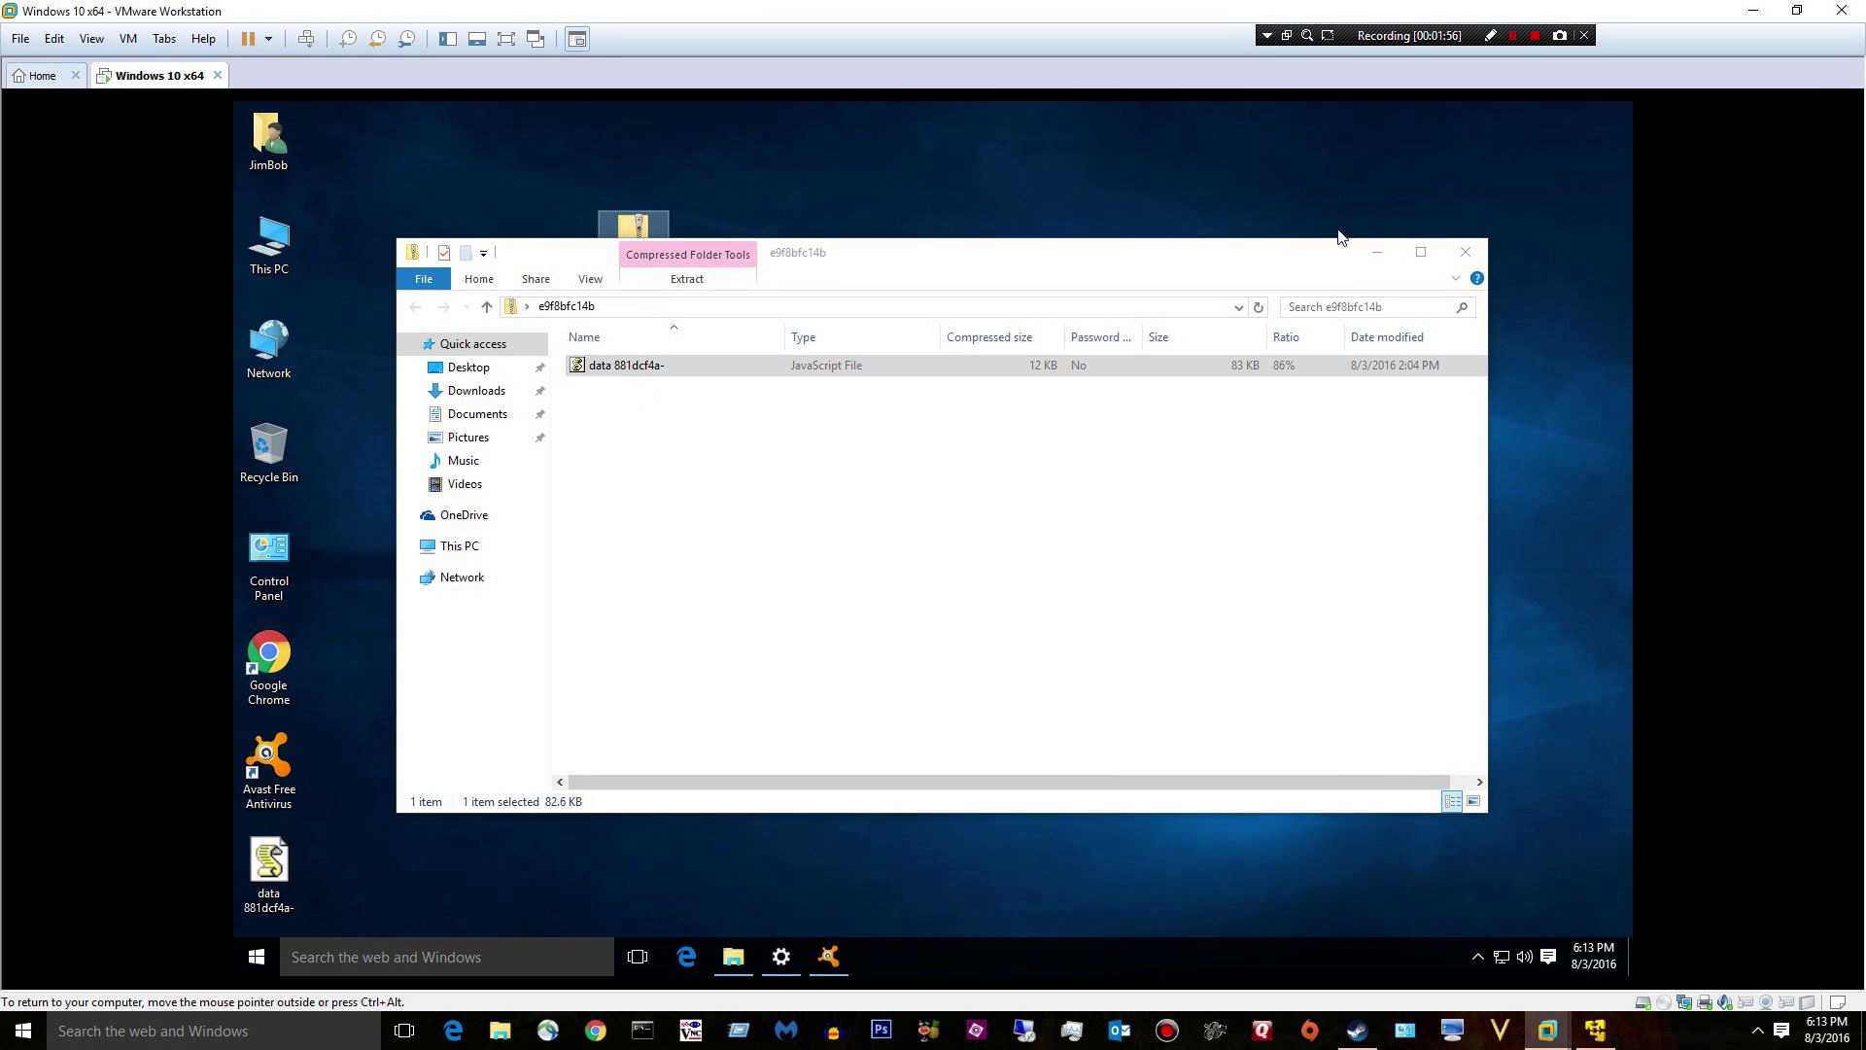
click(1465, 252)
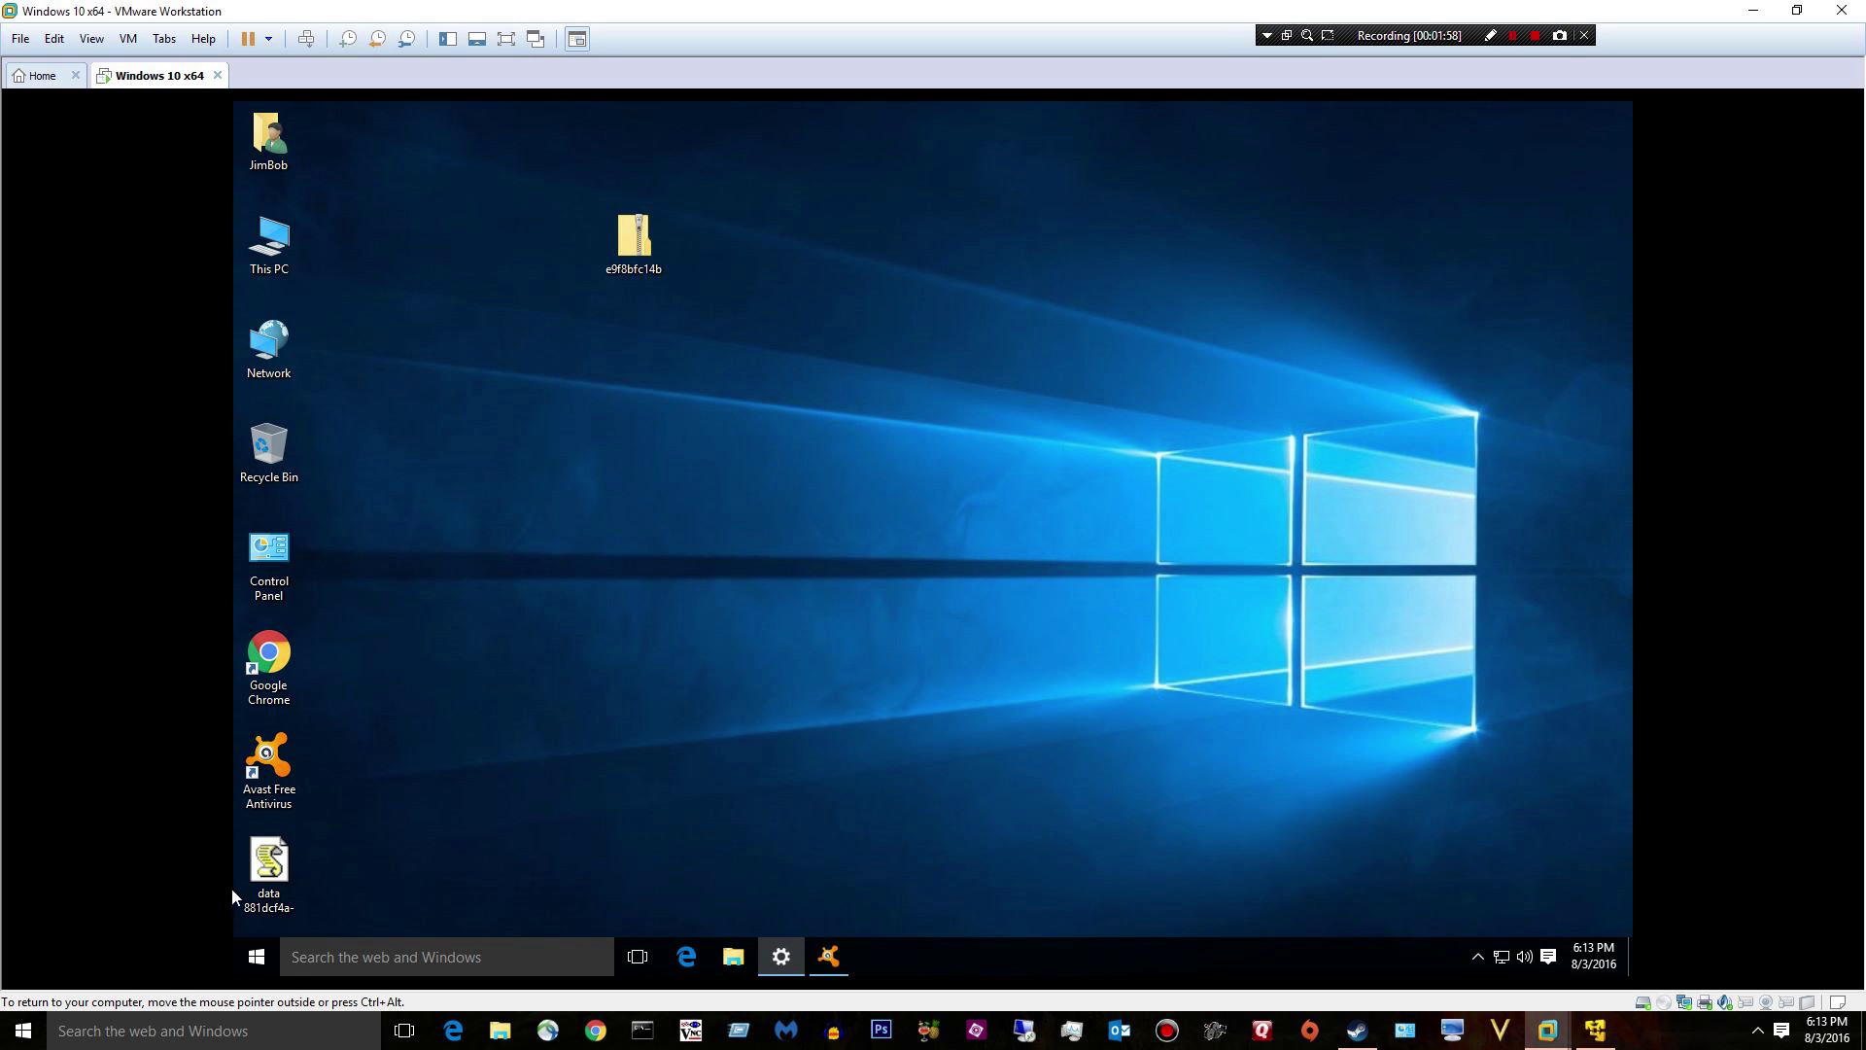
drag(261, 894, 855, 393)
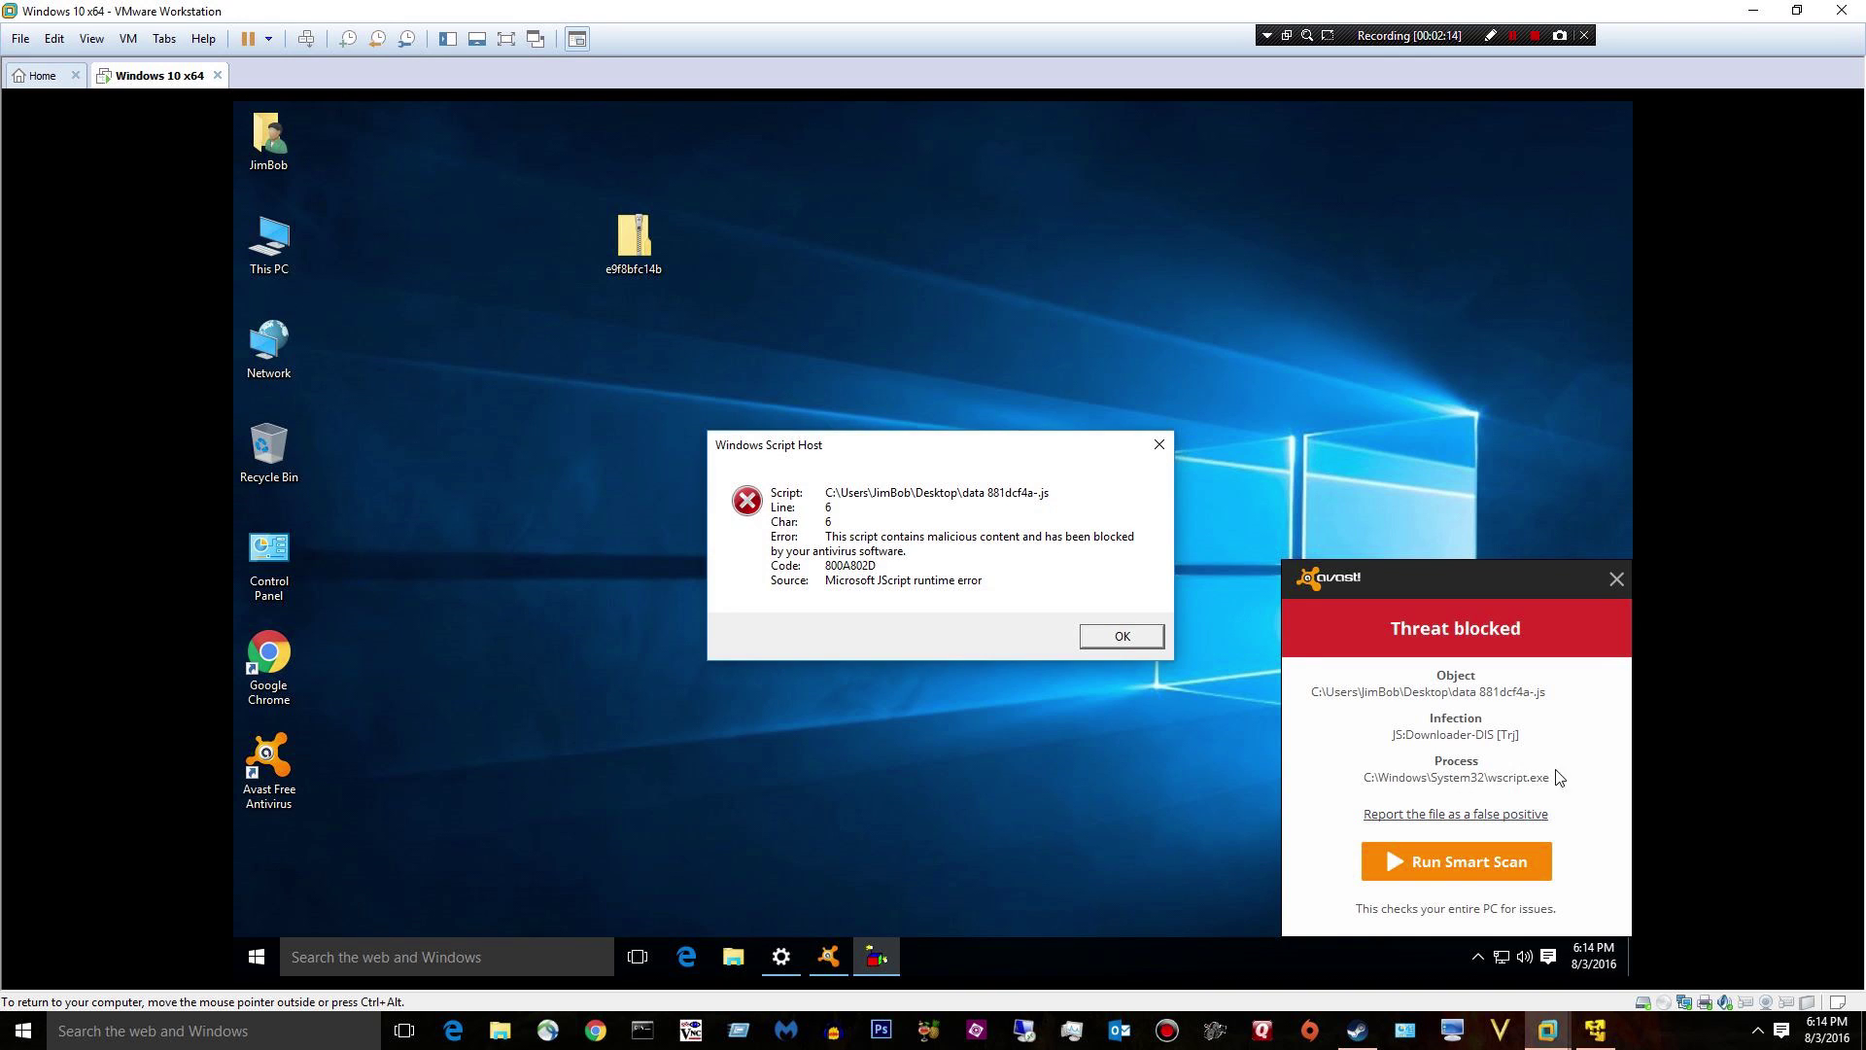
click(1117, 636)
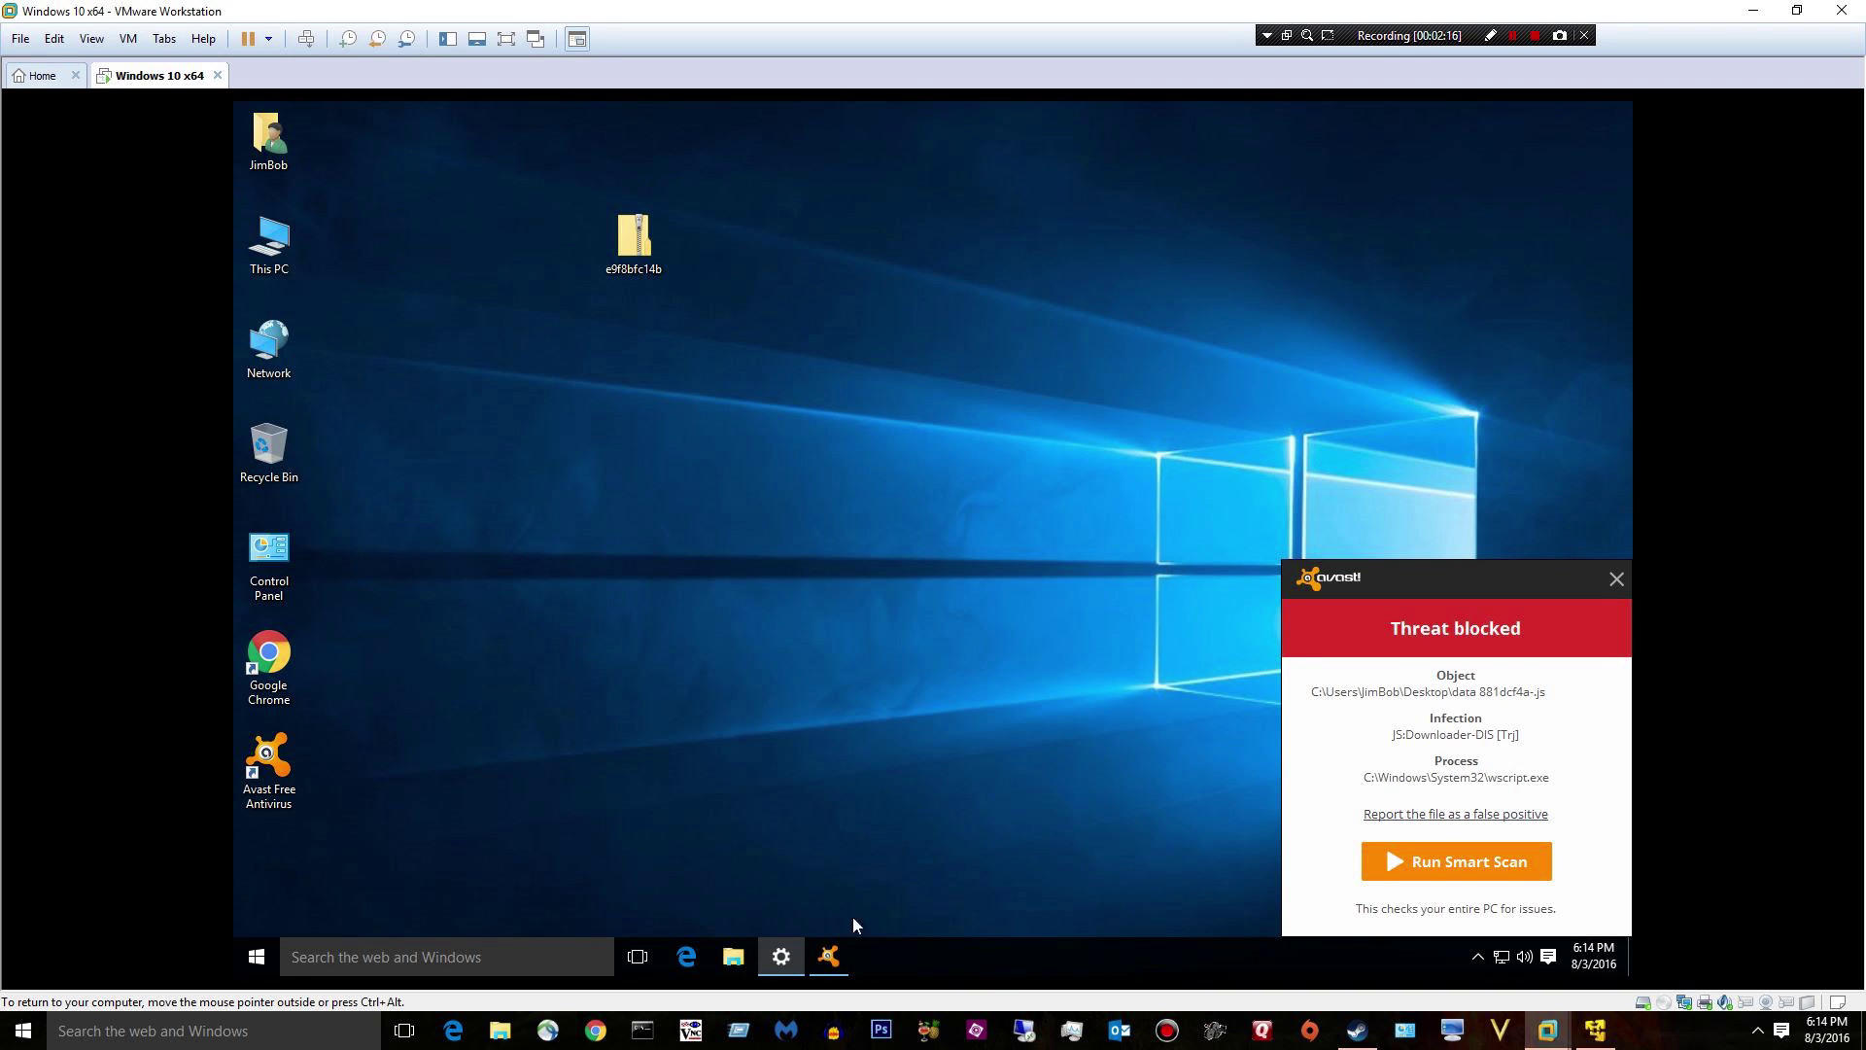
click(1595, 1030)
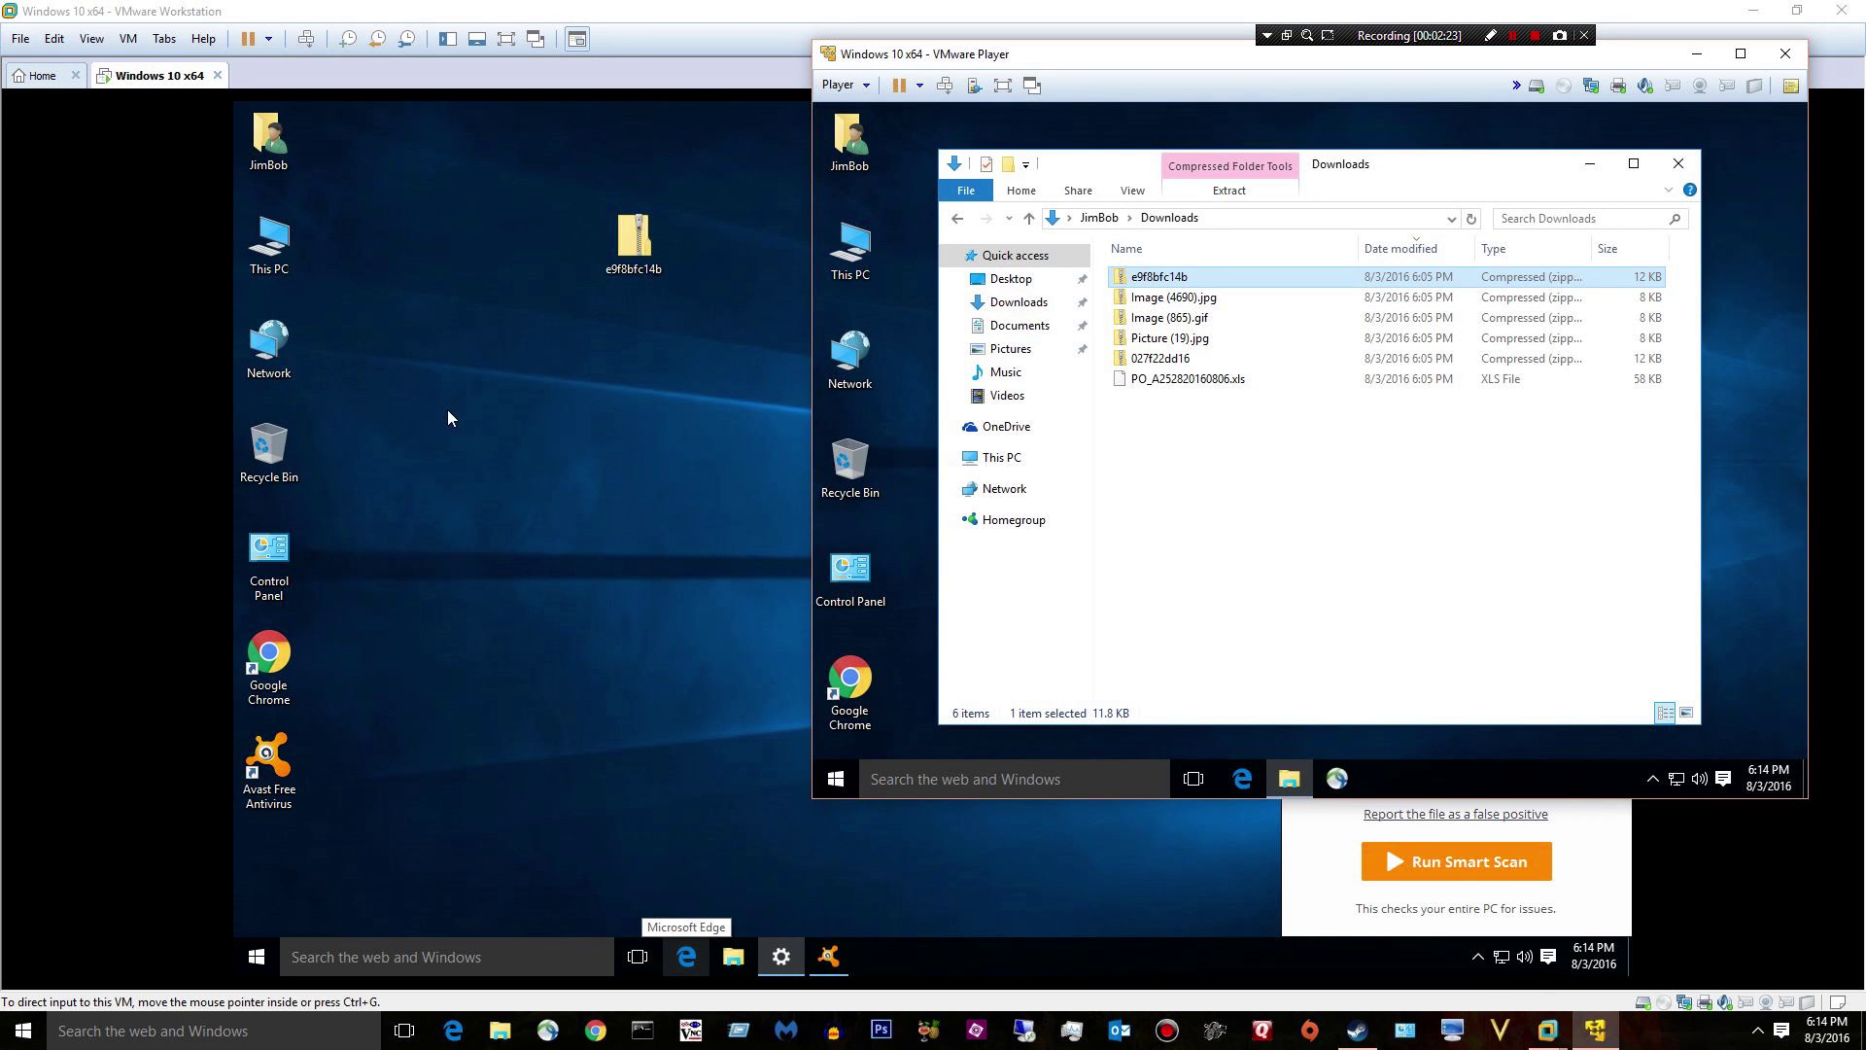
- Copy the Image (4690).jpg zip onto the test desktop and dismiss Avast's threat-blocked notification
drag(1171, 297, 608, 415)
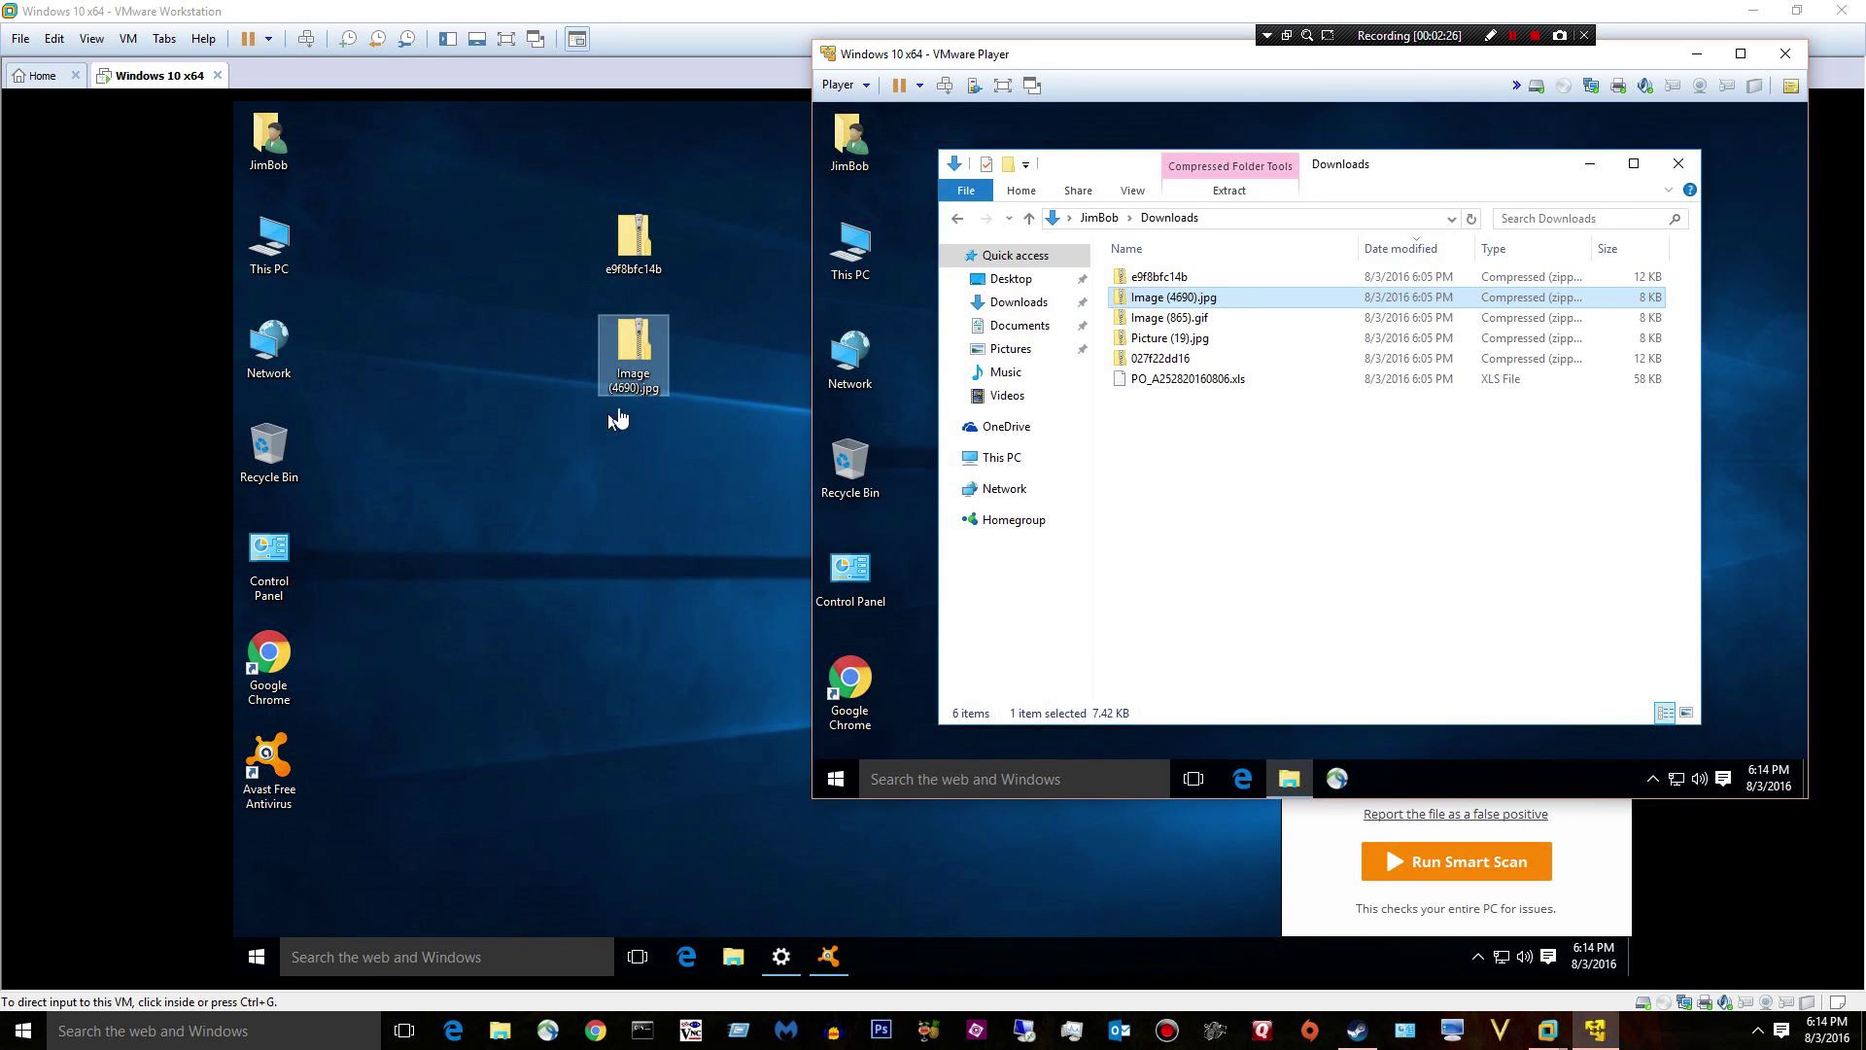
click(638, 335)
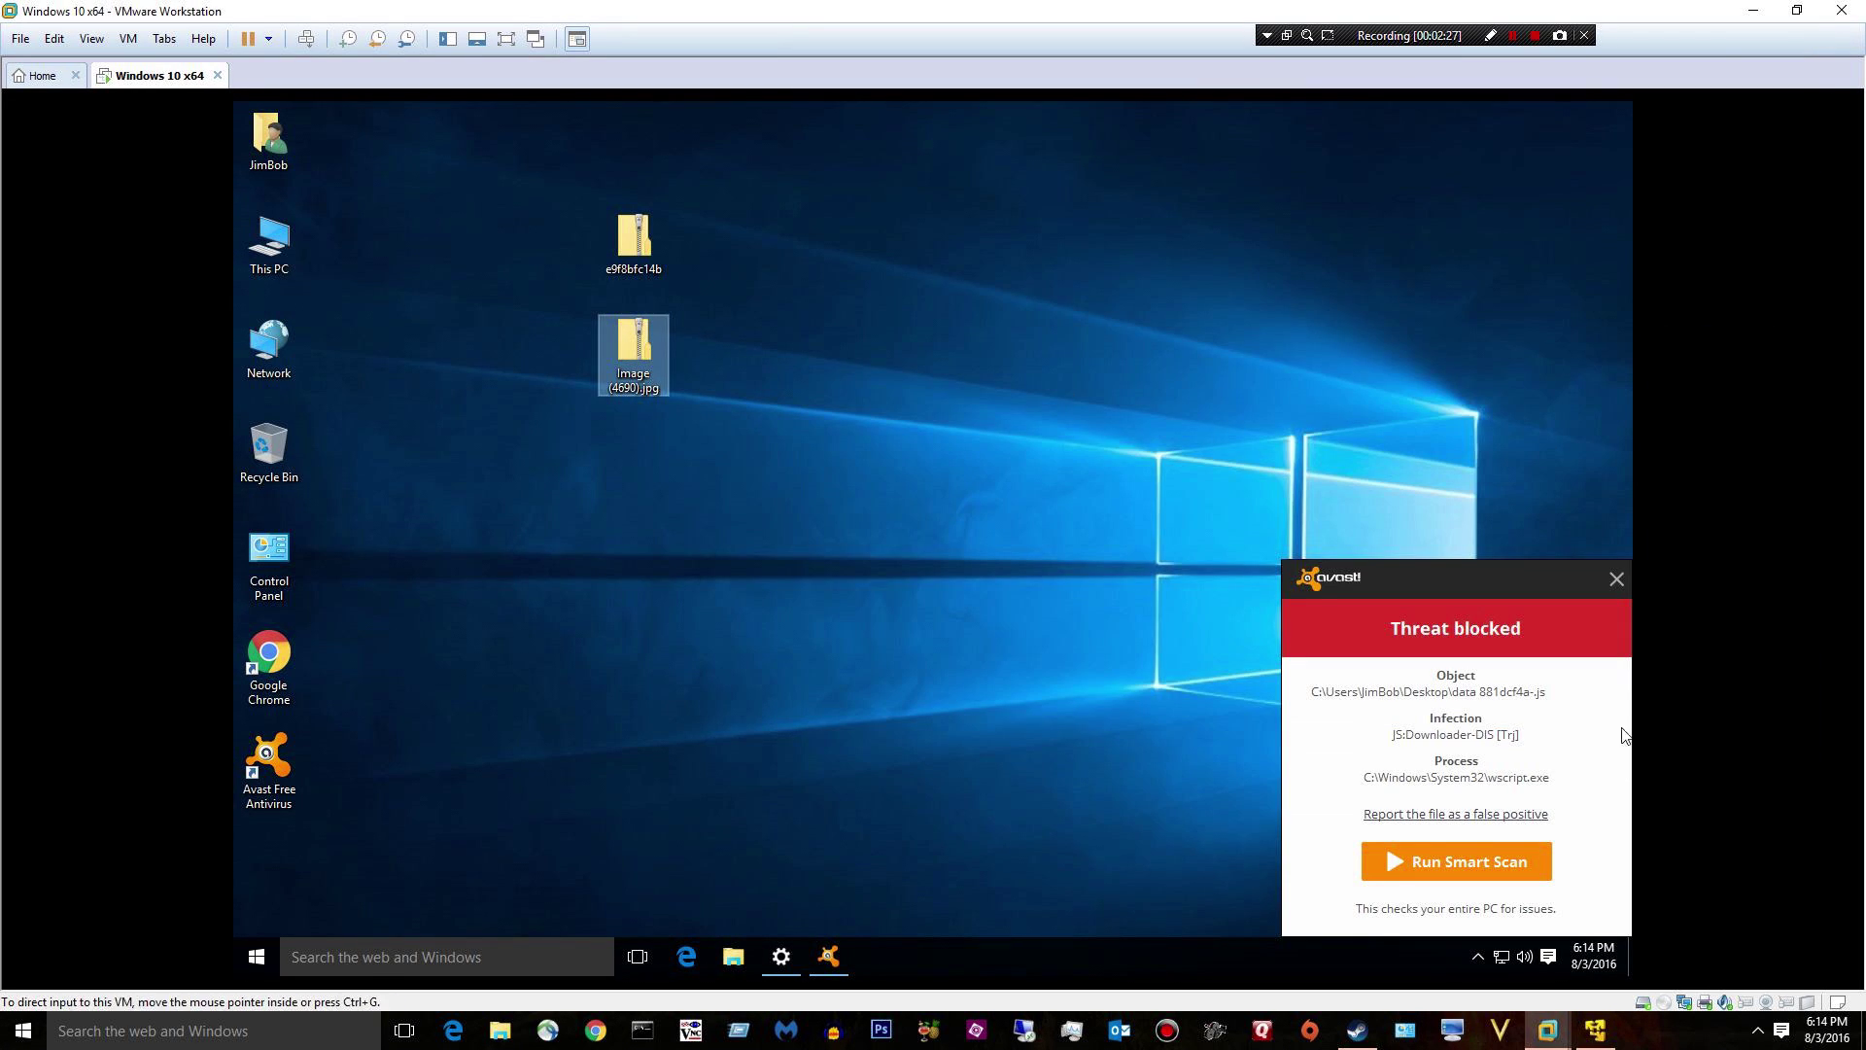
click(1616, 579)
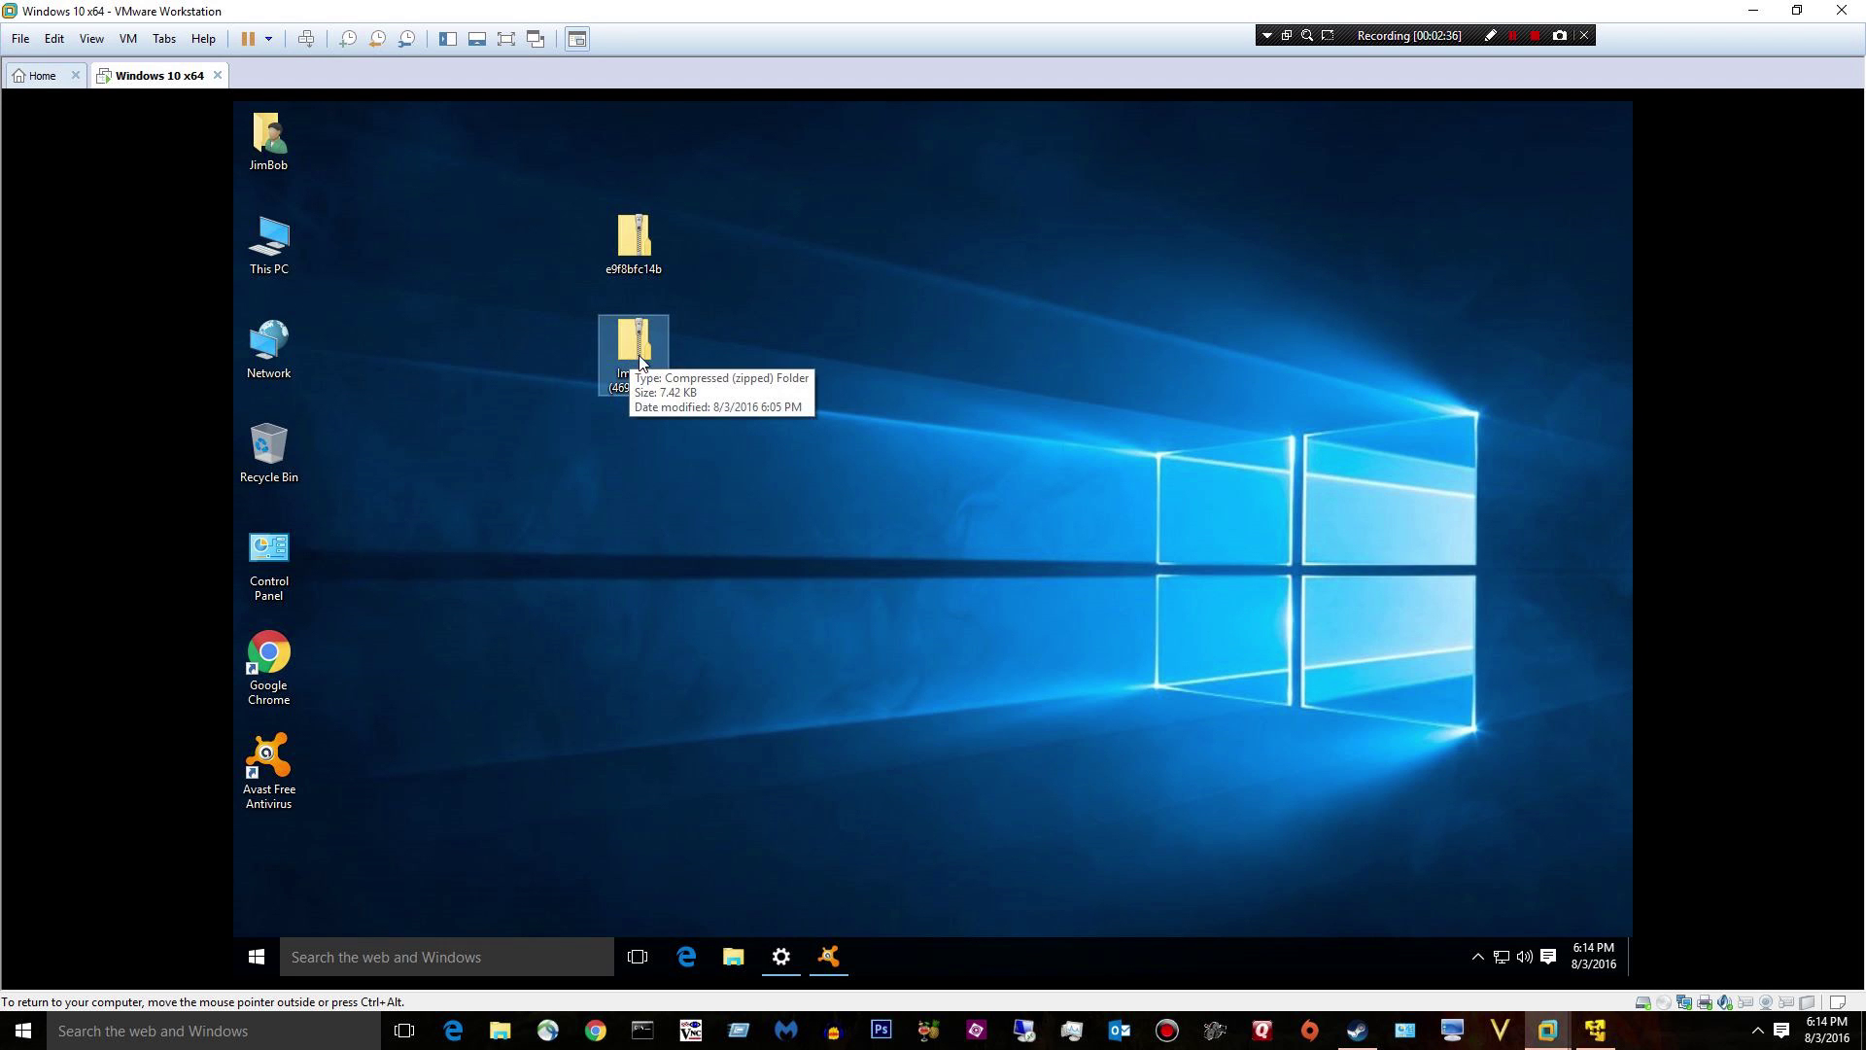
click(792, 960)
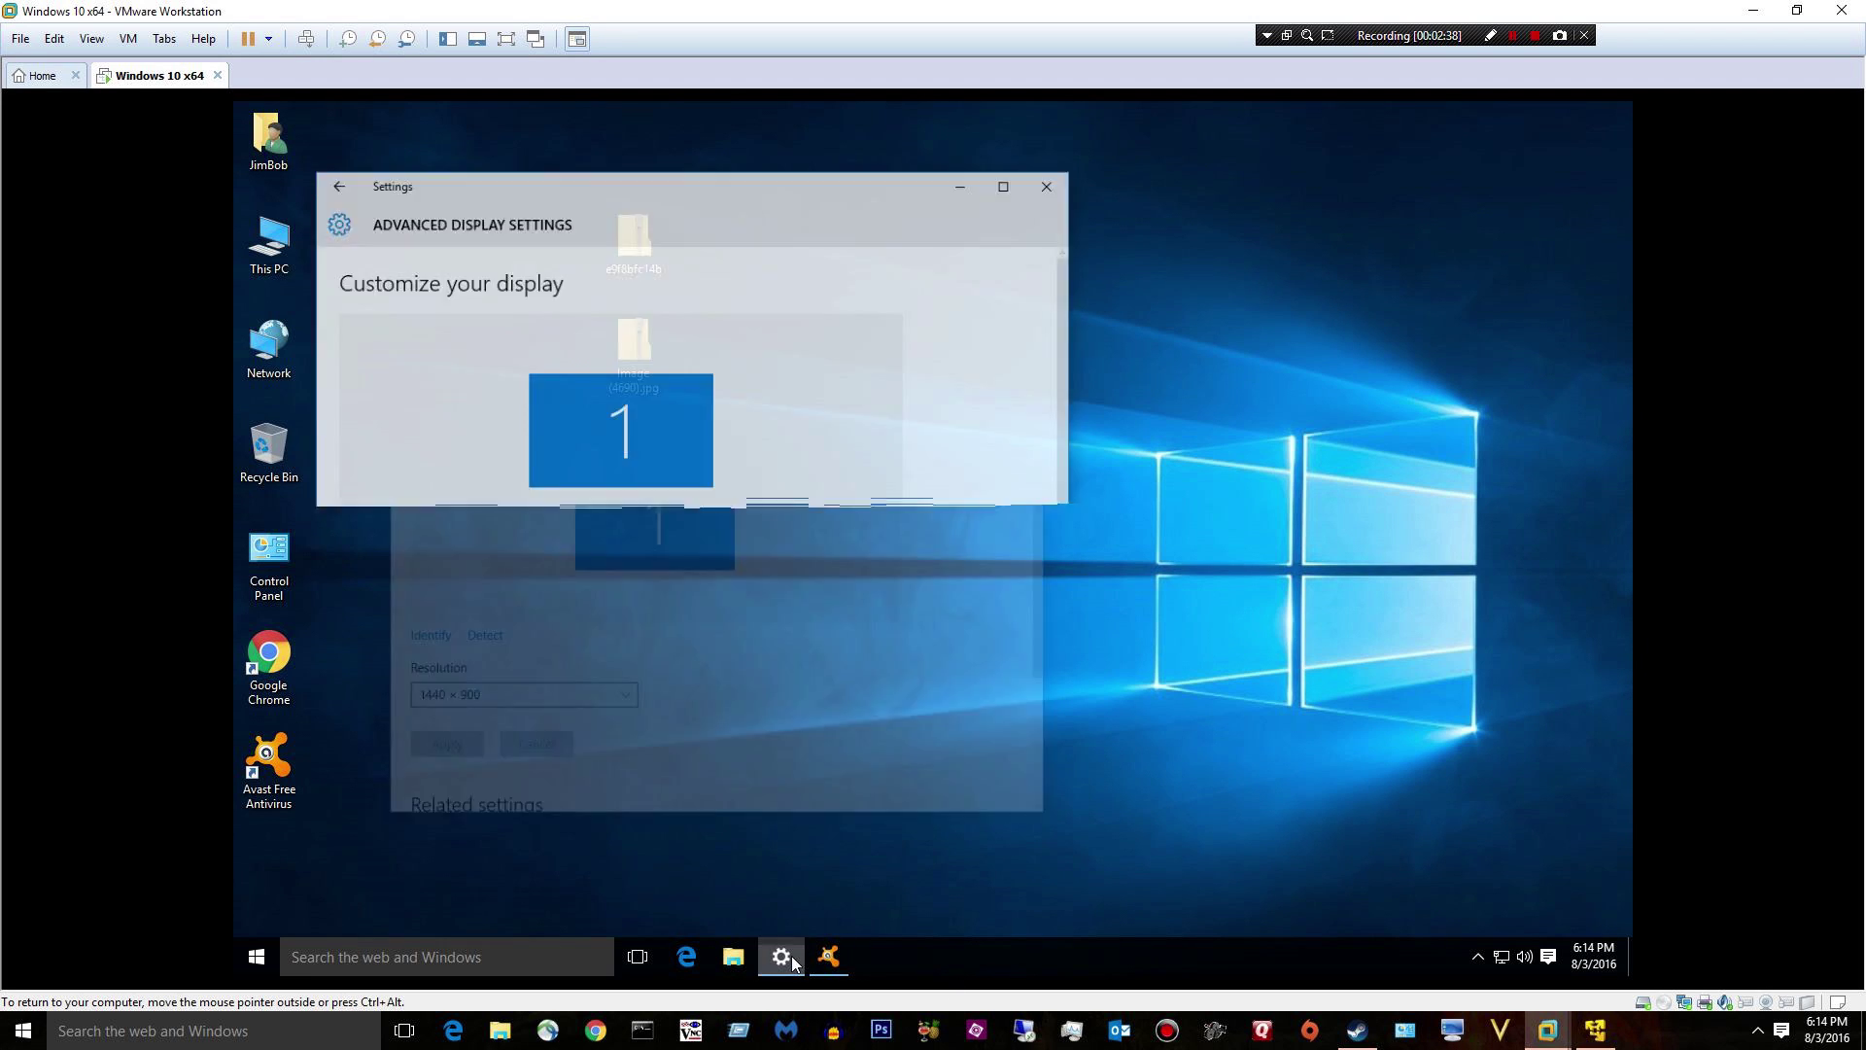
click(792, 960)
- Extract 817761202-03082016.wsf from the Image (4690).jpg zip onto the desktop
double_click(623, 362)
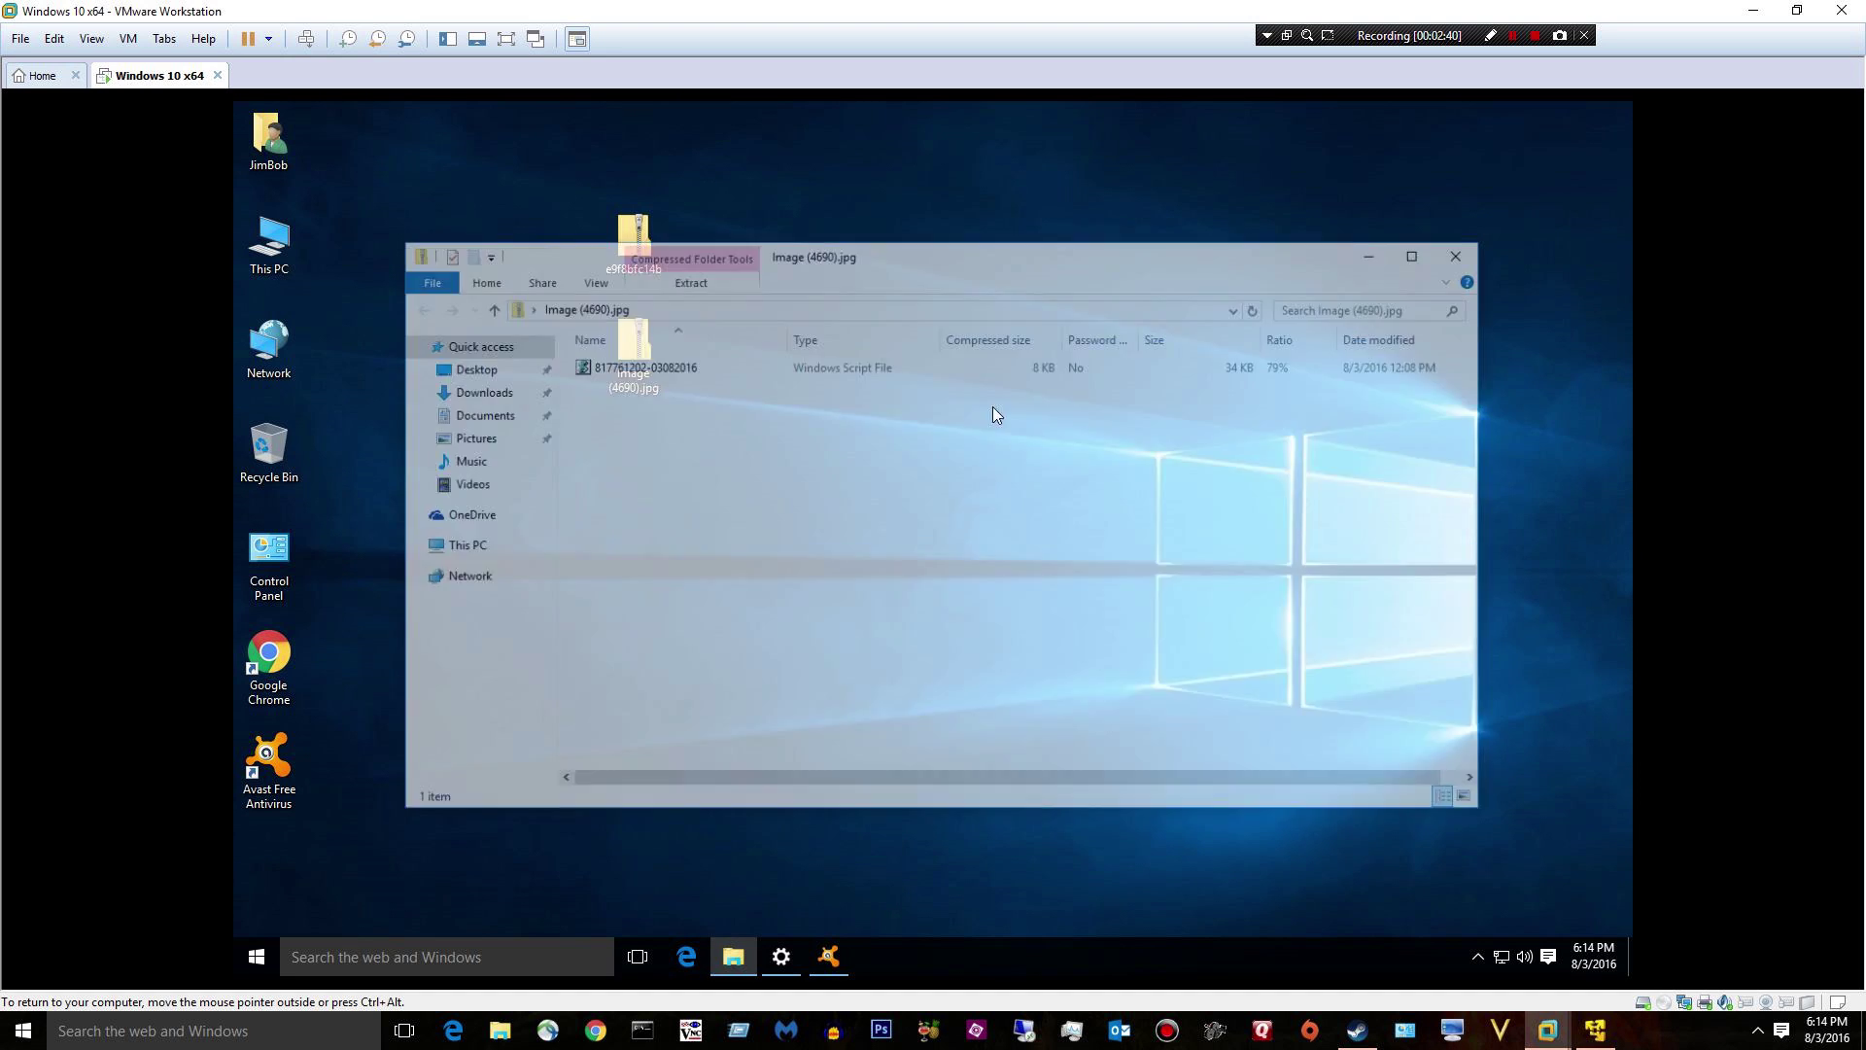
drag(637, 367, 1069, 190)
click(1465, 252)
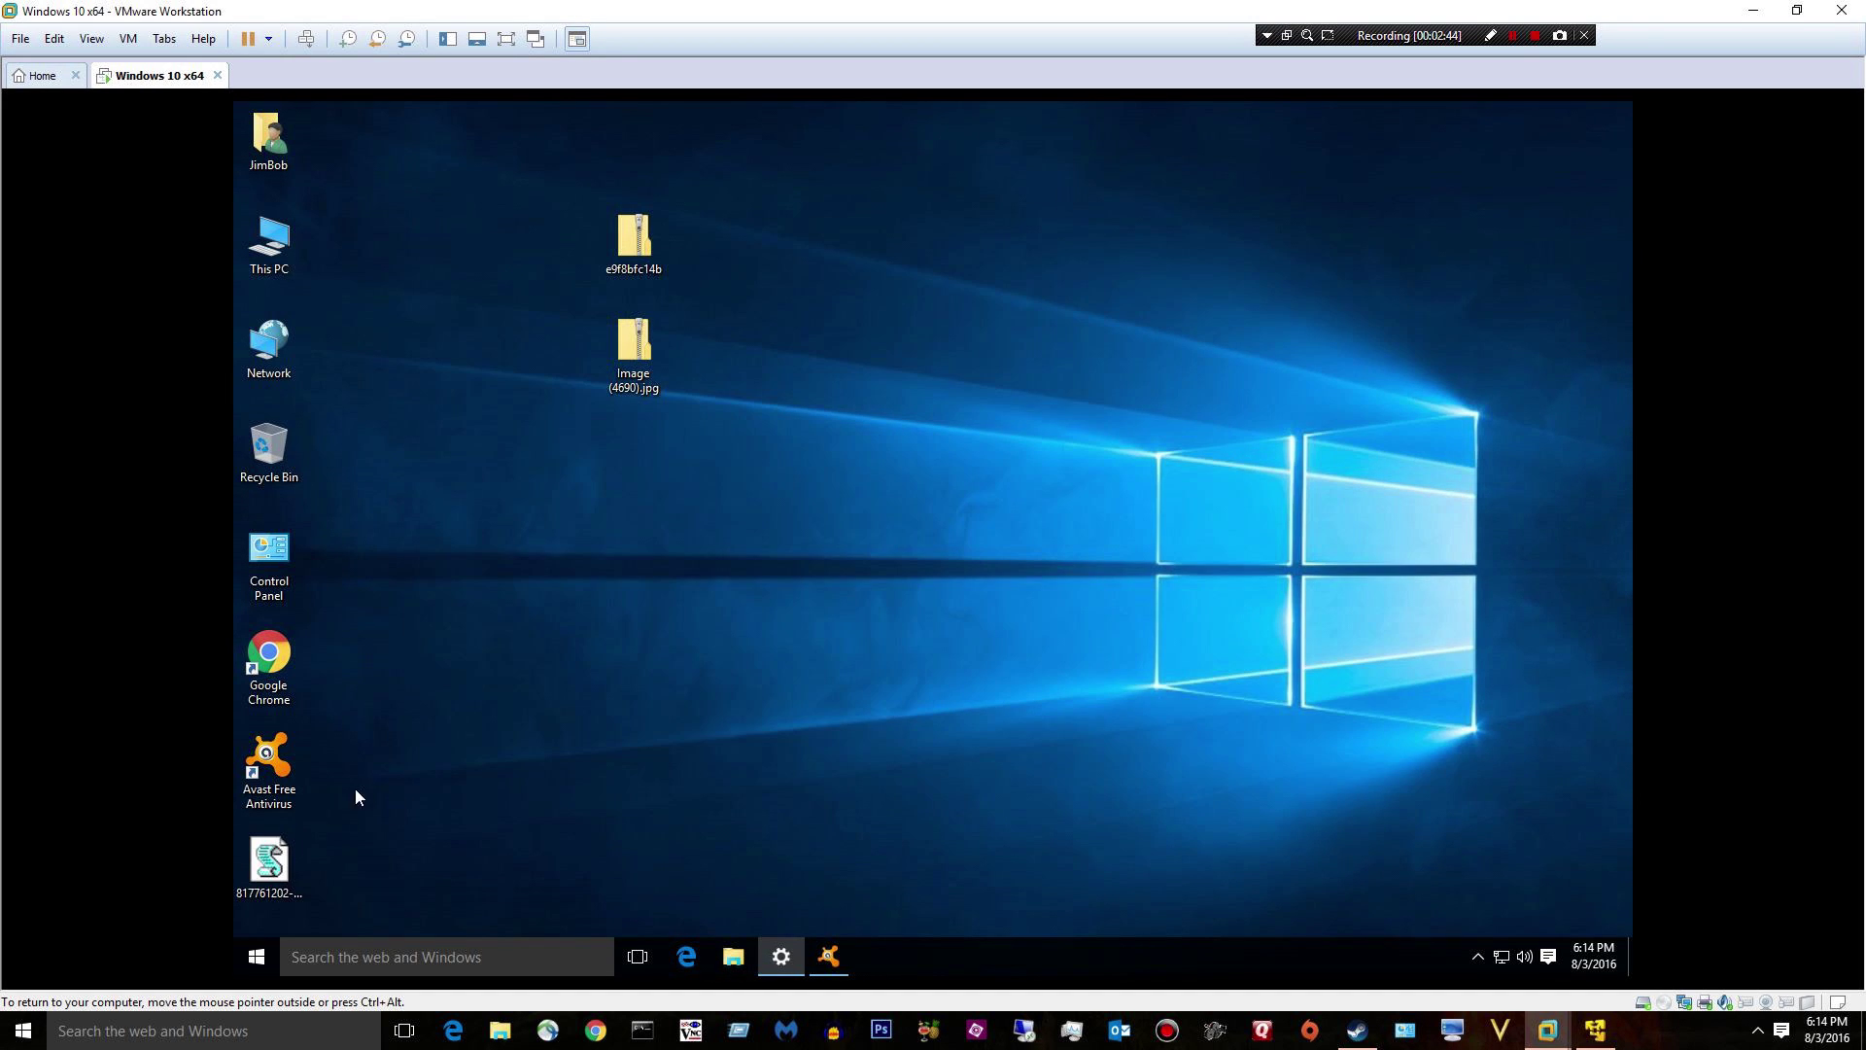
right_click(283, 864)
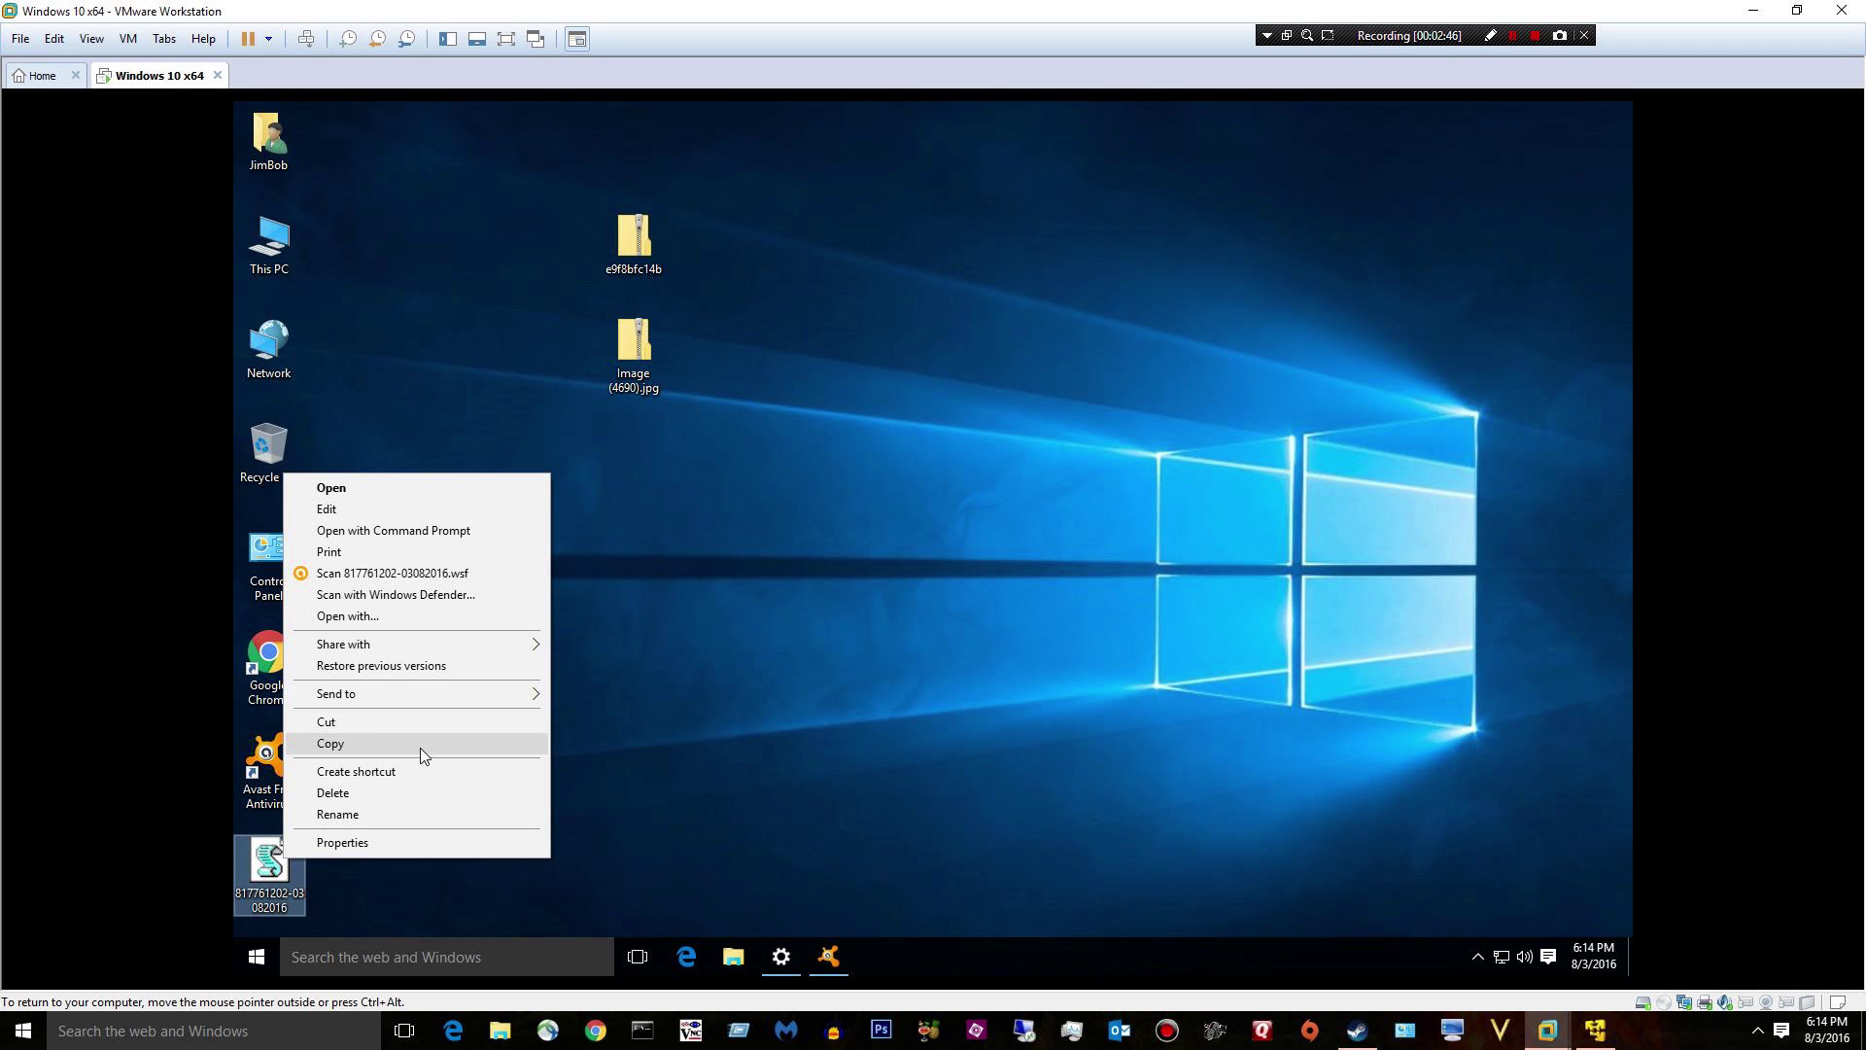
- Launch Notepad and load 817761202-03082016.wsf into it
click(429, 966)
text(n)
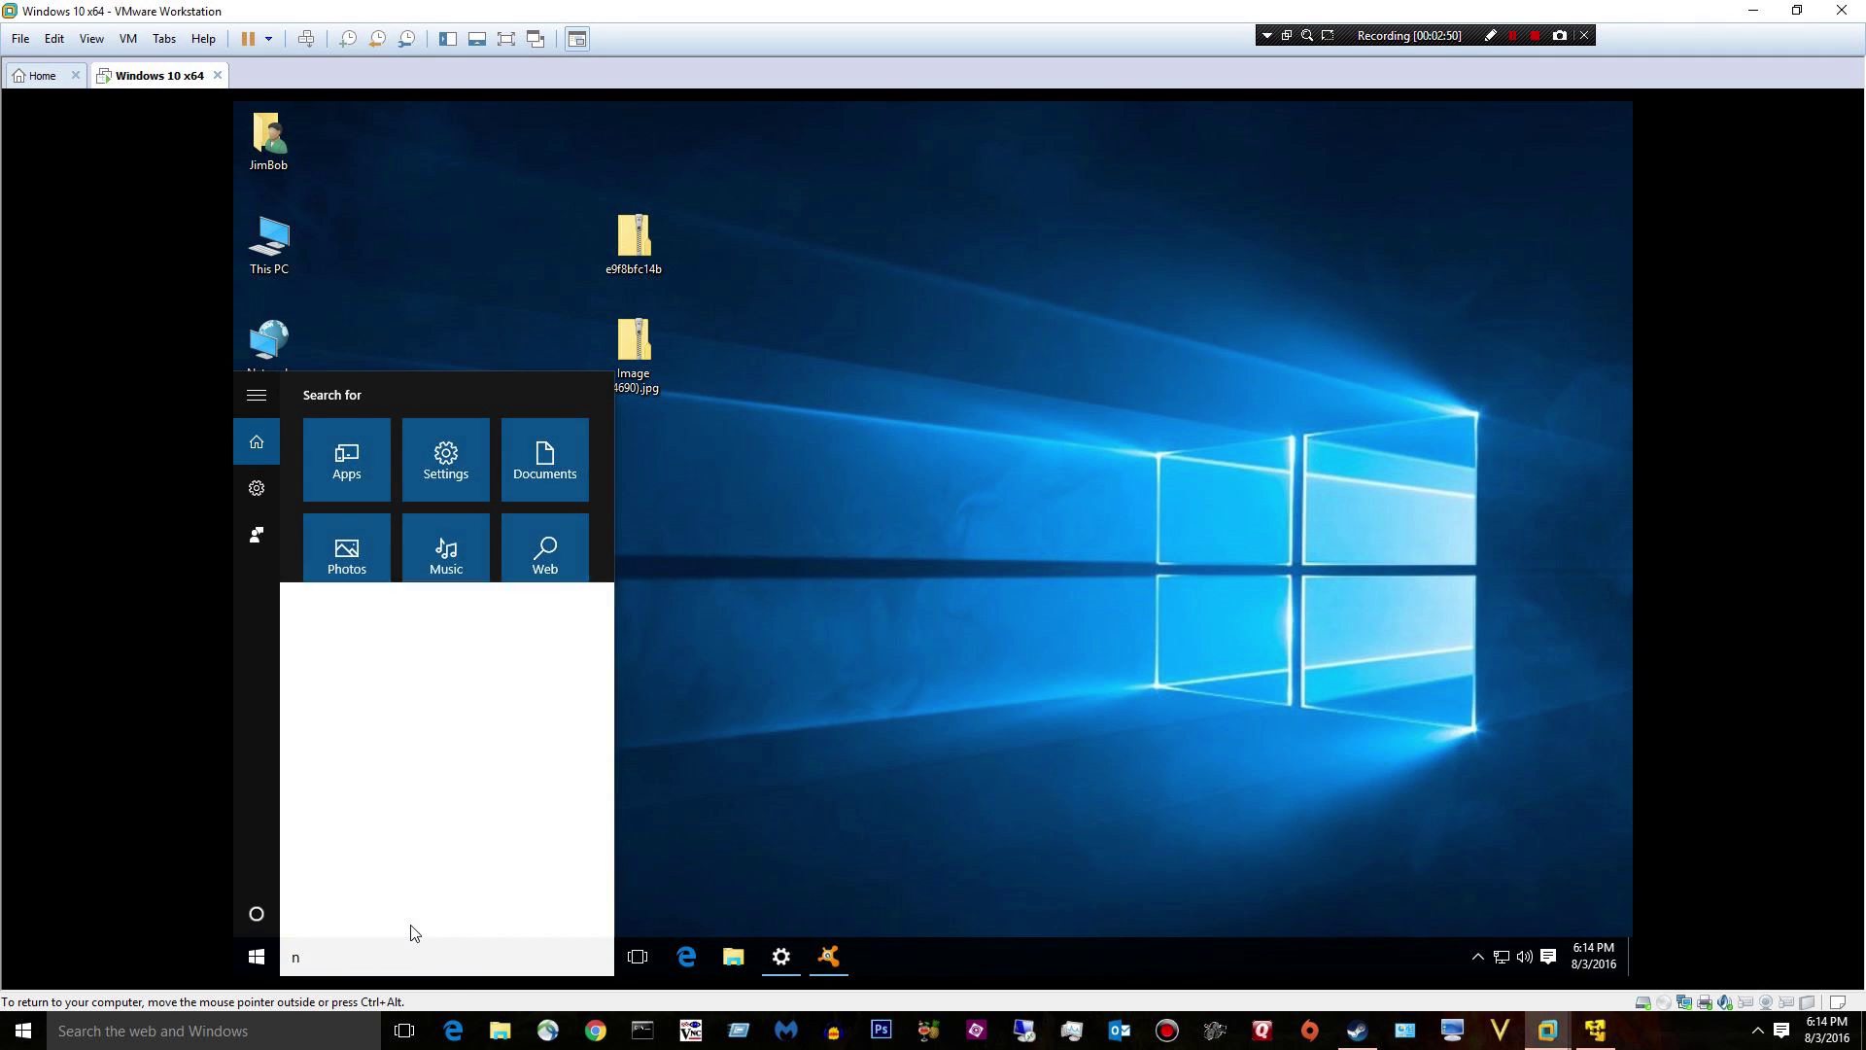
text(otepad)
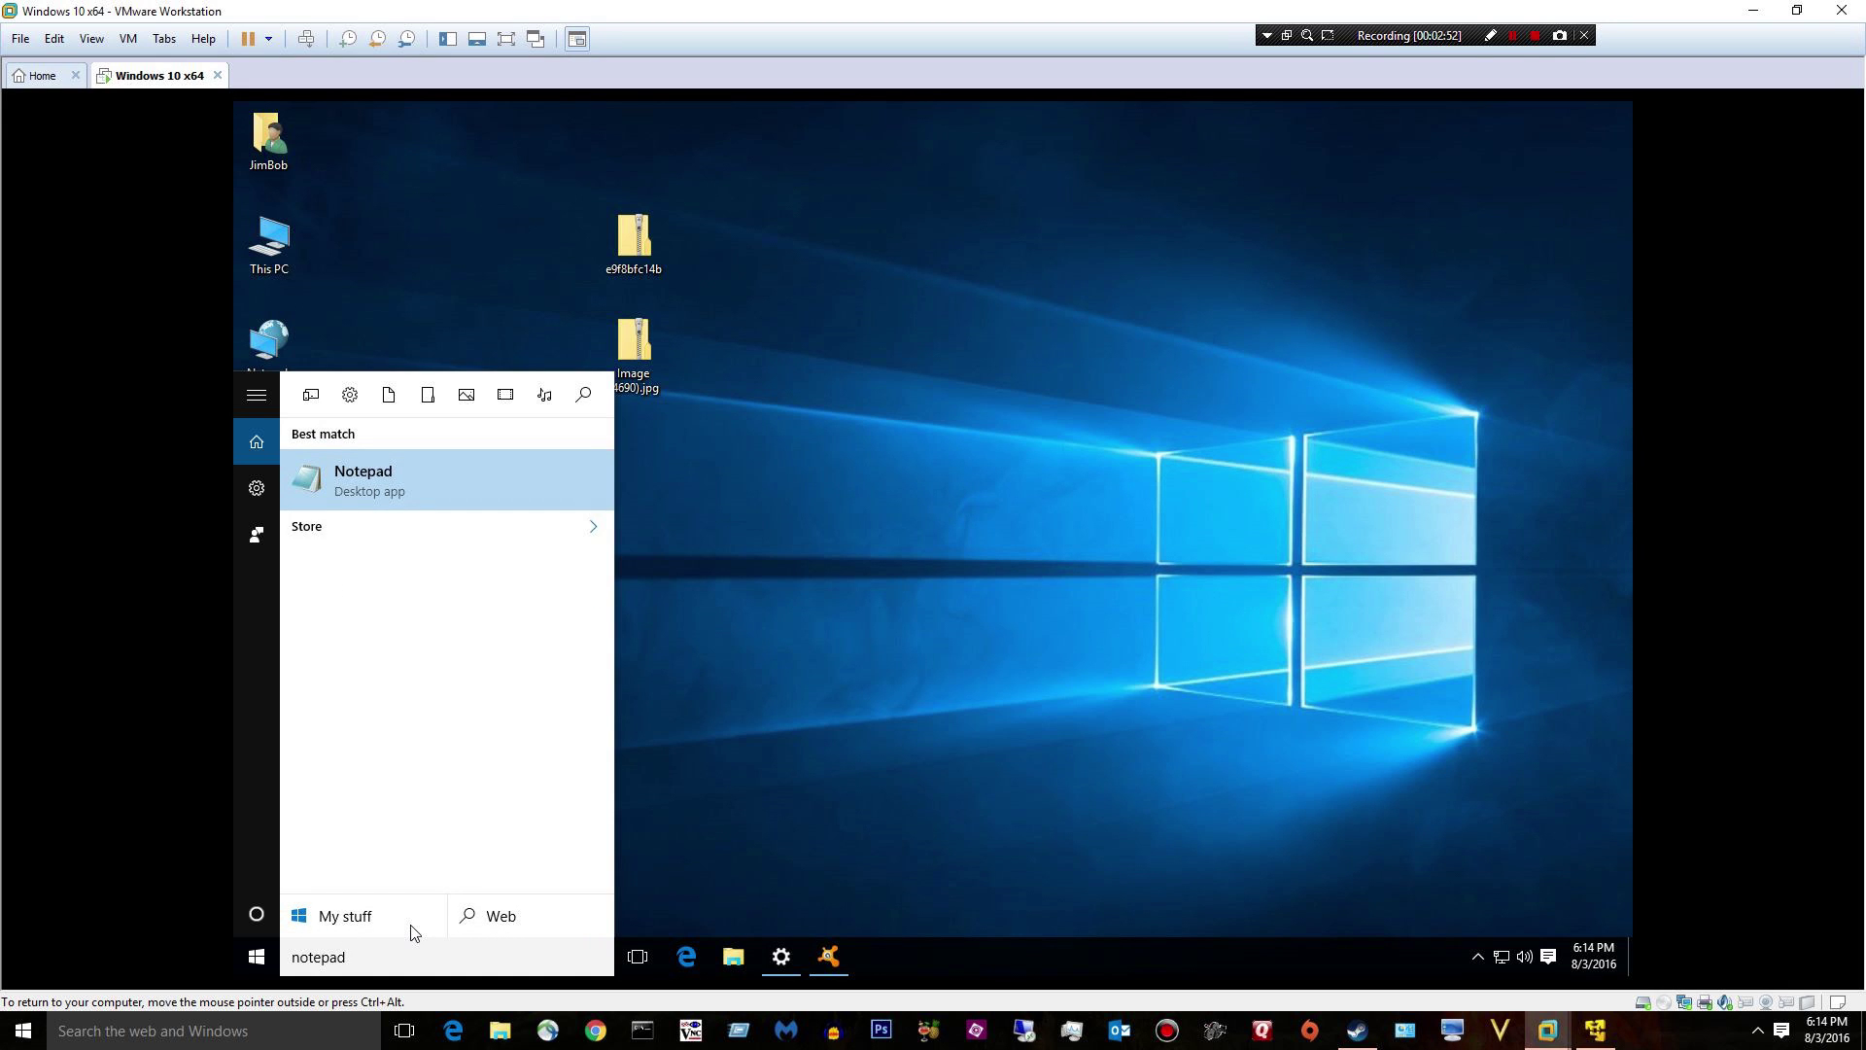
key(Return)
drag(268, 862, 649, 551)
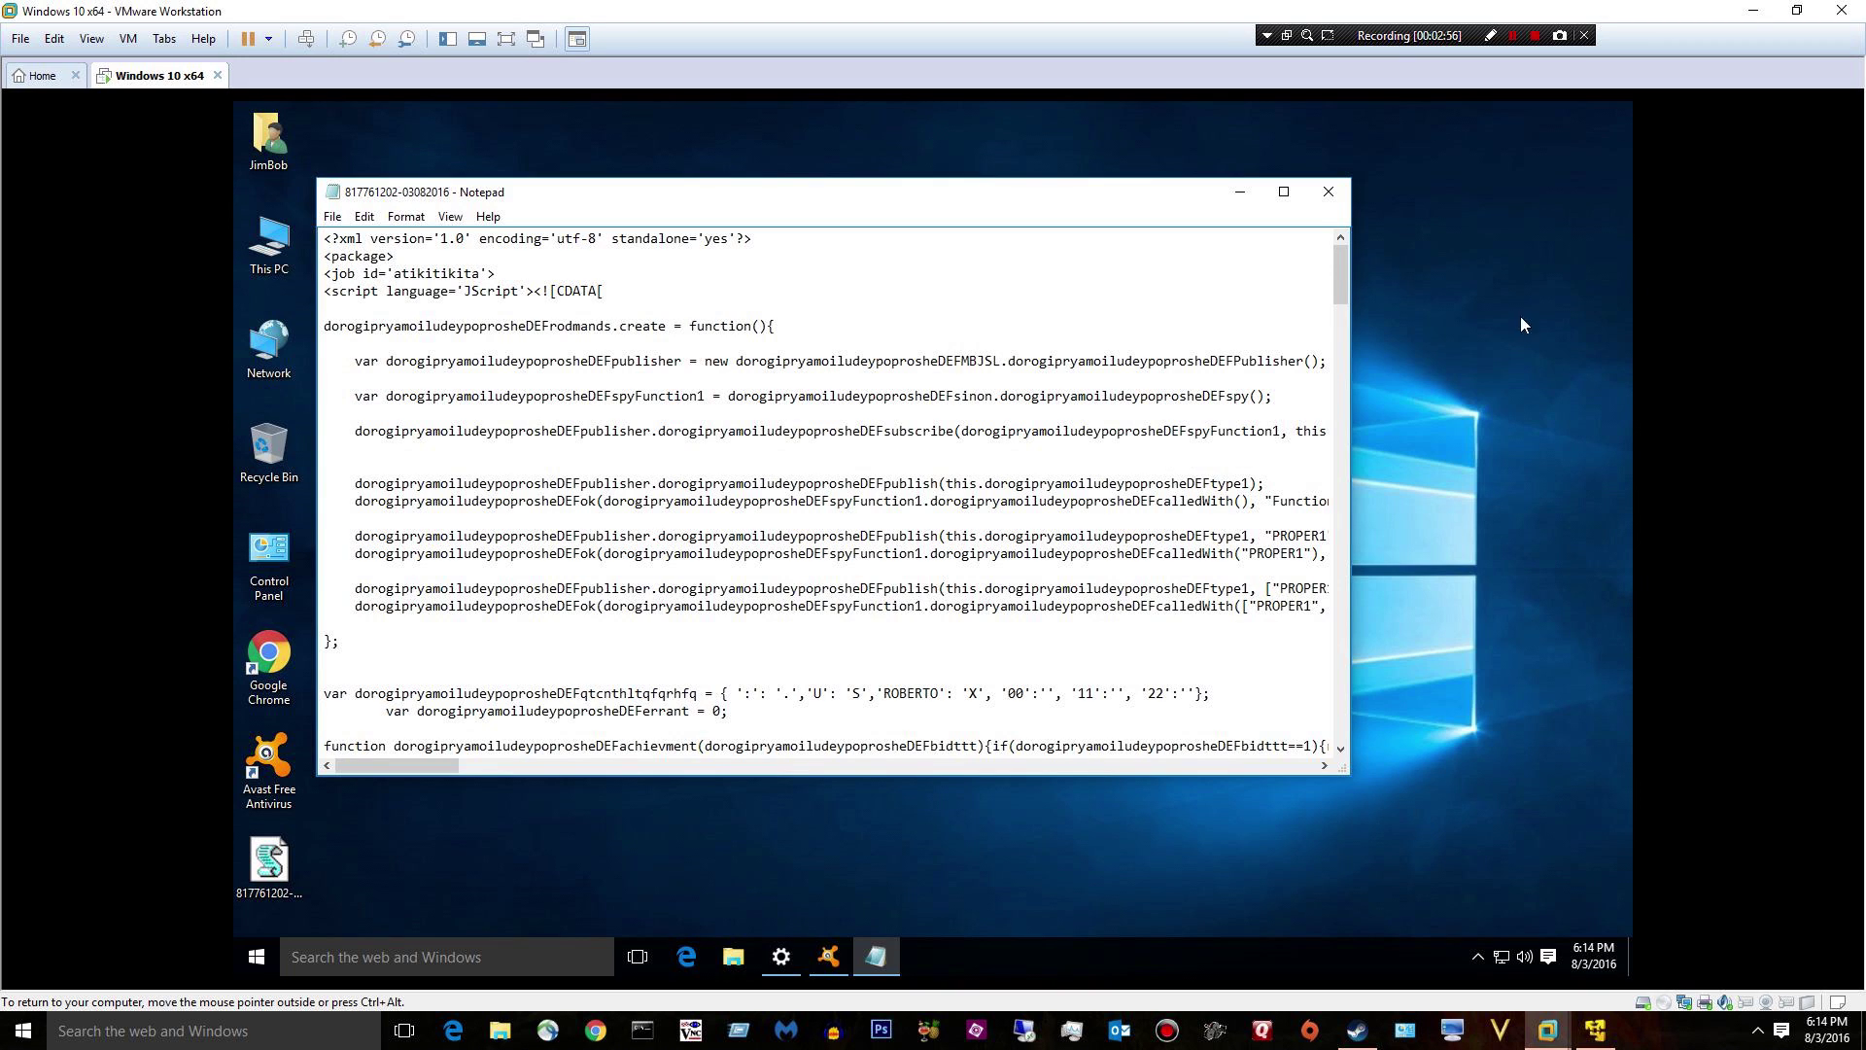
- Maximise Notepad, scroll through the obfuscated script code, then close it
click(1283, 192)
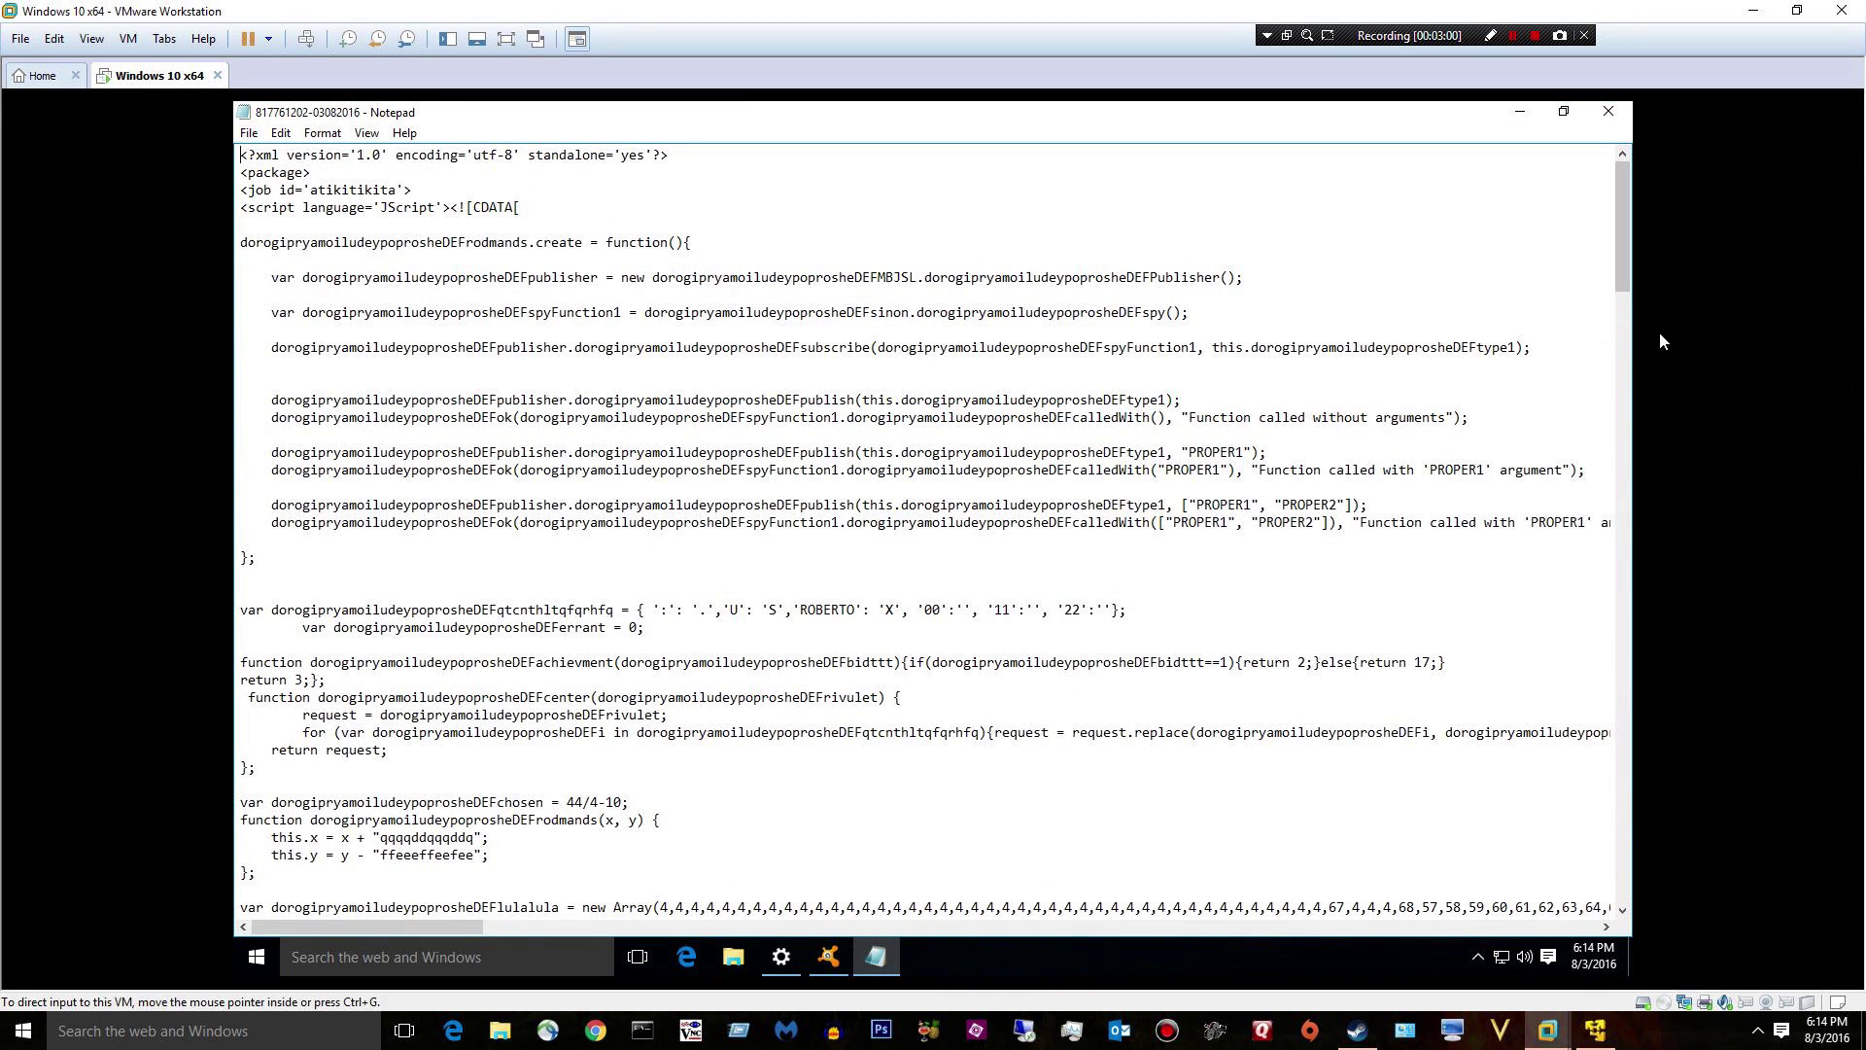
drag(1625, 212, 1633, 295)
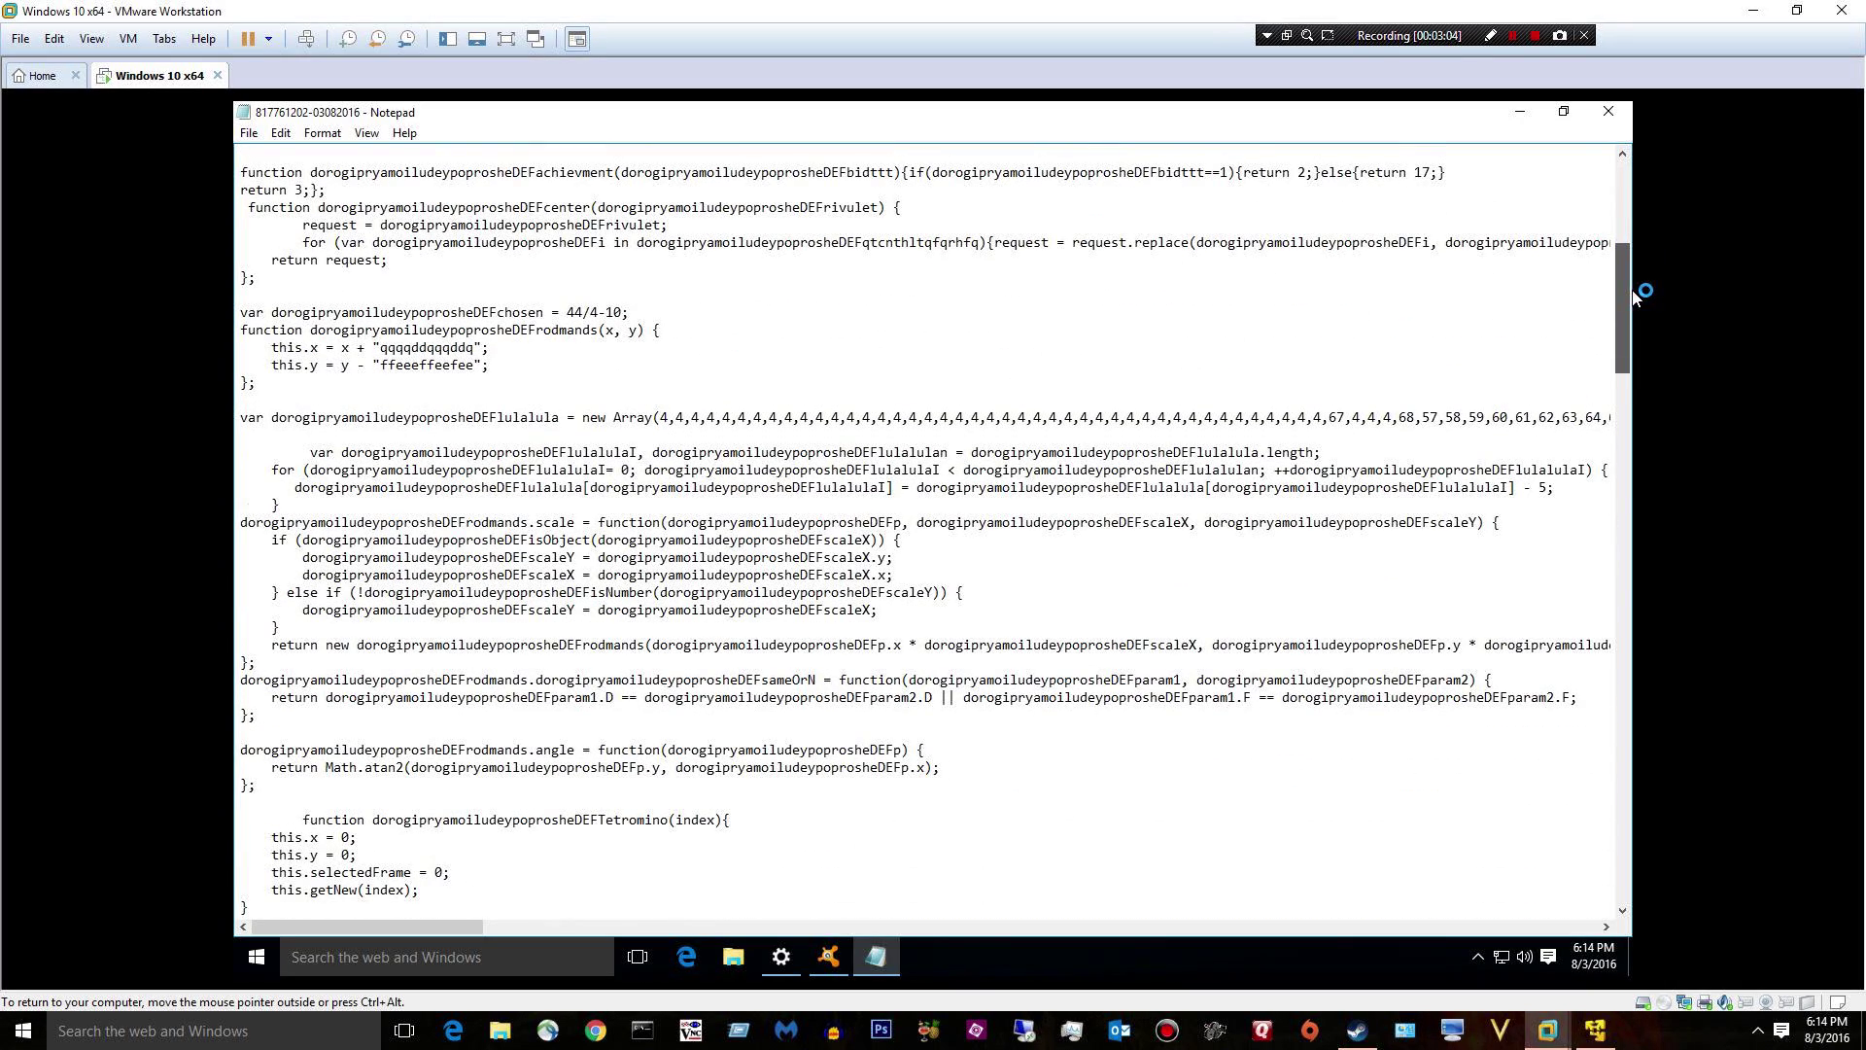
scroll(1632, 295, up, 1)
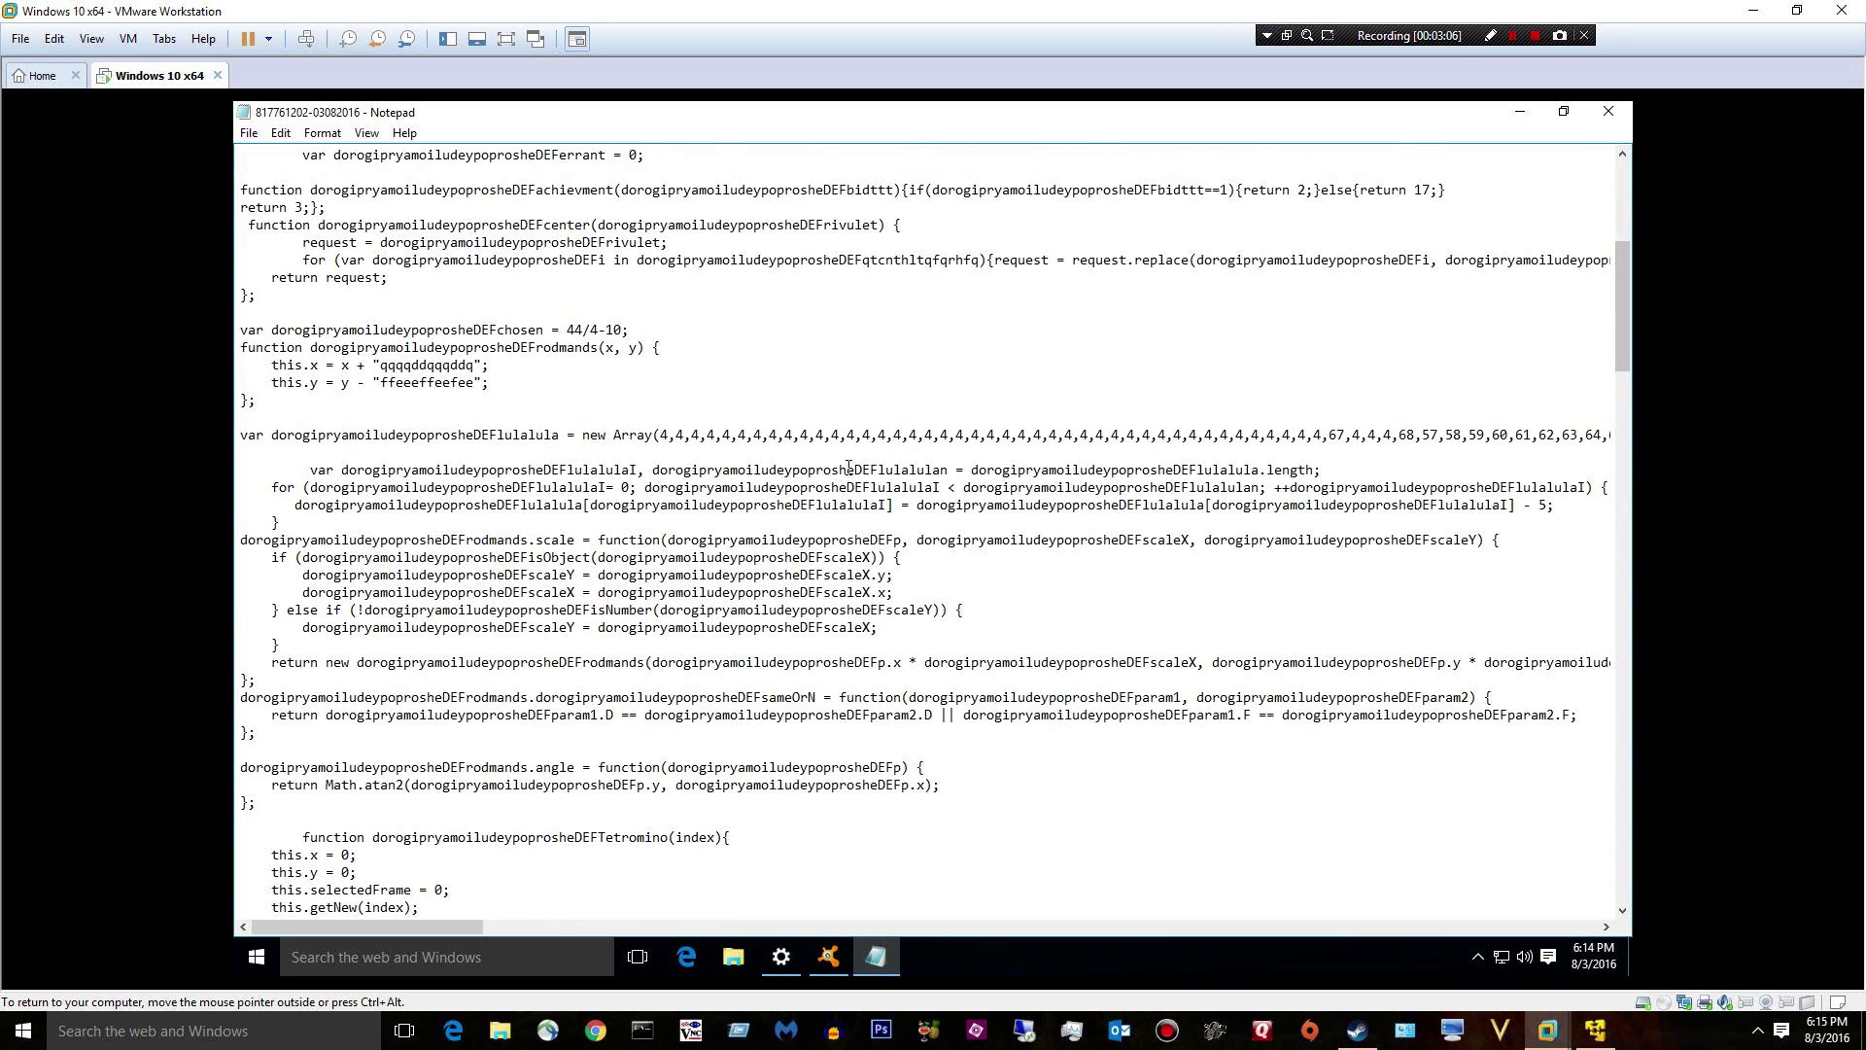
drag(1617, 300, 1619, 736)
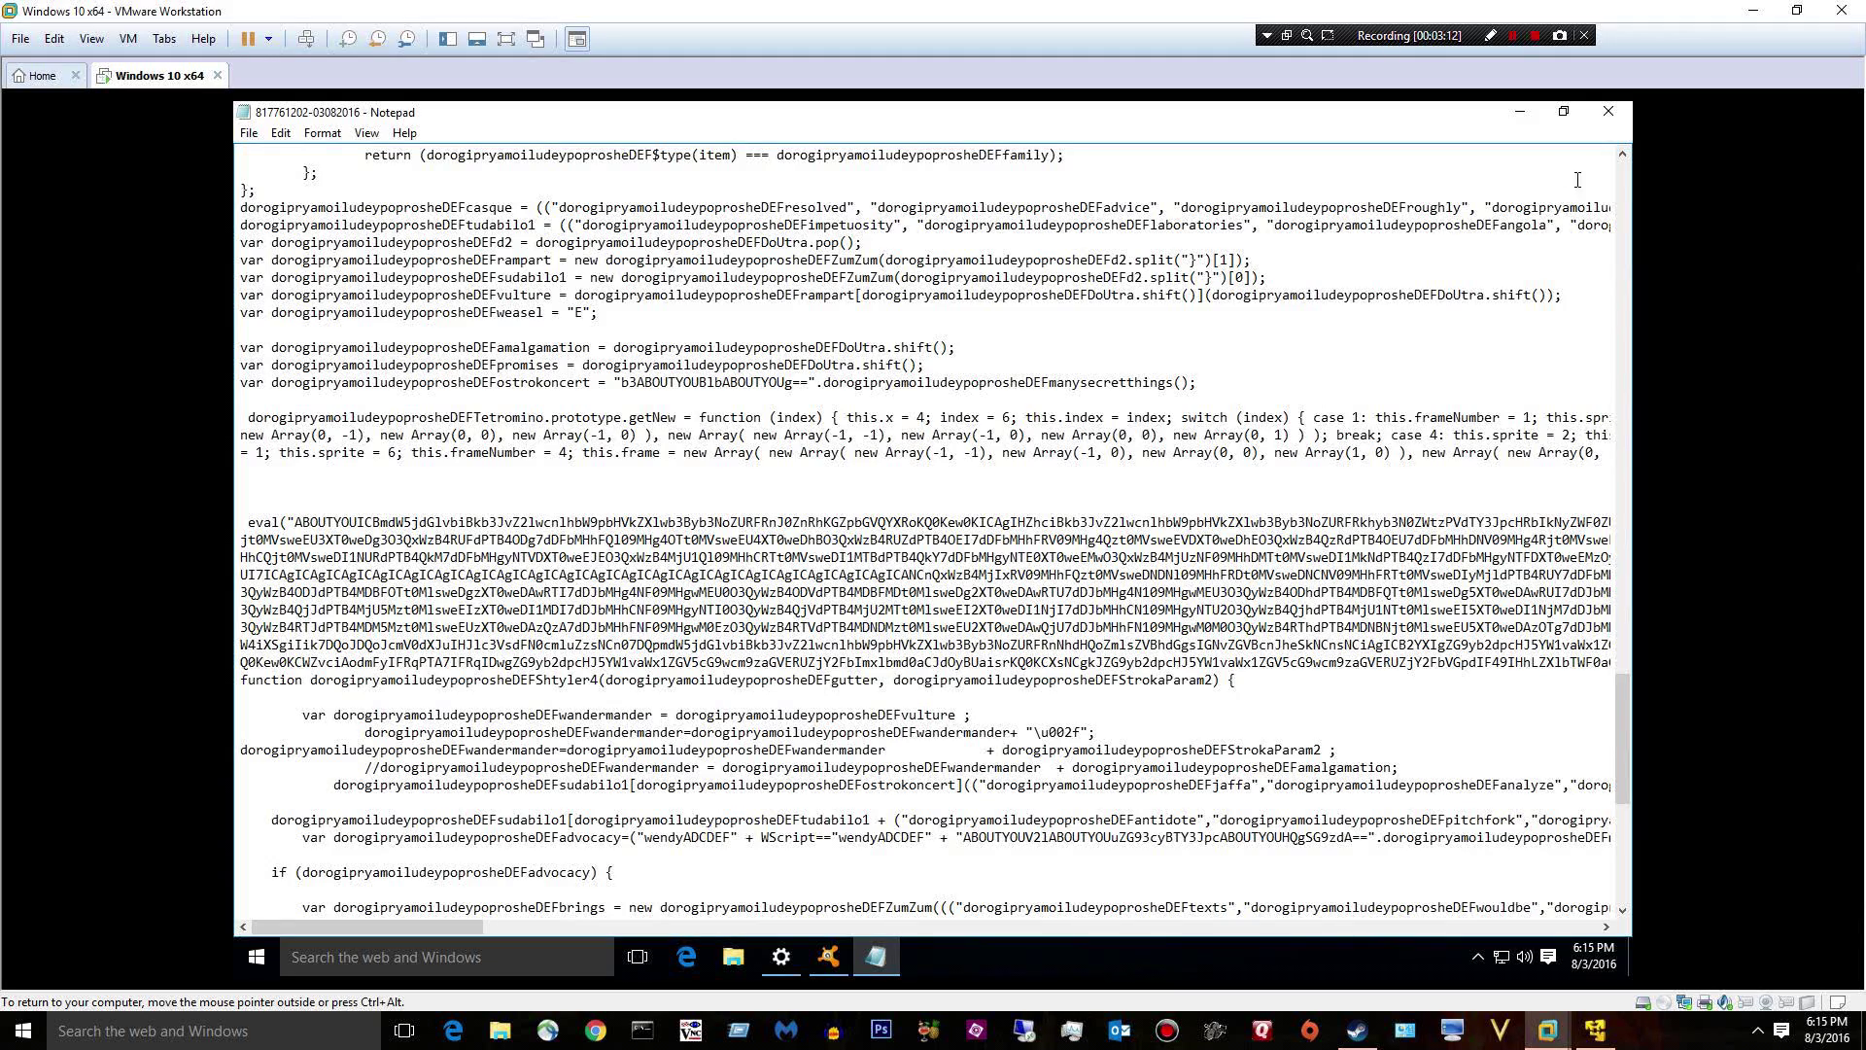
click(1610, 113)
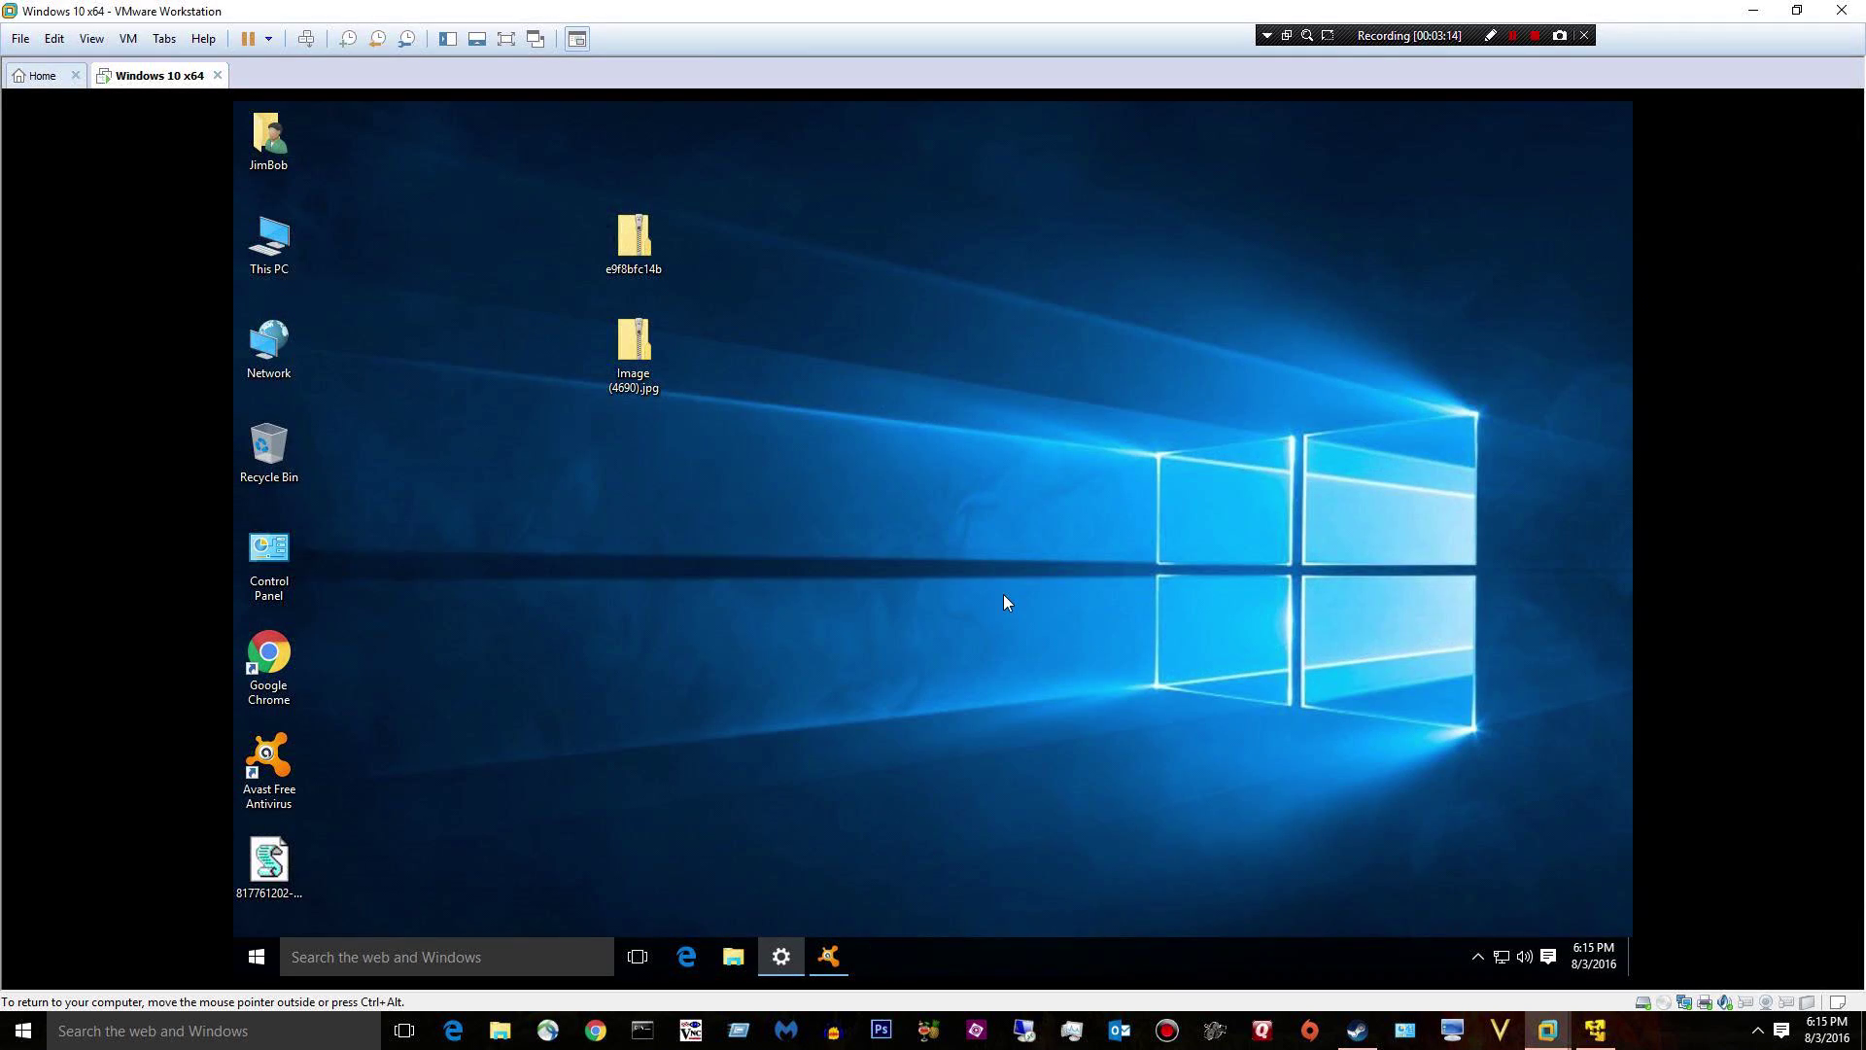
- Move the 817761202-03082016.wsf script beside the zip folders and scan it with Avast
drag(288, 871, 651, 497)
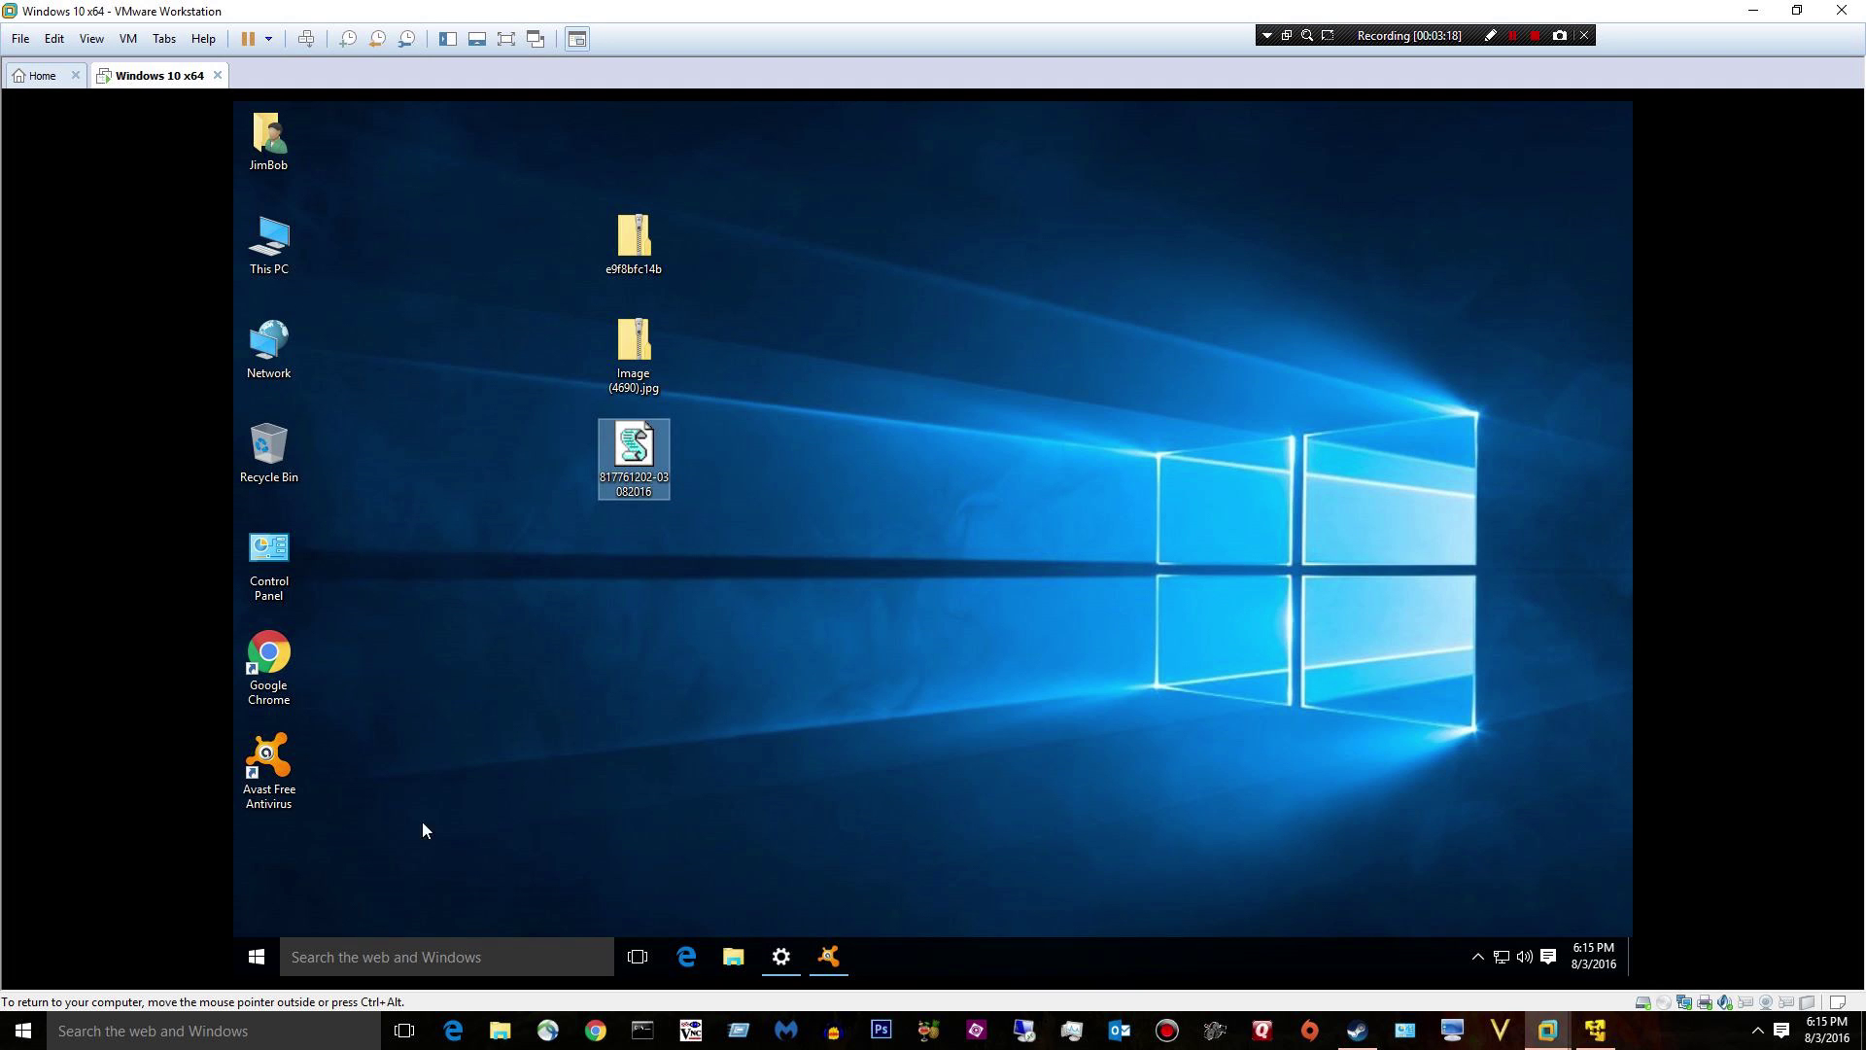
right_click(630, 456)
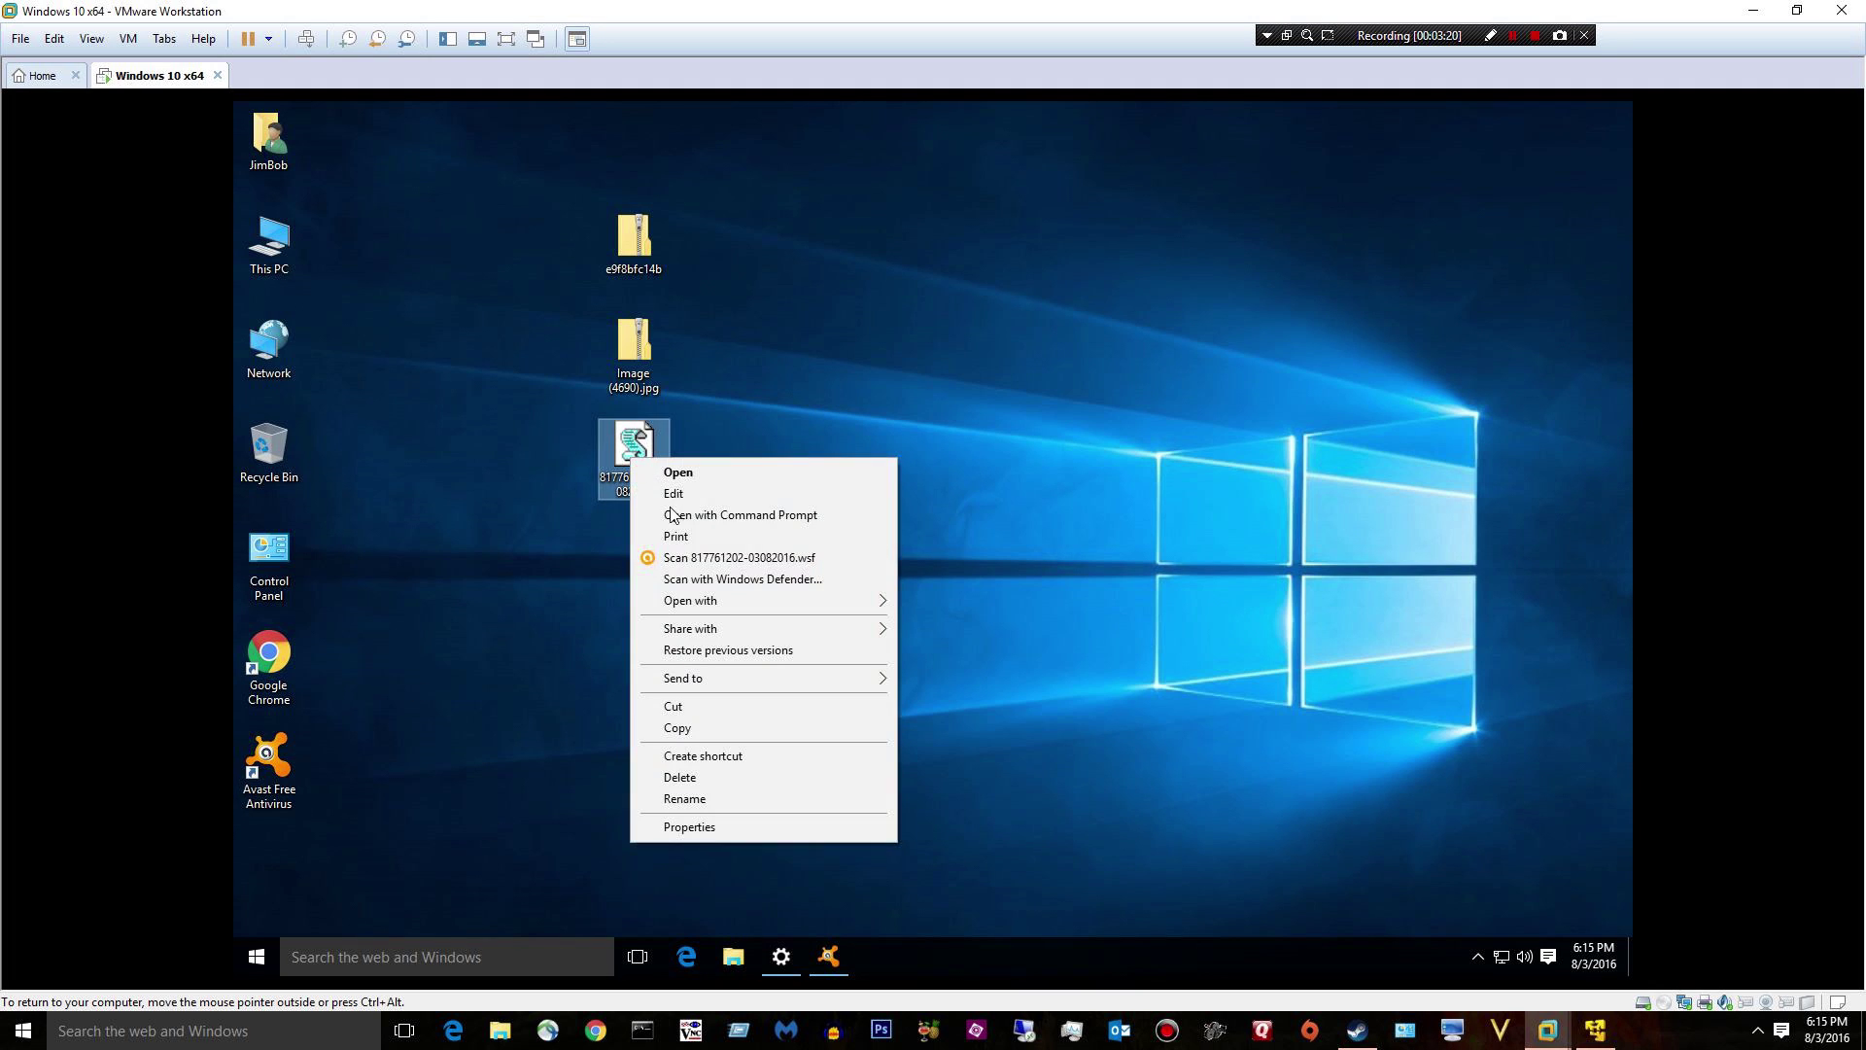
click(680, 558)
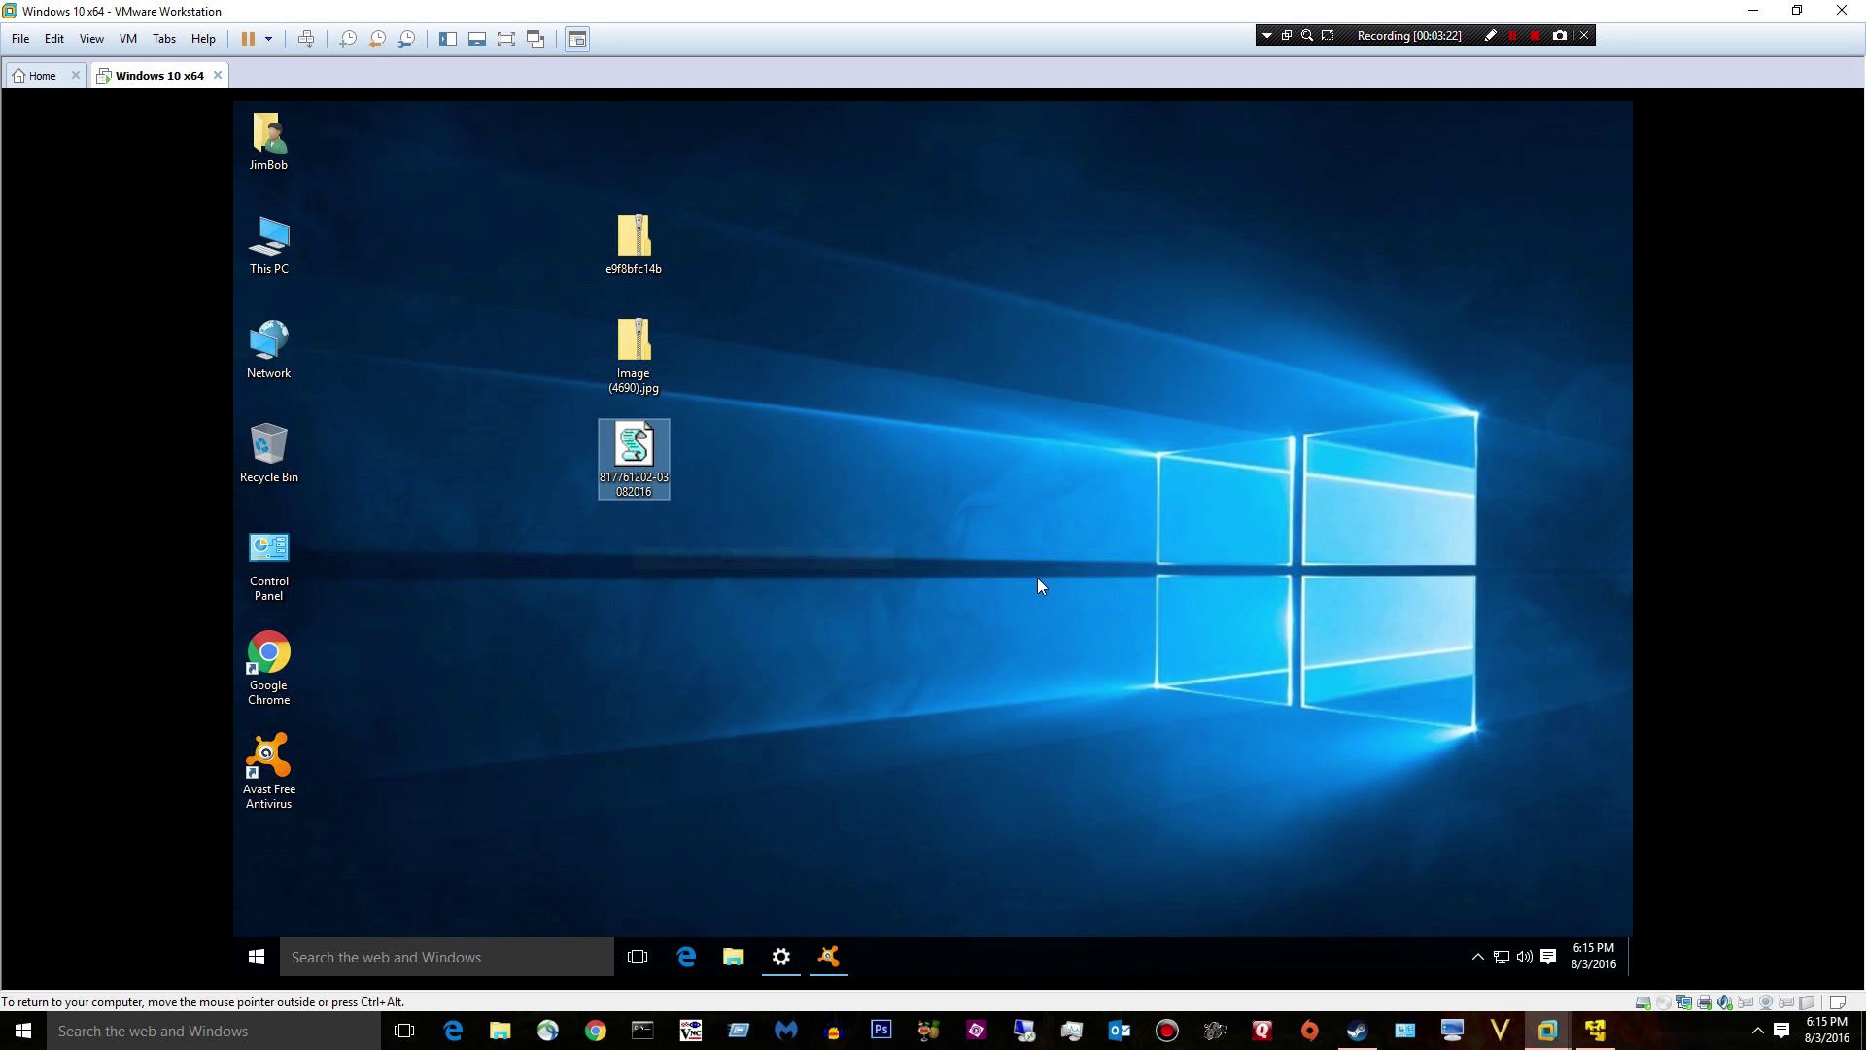
click(1199, 675)
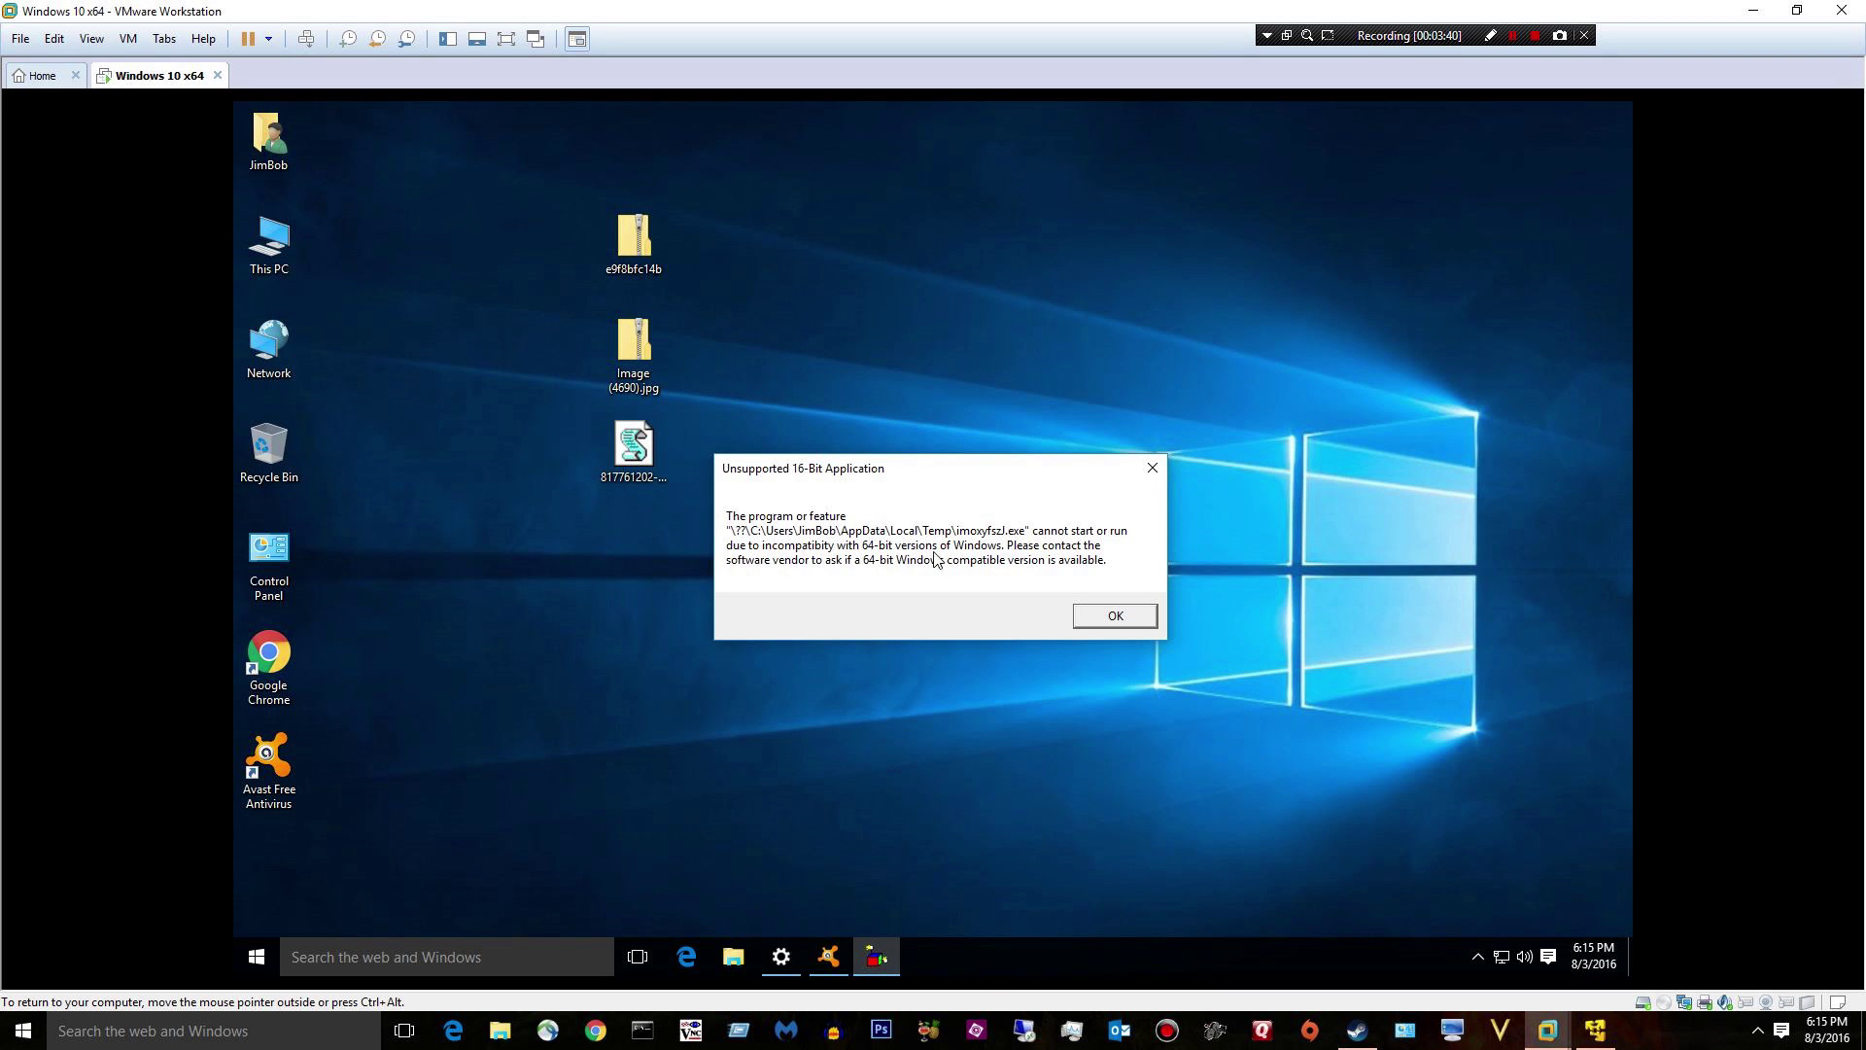
- Run the 817761202 script and dismiss the unsupported 16-bit application error
click(1128, 619)
double_click(637, 480)
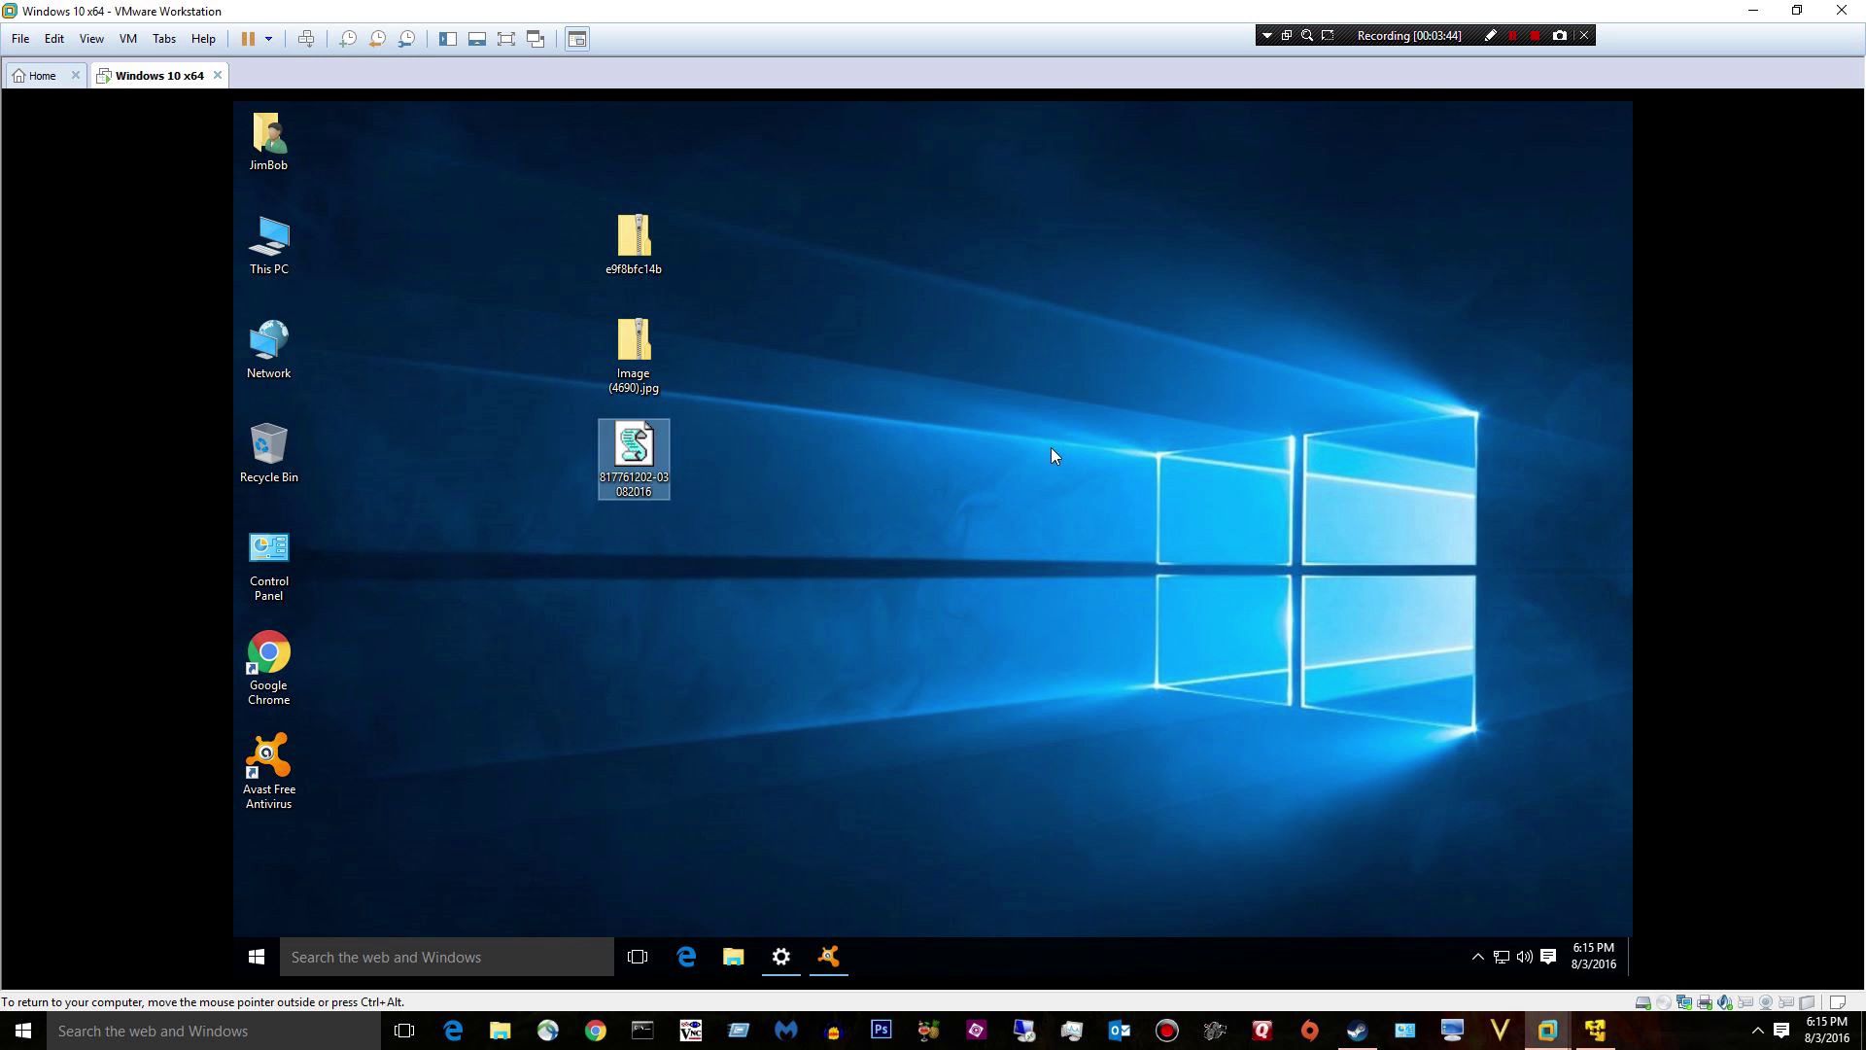
click(1099, 618)
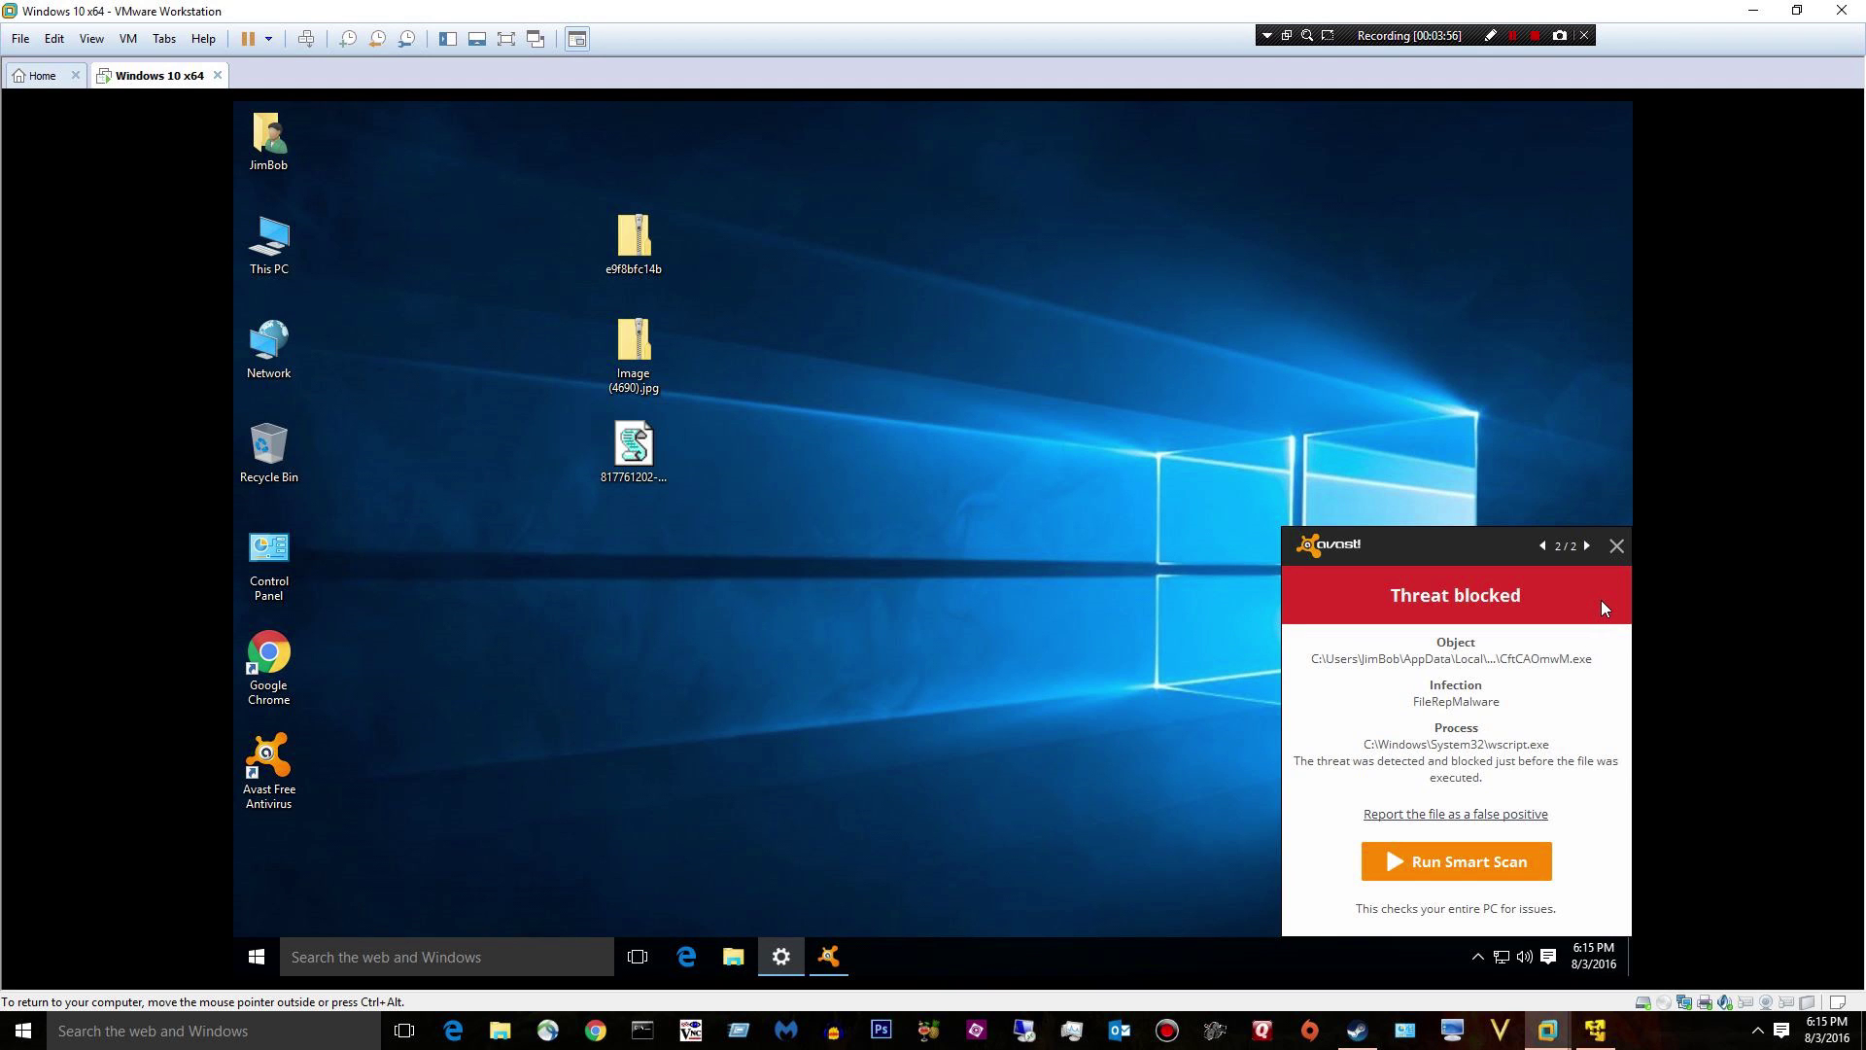
- Close the threat-blocked alert and boot-time scan recommendation, then drag the three test files to the Recycle Bin
click(1618, 545)
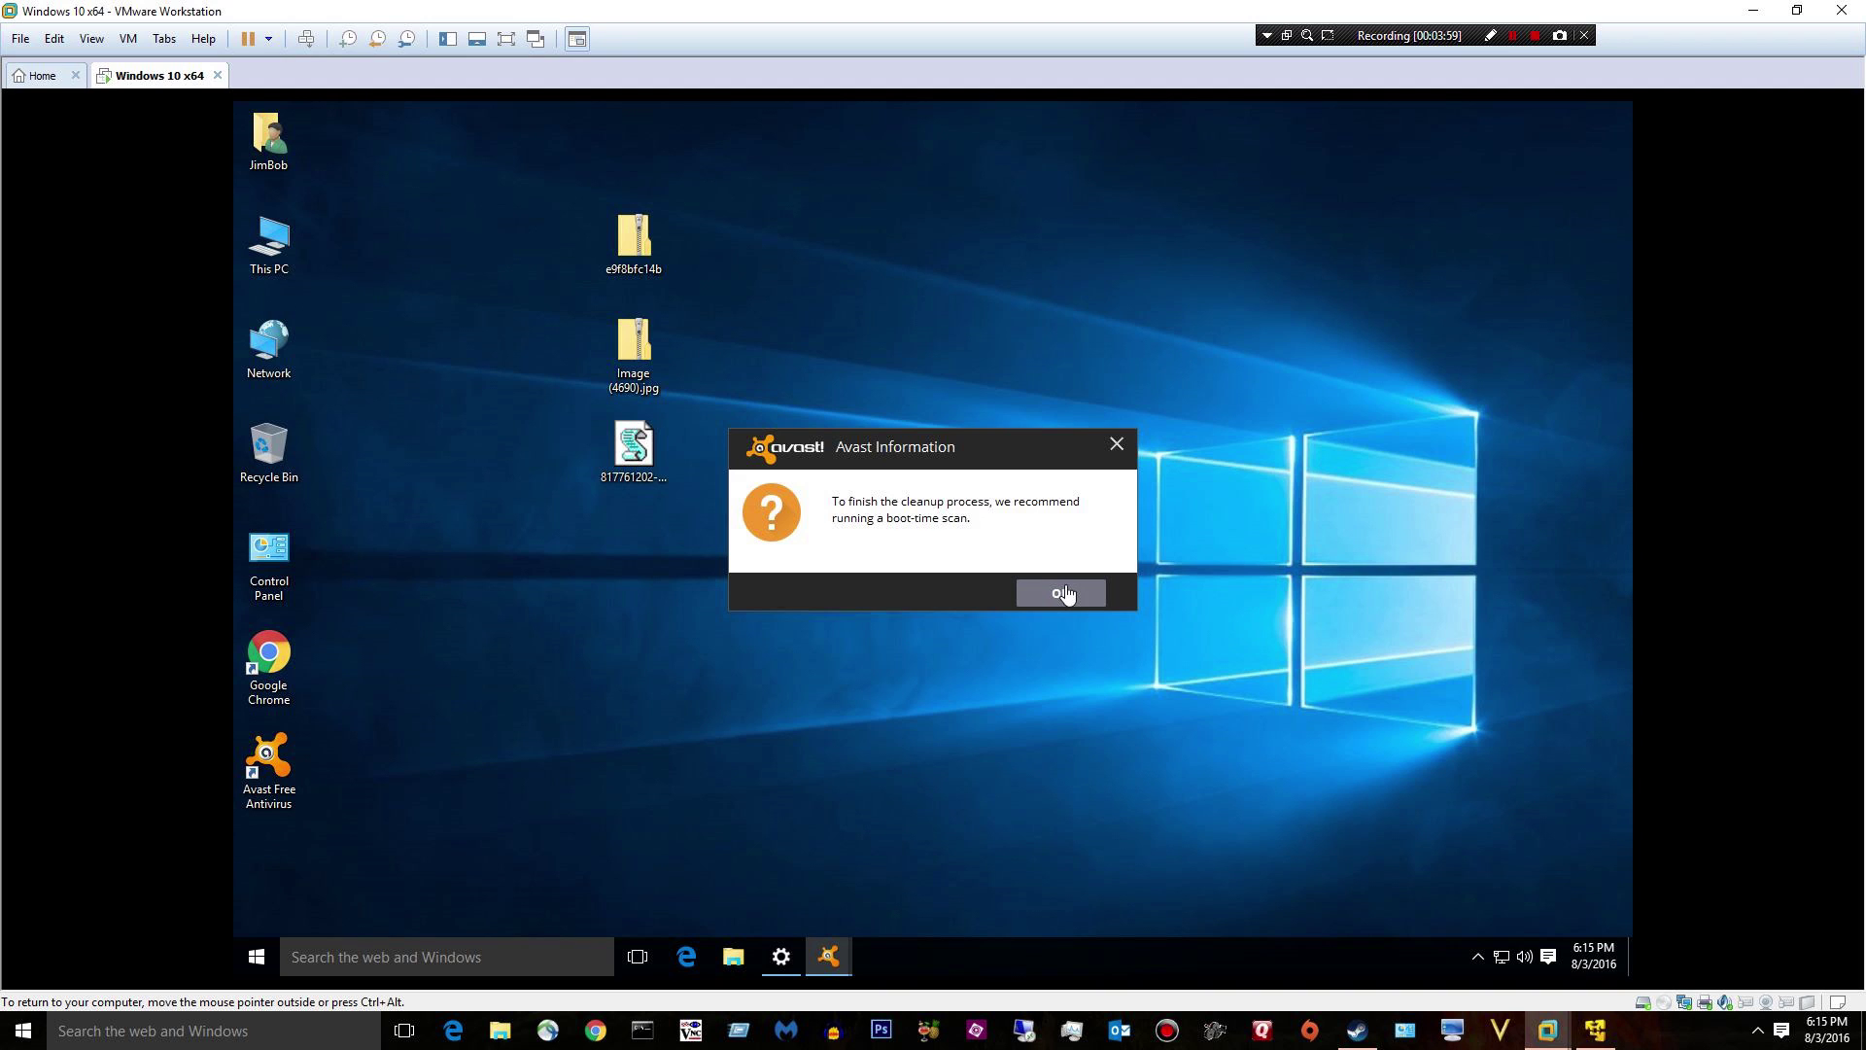
click(1115, 444)
drag(713, 519, 272, 457)
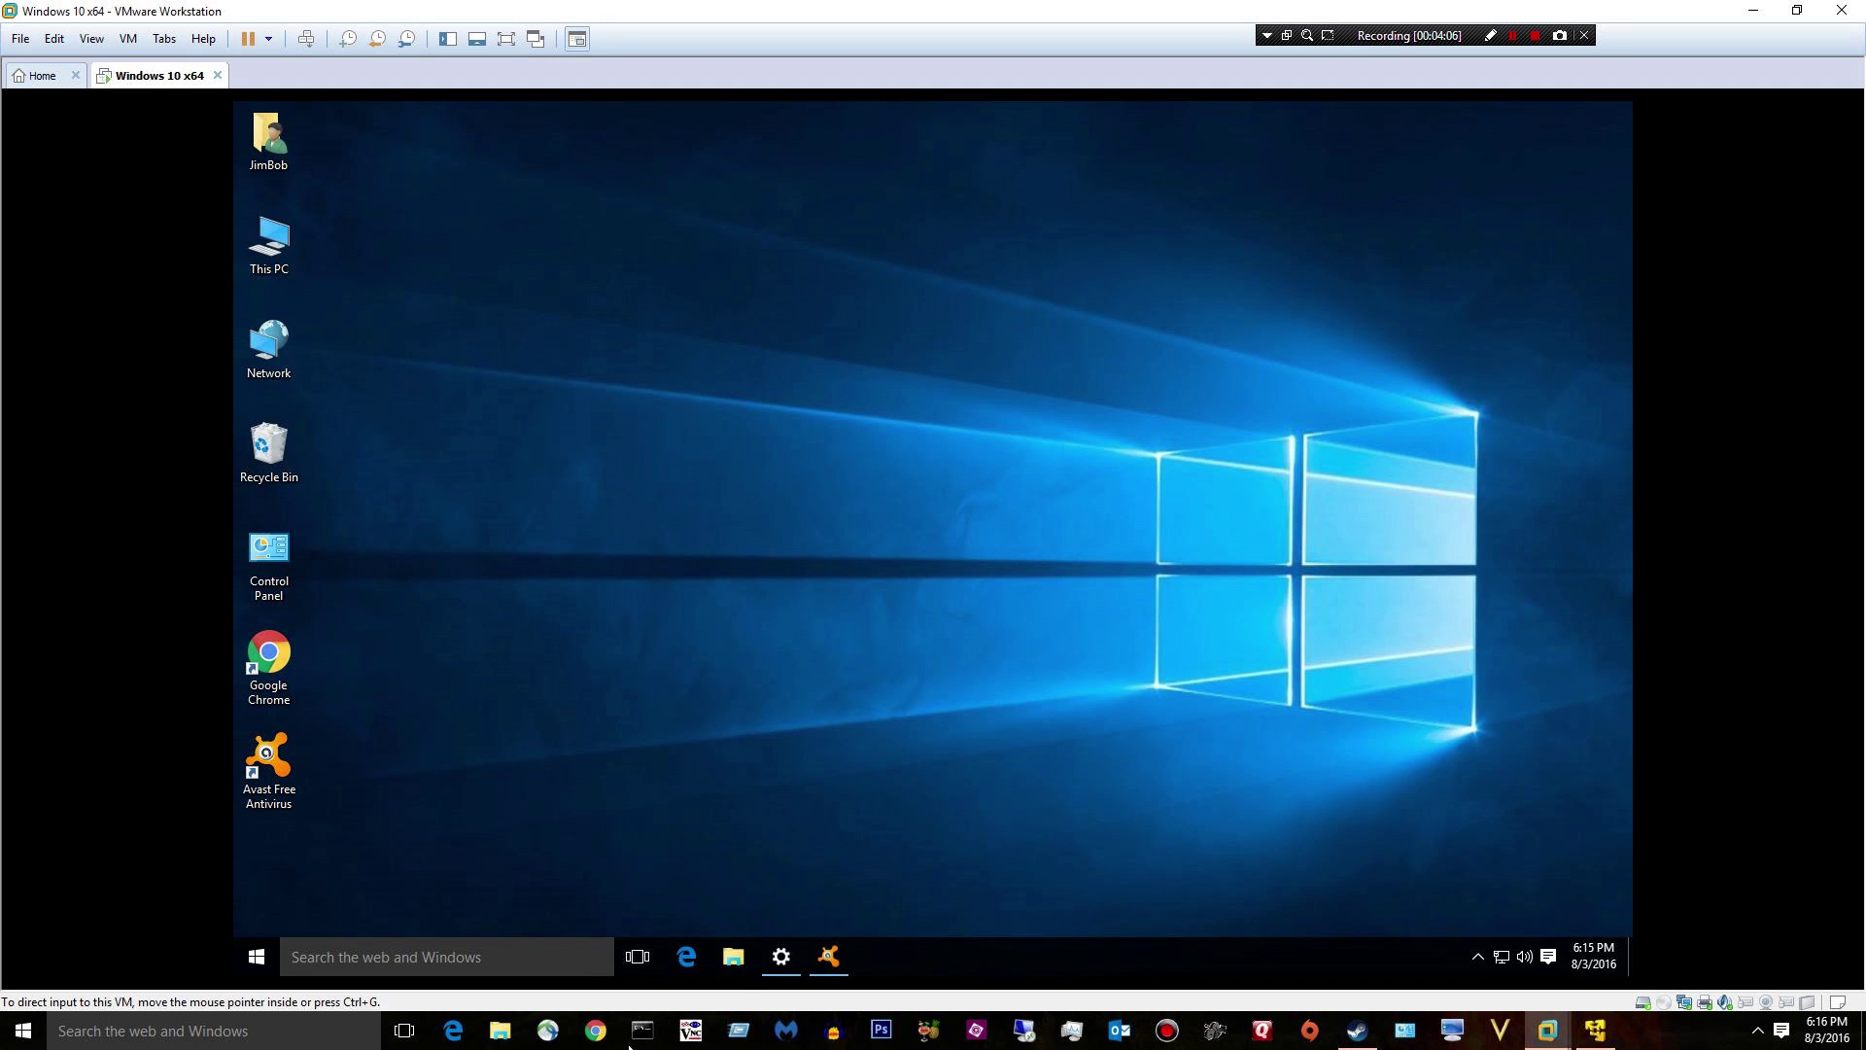
- Copy the Image (865).gif archive from the other VM's Downloads folder onto the test desktop
click(1547, 1030)
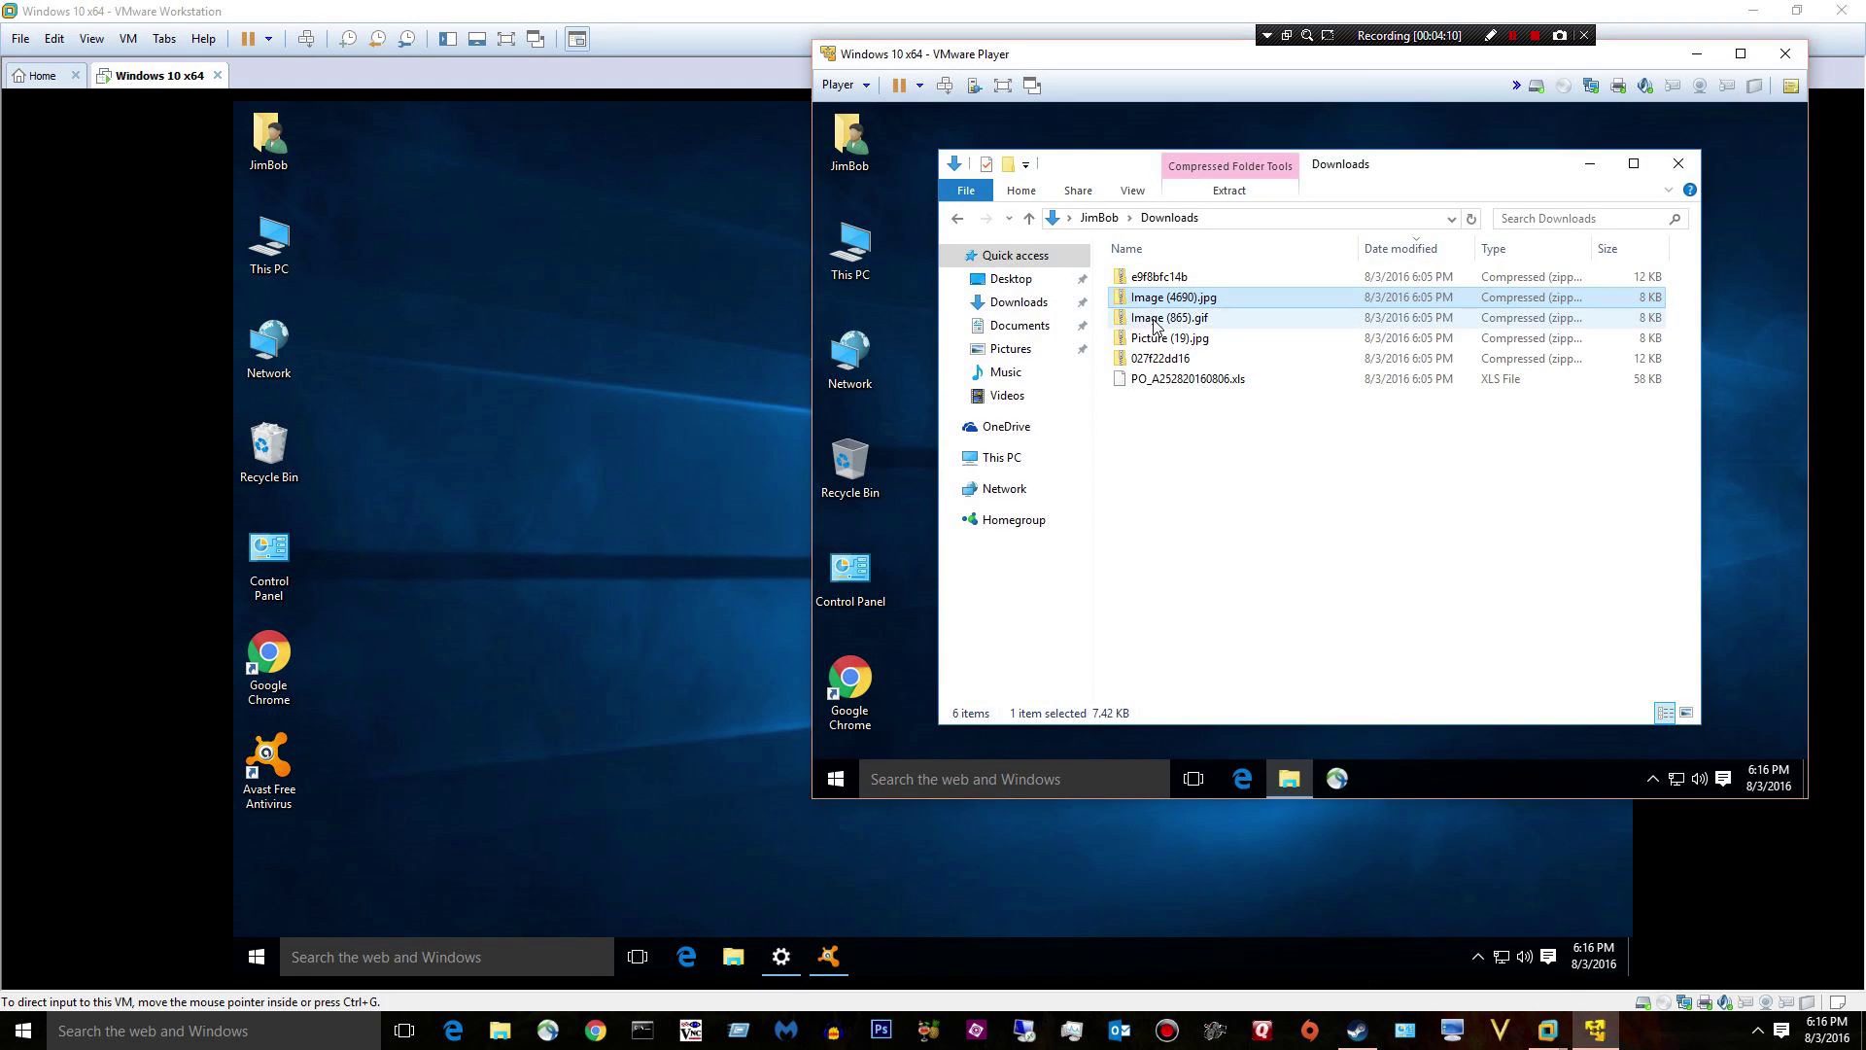
drag(1156, 324, 760, 331)
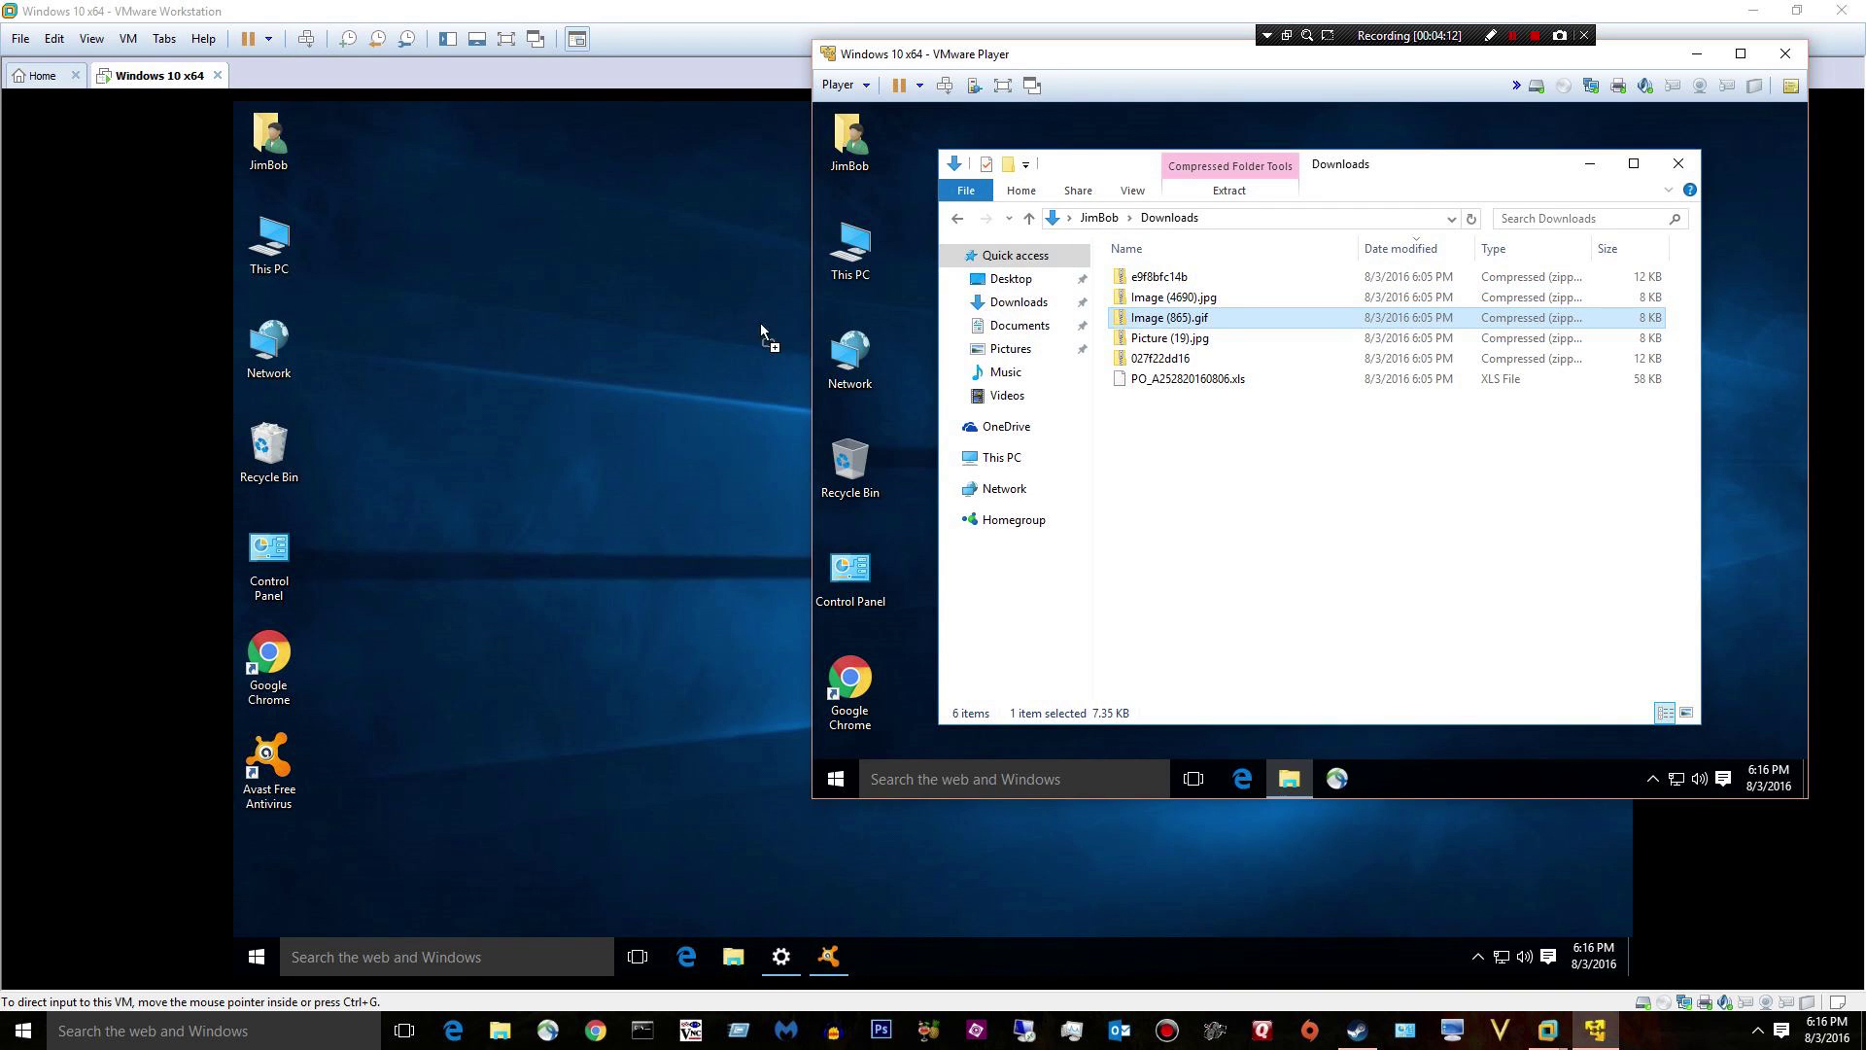
drag(613, 333, 612, 333)
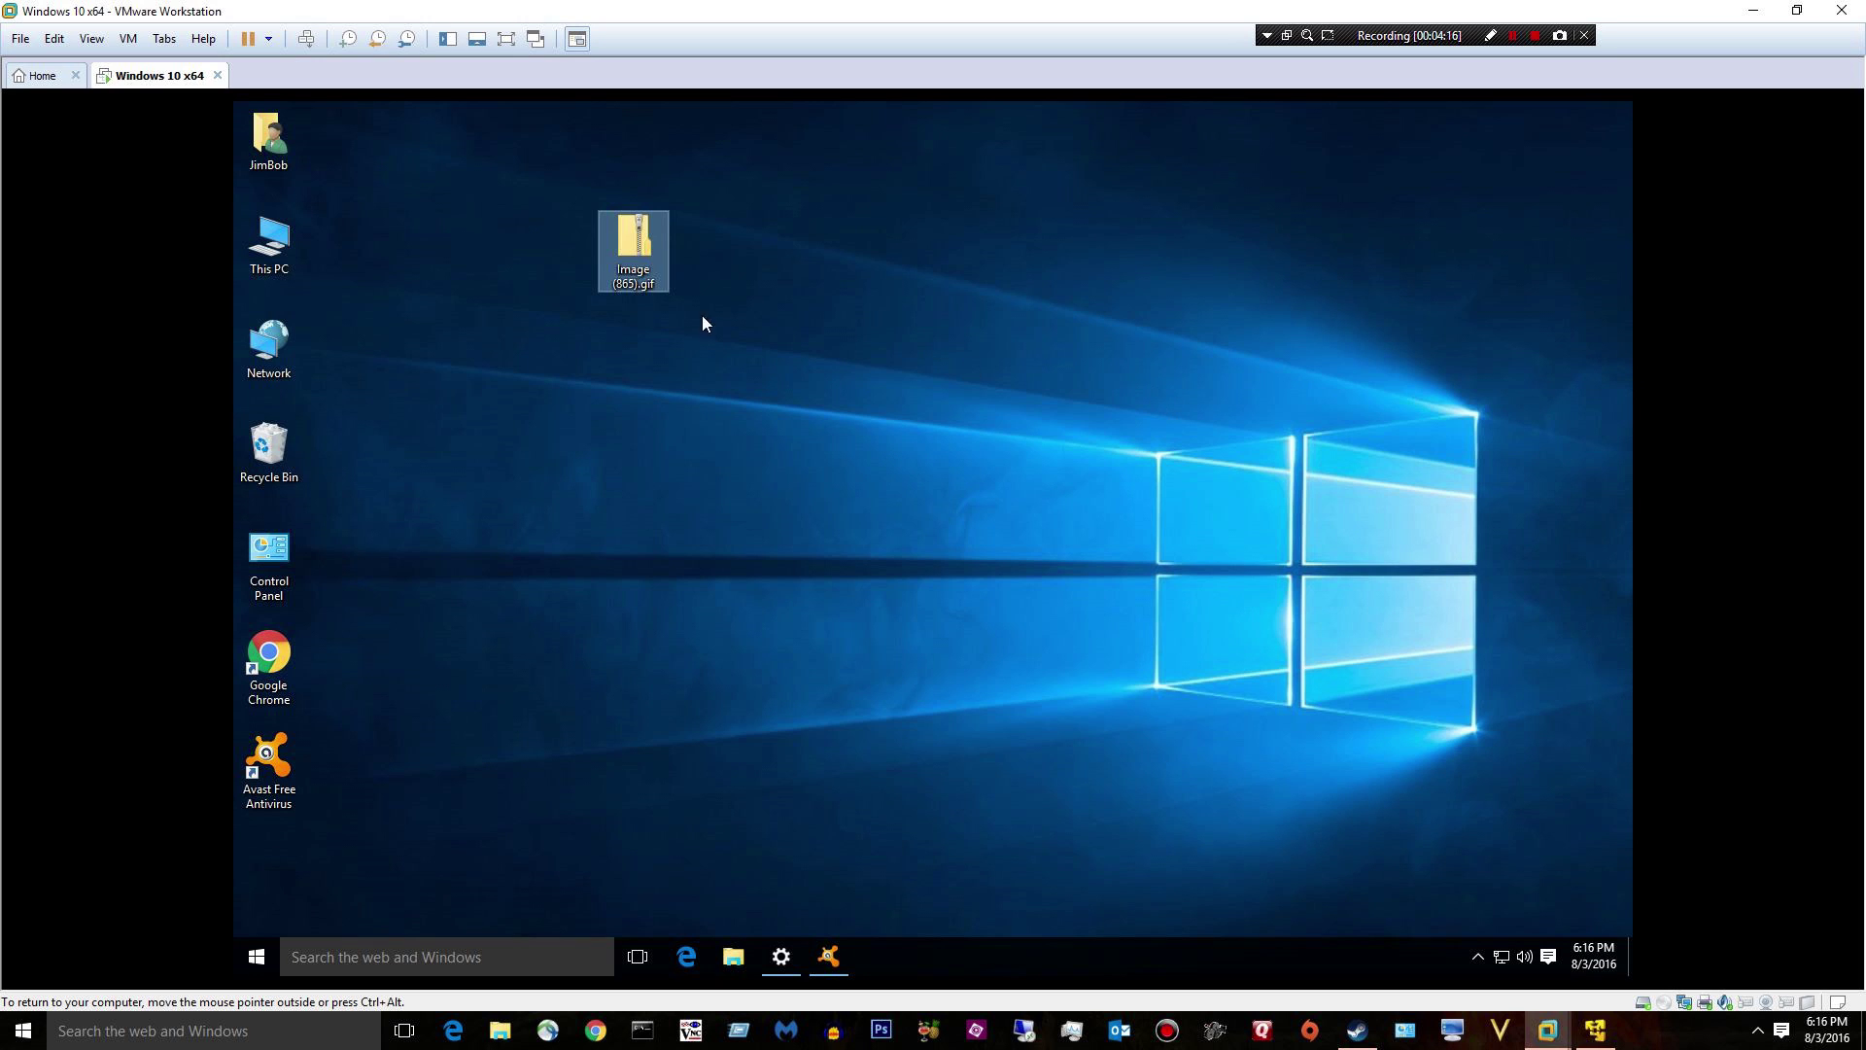
mouse_move(627, 248)
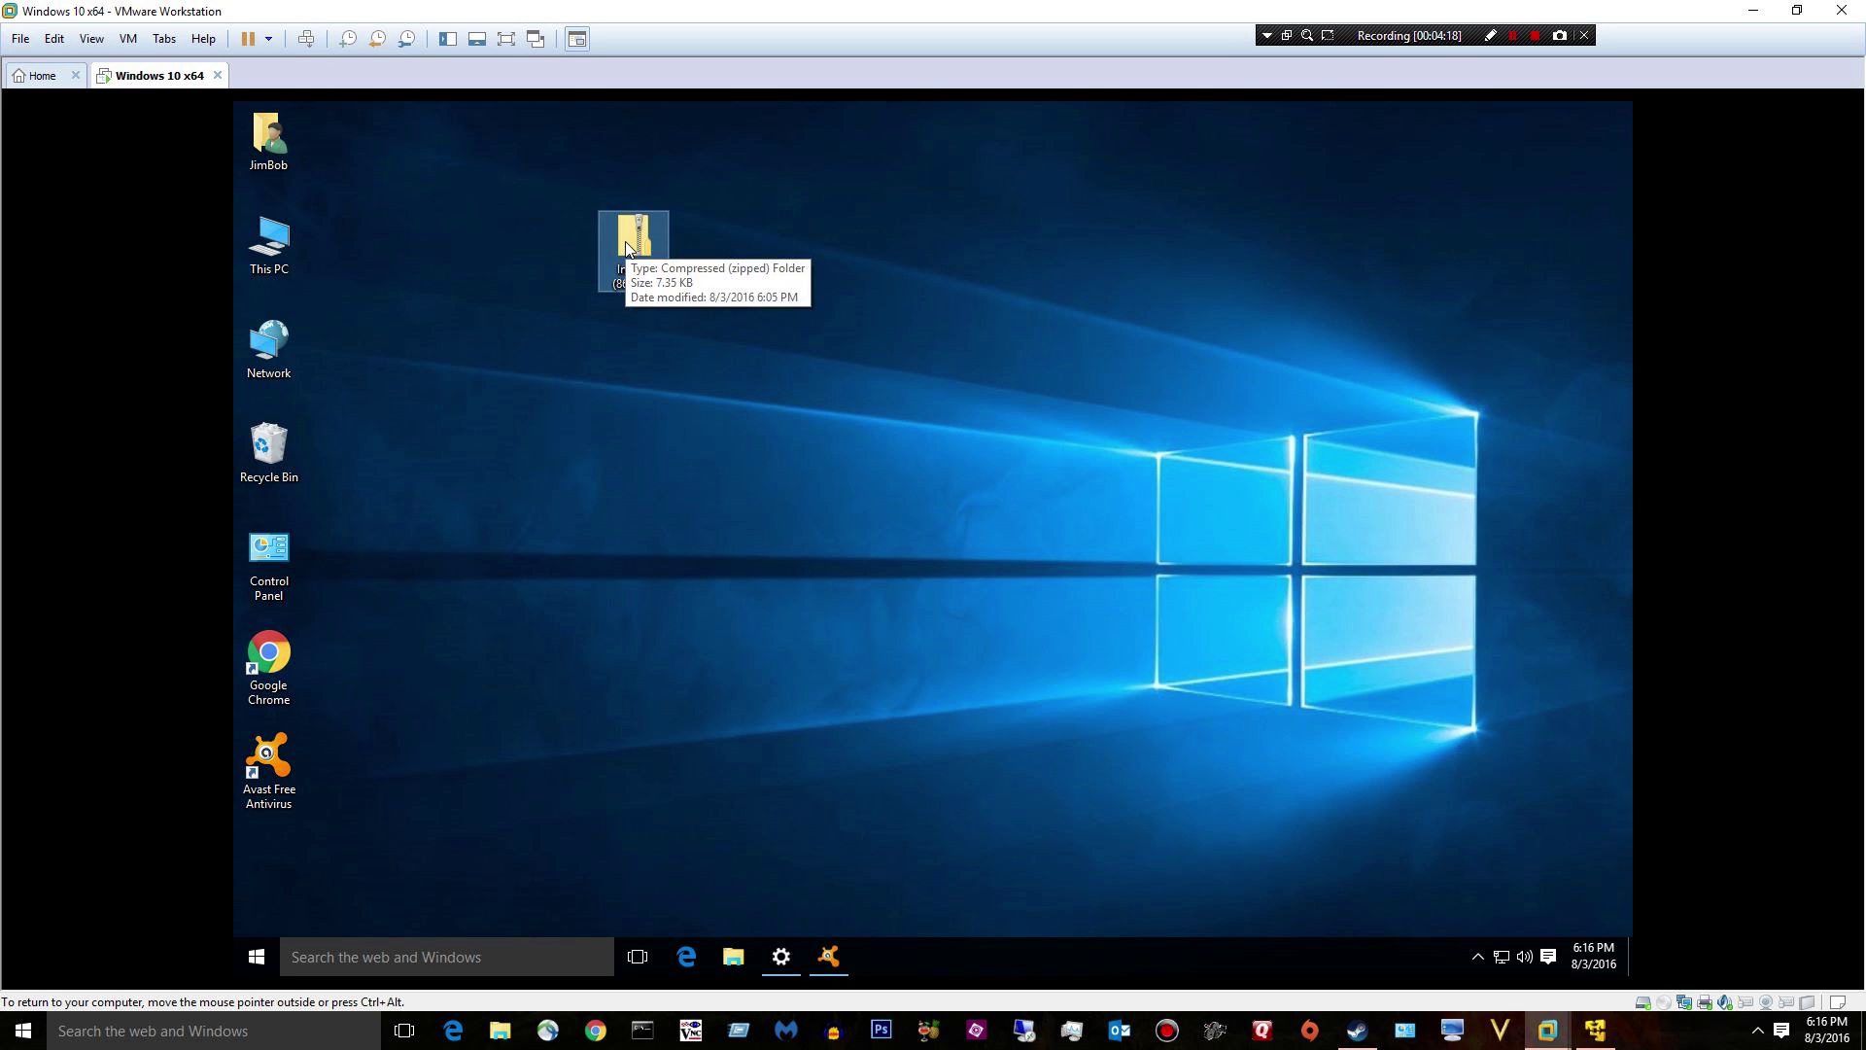
click(980, 821)
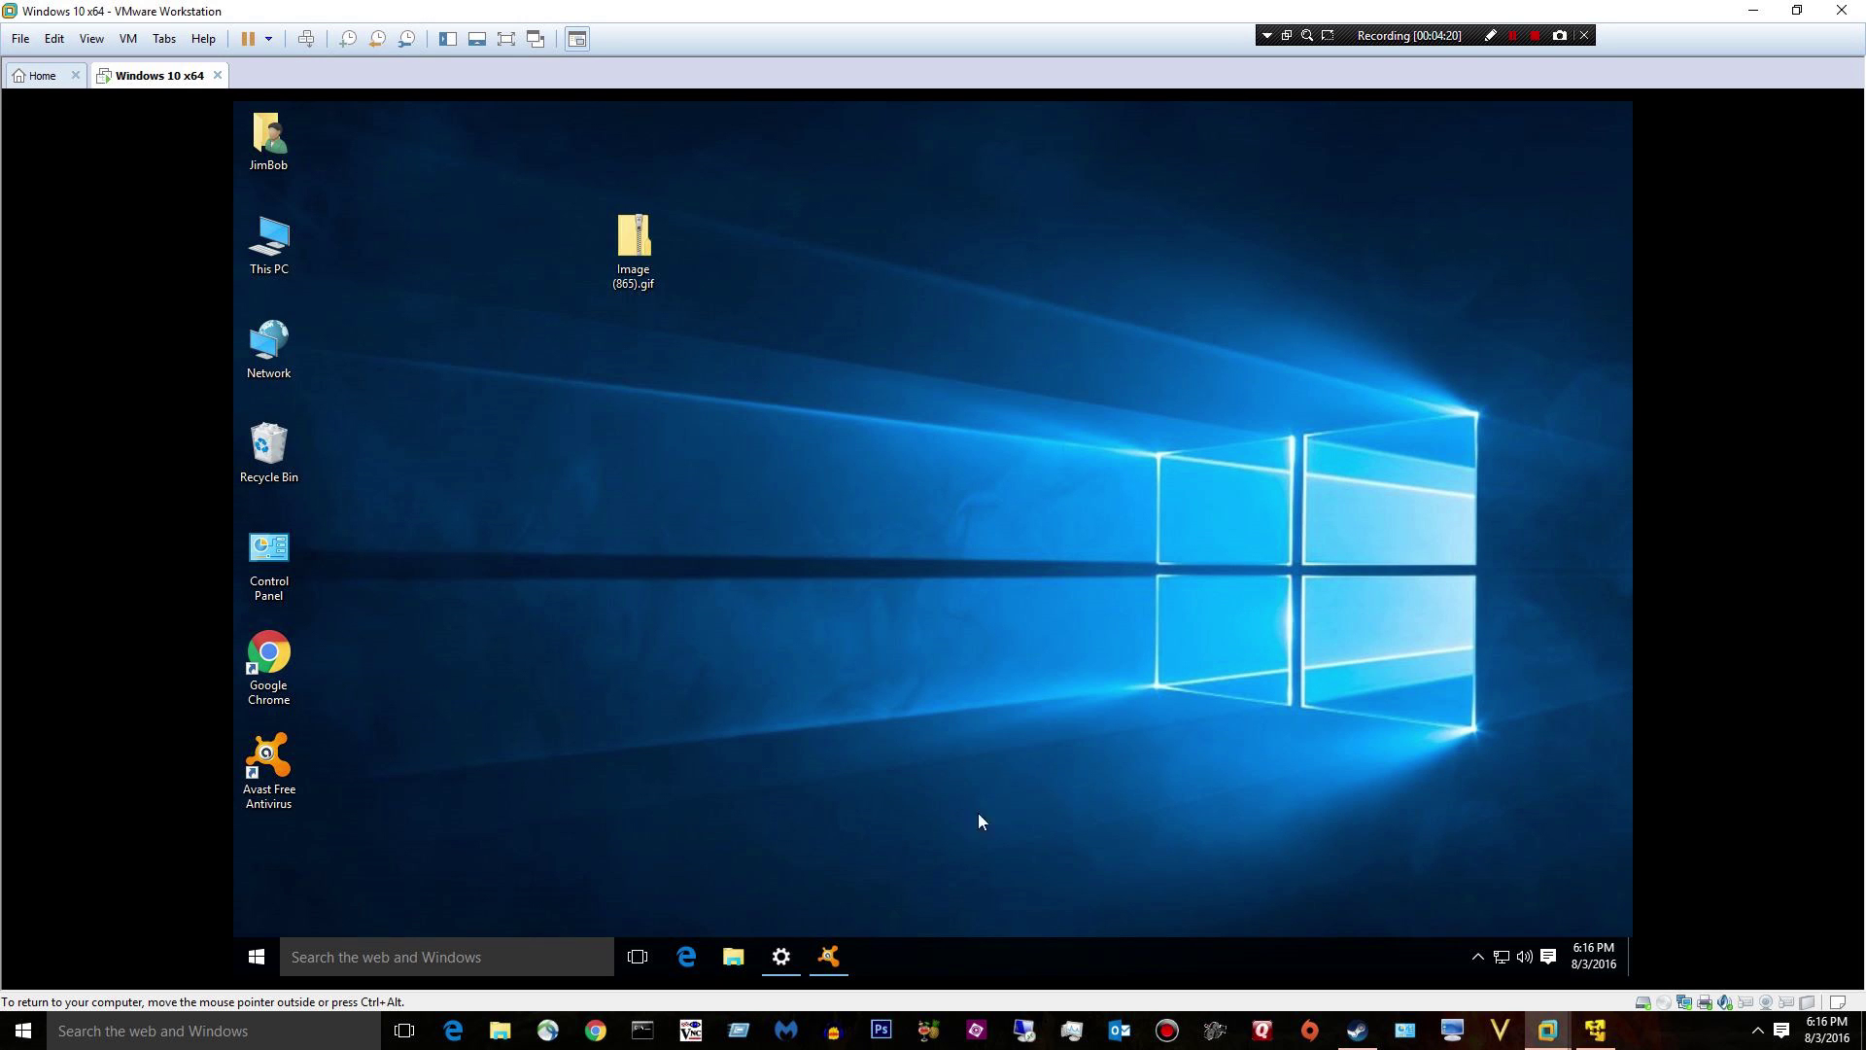
- Open Task Manager's Details list sorted by CPU, then open the Image (865).gif archive
right_click(965, 963)
click(1022, 865)
drag(492, 259, 1201, 198)
click(1166, 509)
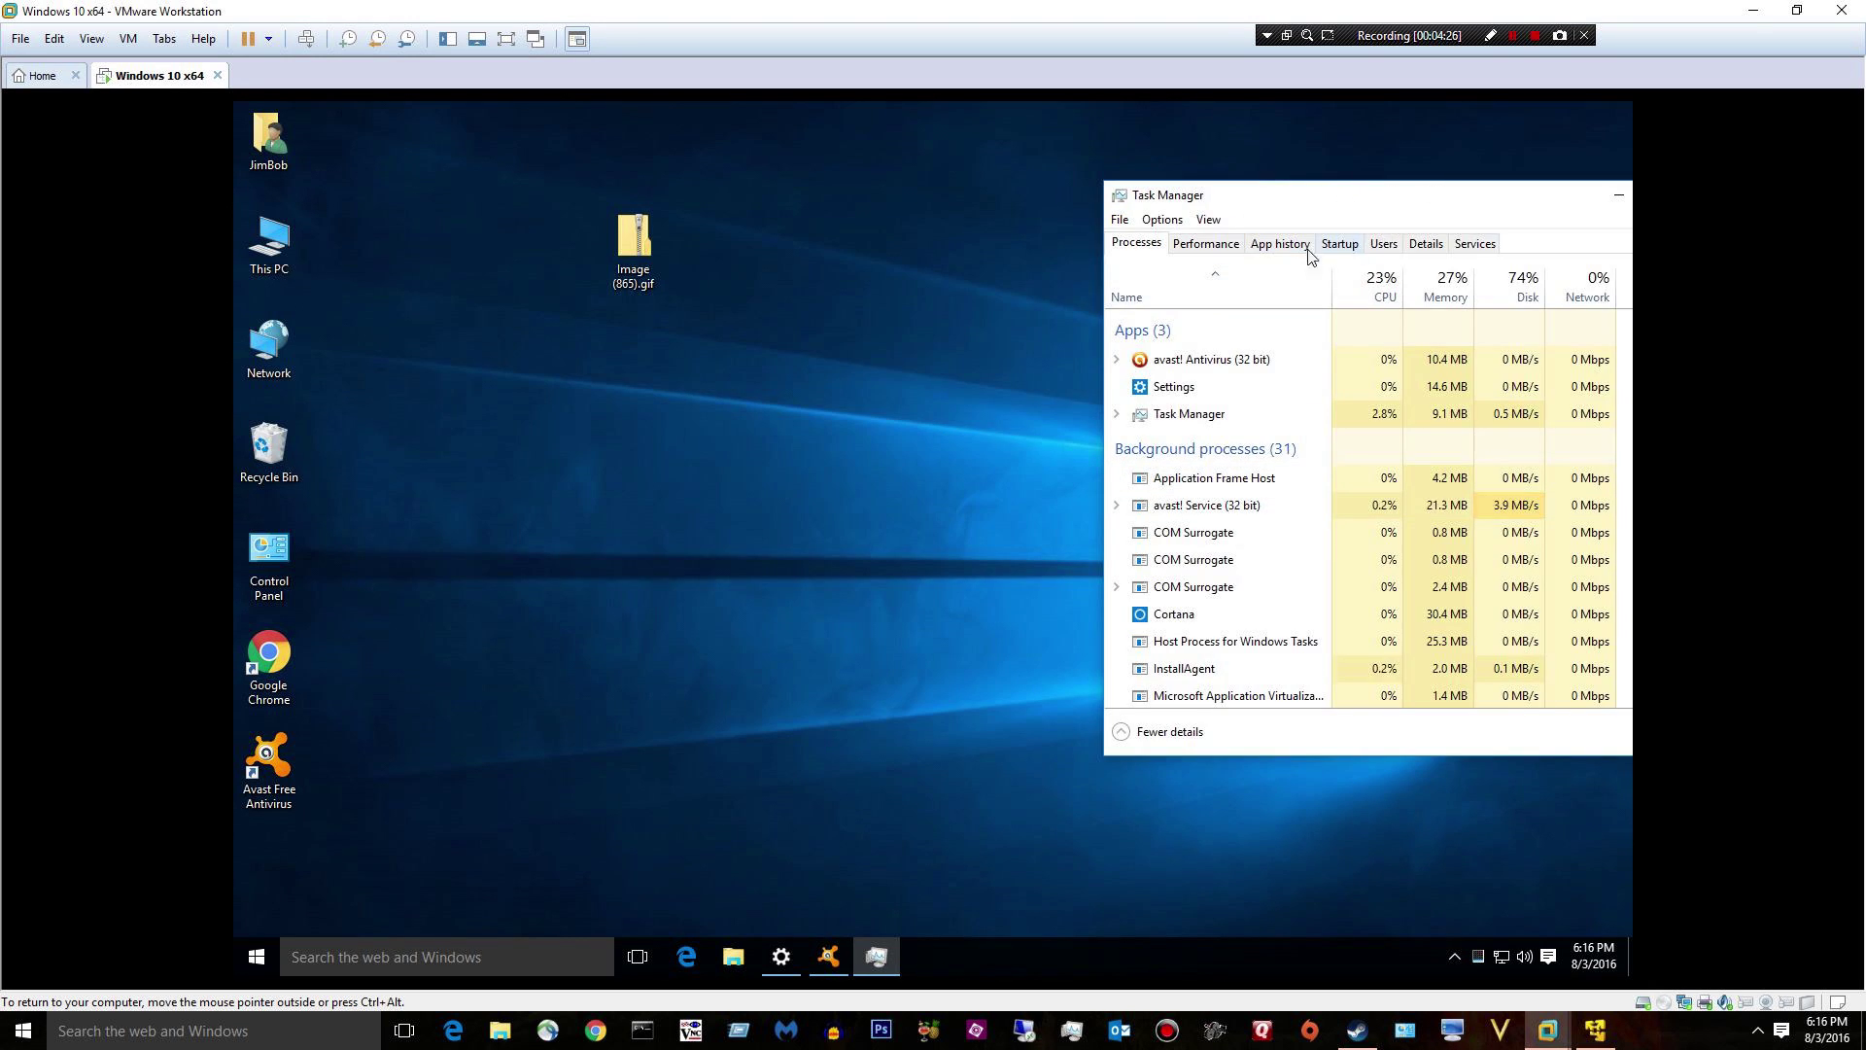
click(1376, 293)
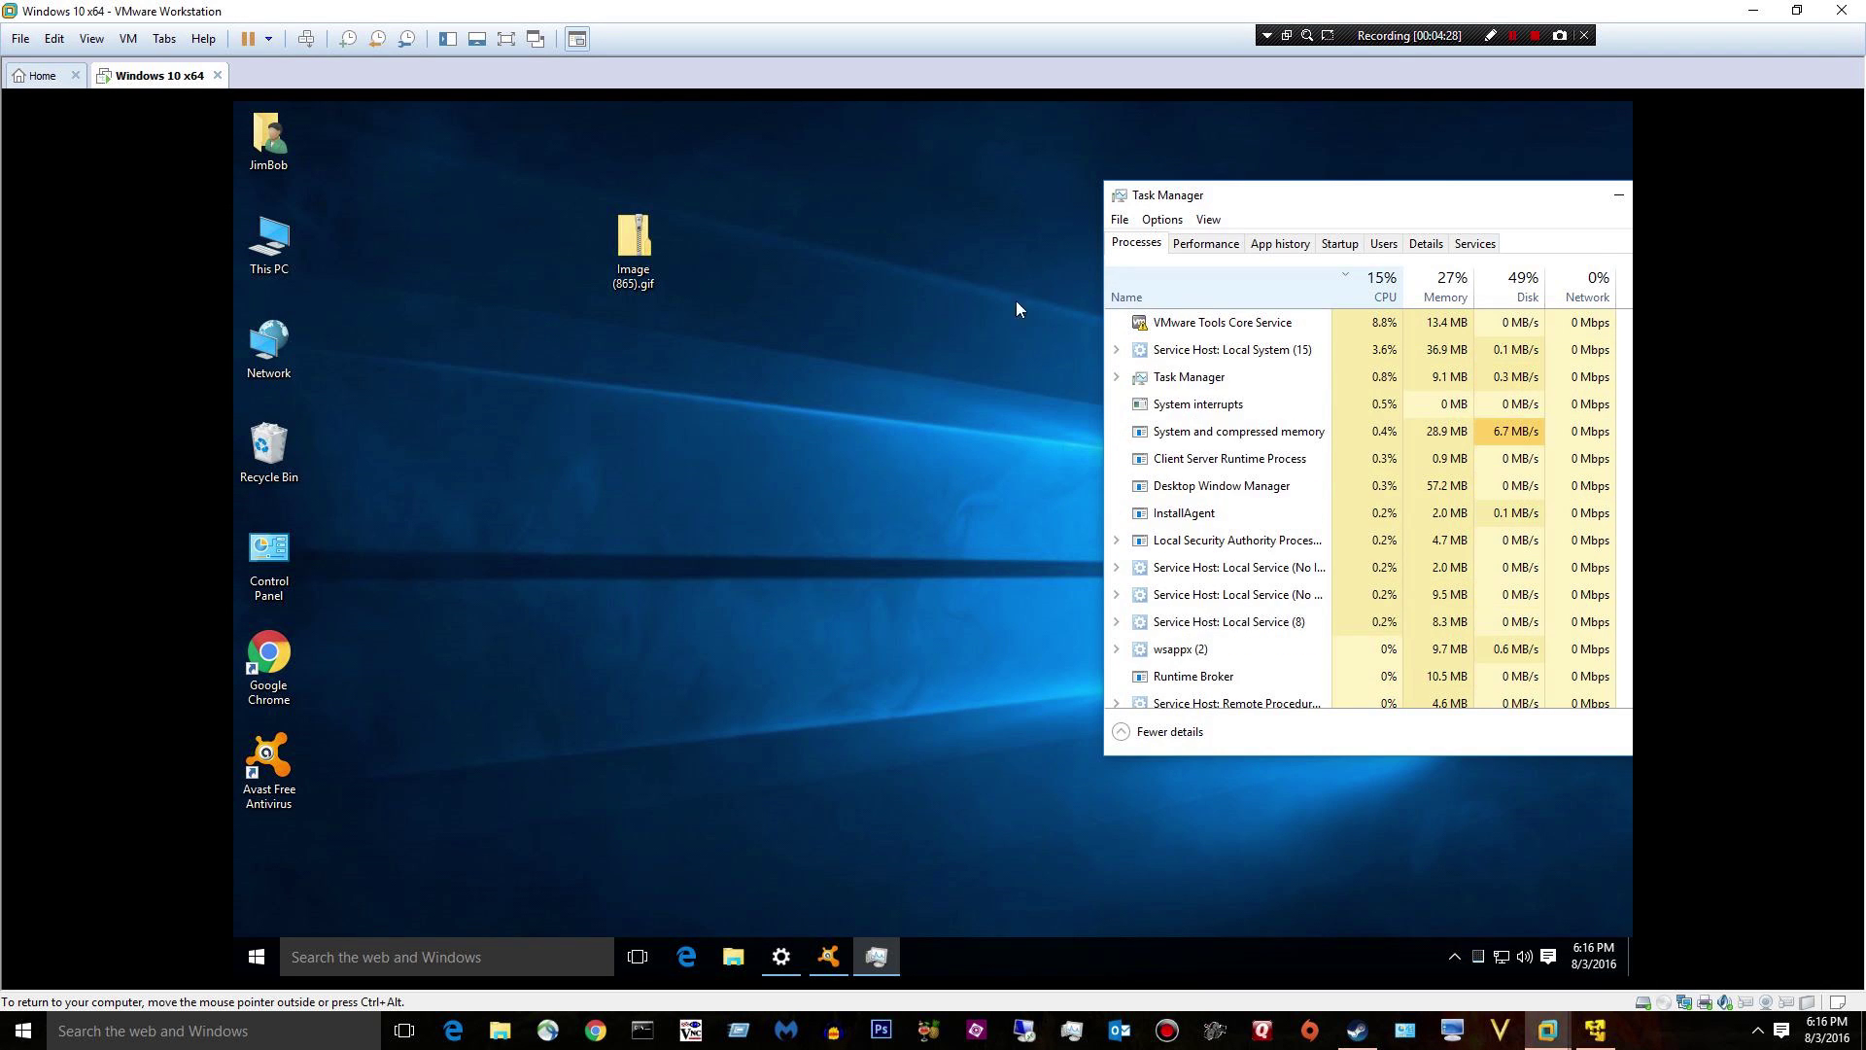
click(1426, 243)
click(1490, 277)
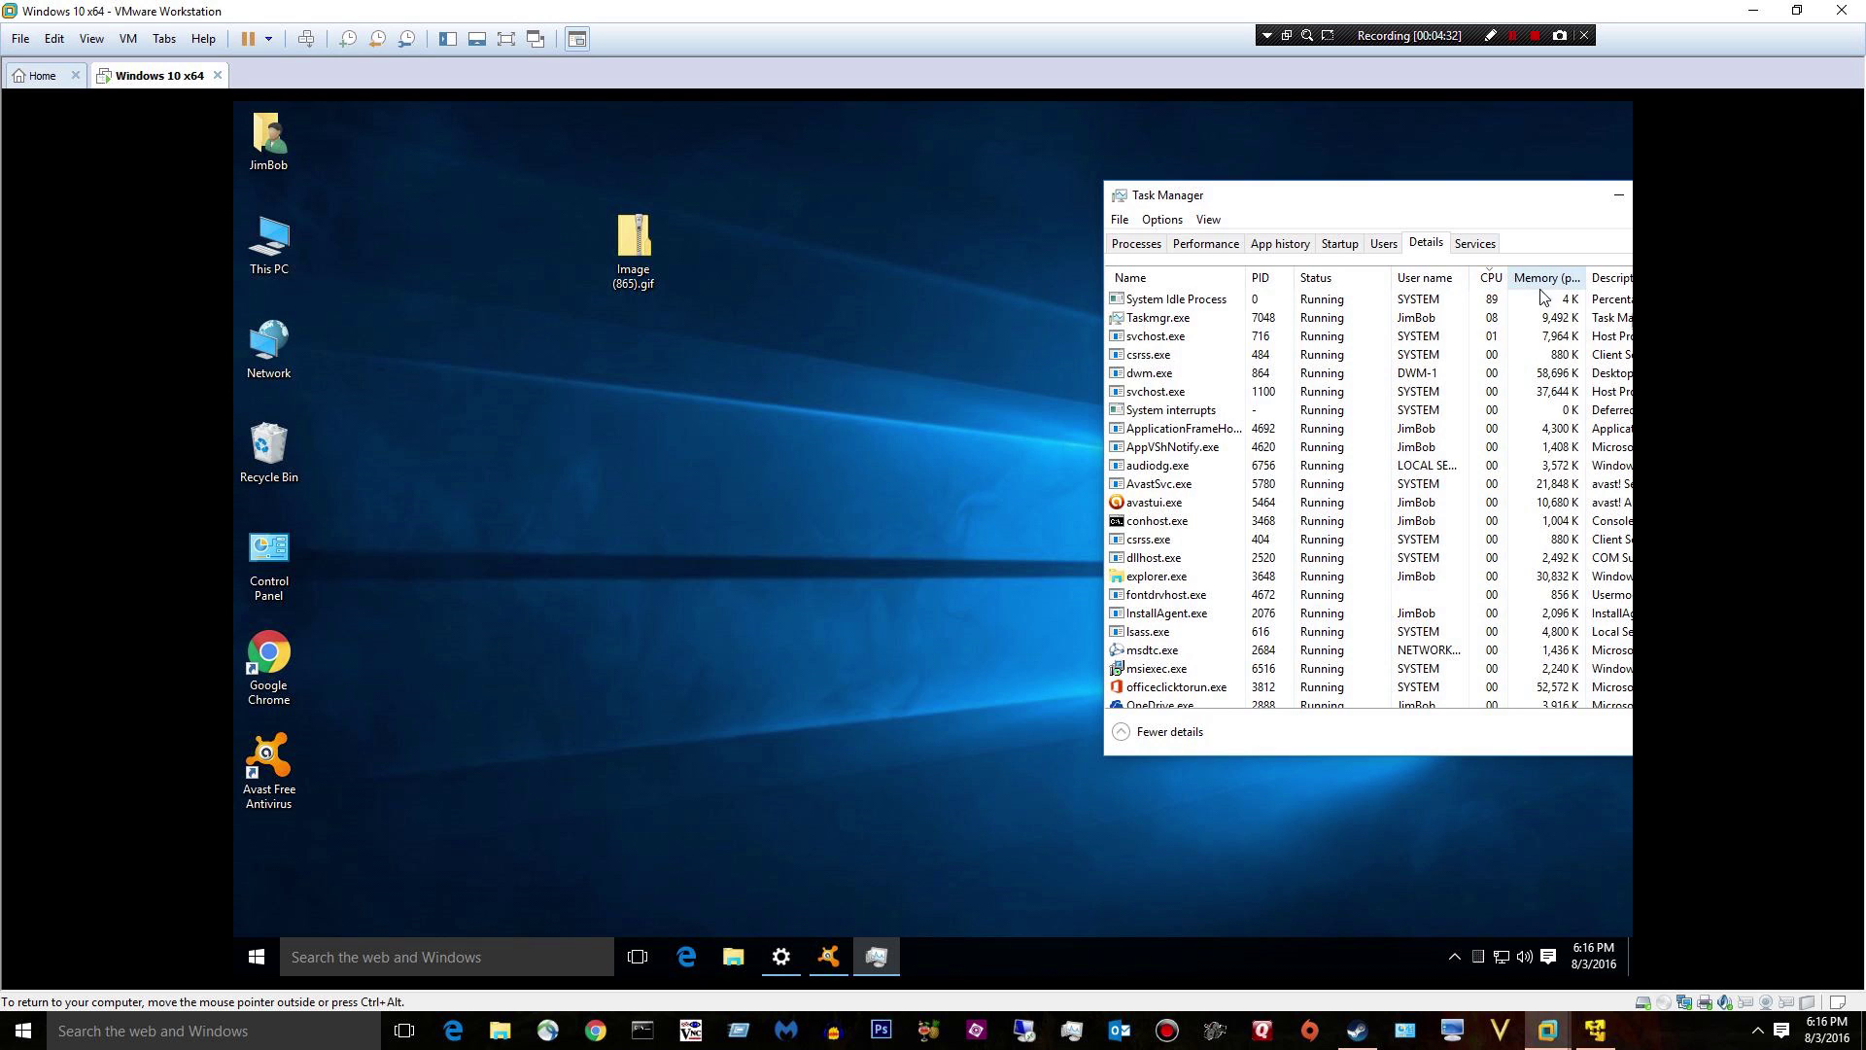
double_click(636, 245)
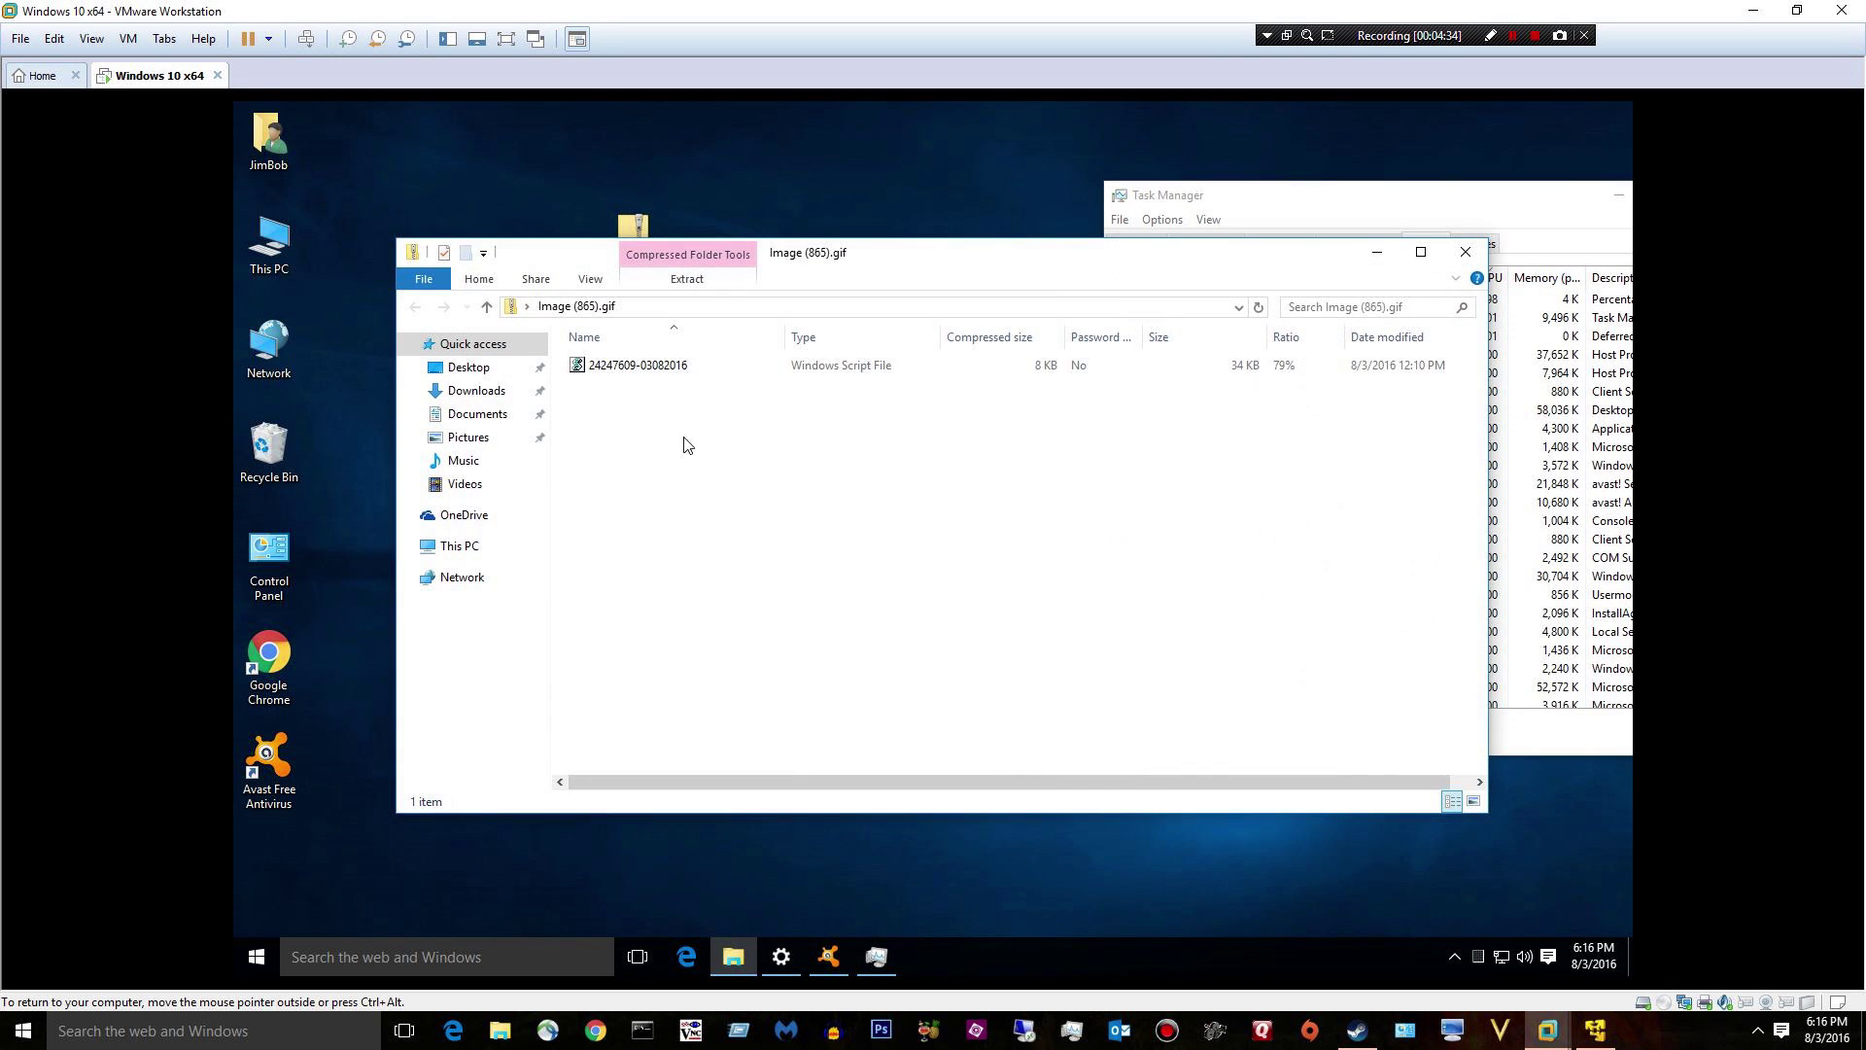
drag(641, 375, 428, 191)
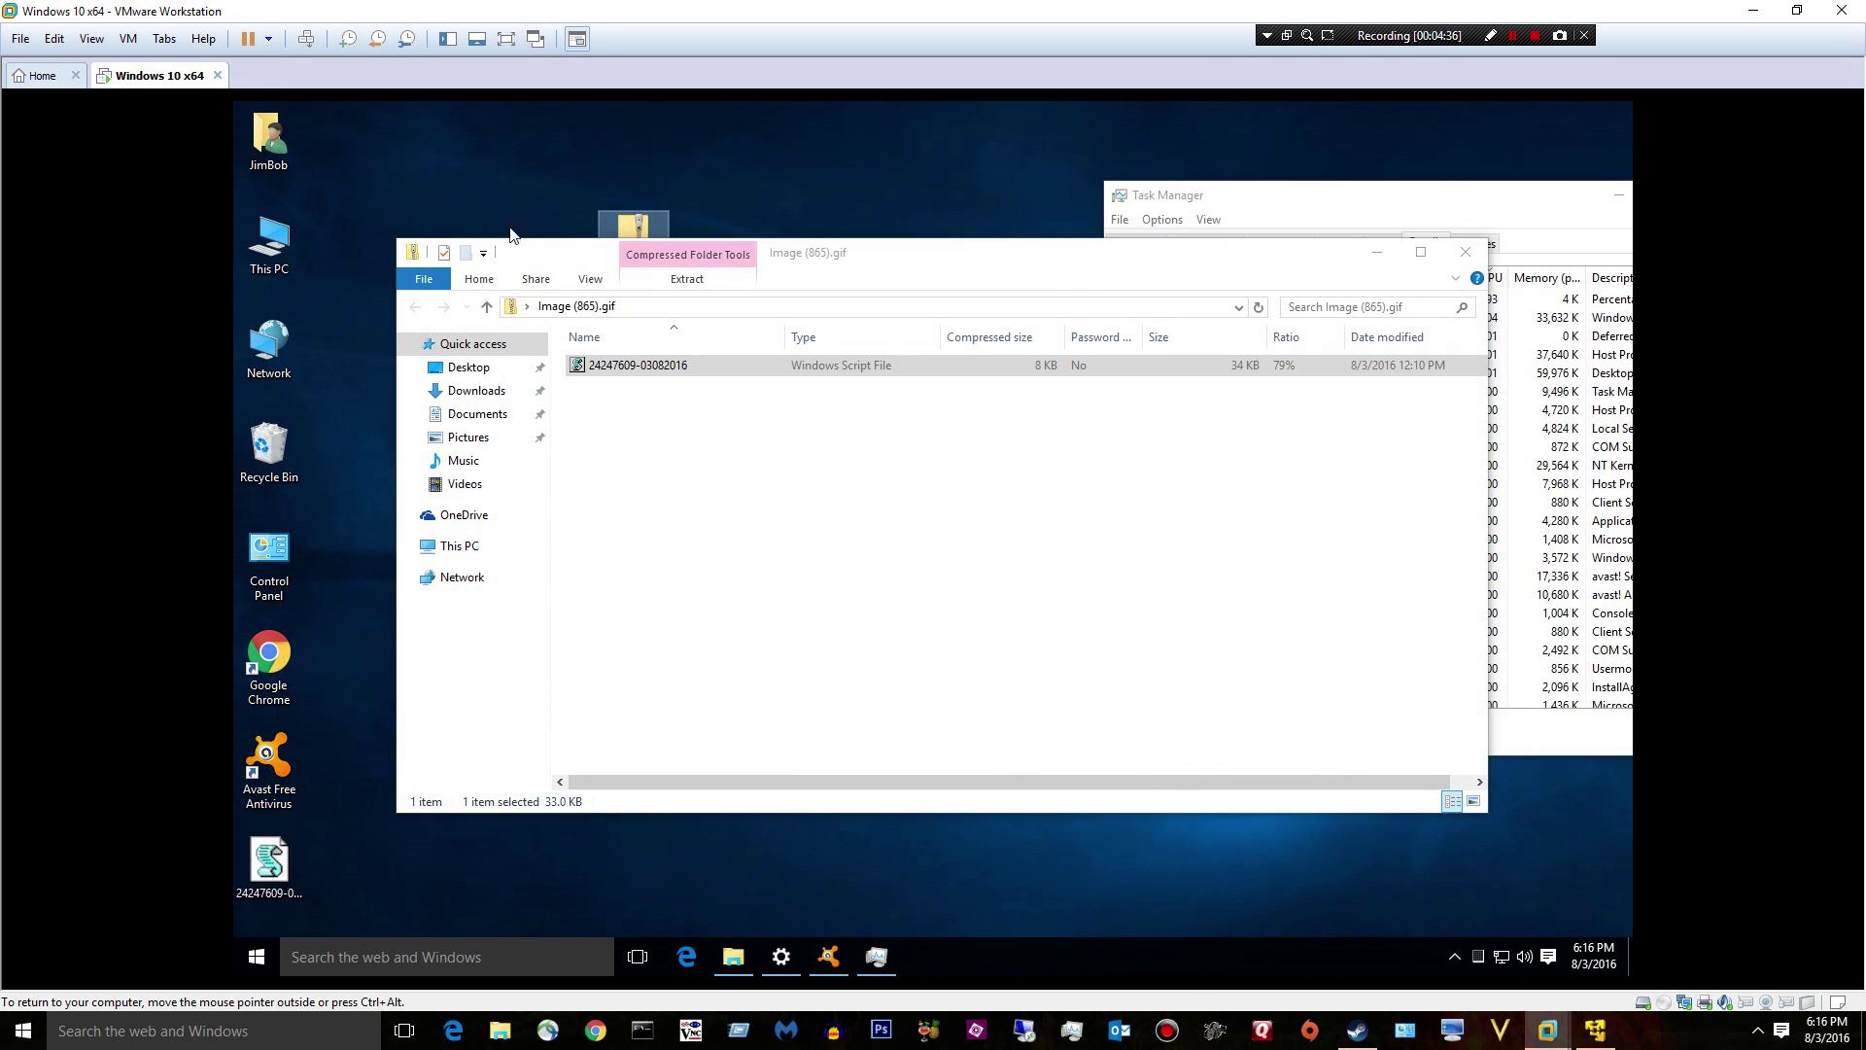
click(272, 880)
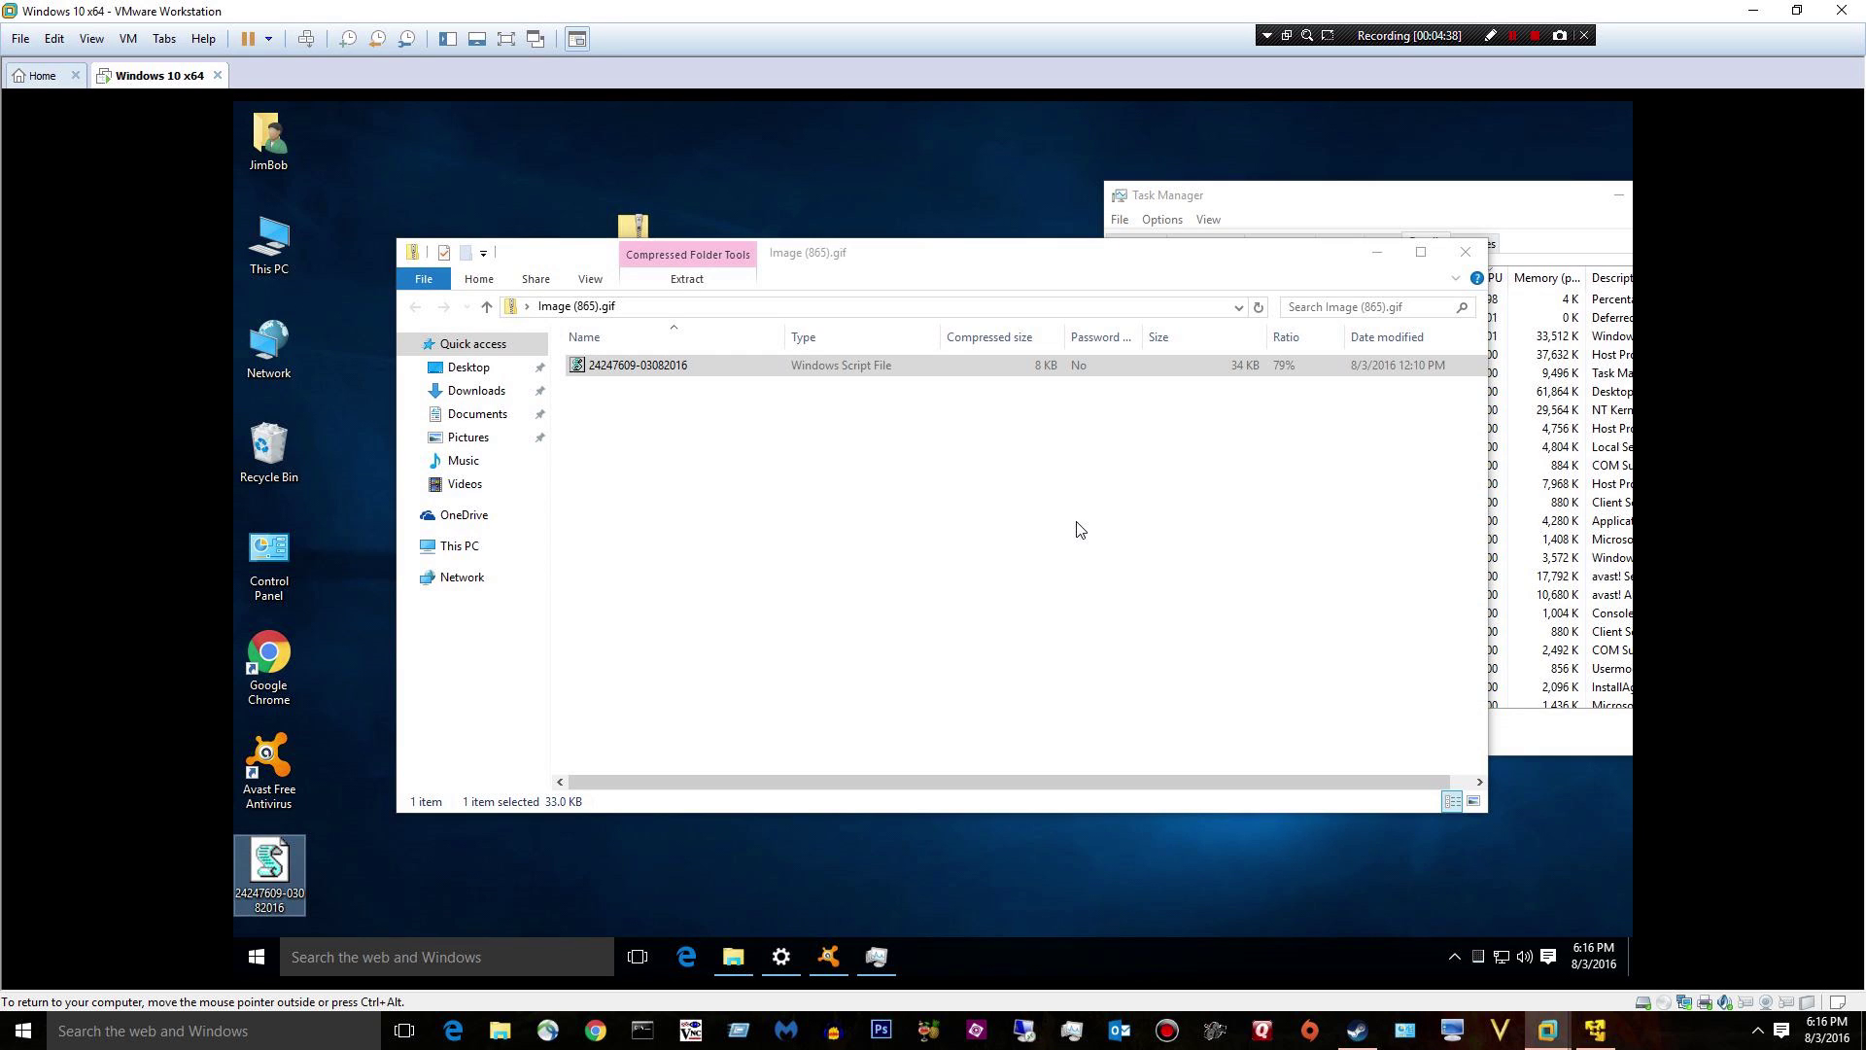
click(1375, 253)
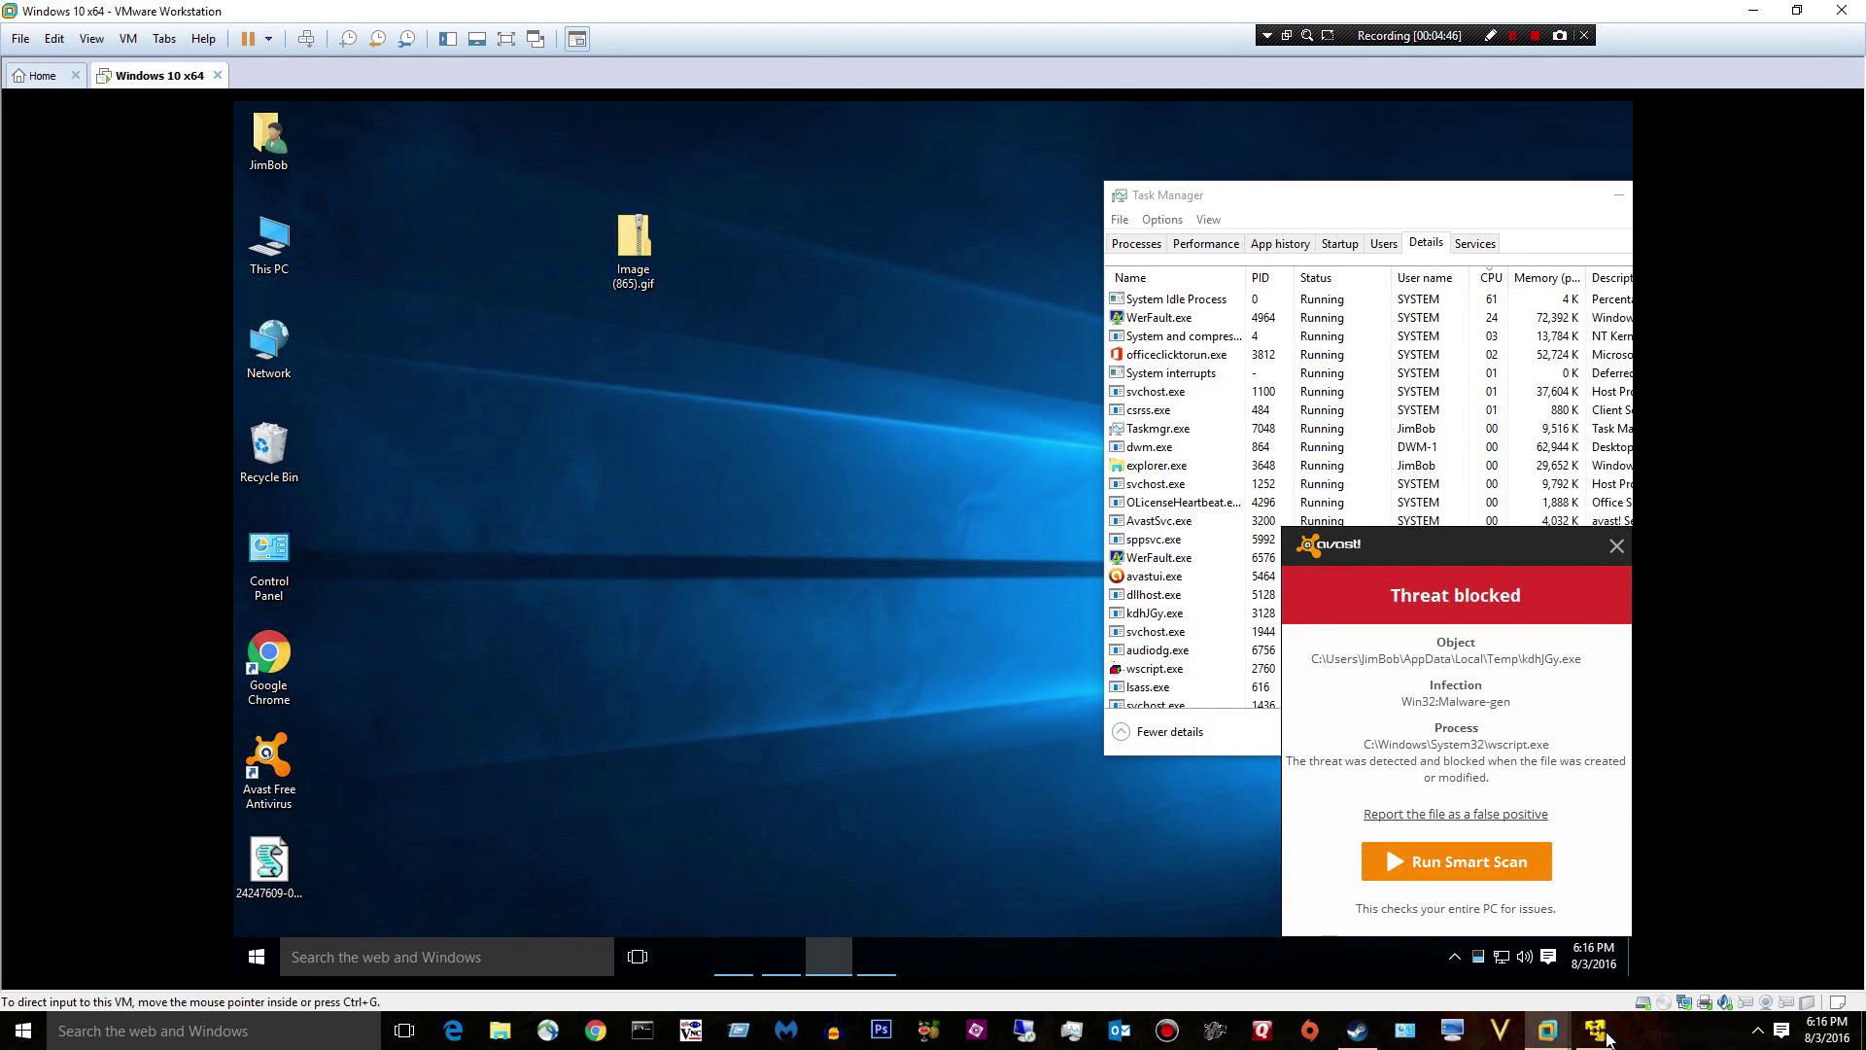
click(1549, 1031)
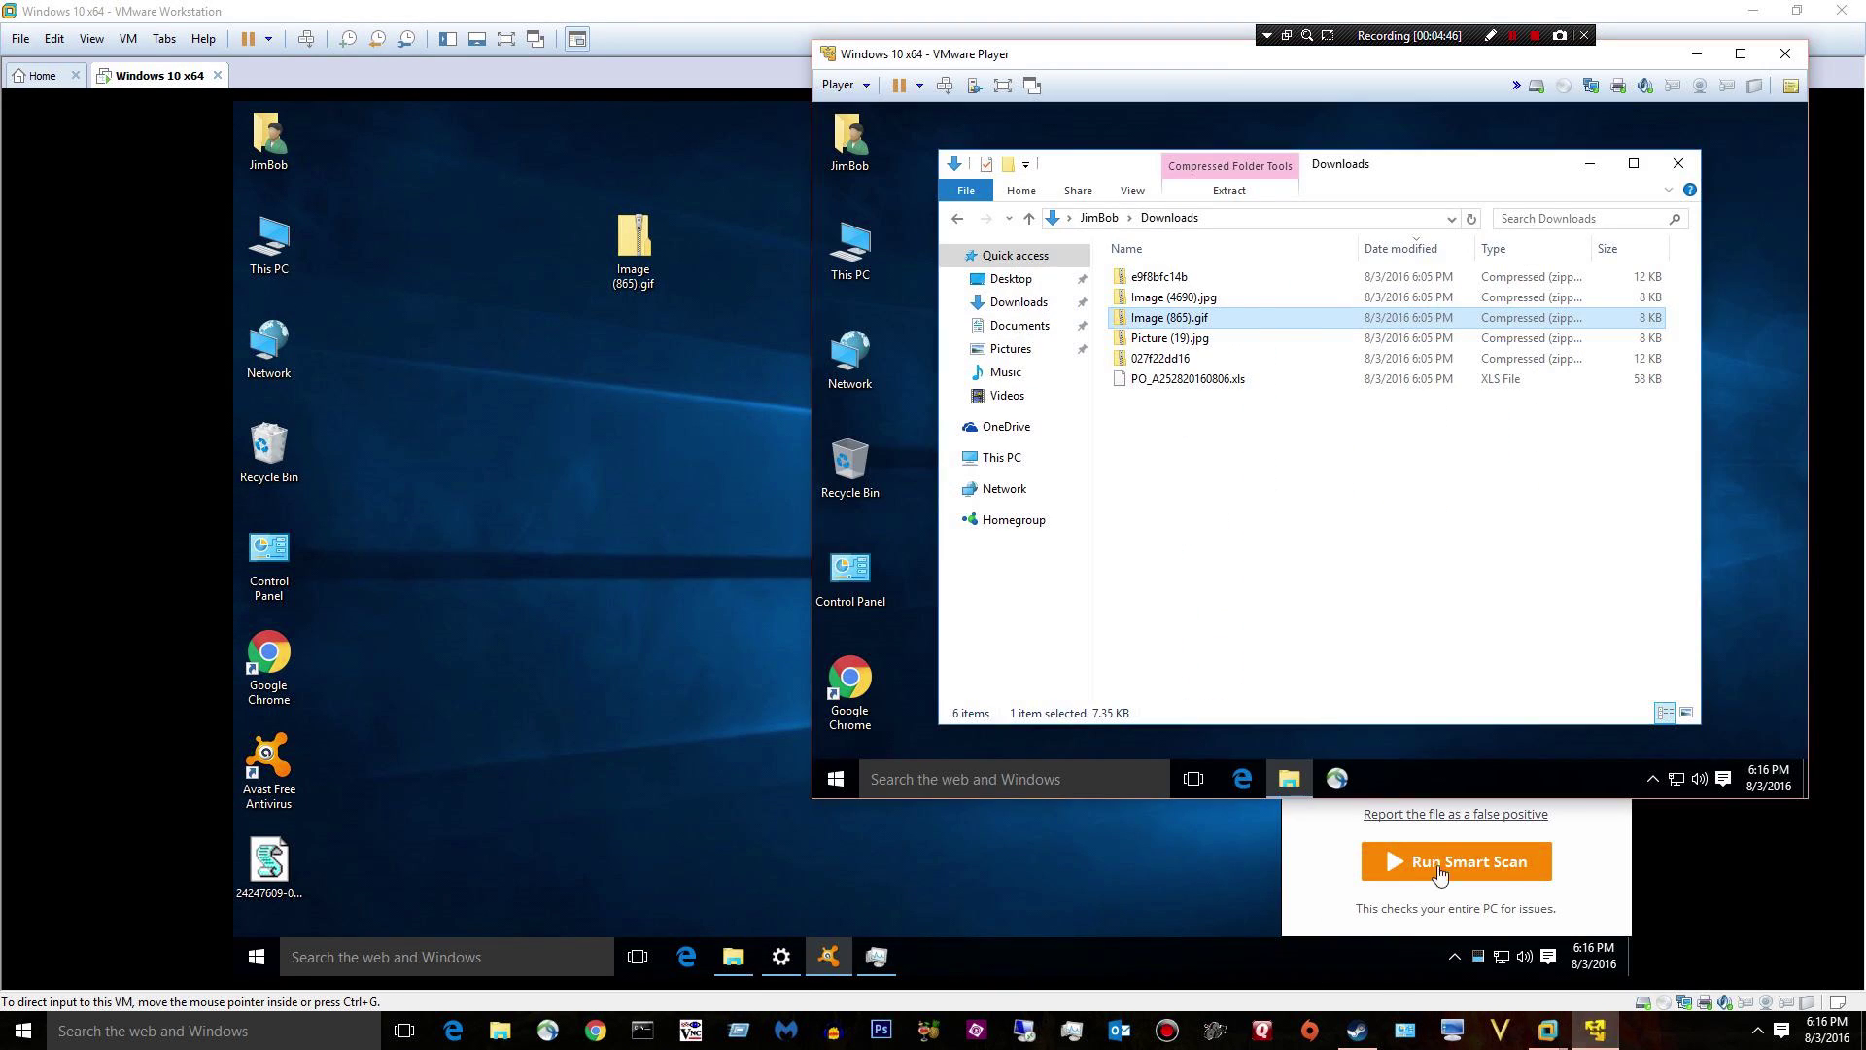
click(1184, 342)
drag(1184, 342, 566, 450)
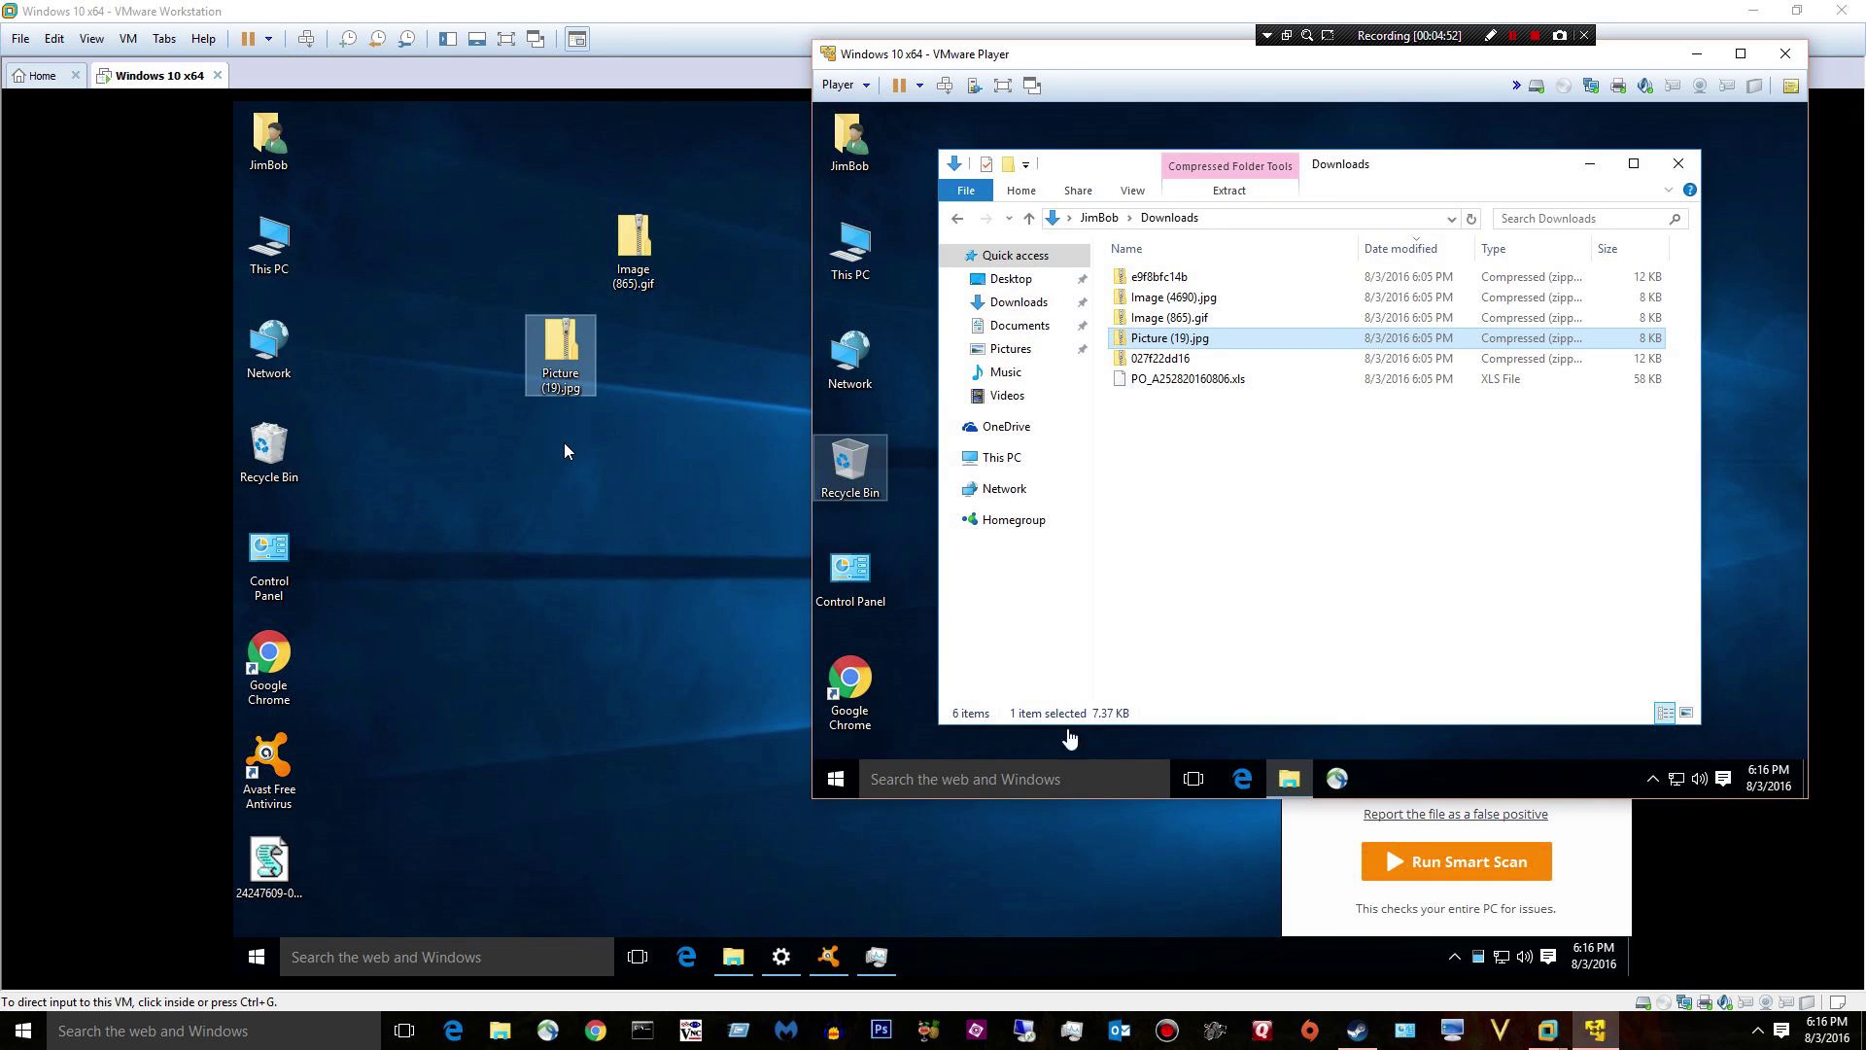
click(1696, 53)
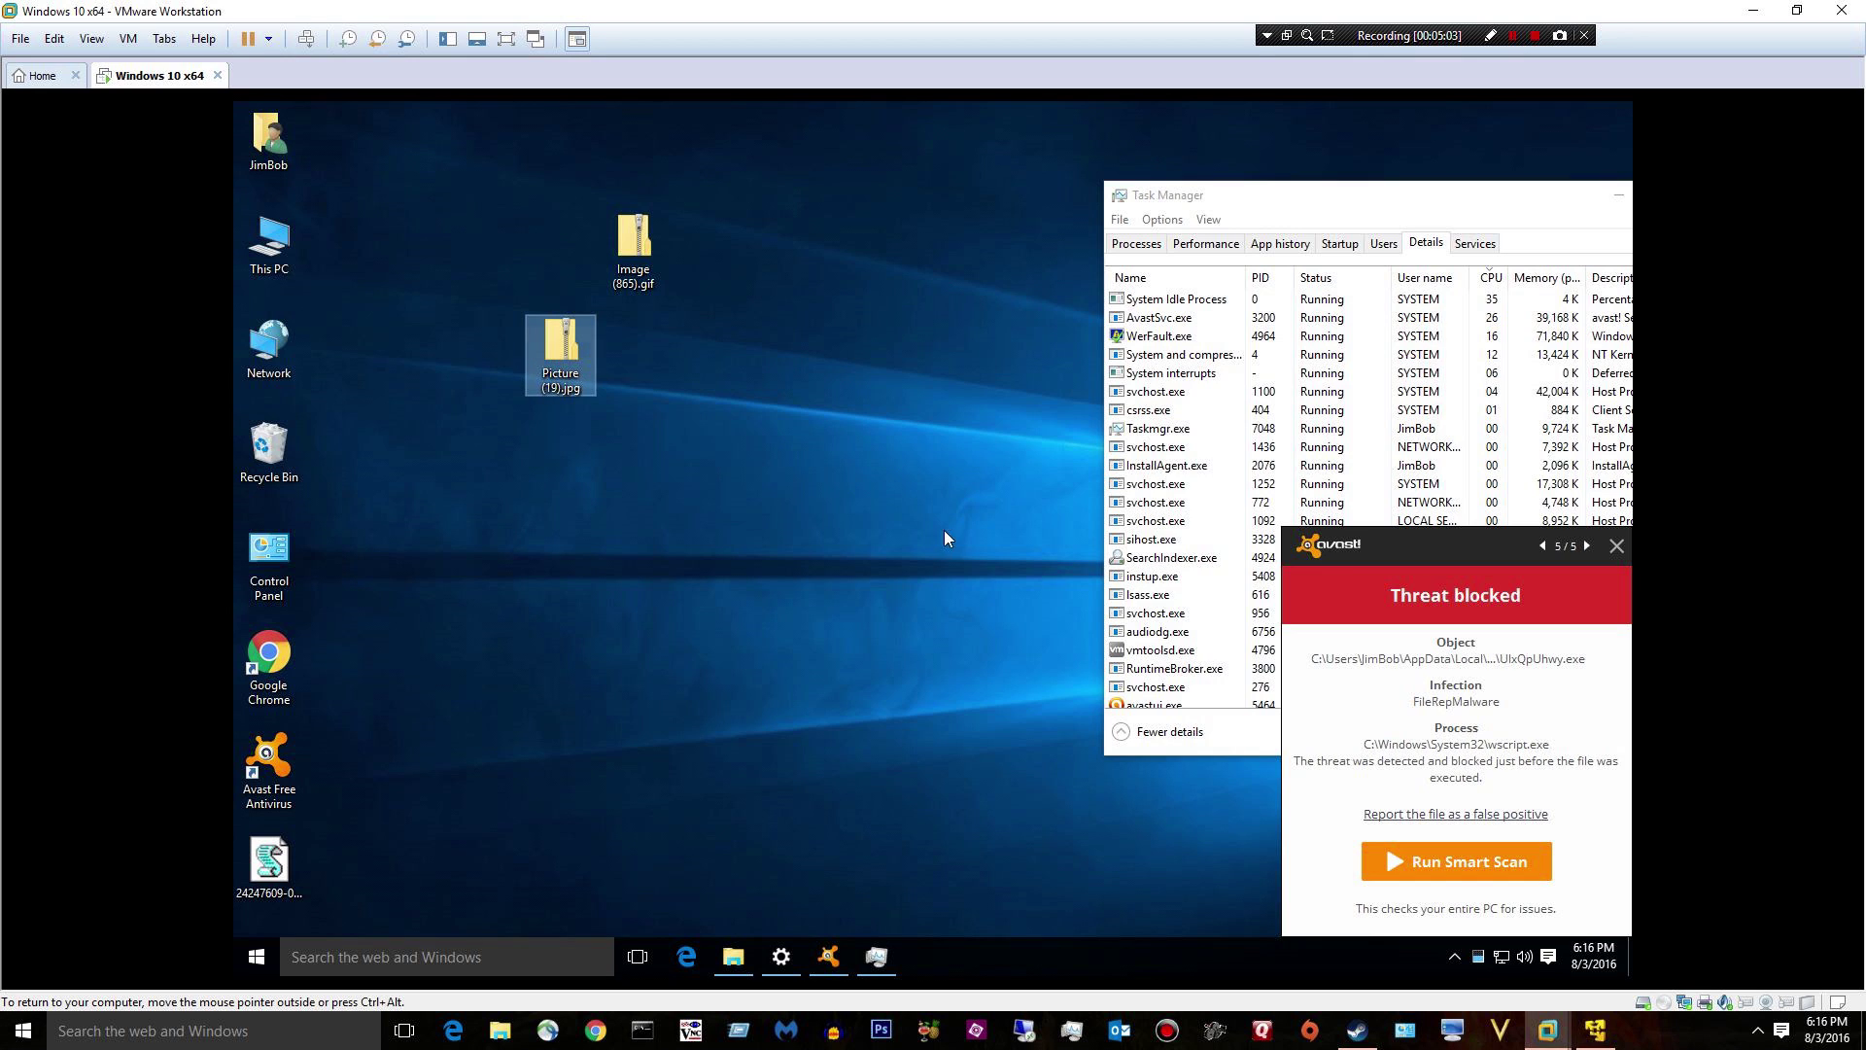
double_click(564, 354)
drag(678, 393, 405, 188)
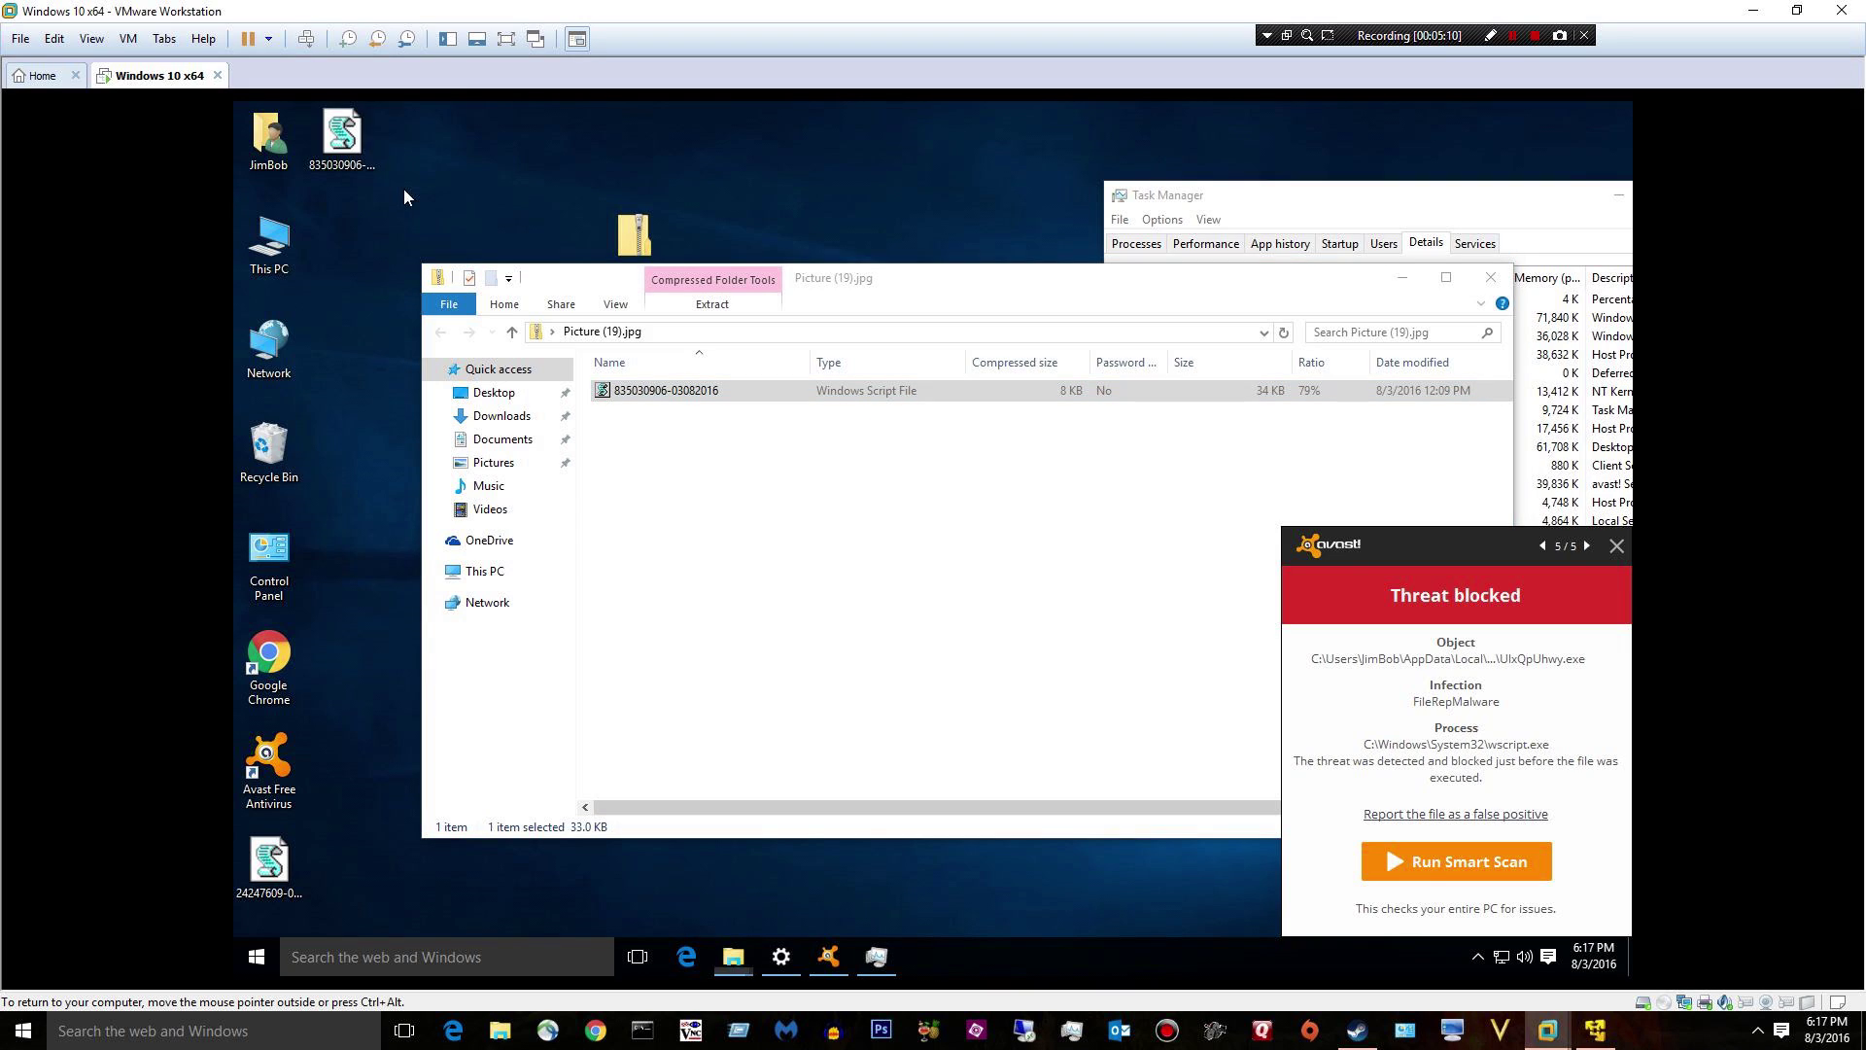
click(333, 144)
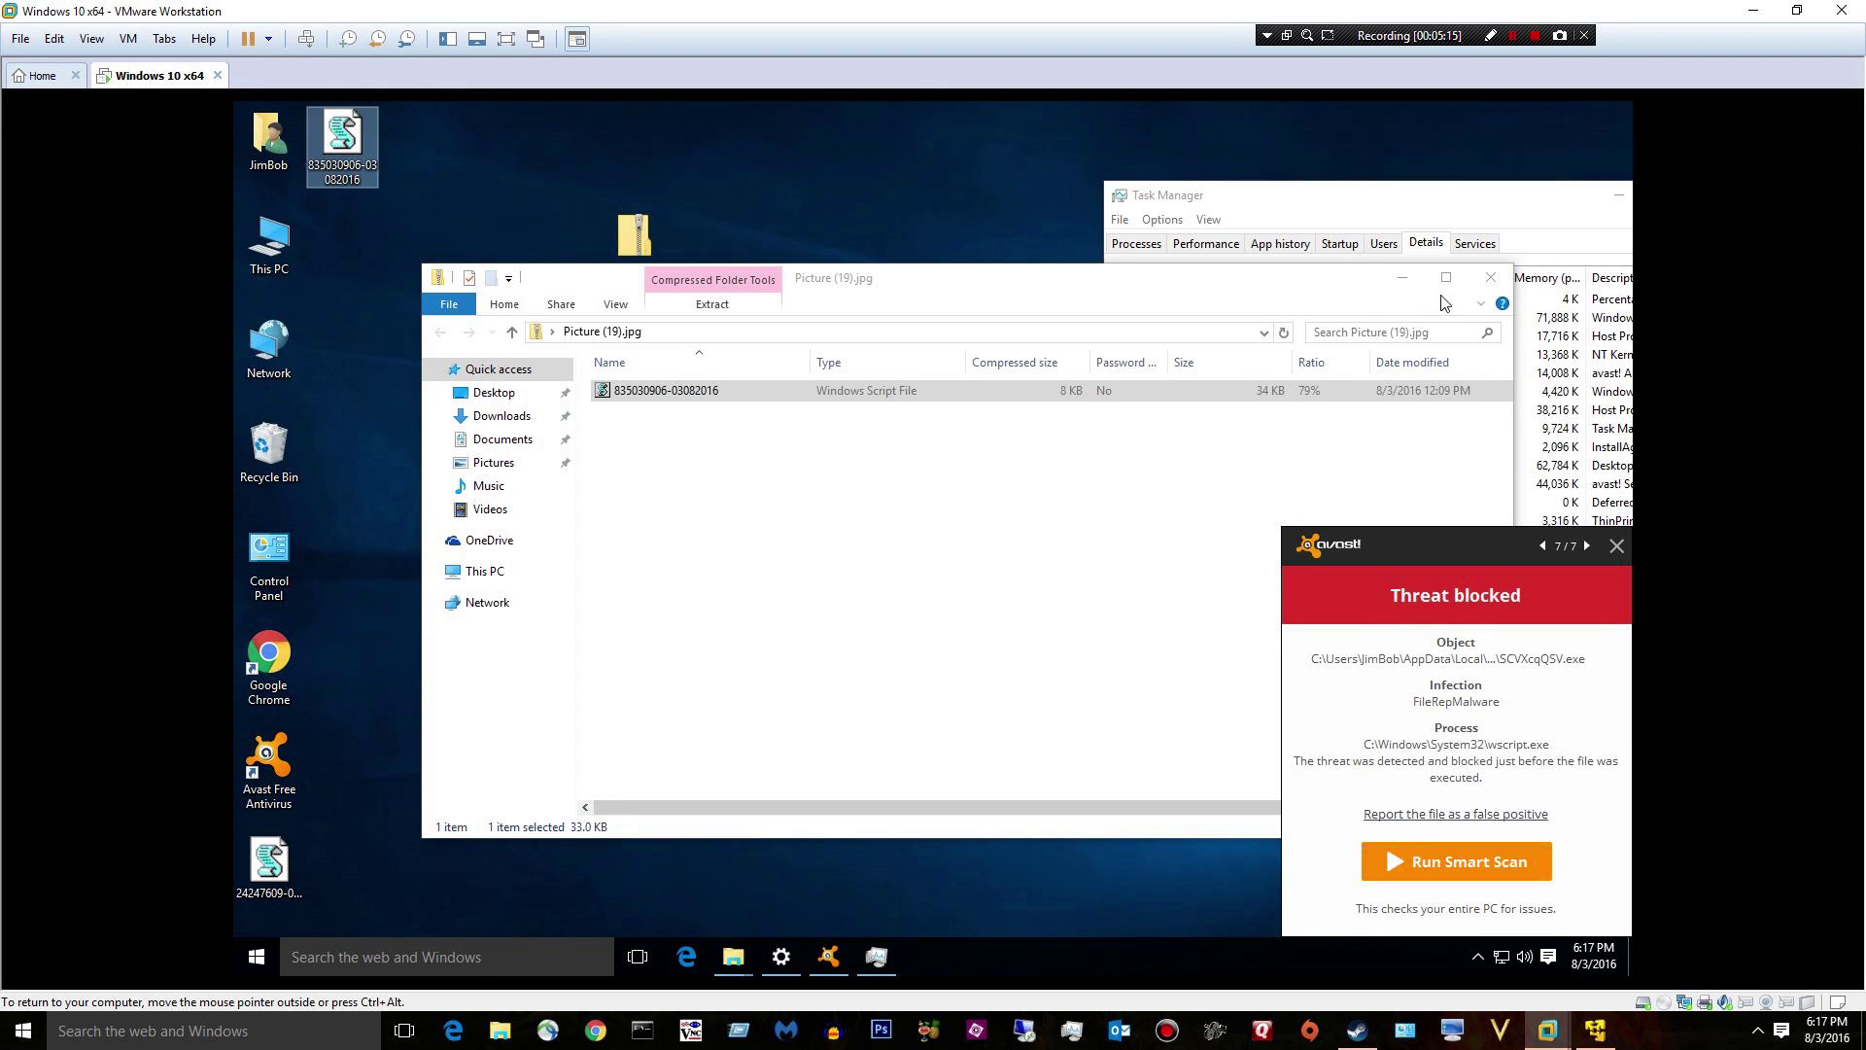
- Close the archive window and the threat-blocked alert, and move Task Manager to the left
click(1495, 278)
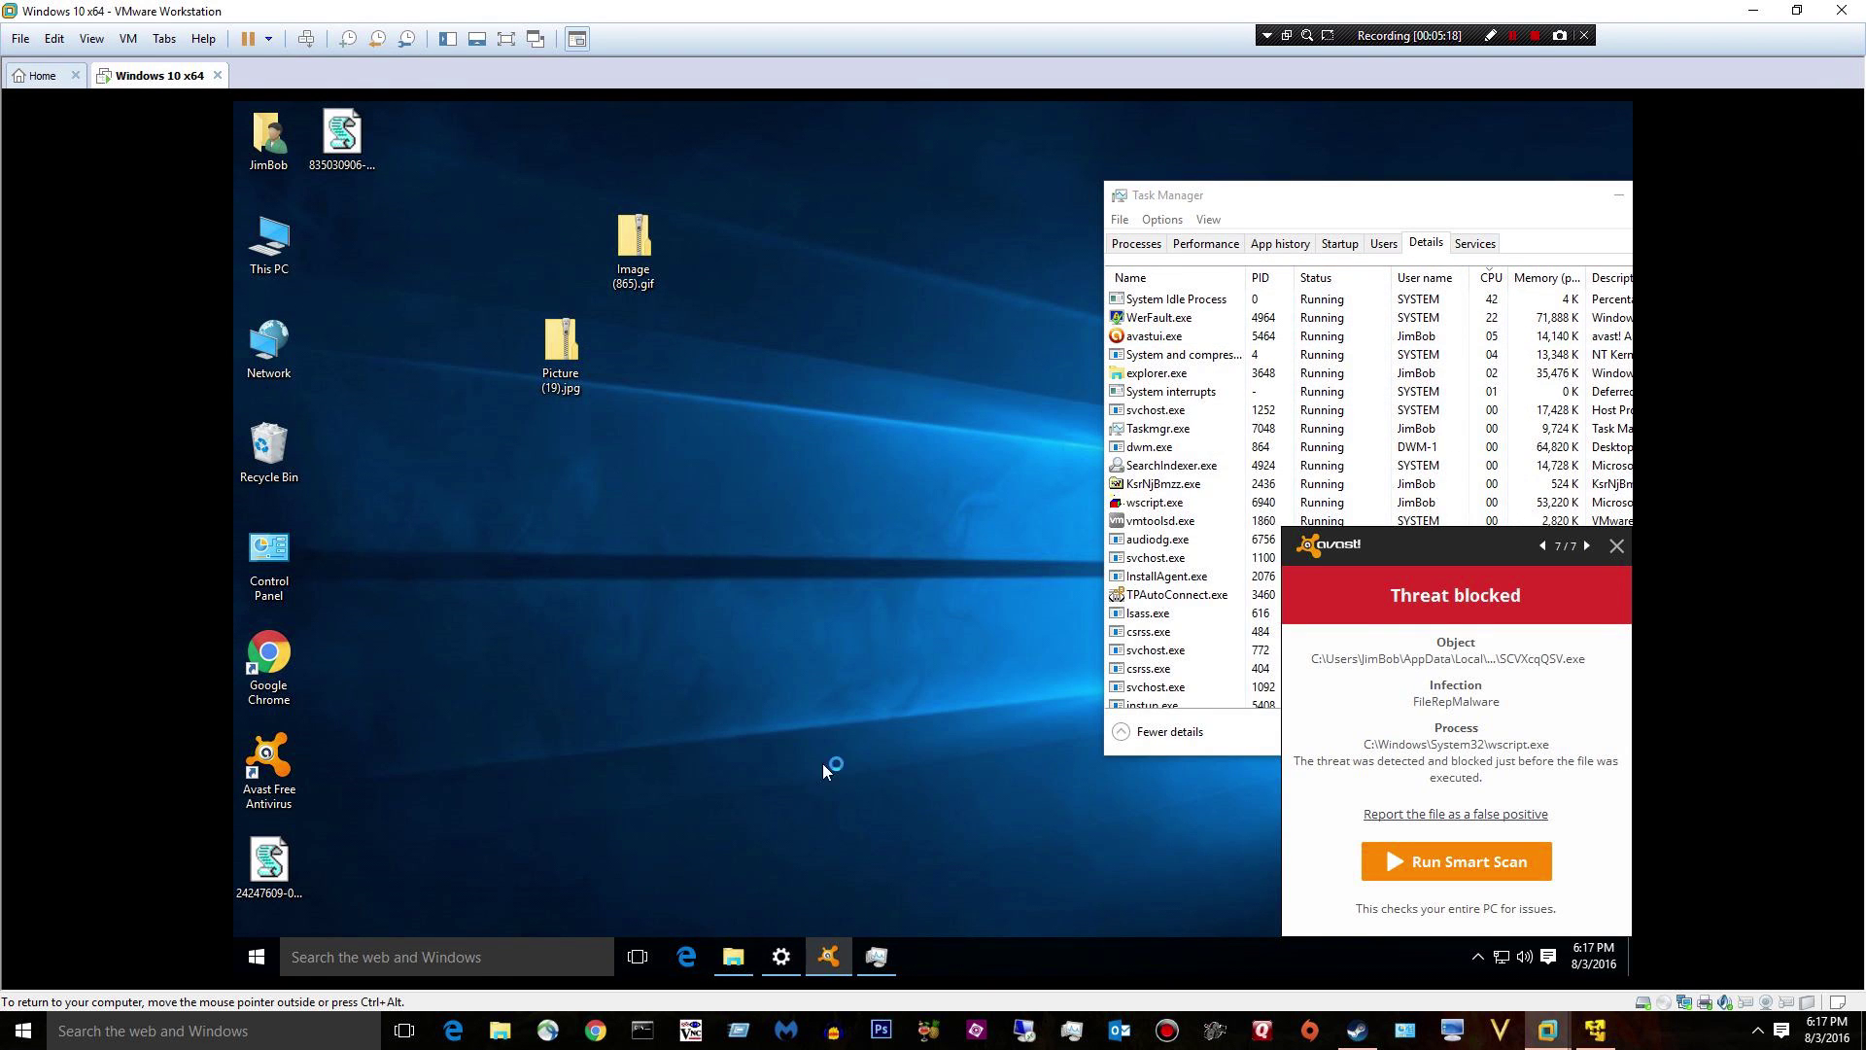
click(1616, 547)
drag(1461, 224, 849, 320)
- Dismiss the boot-time scan prompt and scan the 835030906-03082016.wsf script with Avast
click(1061, 592)
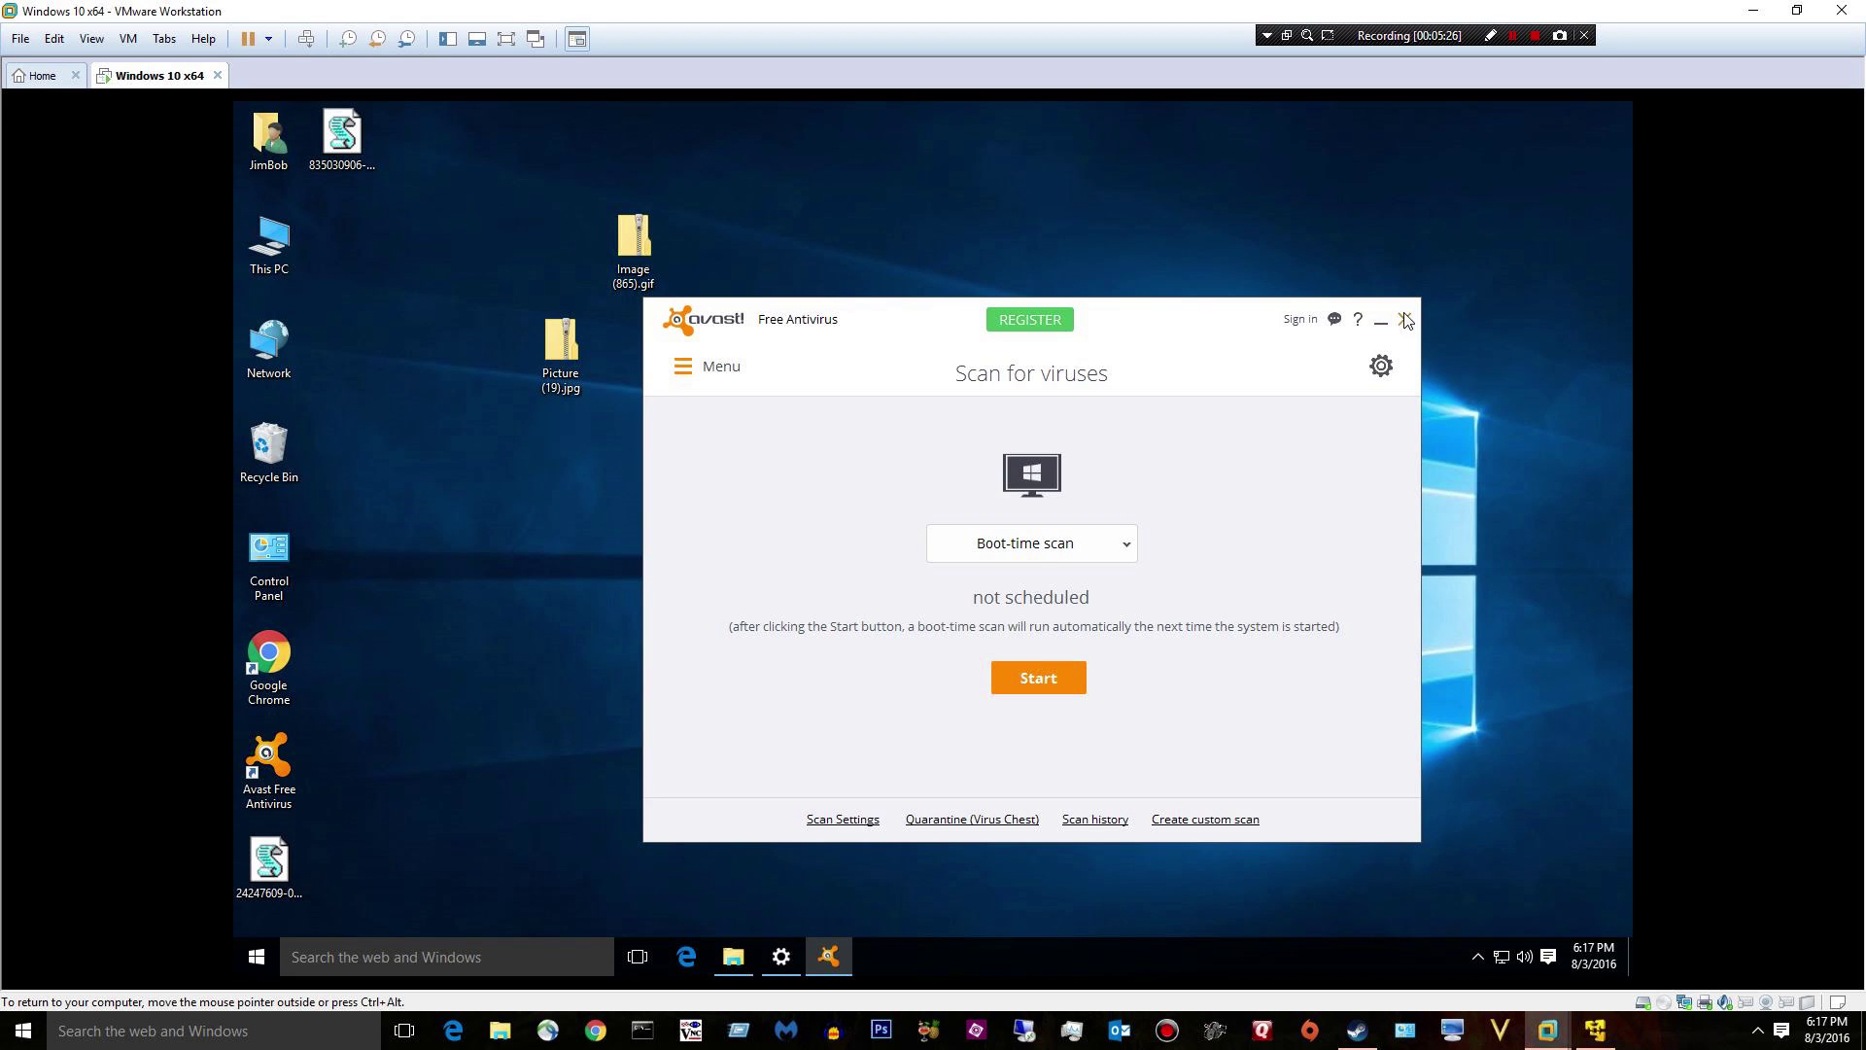
click(1406, 320)
right_click(350, 151)
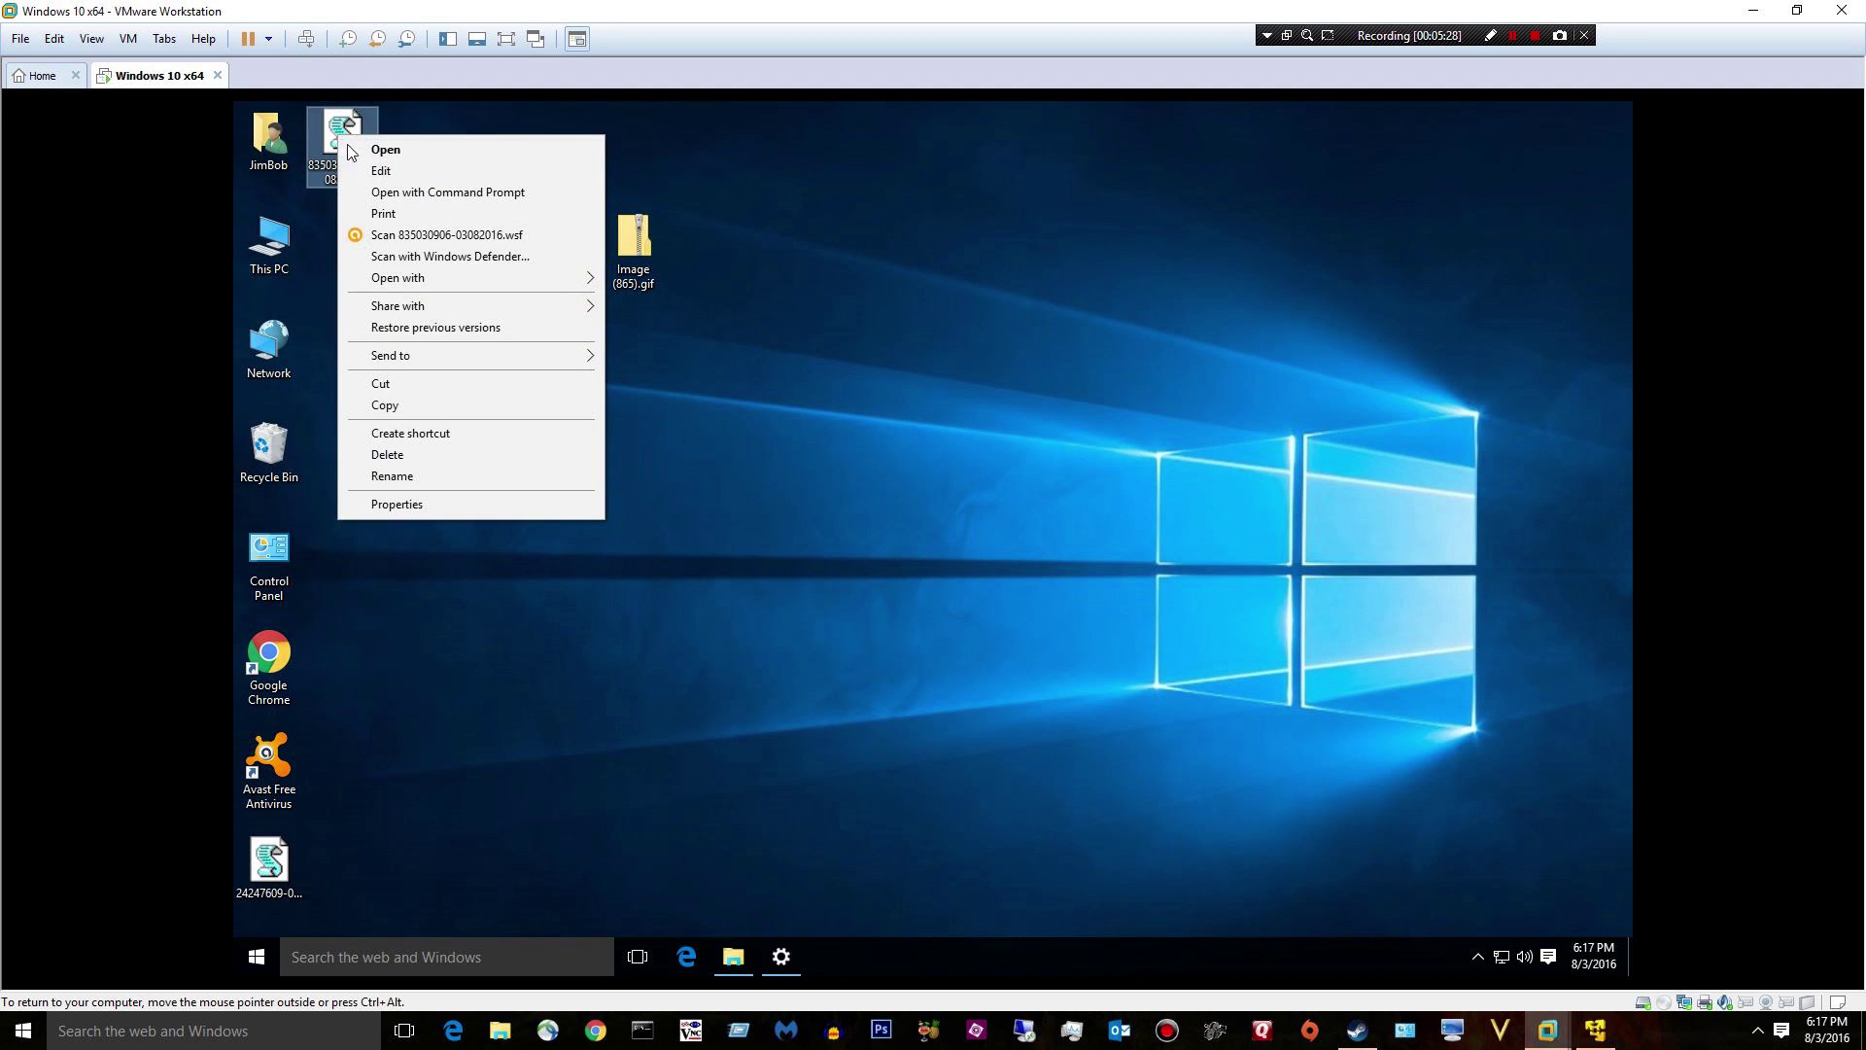
click(484, 235)
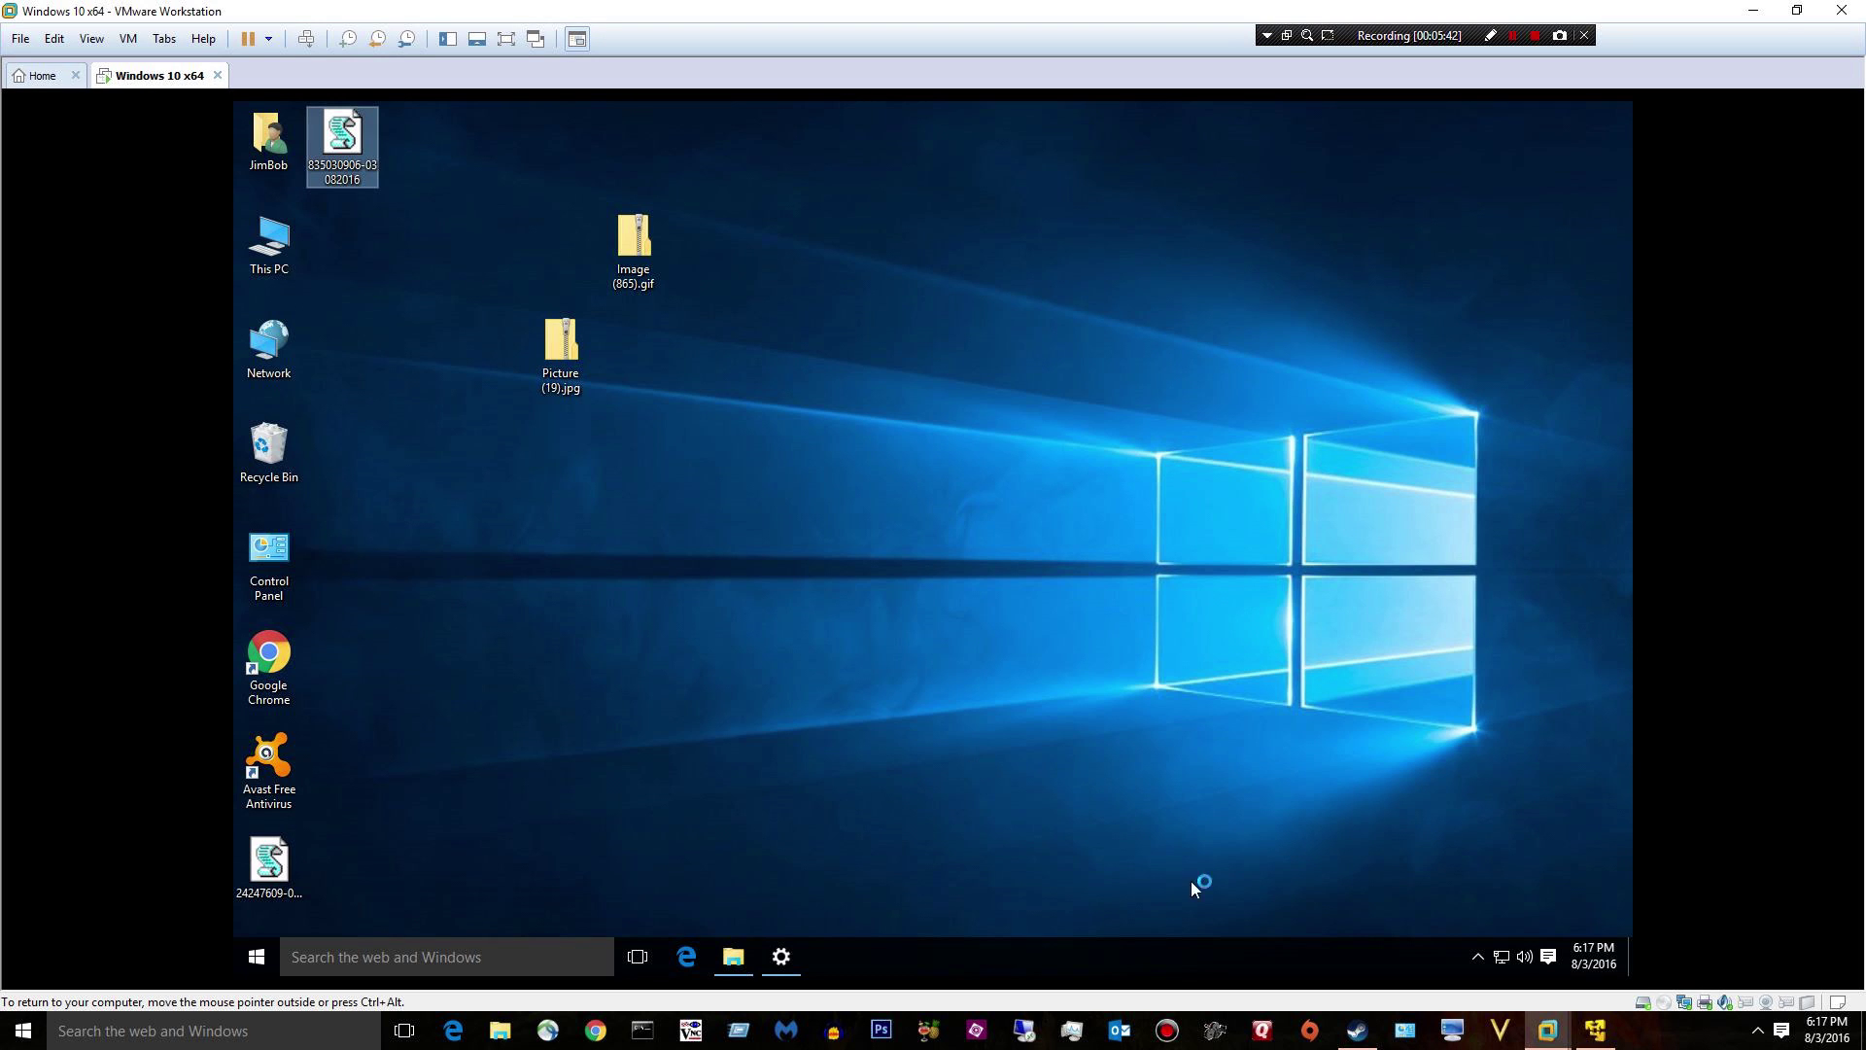
- Check the hidden tray icons, then close the scan result reporting no threat
click(1477, 956)
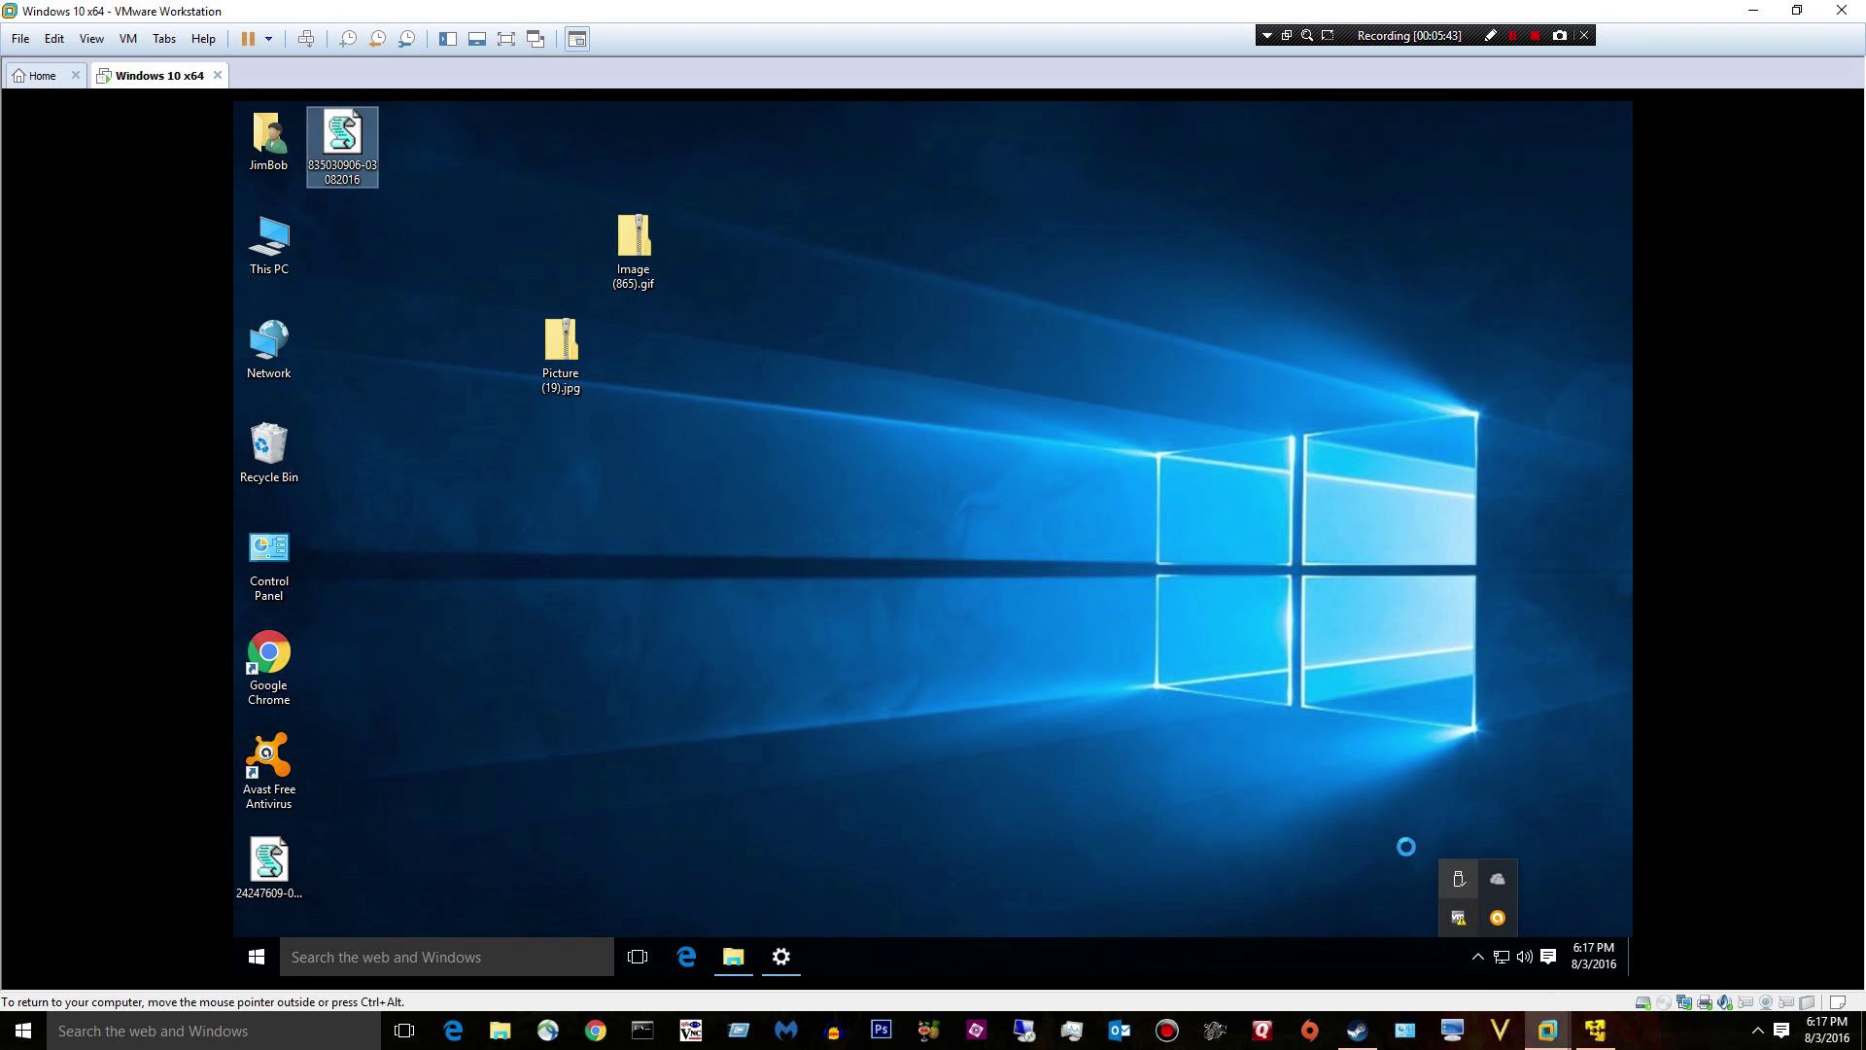
click(1482, 928)
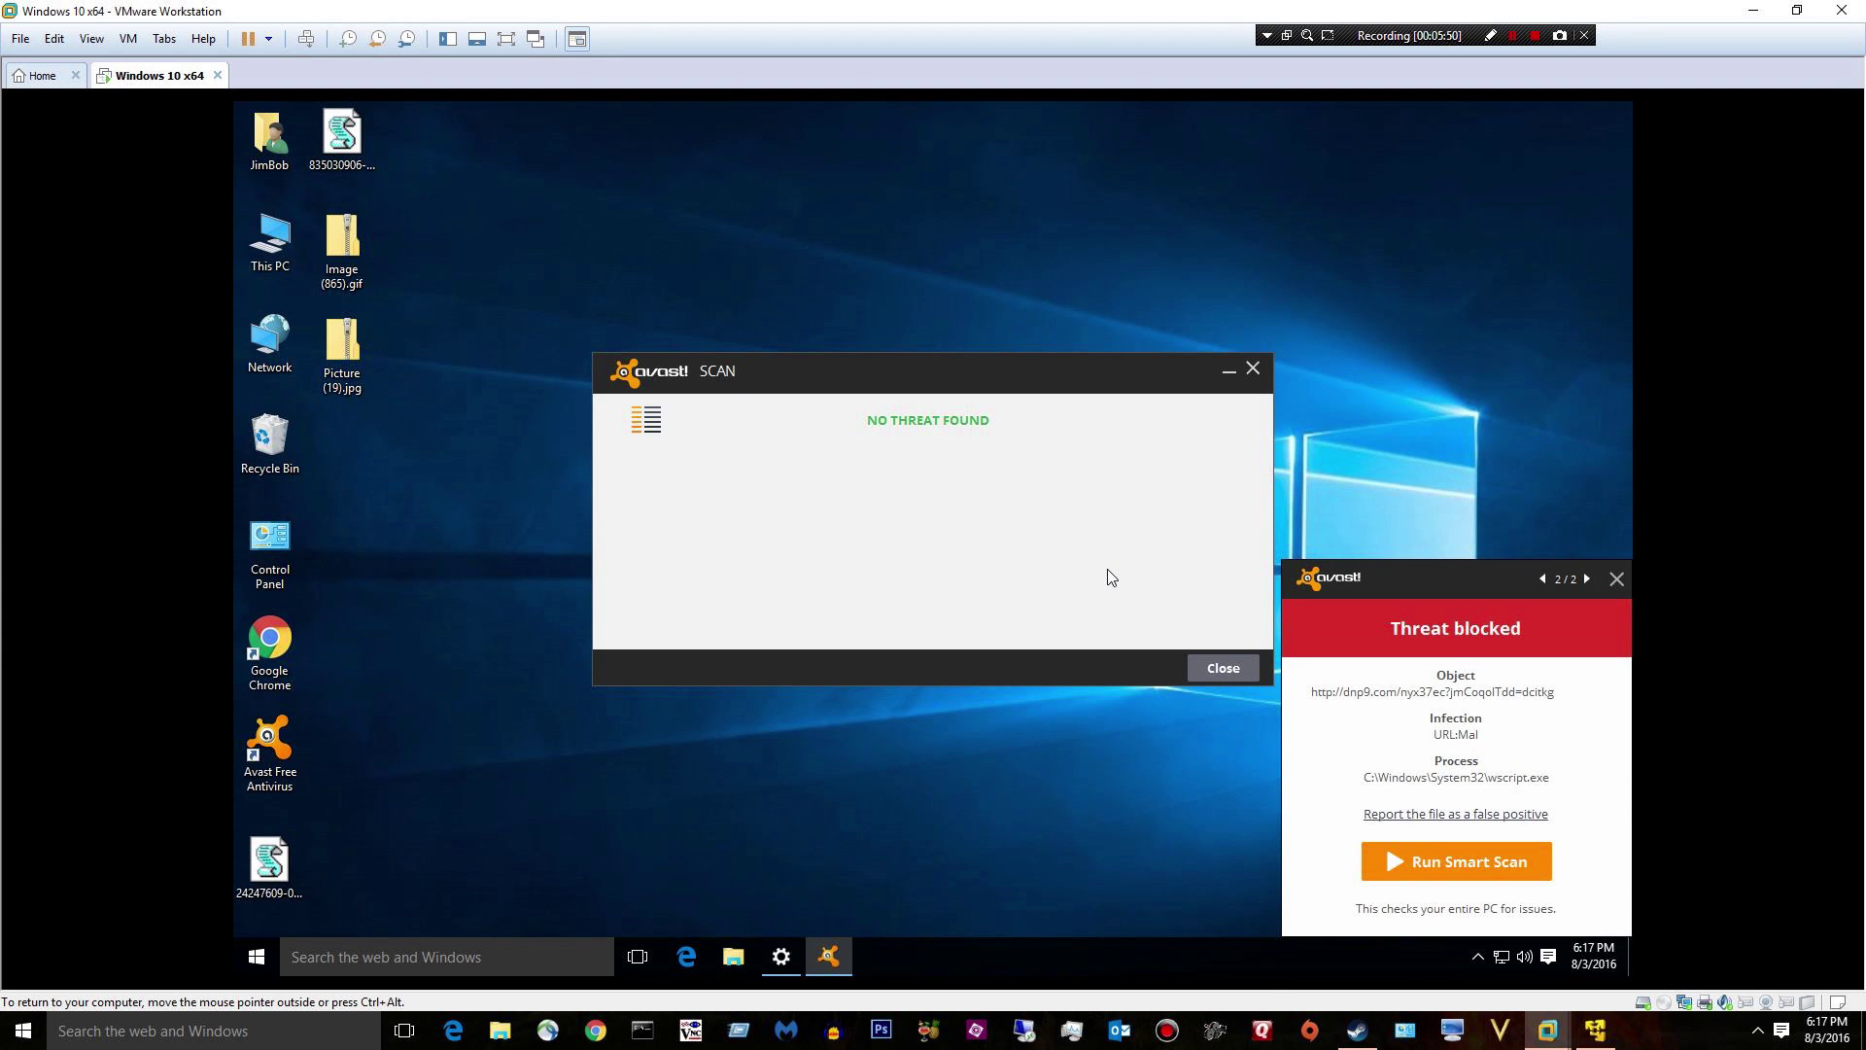
click(1253, 673)
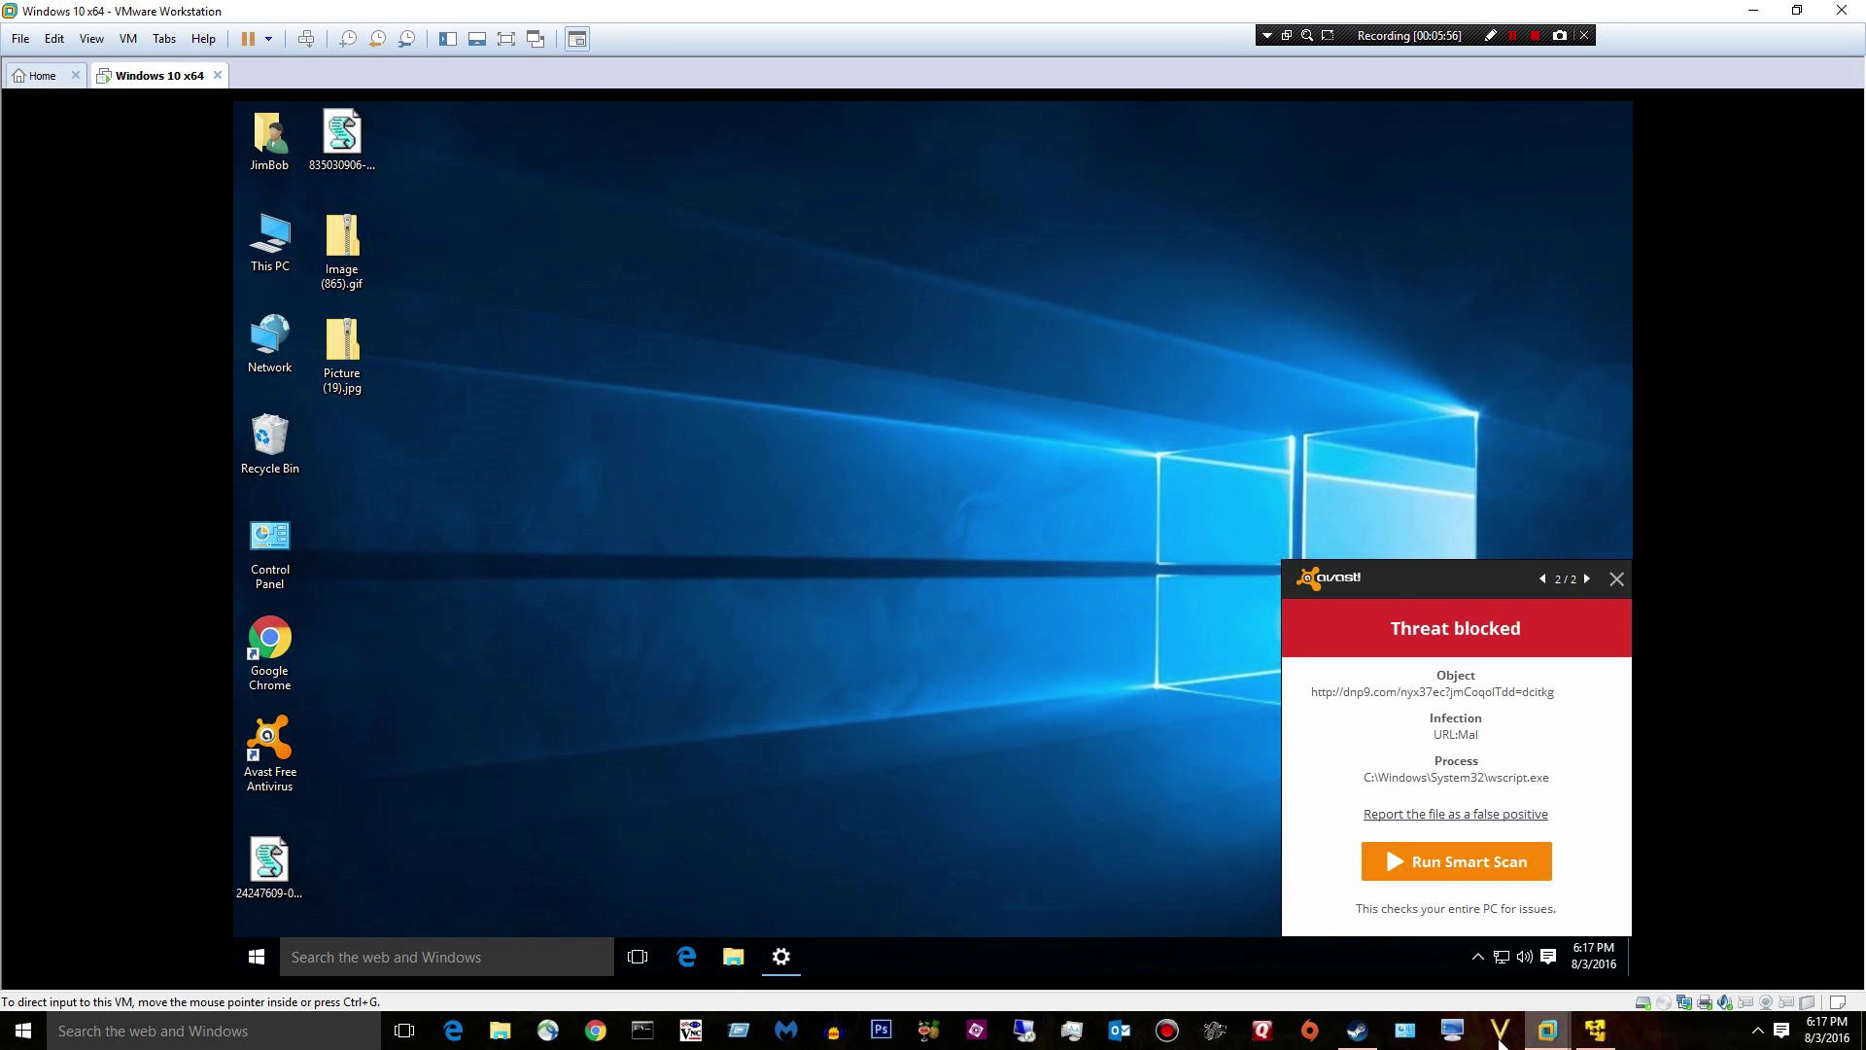
- Copy the 027f22dd16 archive to the test VM desktop and extract its data 8d8c804b- script
click(1594, 1032)
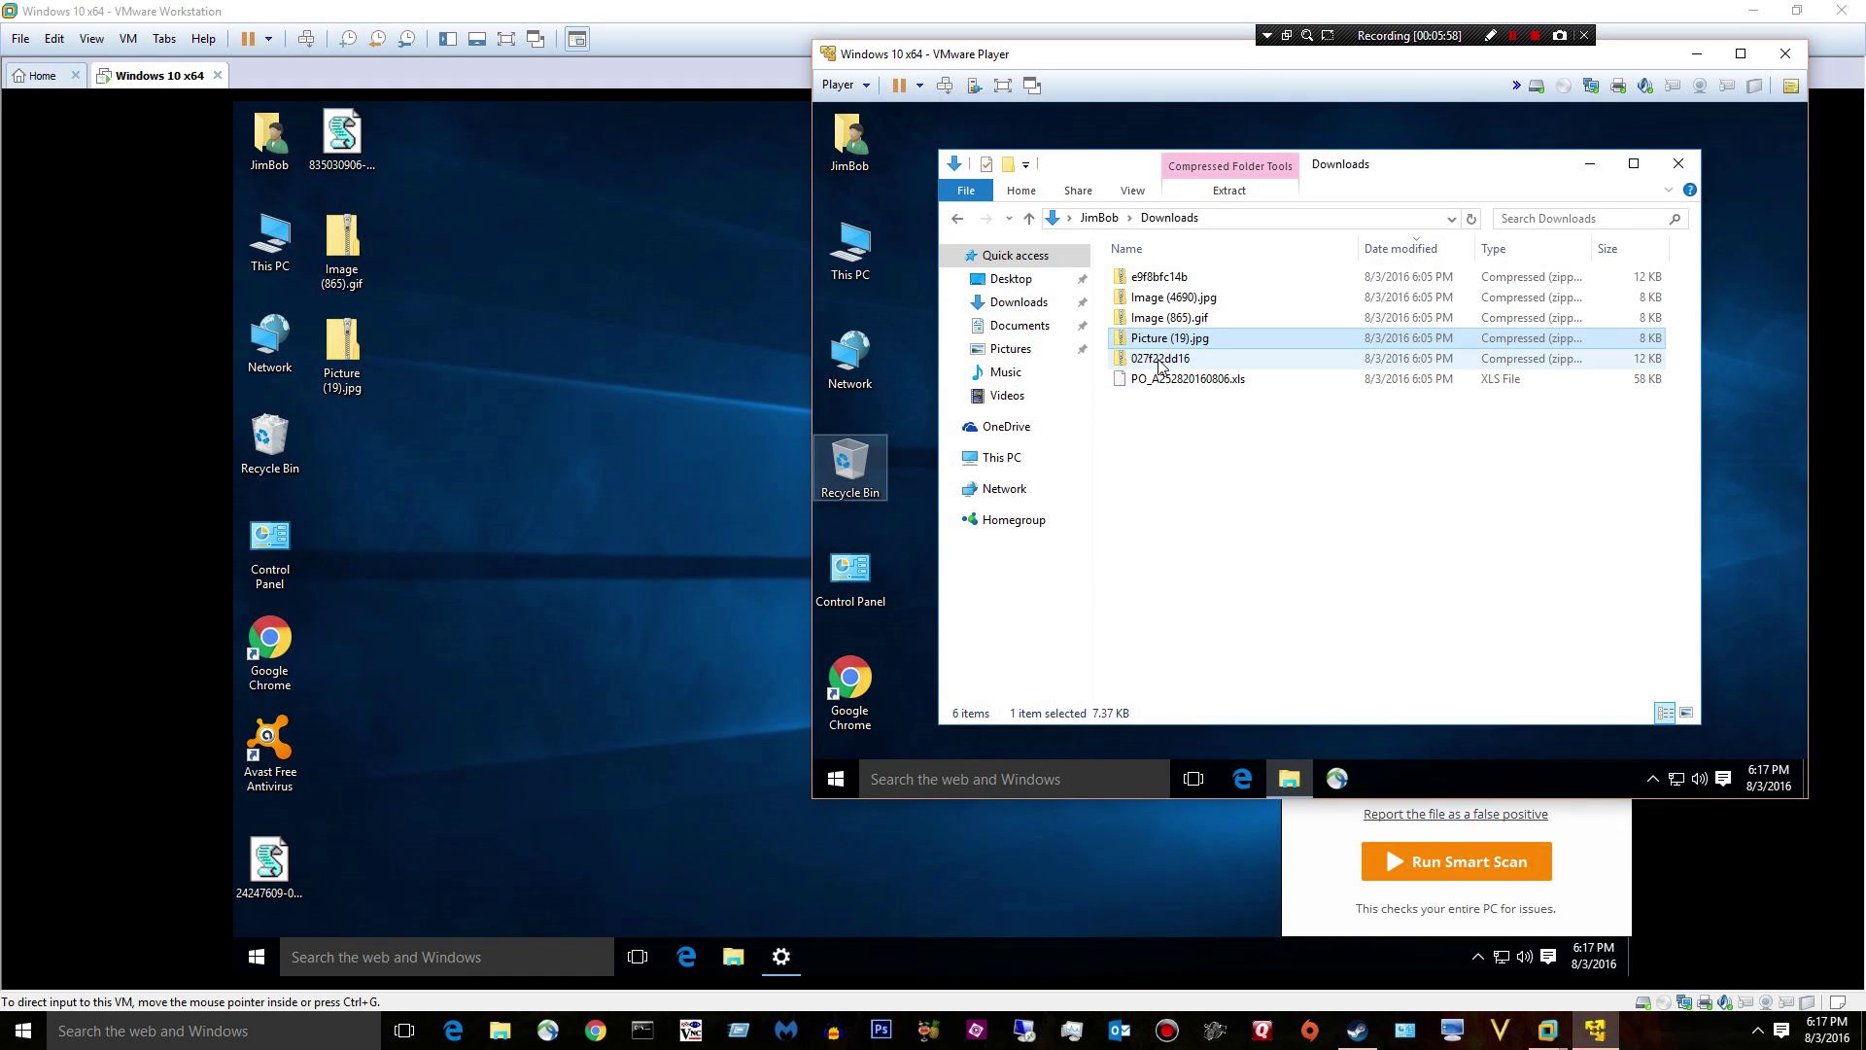
click(1179, 366)
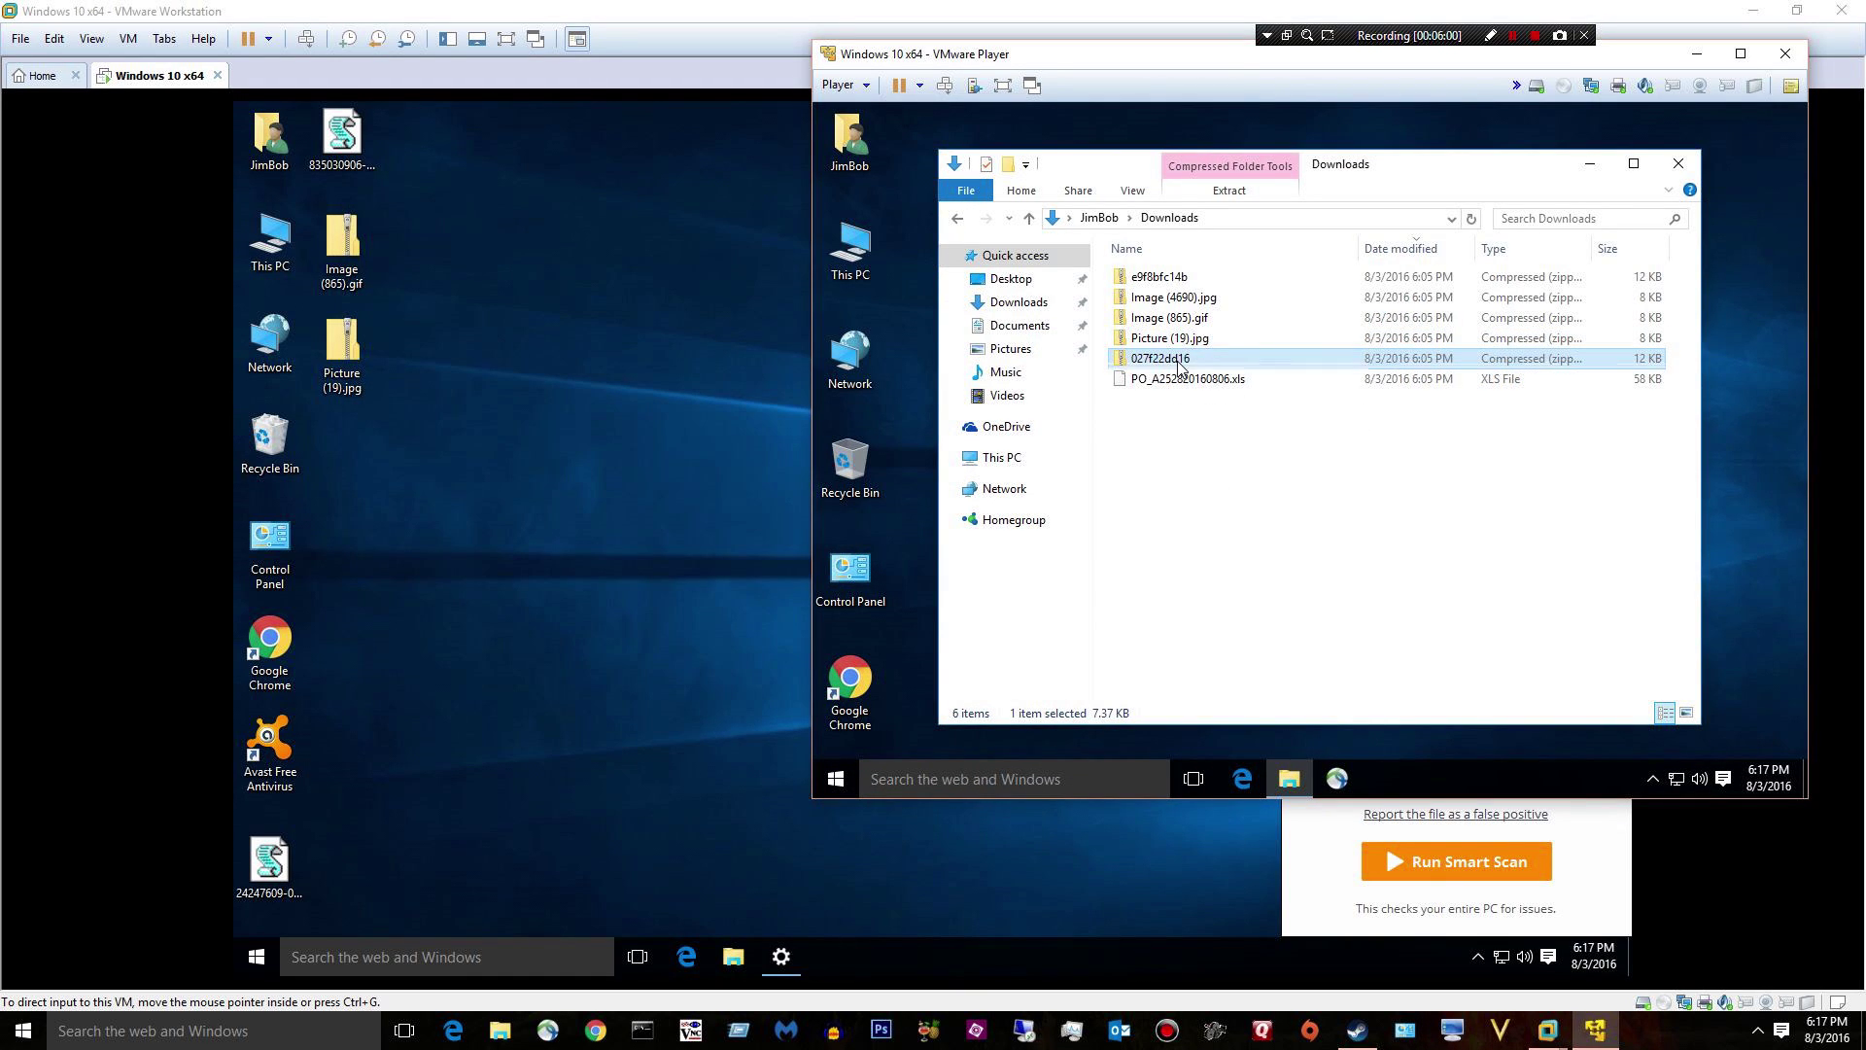
drag(1179, 367, 486, 387)
click(486, 355)
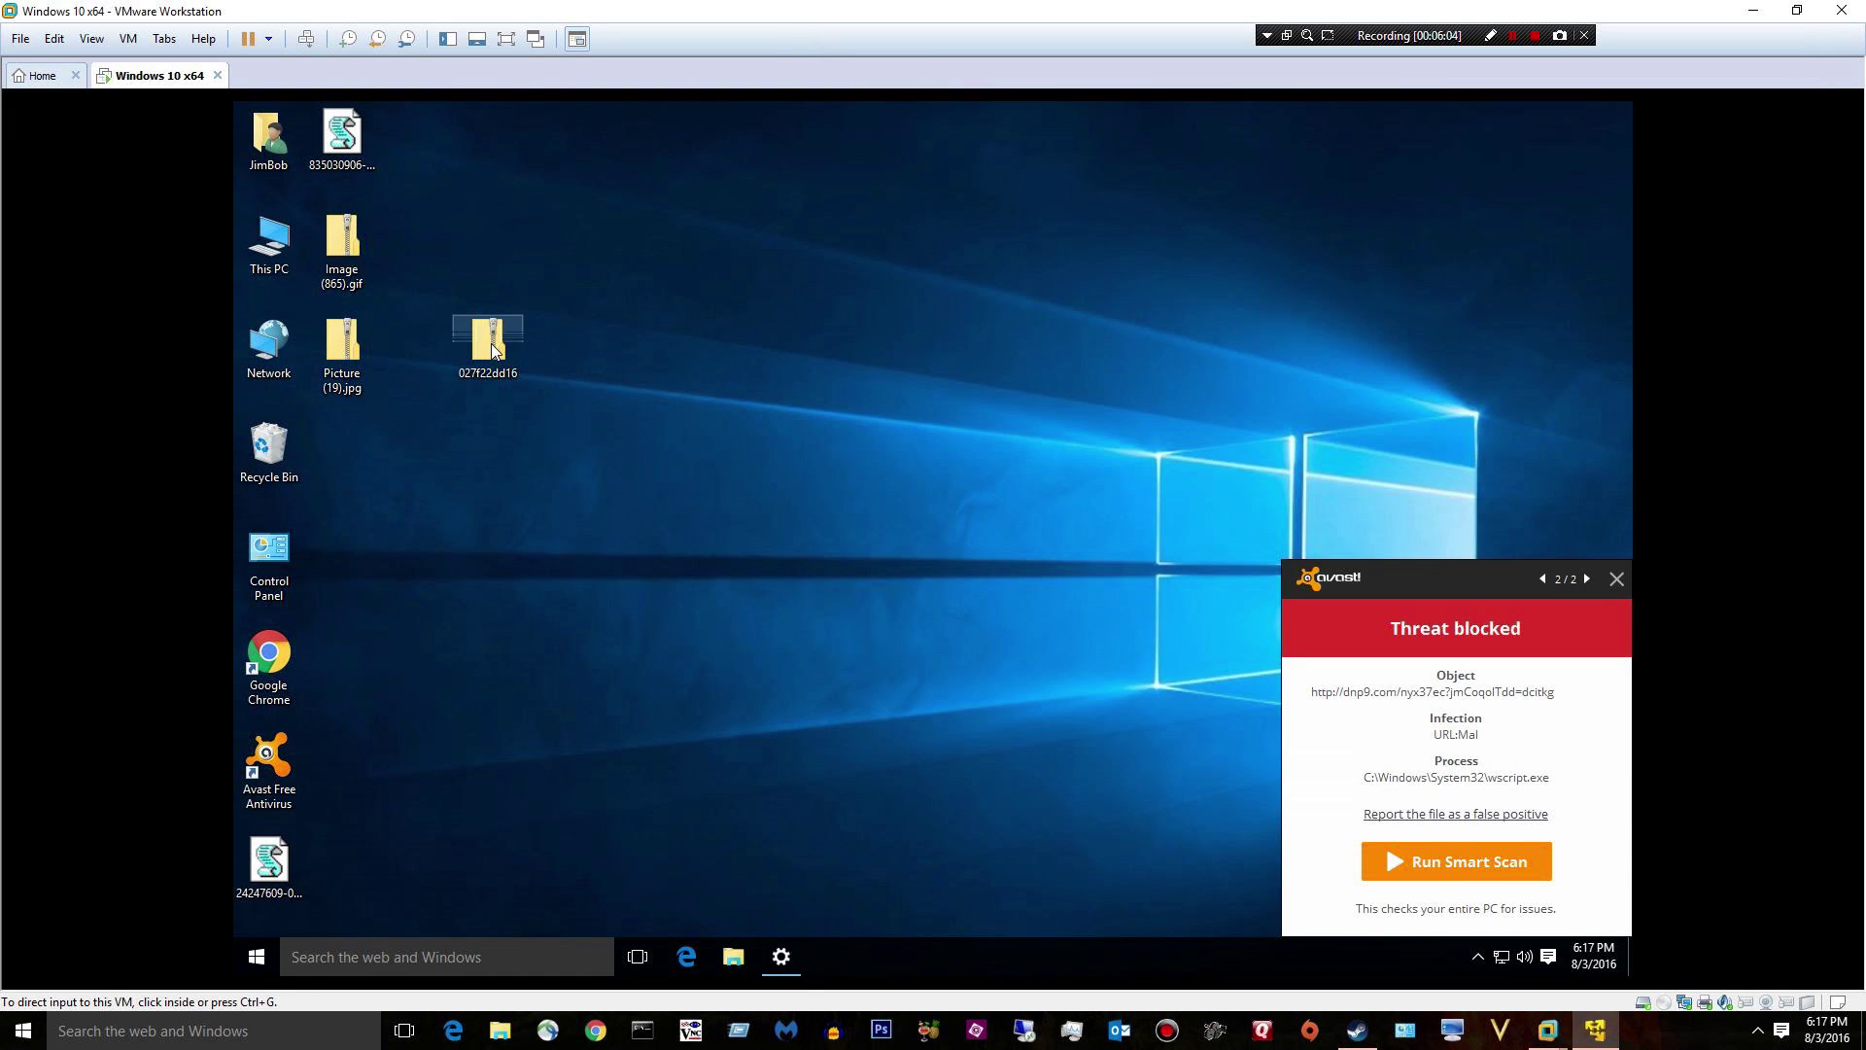
double_click(486, 355)
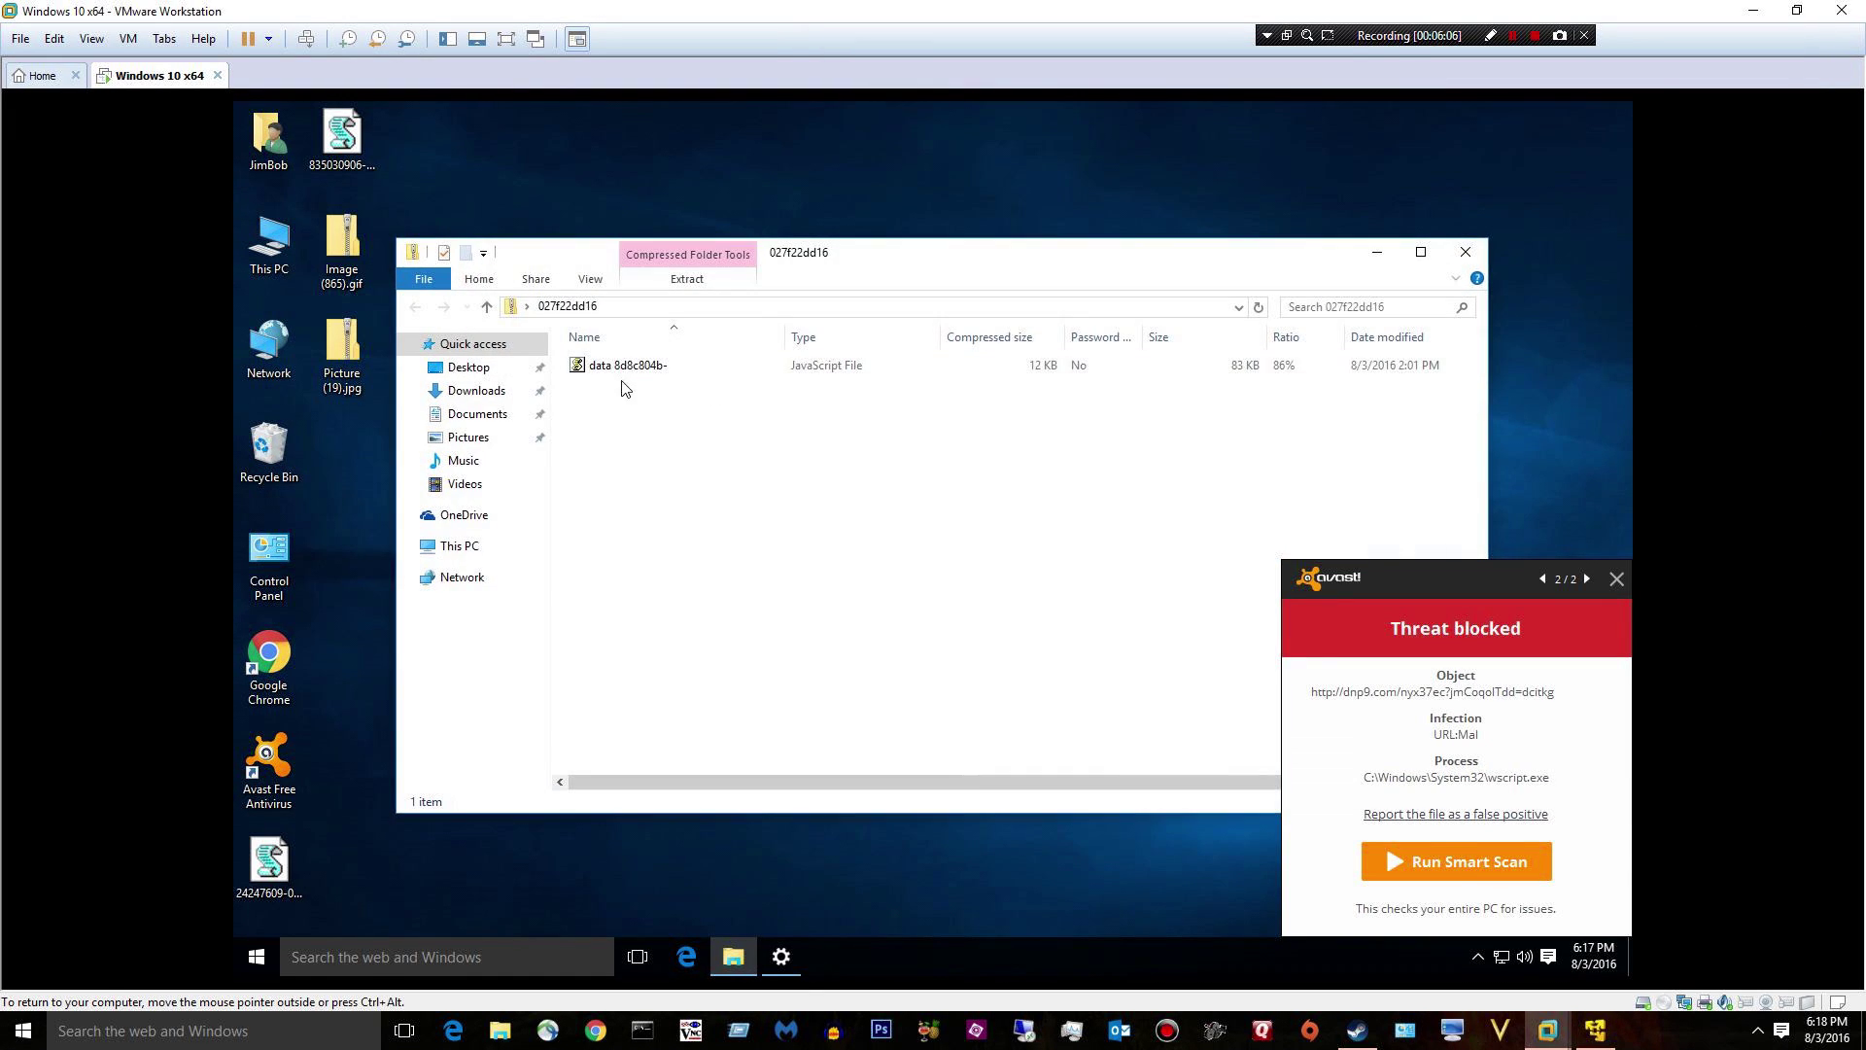
click(623, 373)
drag(338, 494, 338, 493)
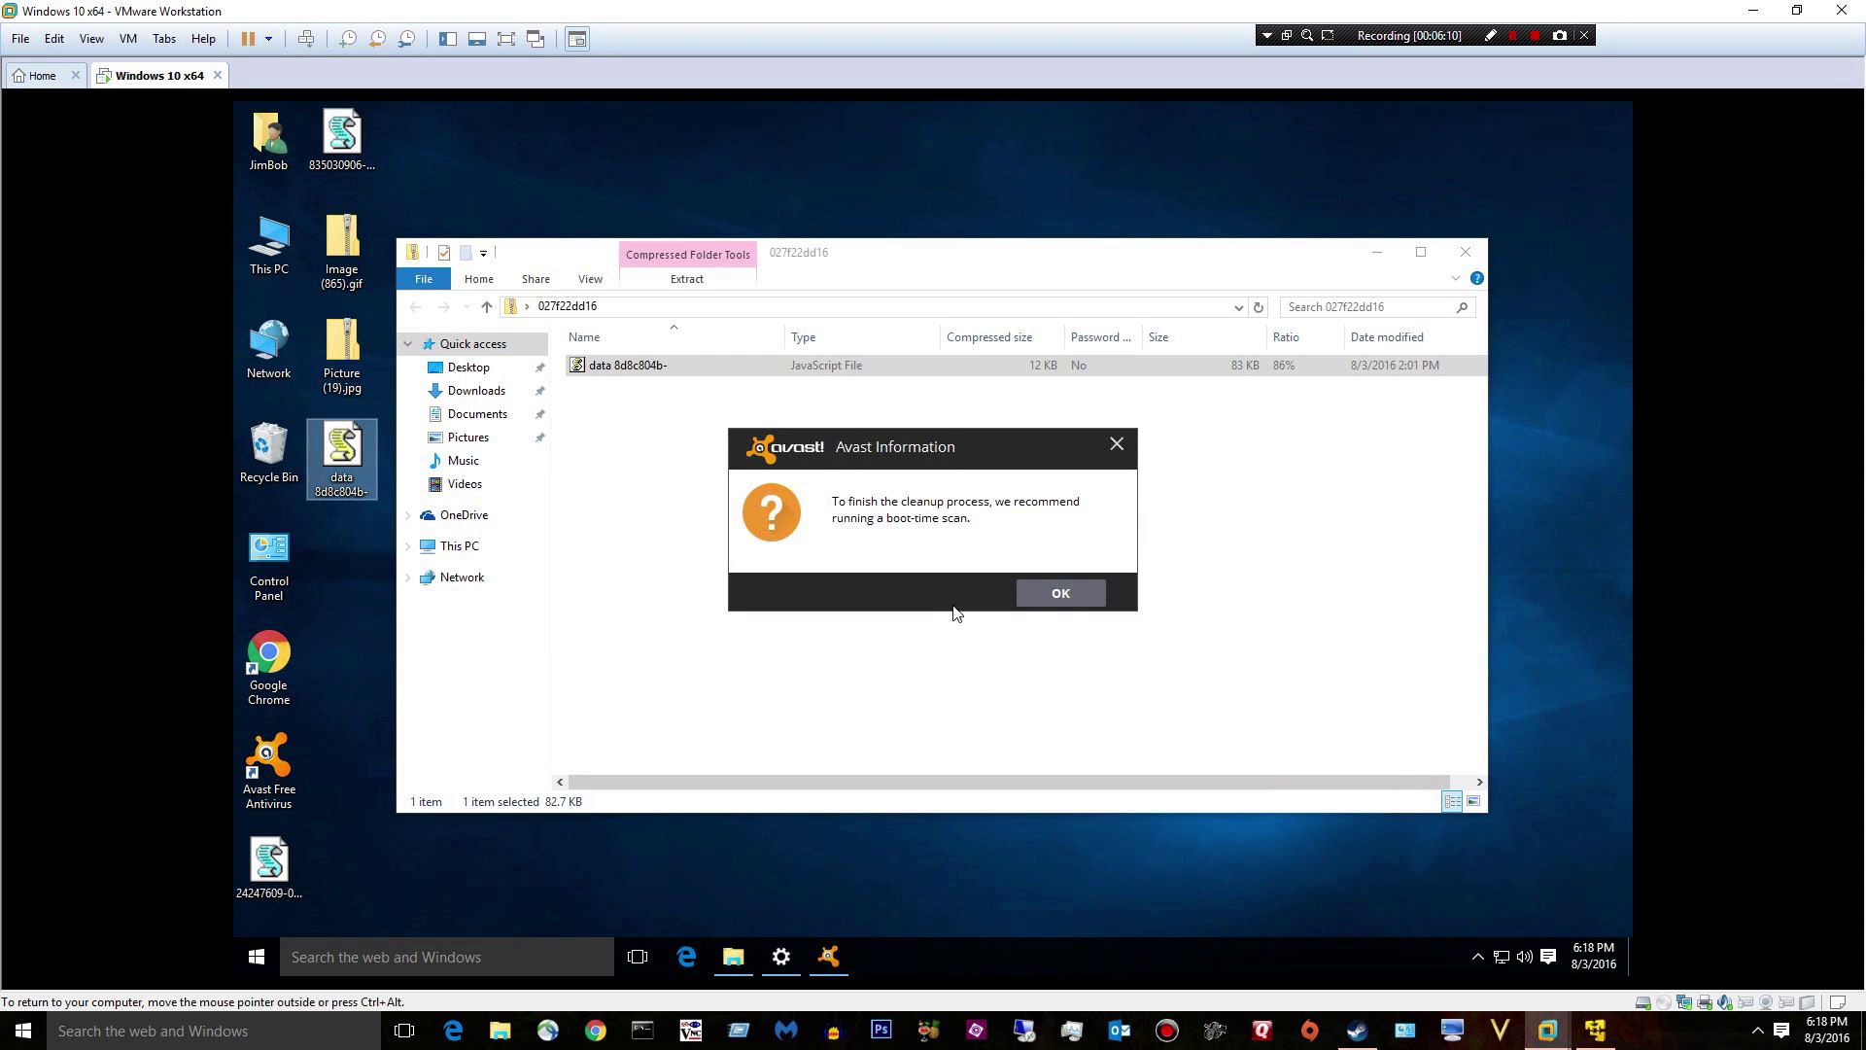
- Run the data 8d8c804b- script, acknowledging the blocked-script error and dismissing the Threat blocked alert
click(1069, 594)
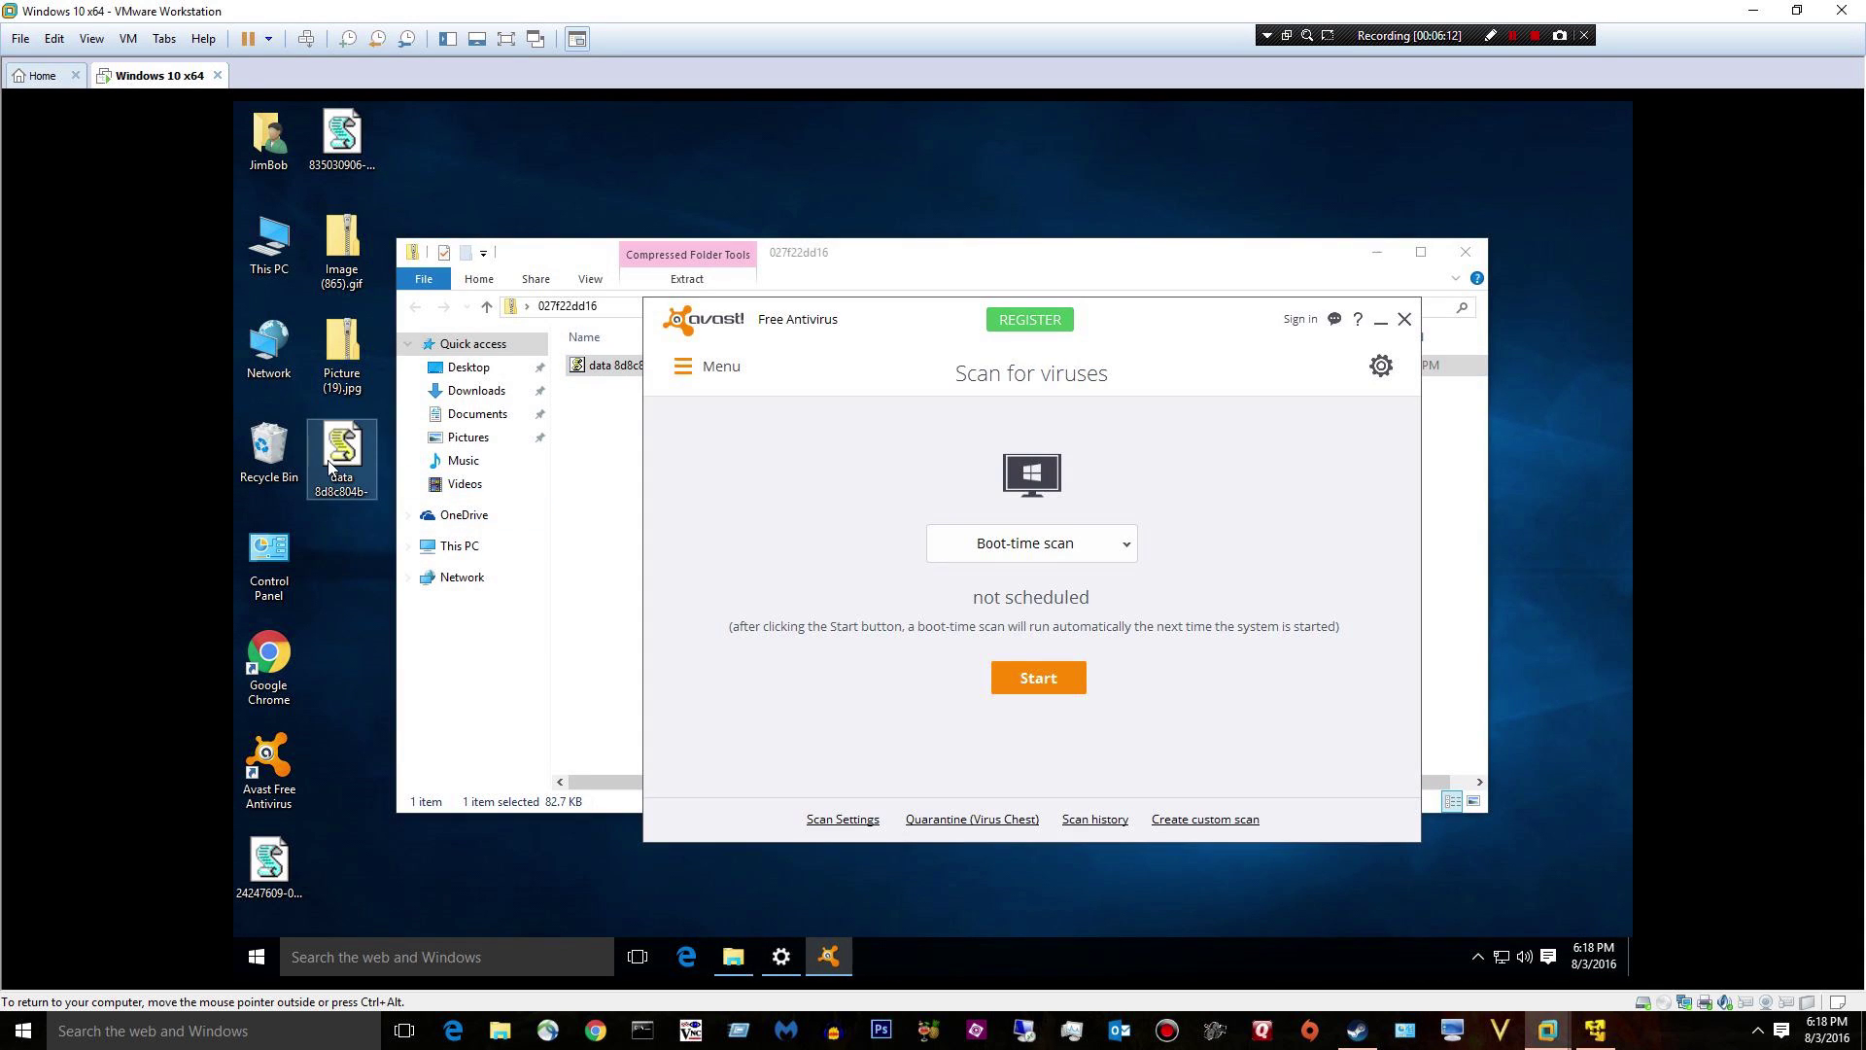
drag(908, 329, 1232, 169)
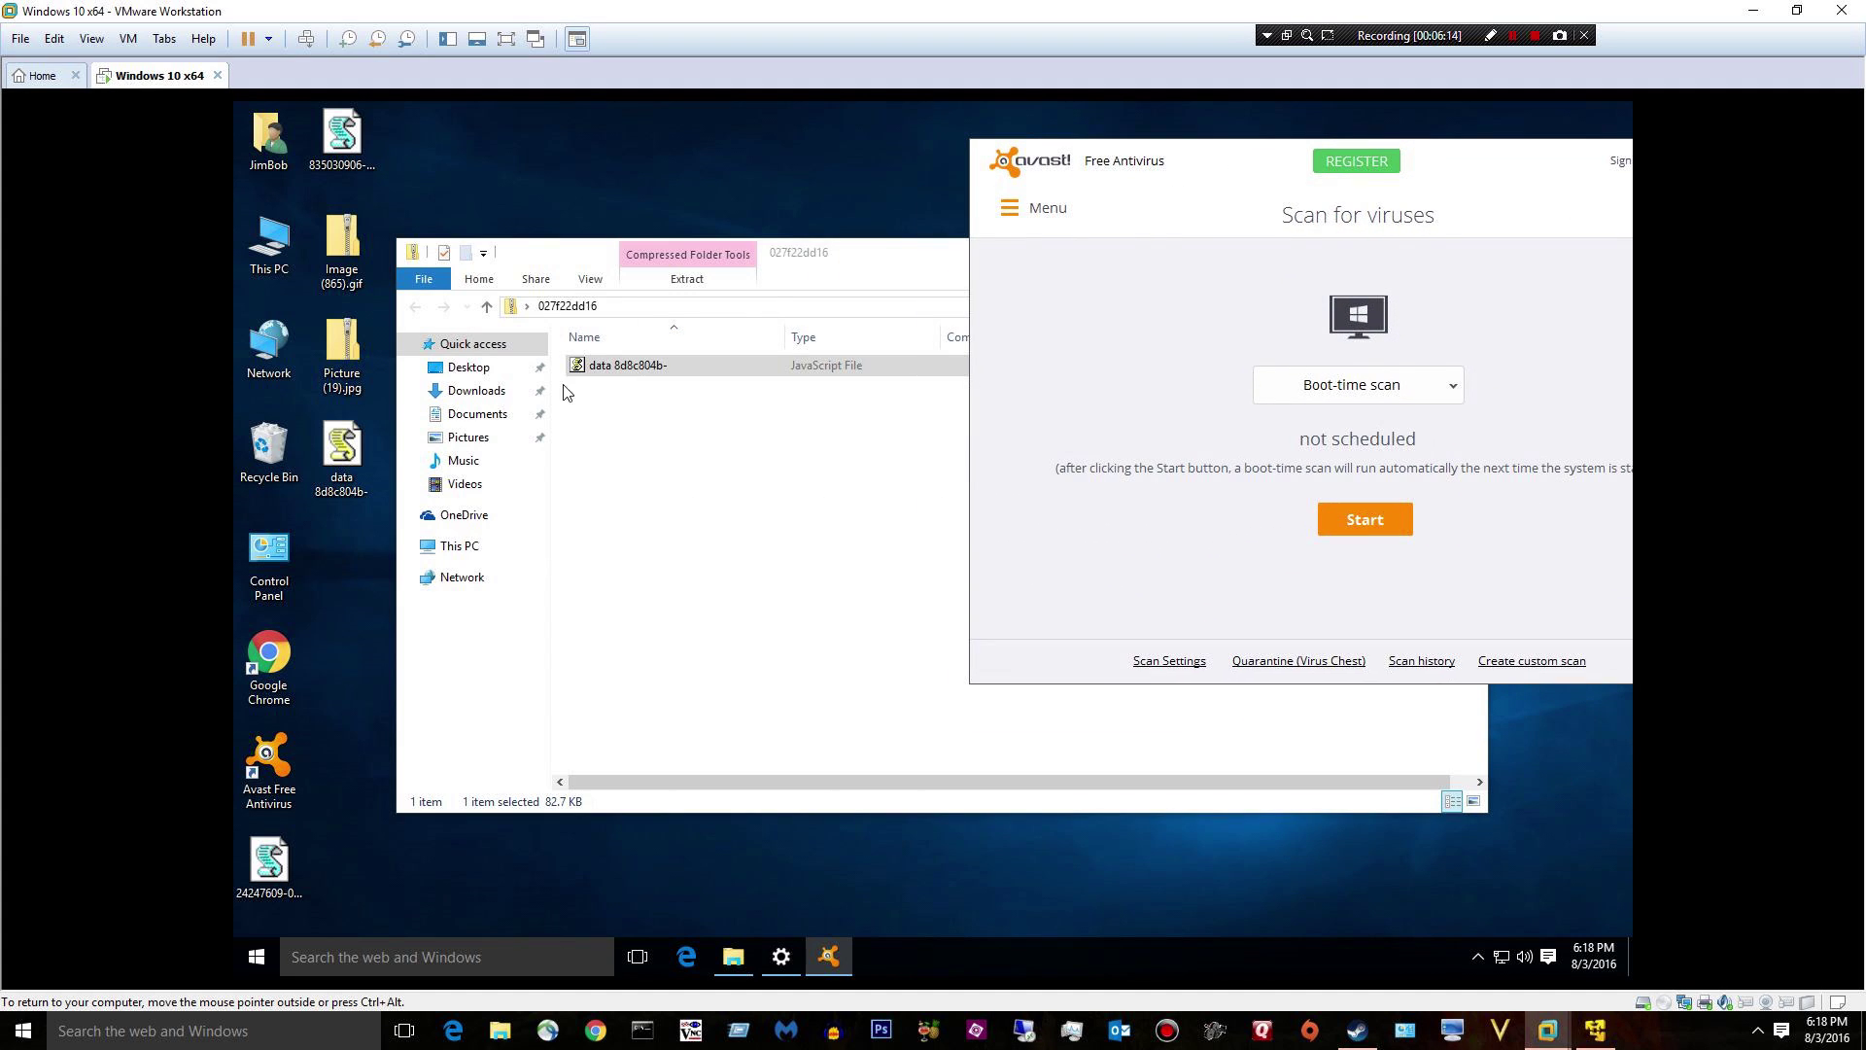
click(348, 465)
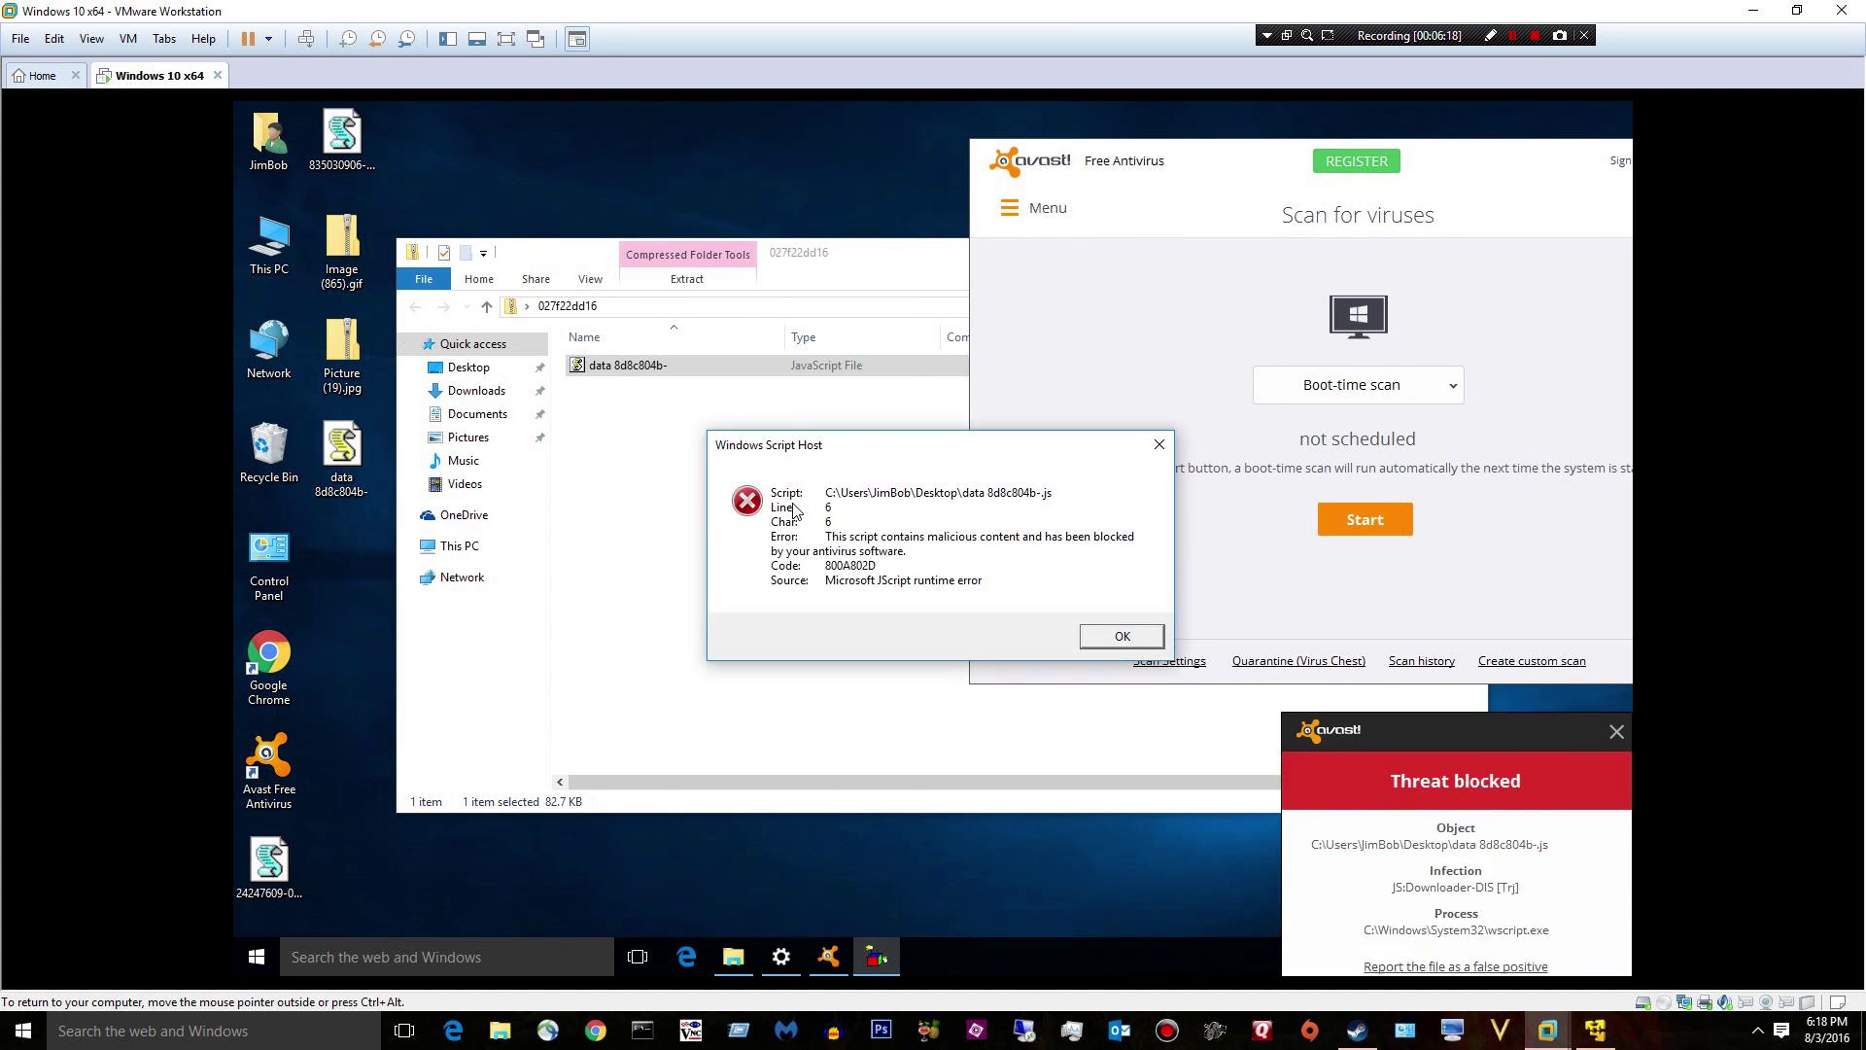
click(1123, 636)
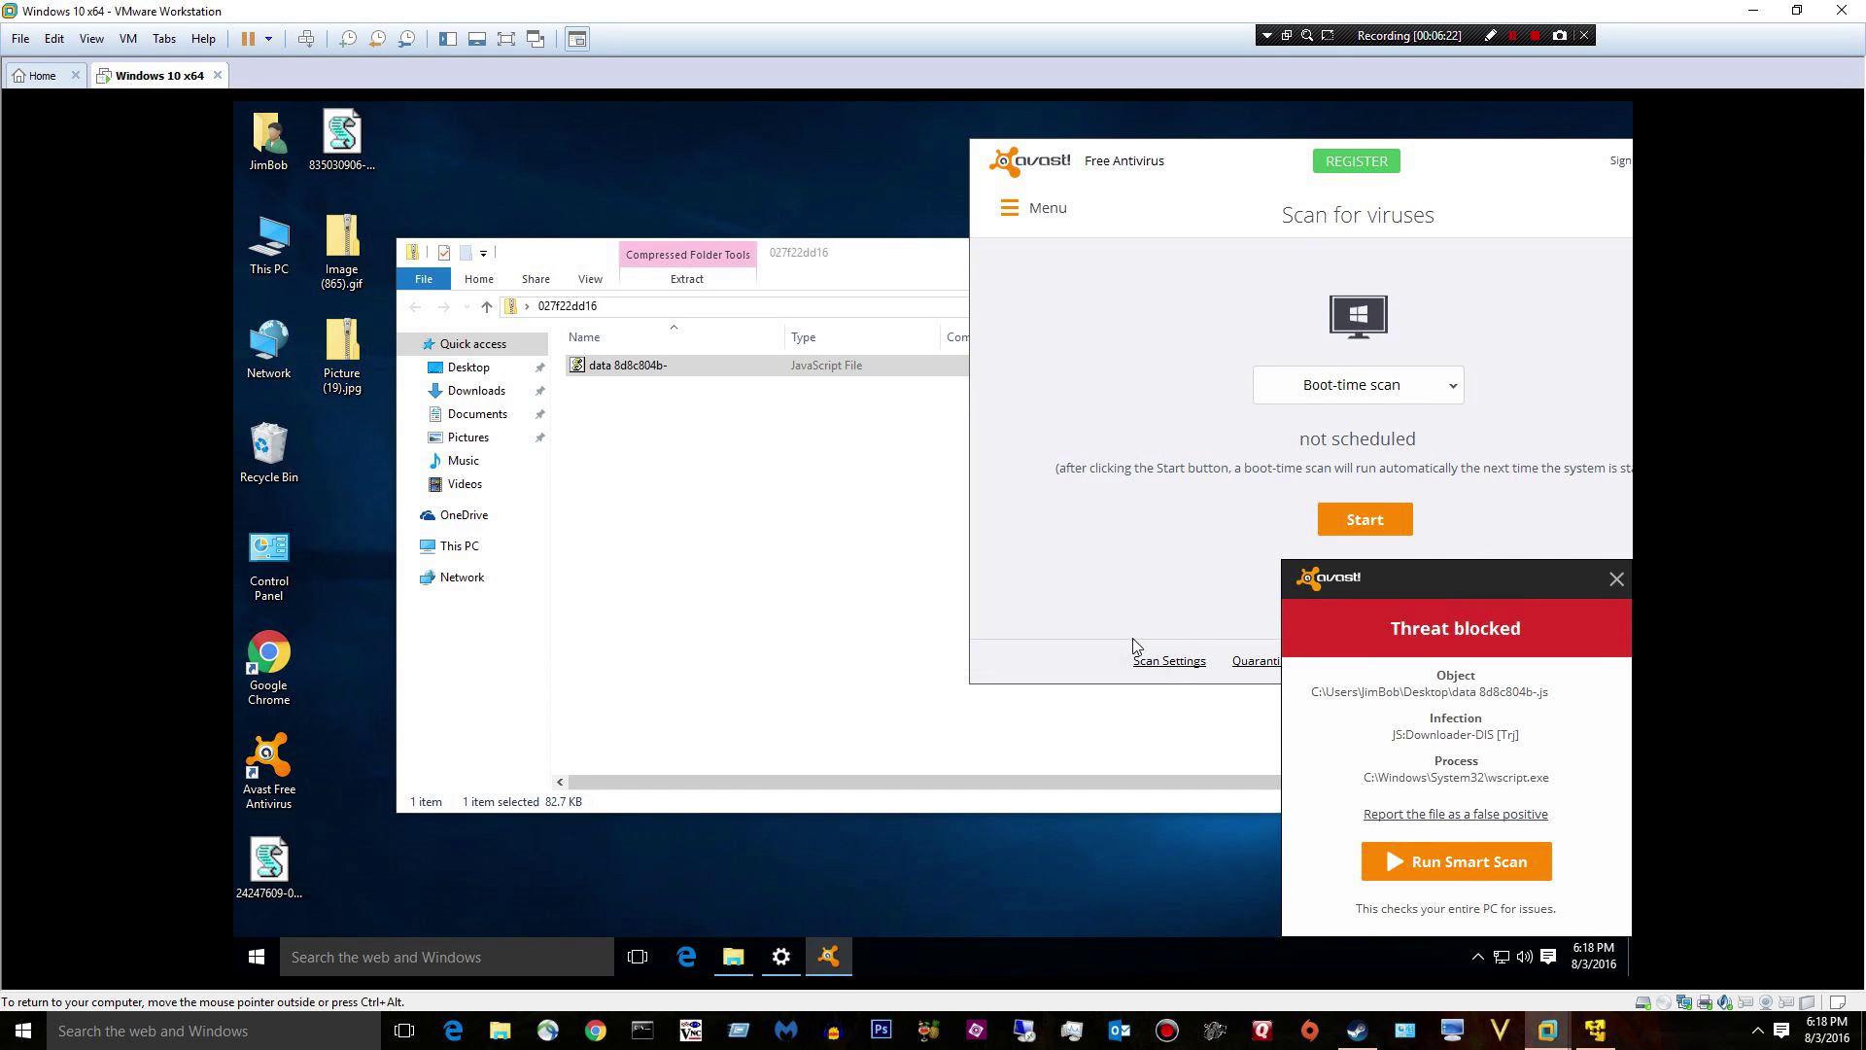
click(1617, 578)
drag(898, 258, 703, 301)
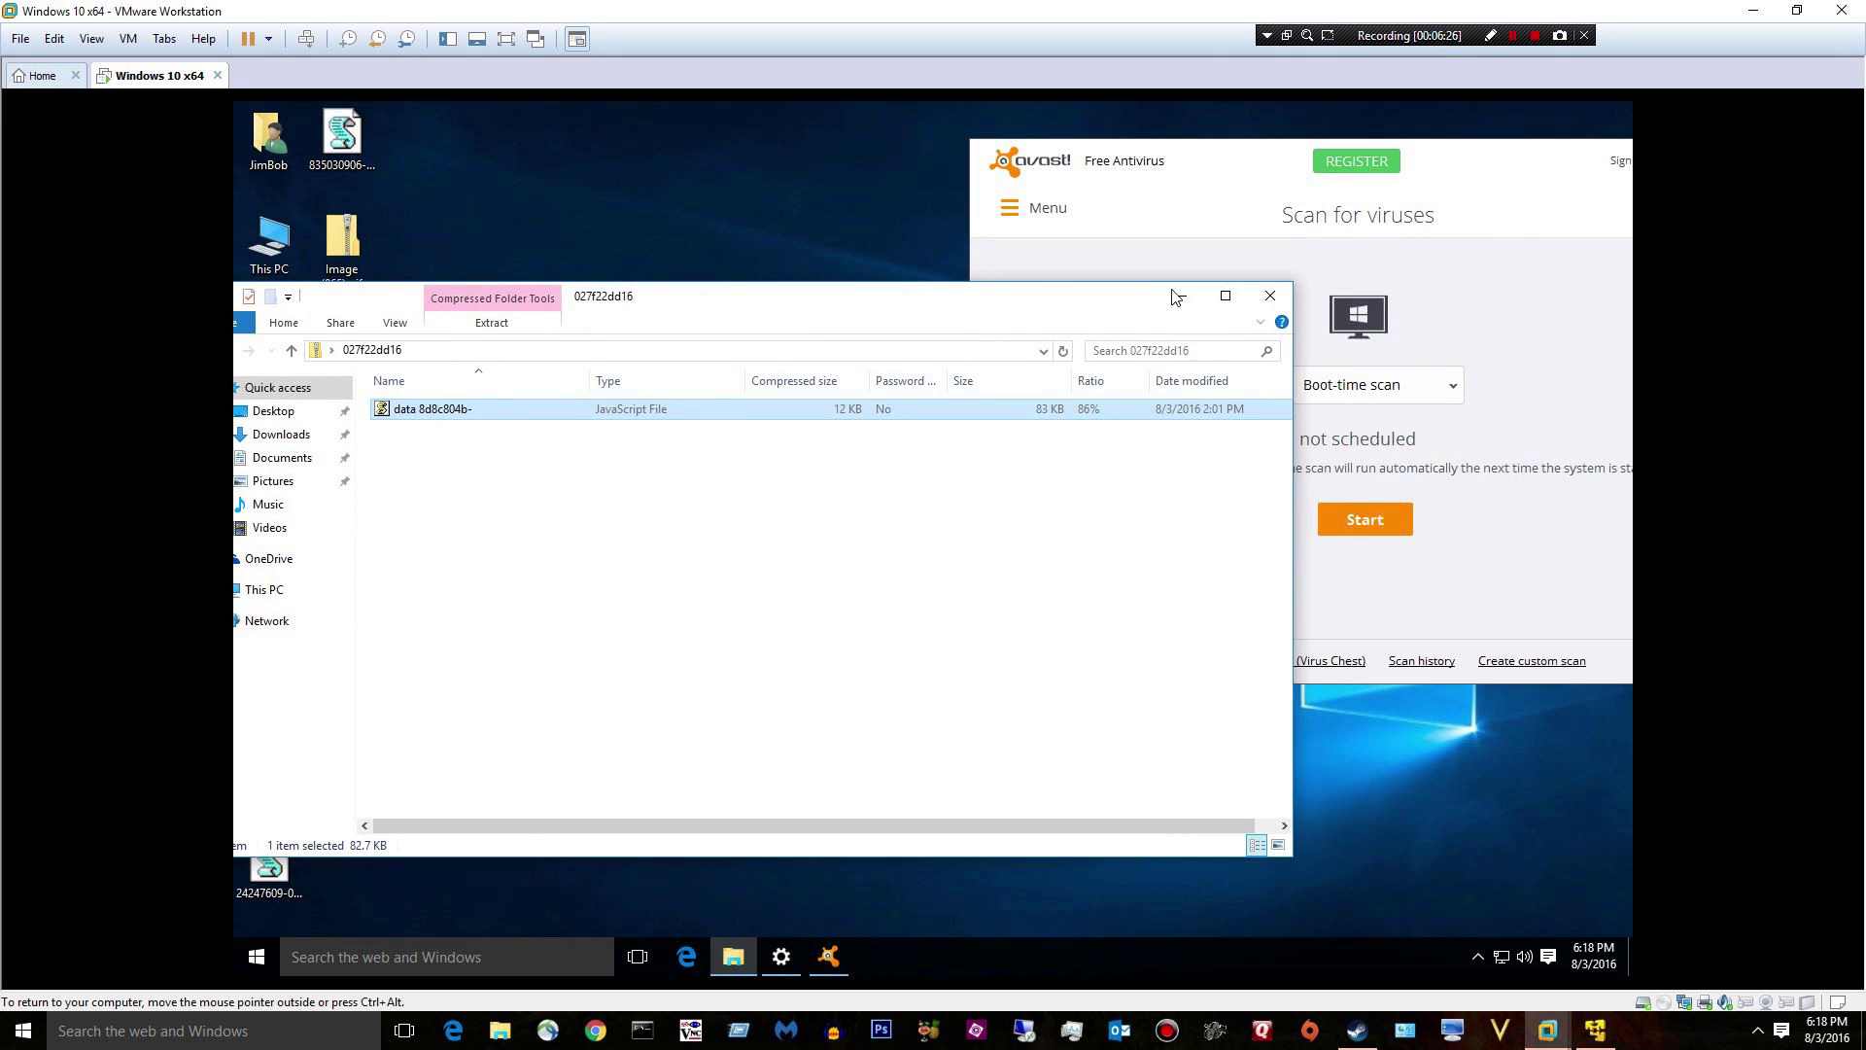
- Close the zip window, schedule the boot-time scan, download its components and restart now
click(1270, 305)
drag(1216, 175, 831, 252)
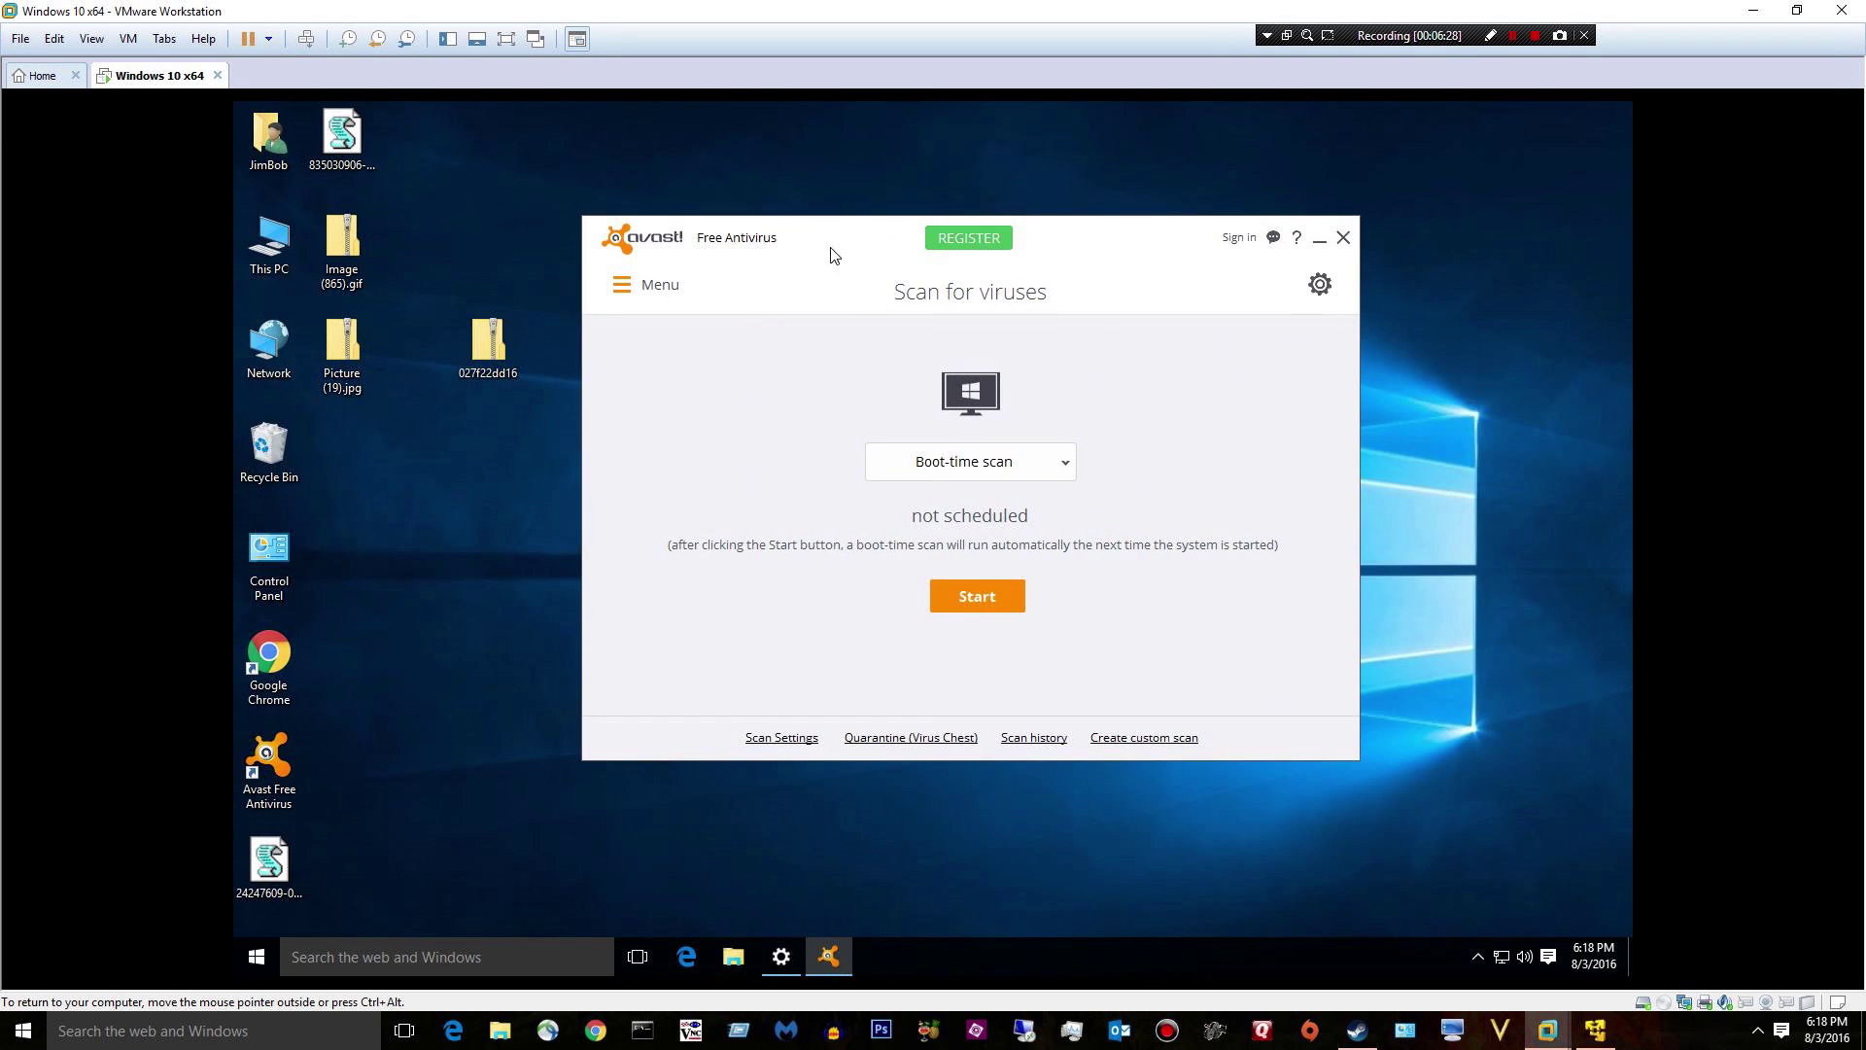
click(973, 609)
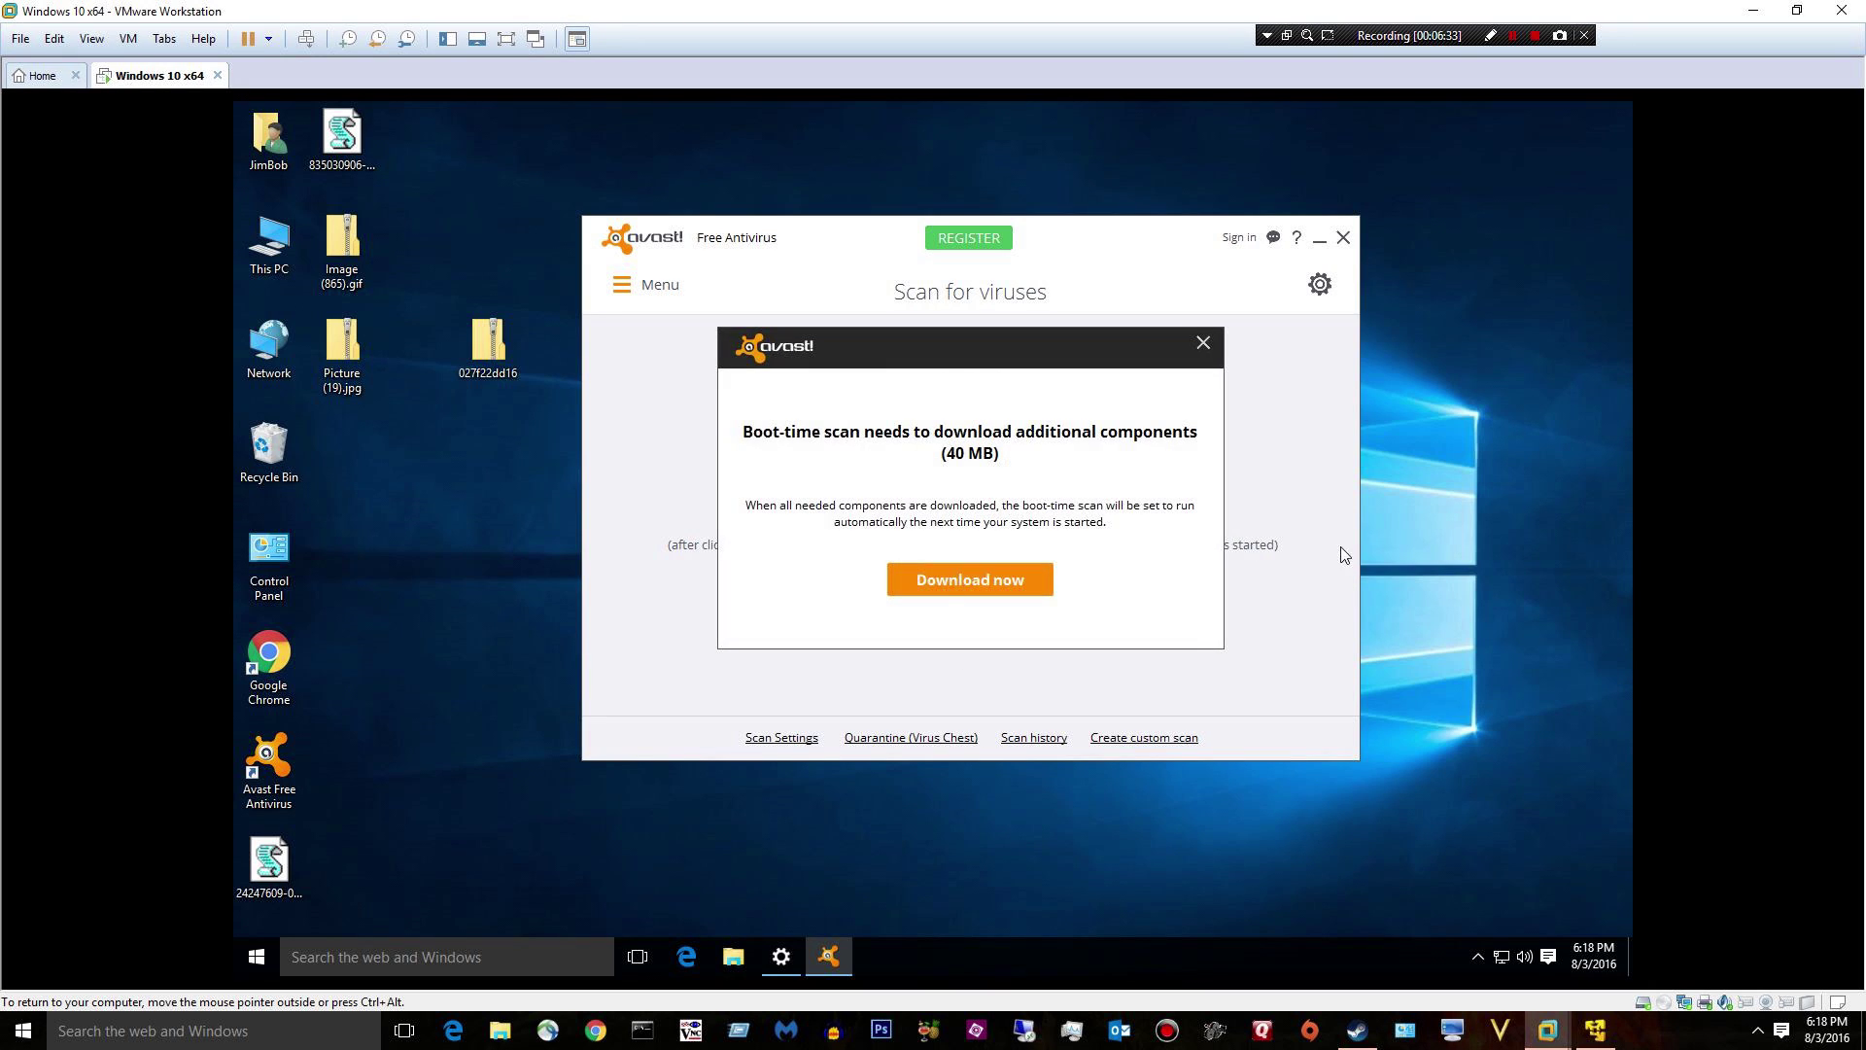
click(955, 581)
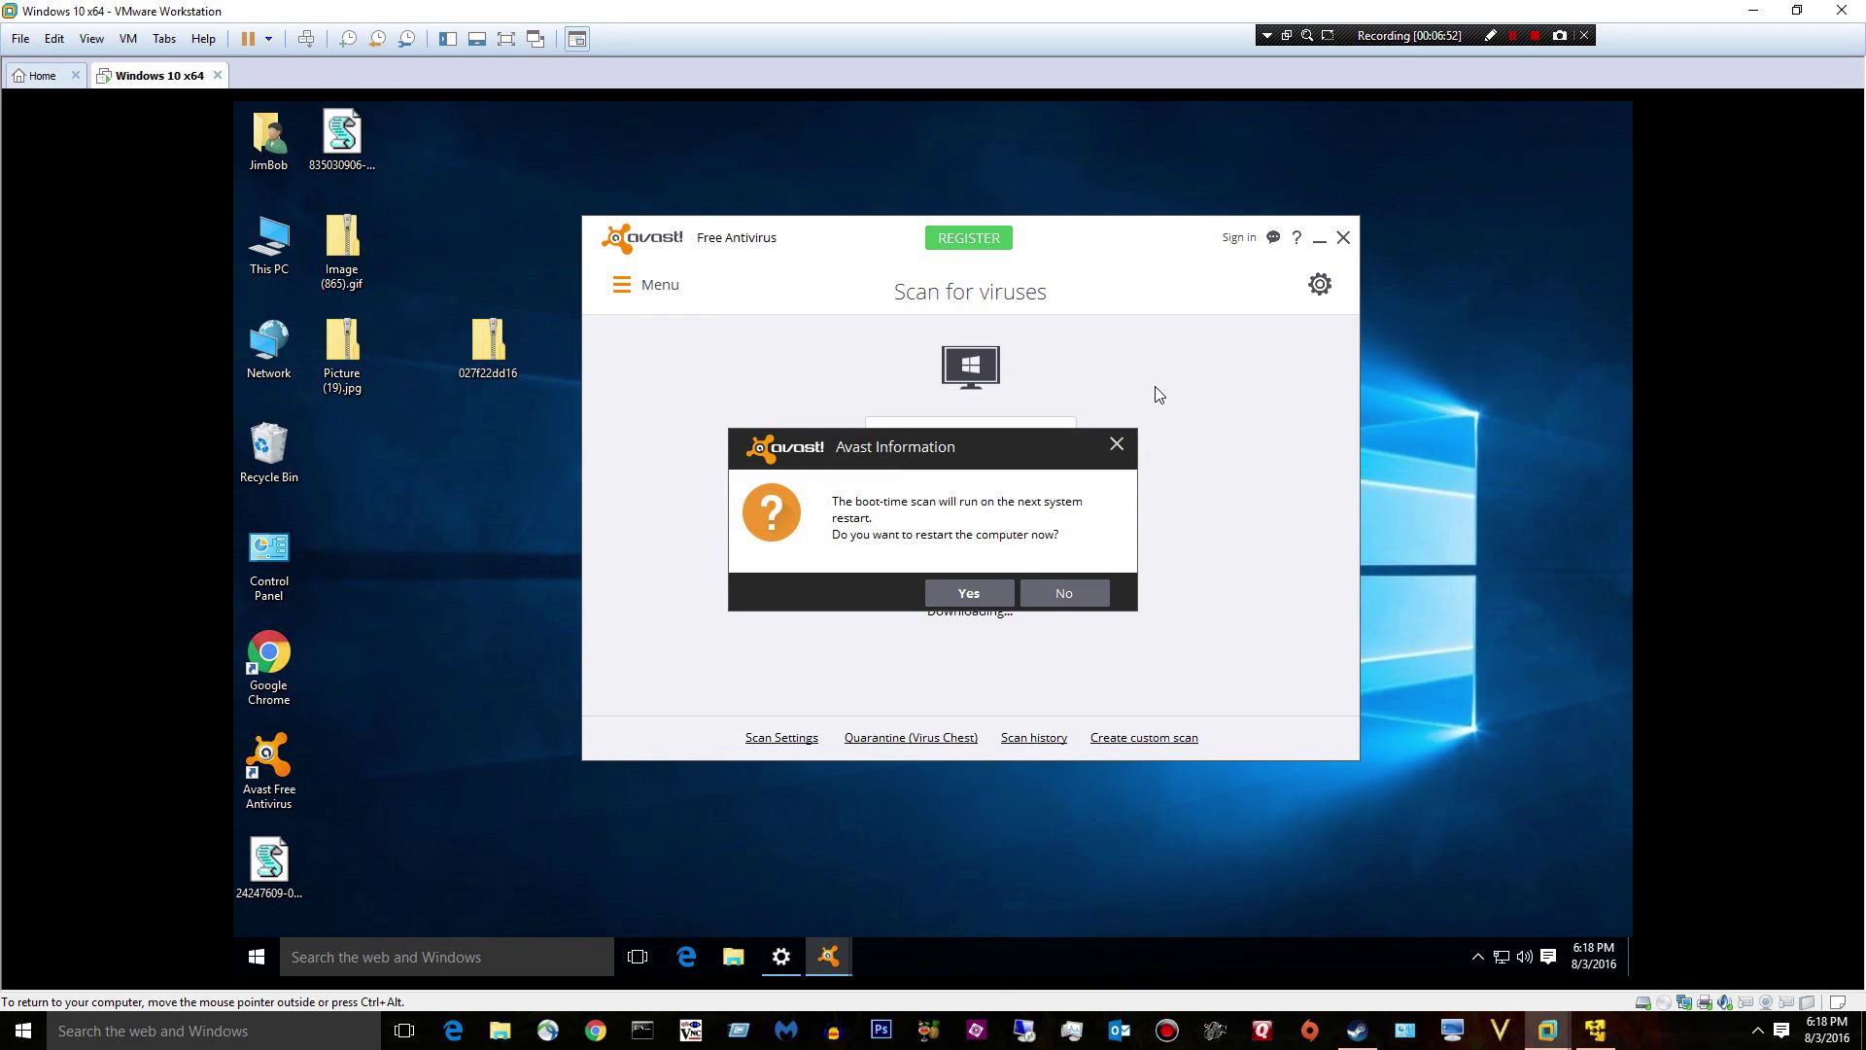
click(958, 595)
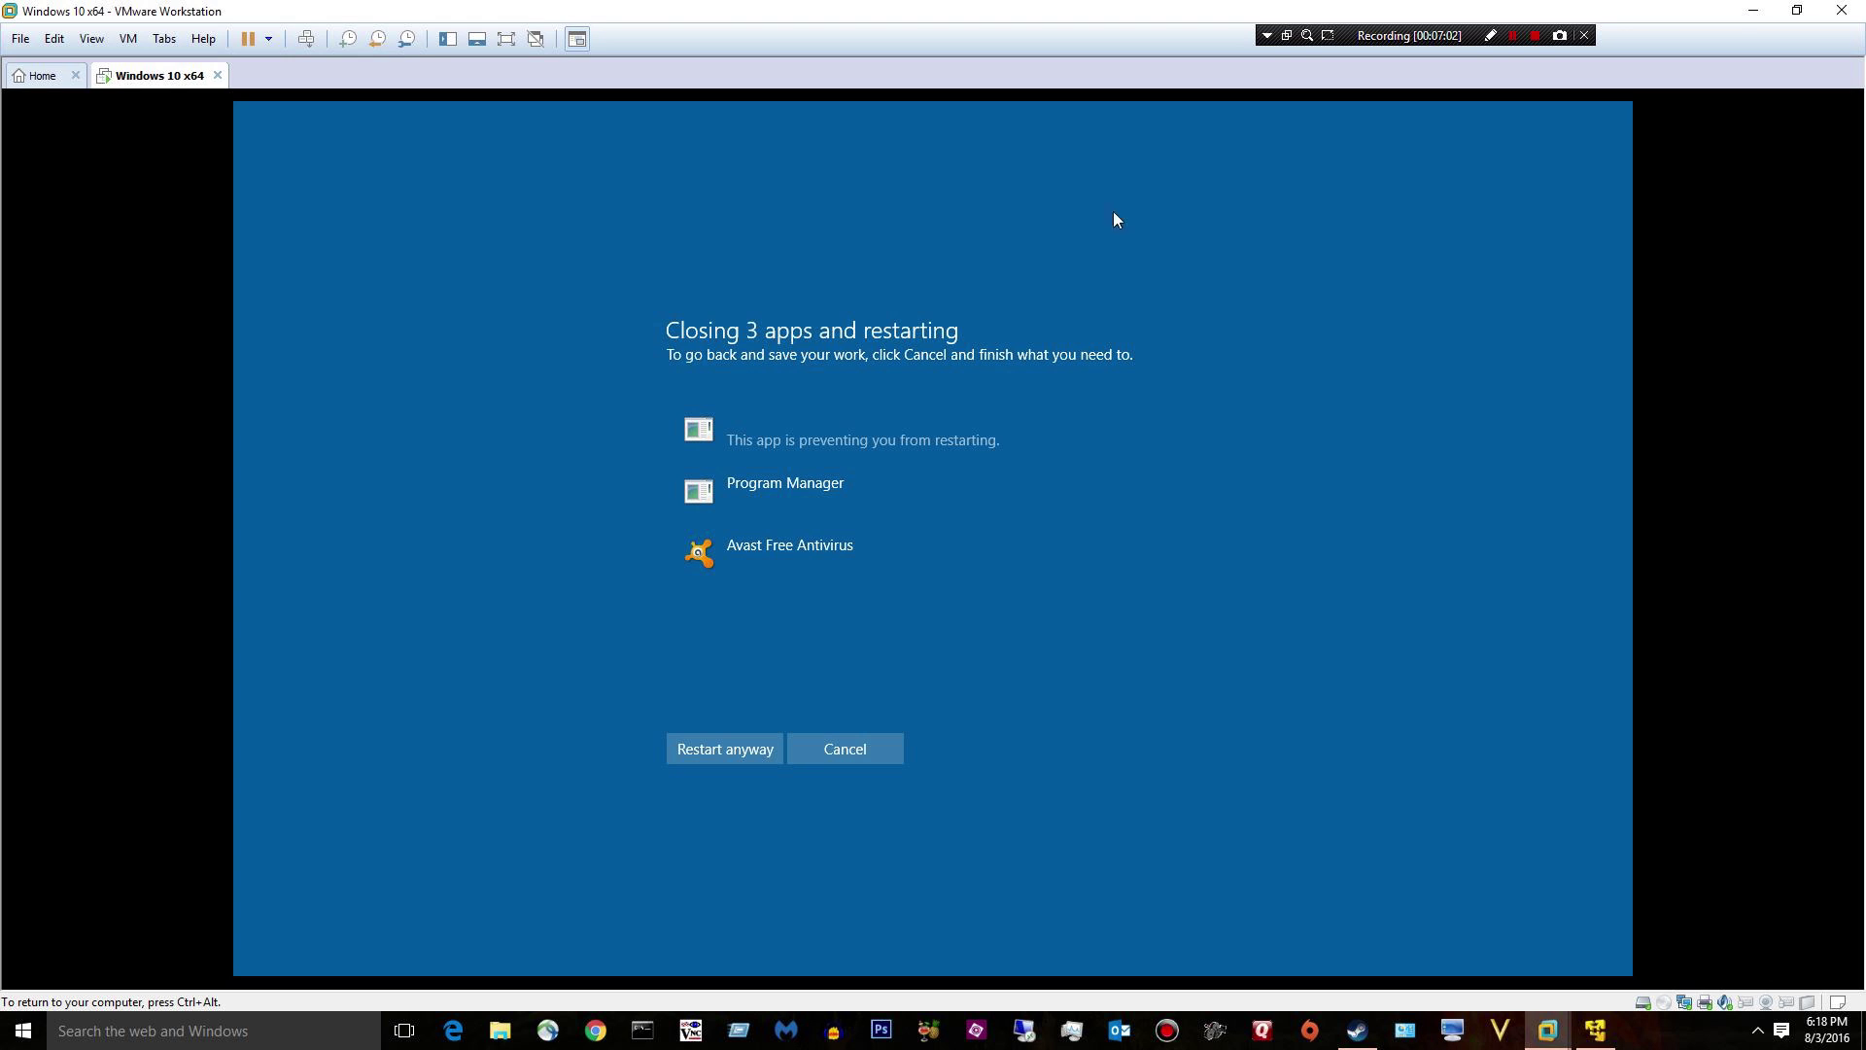
- Restart anyway, let the boot-time scan finish, then rearrange the script samples and the Avast window
click(700, 745)
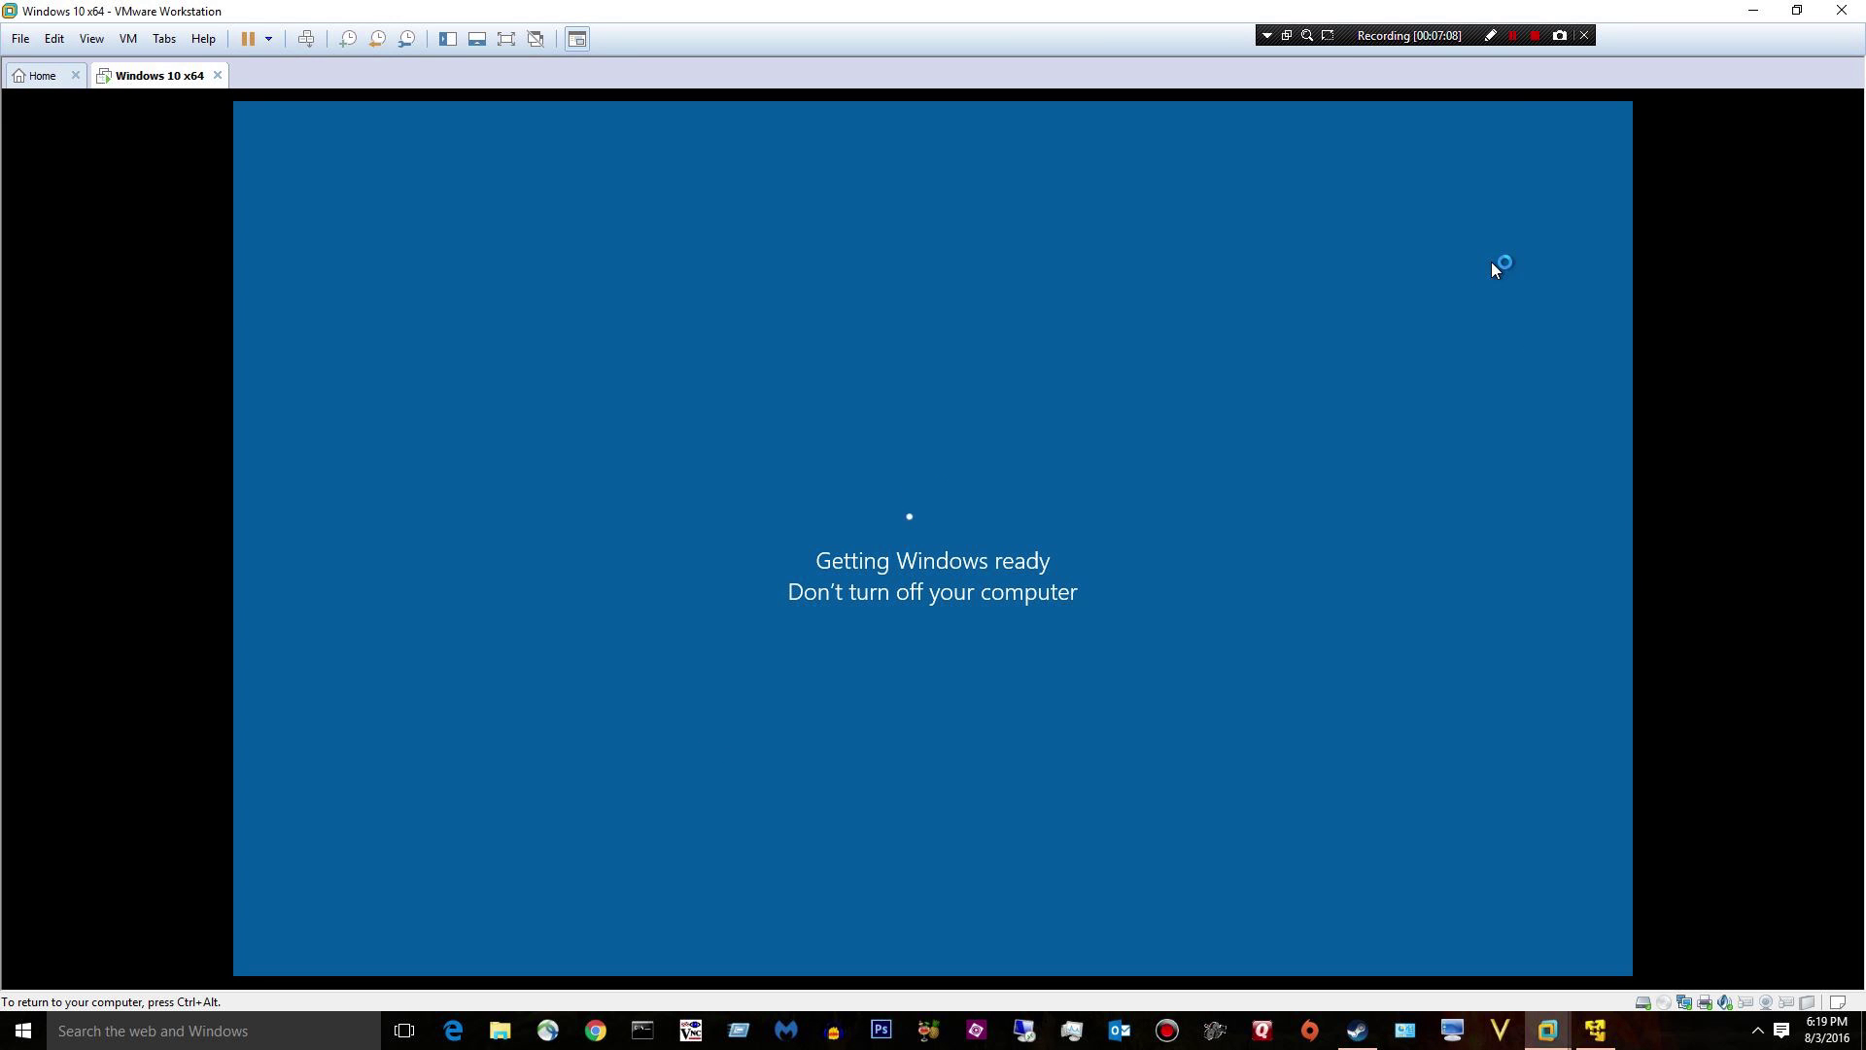
click(1512, 39)
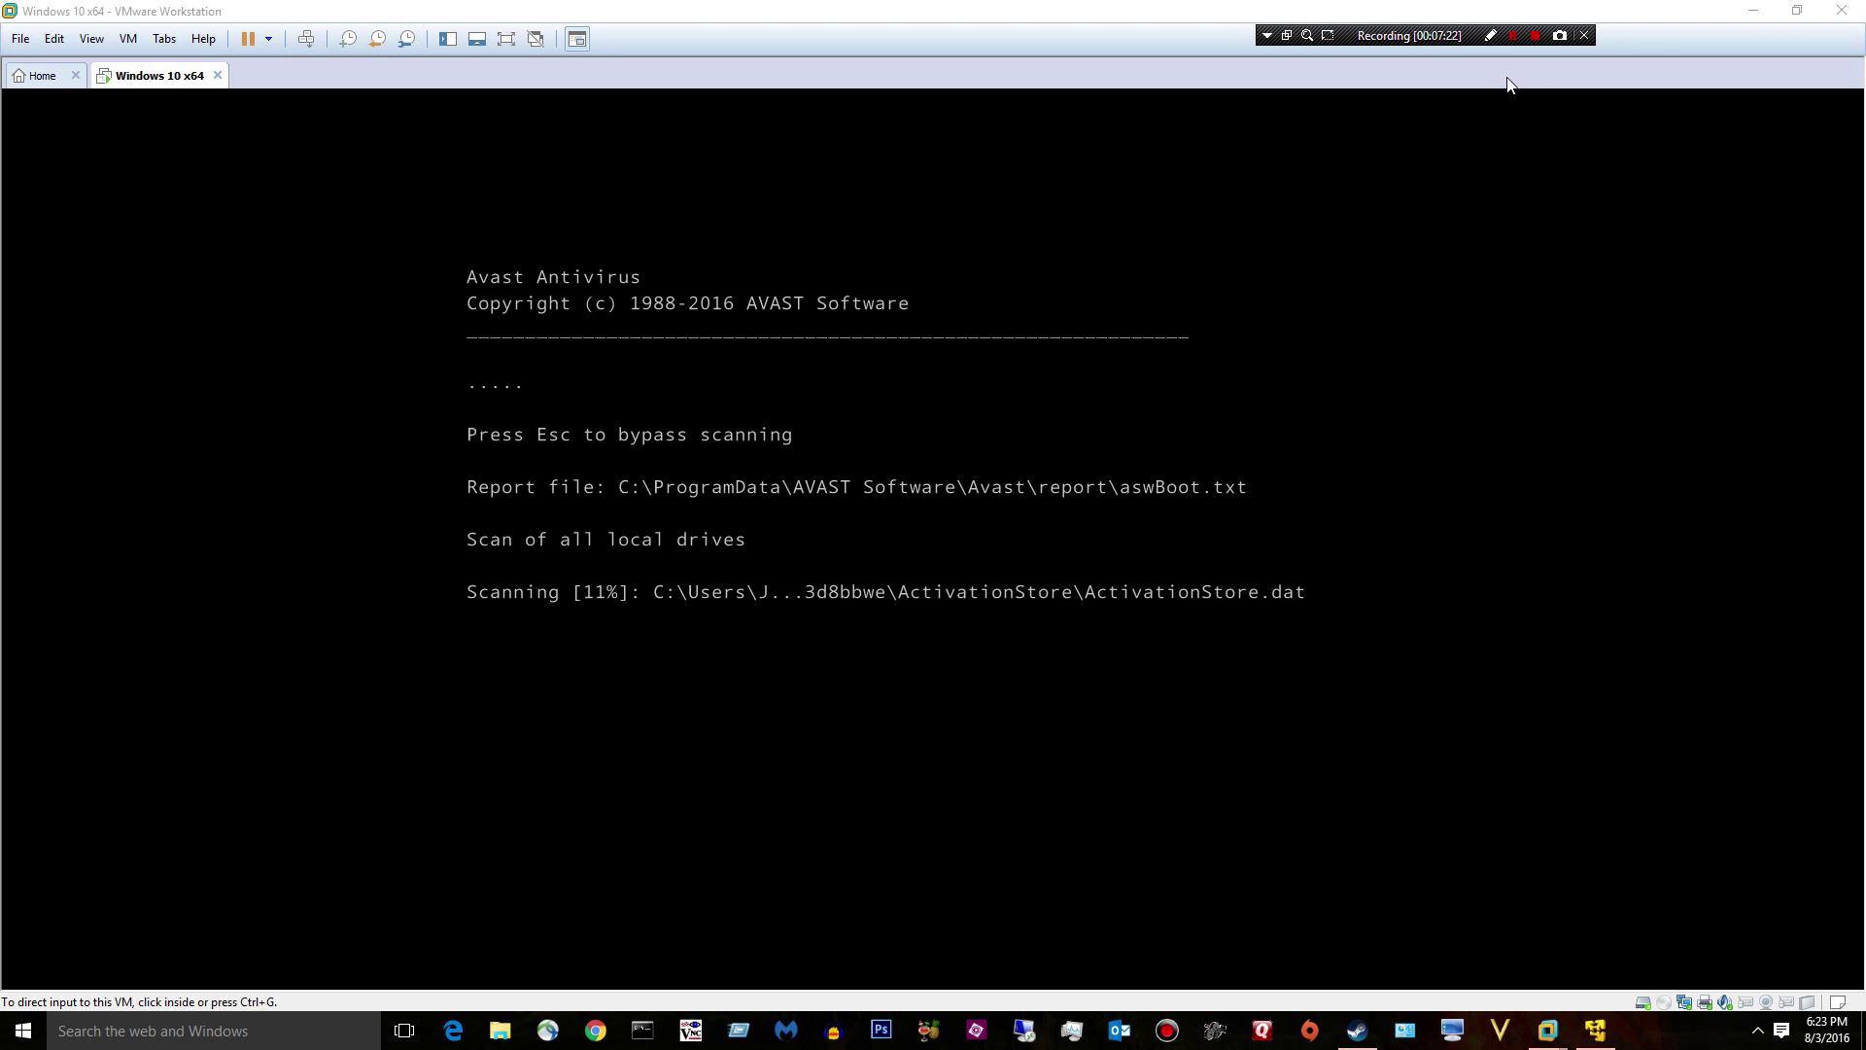
click(1512, 35)
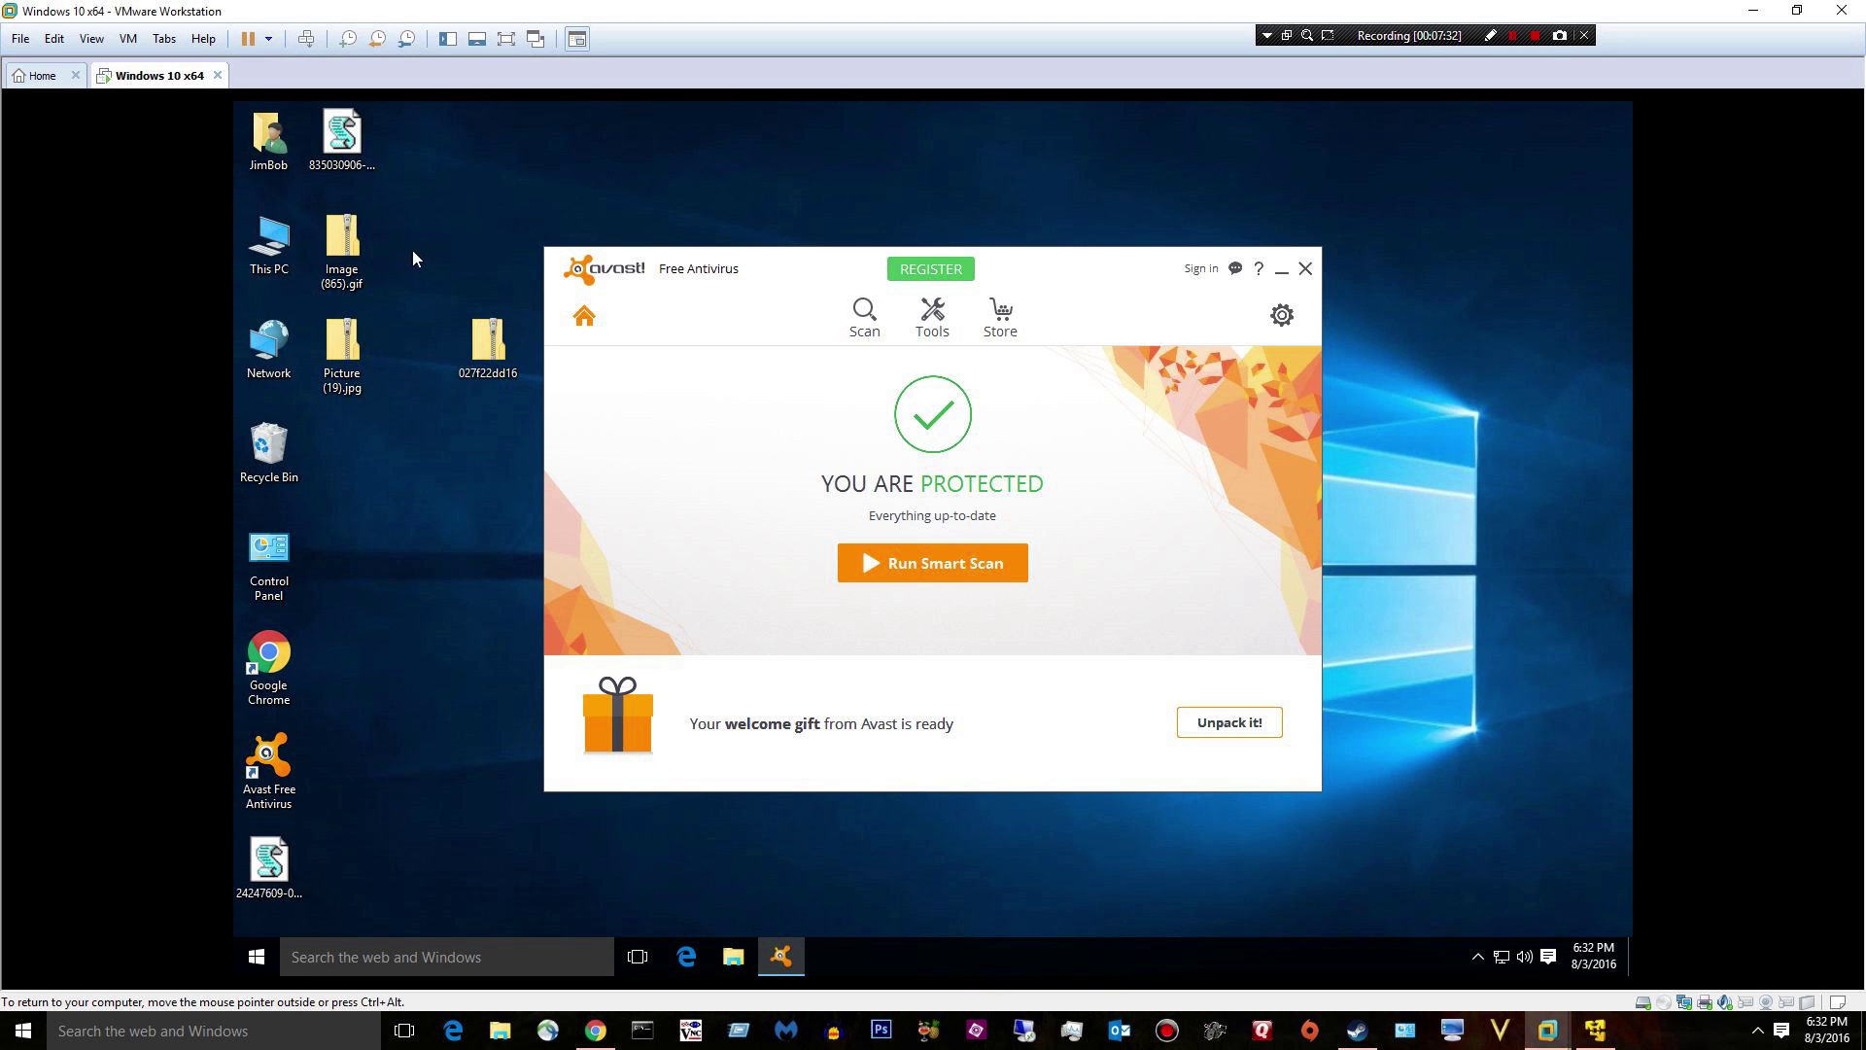
drag(300, 861, 447, 243)
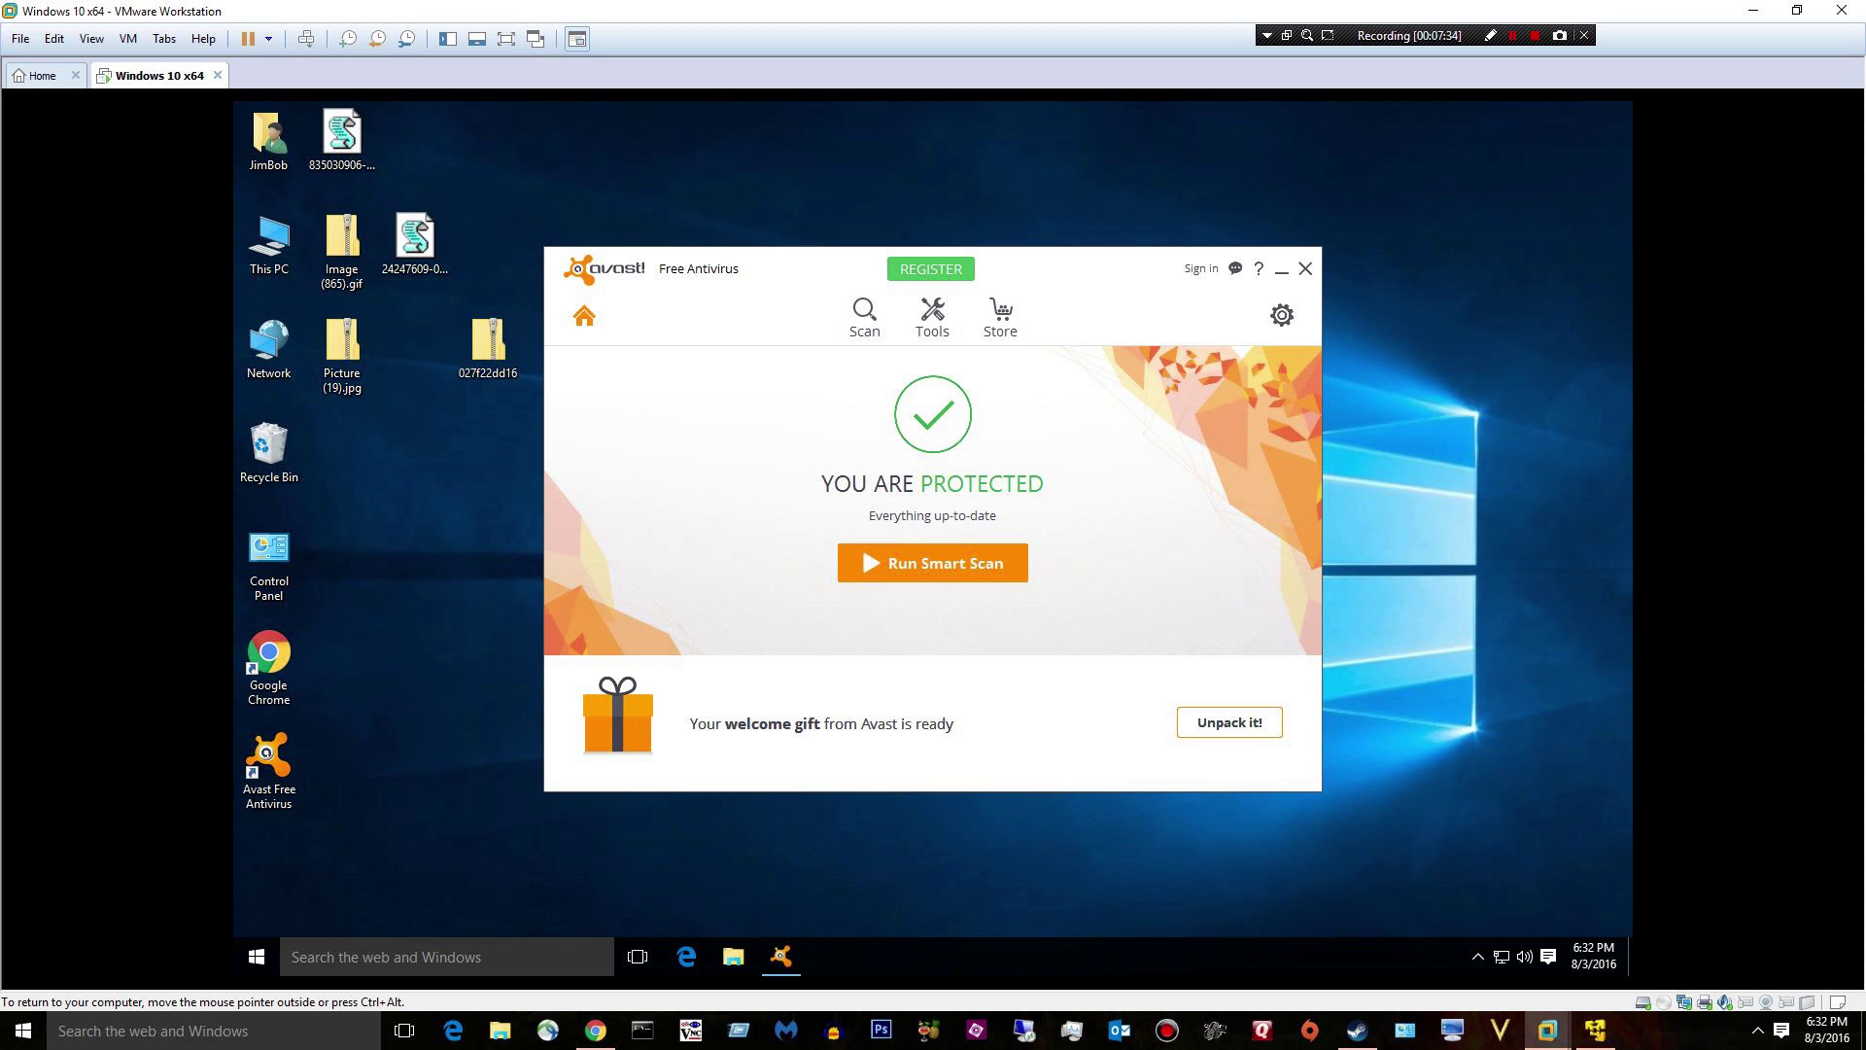
drag(715, 256, 785, 236)
drag(486, 367, 413, 361)
drag(342, 136, 451, 282)
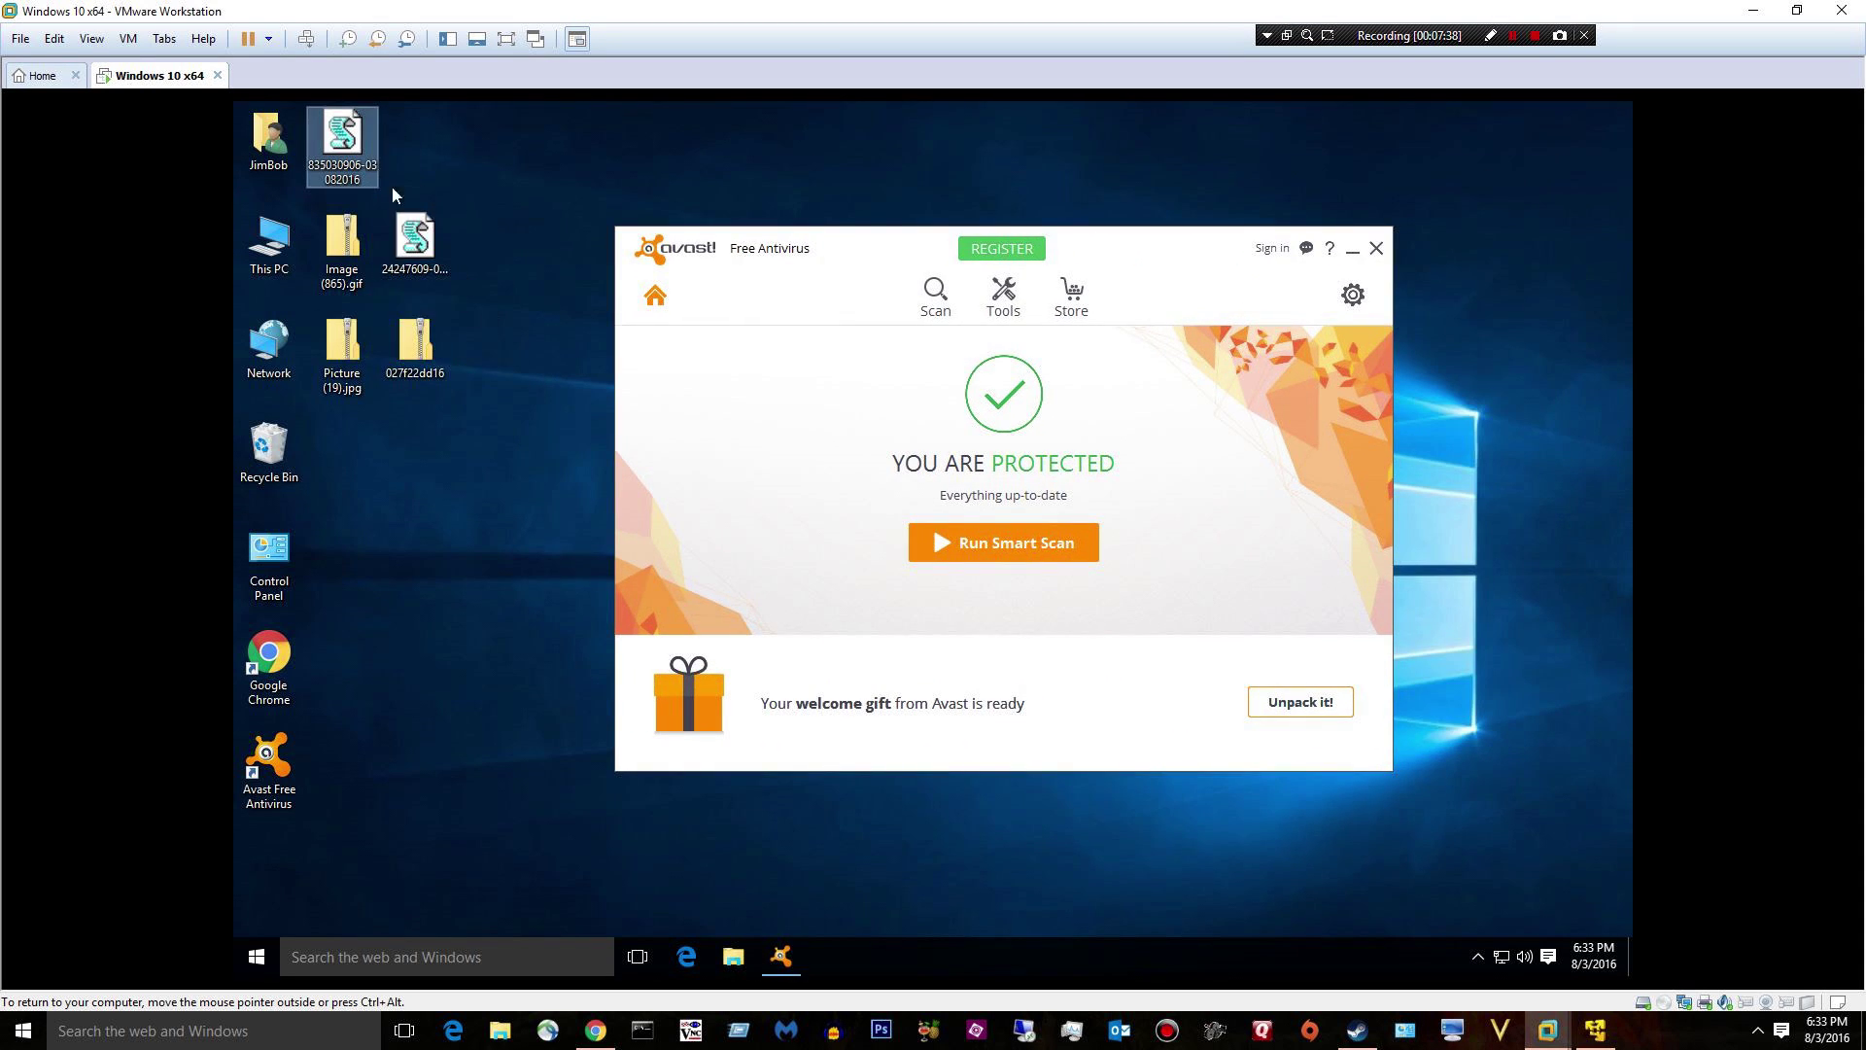
drag(393, 195, 544, 311)
drag(554, 488, 377, 208)
click(435, 400)
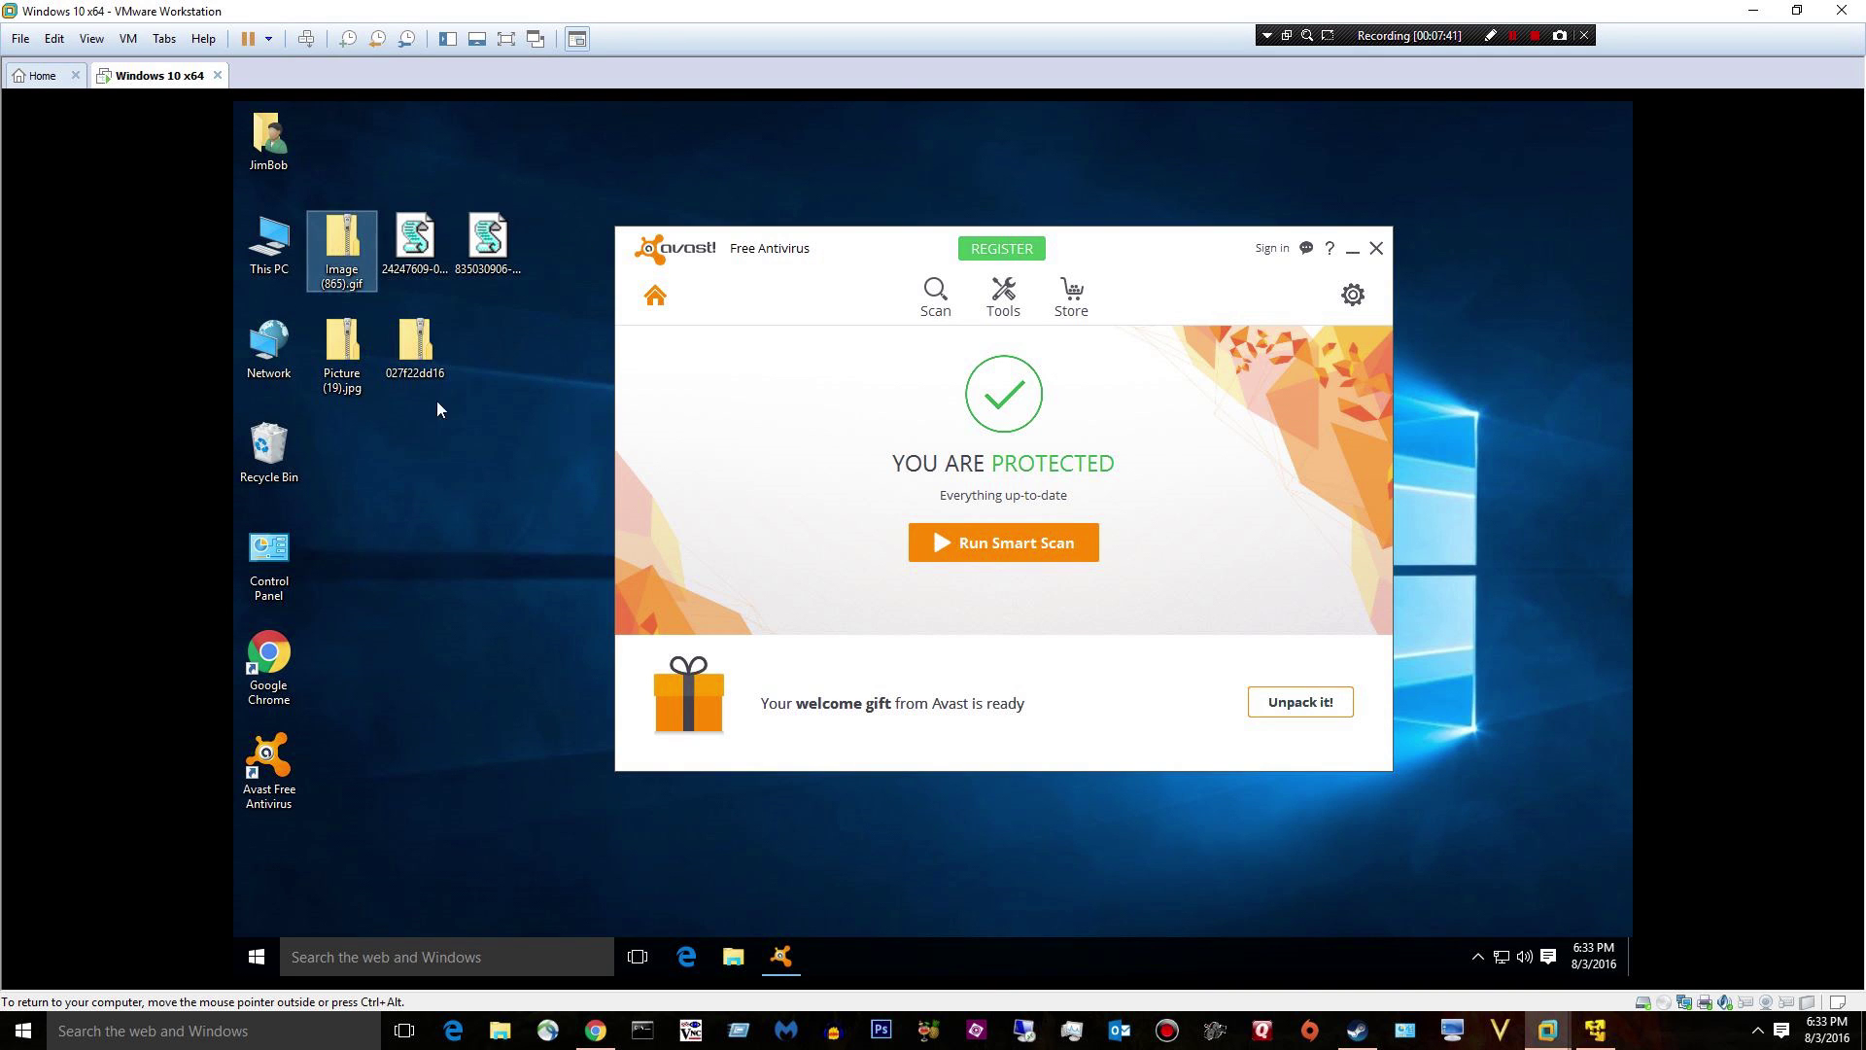
click(492, 350)
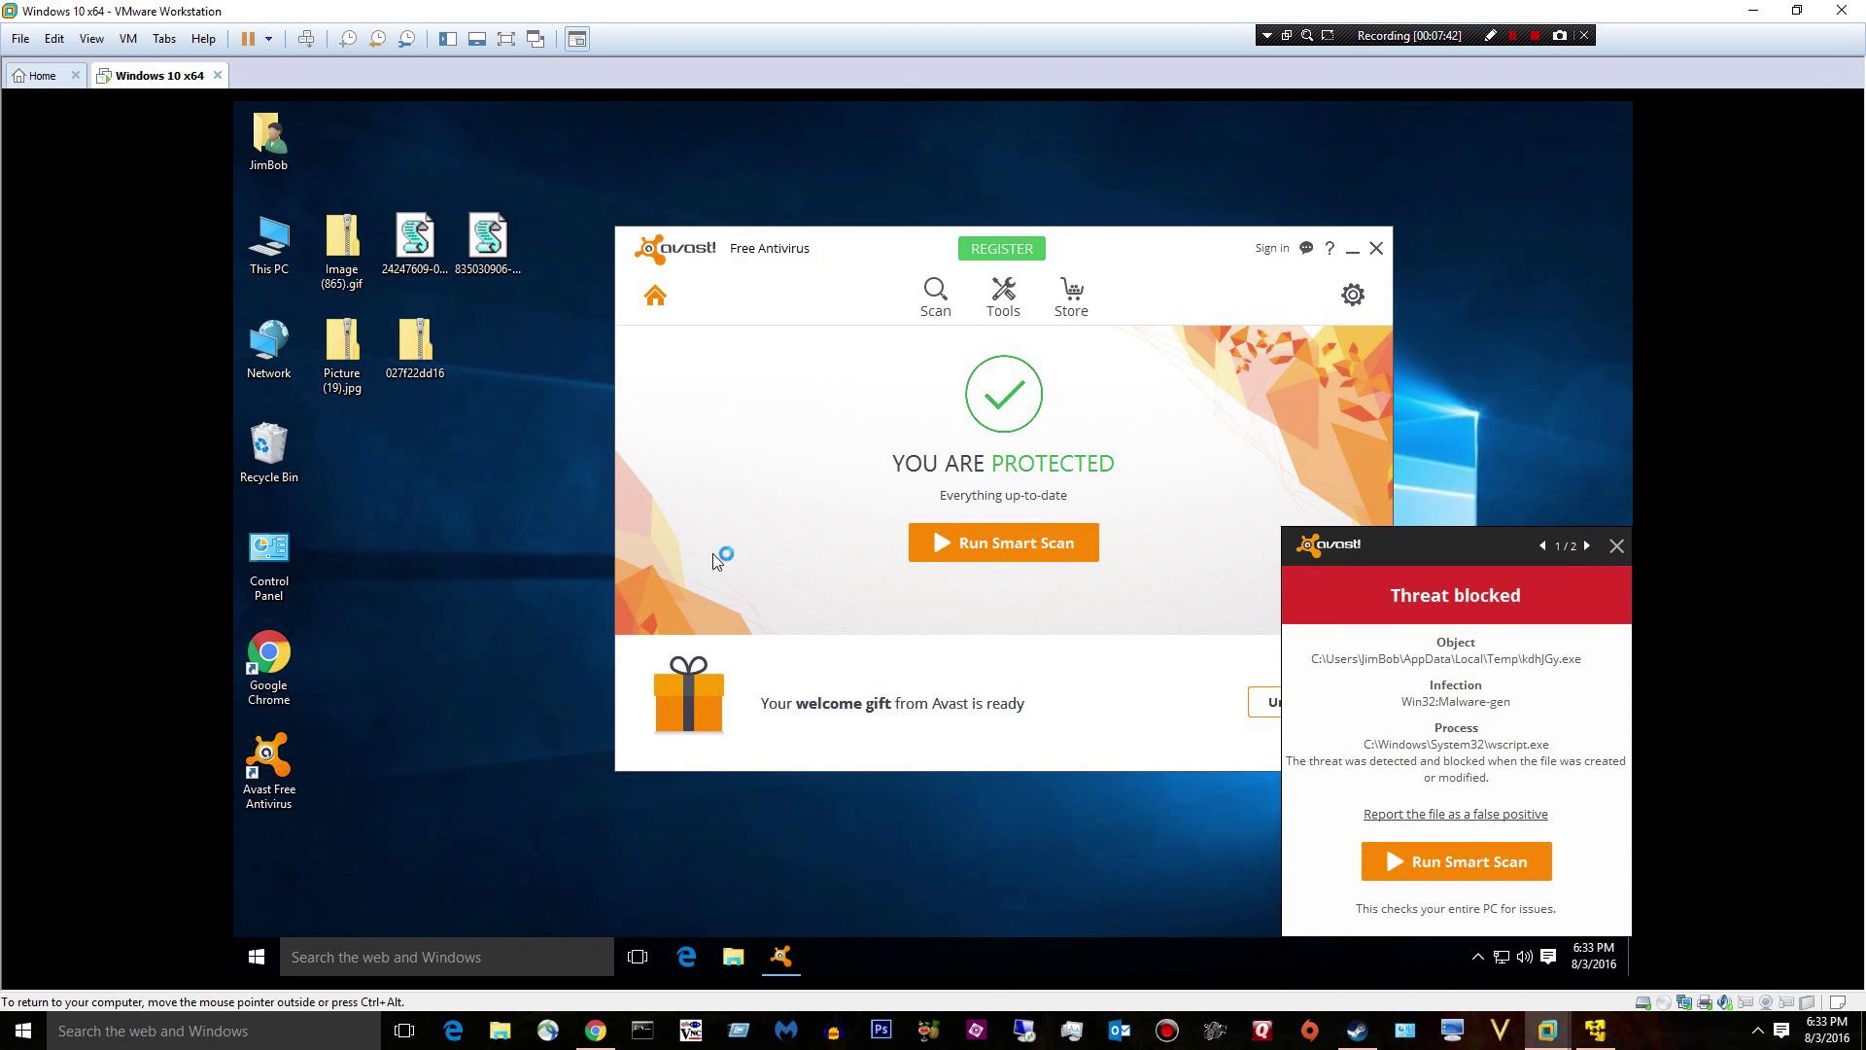
- Dismiss the Threat blocked alert and boot-time scan recommendation, then select all five samples
click(1617, 546)
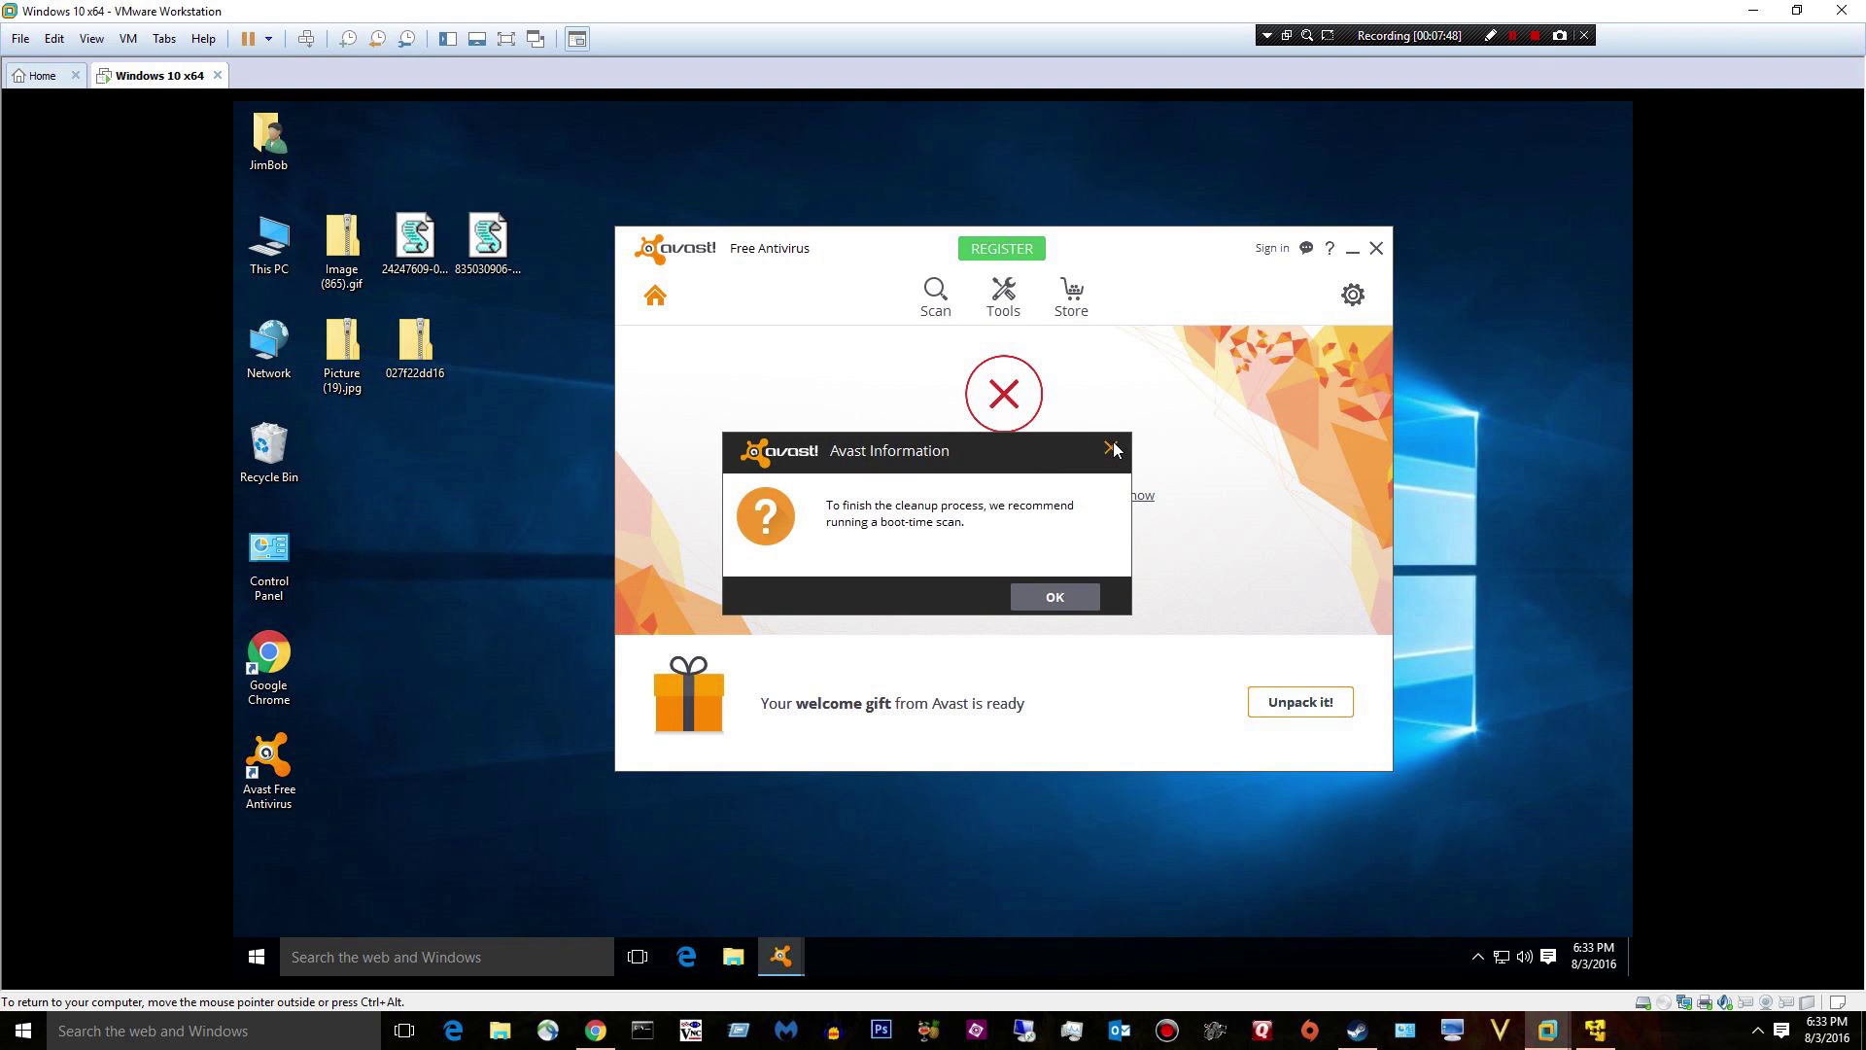
click(1110, 448)
drag(555, 457, 333, 244)
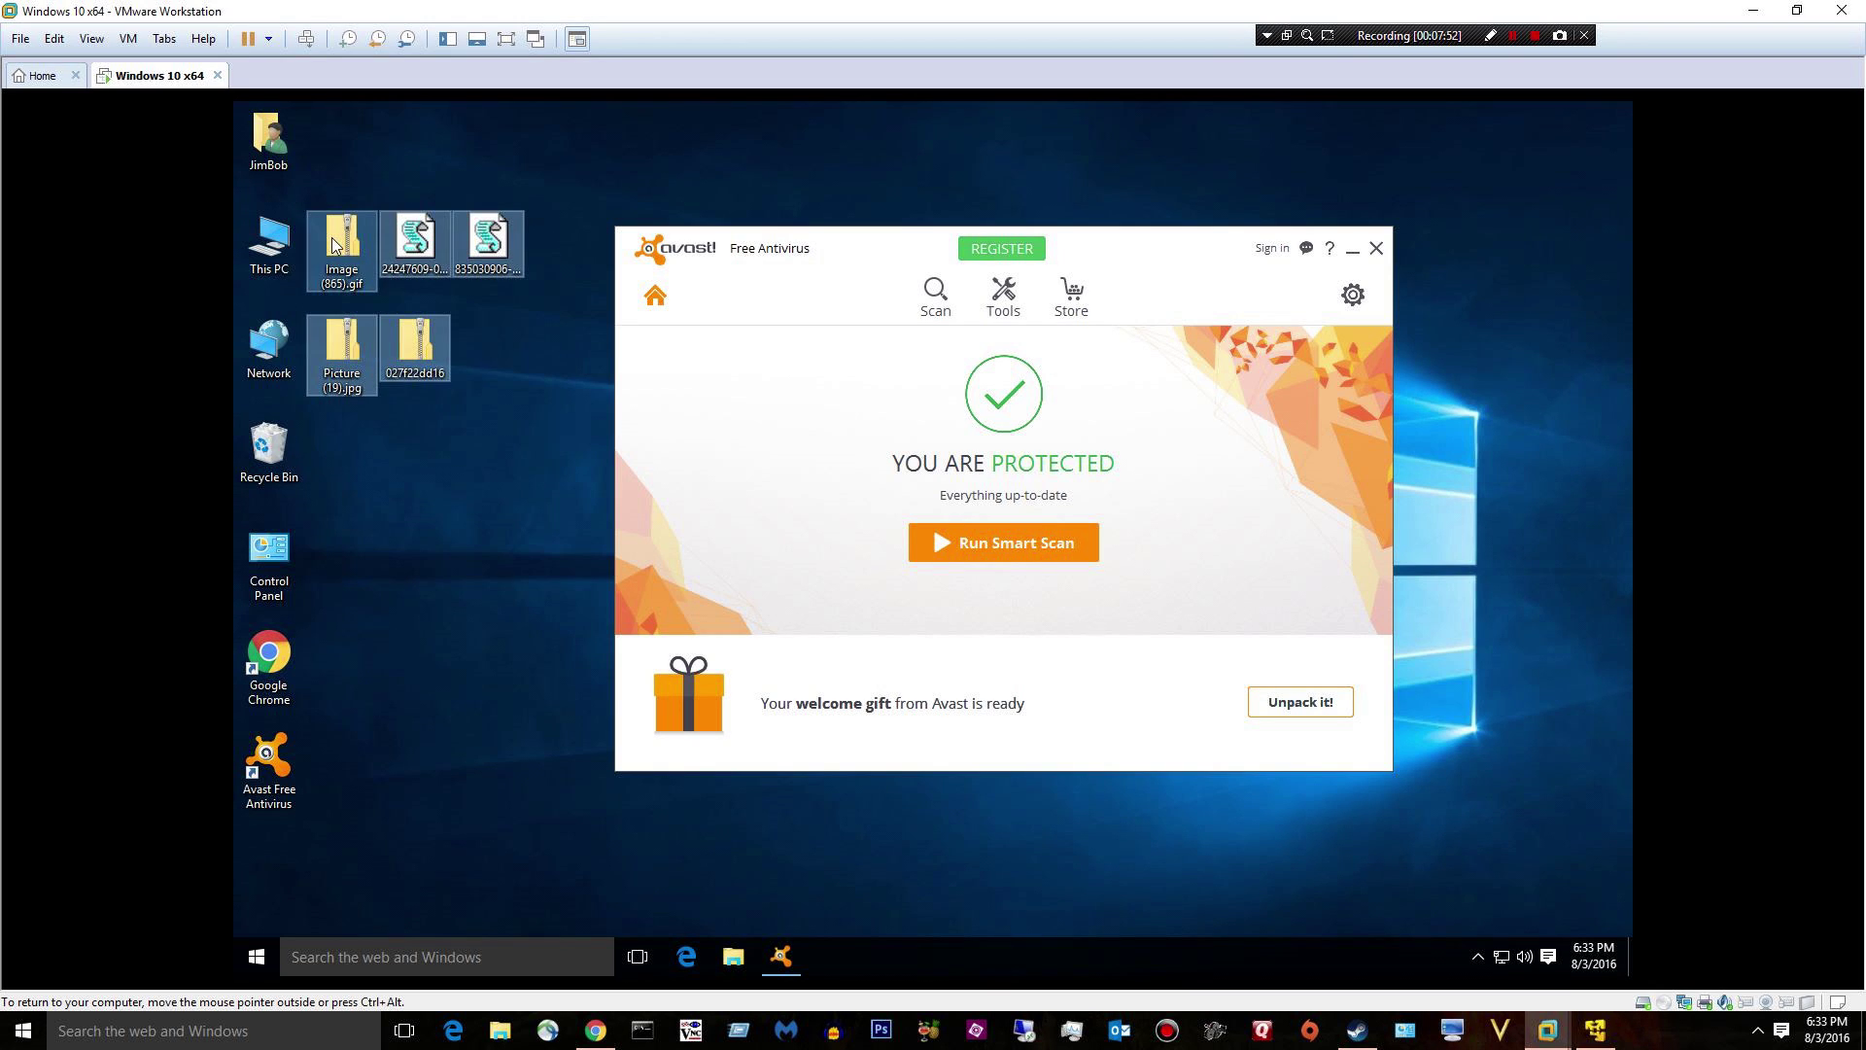
- Scan the five samples with Avast, closing the no-threat result and the Threat blocked alert
right_click(330, 238)
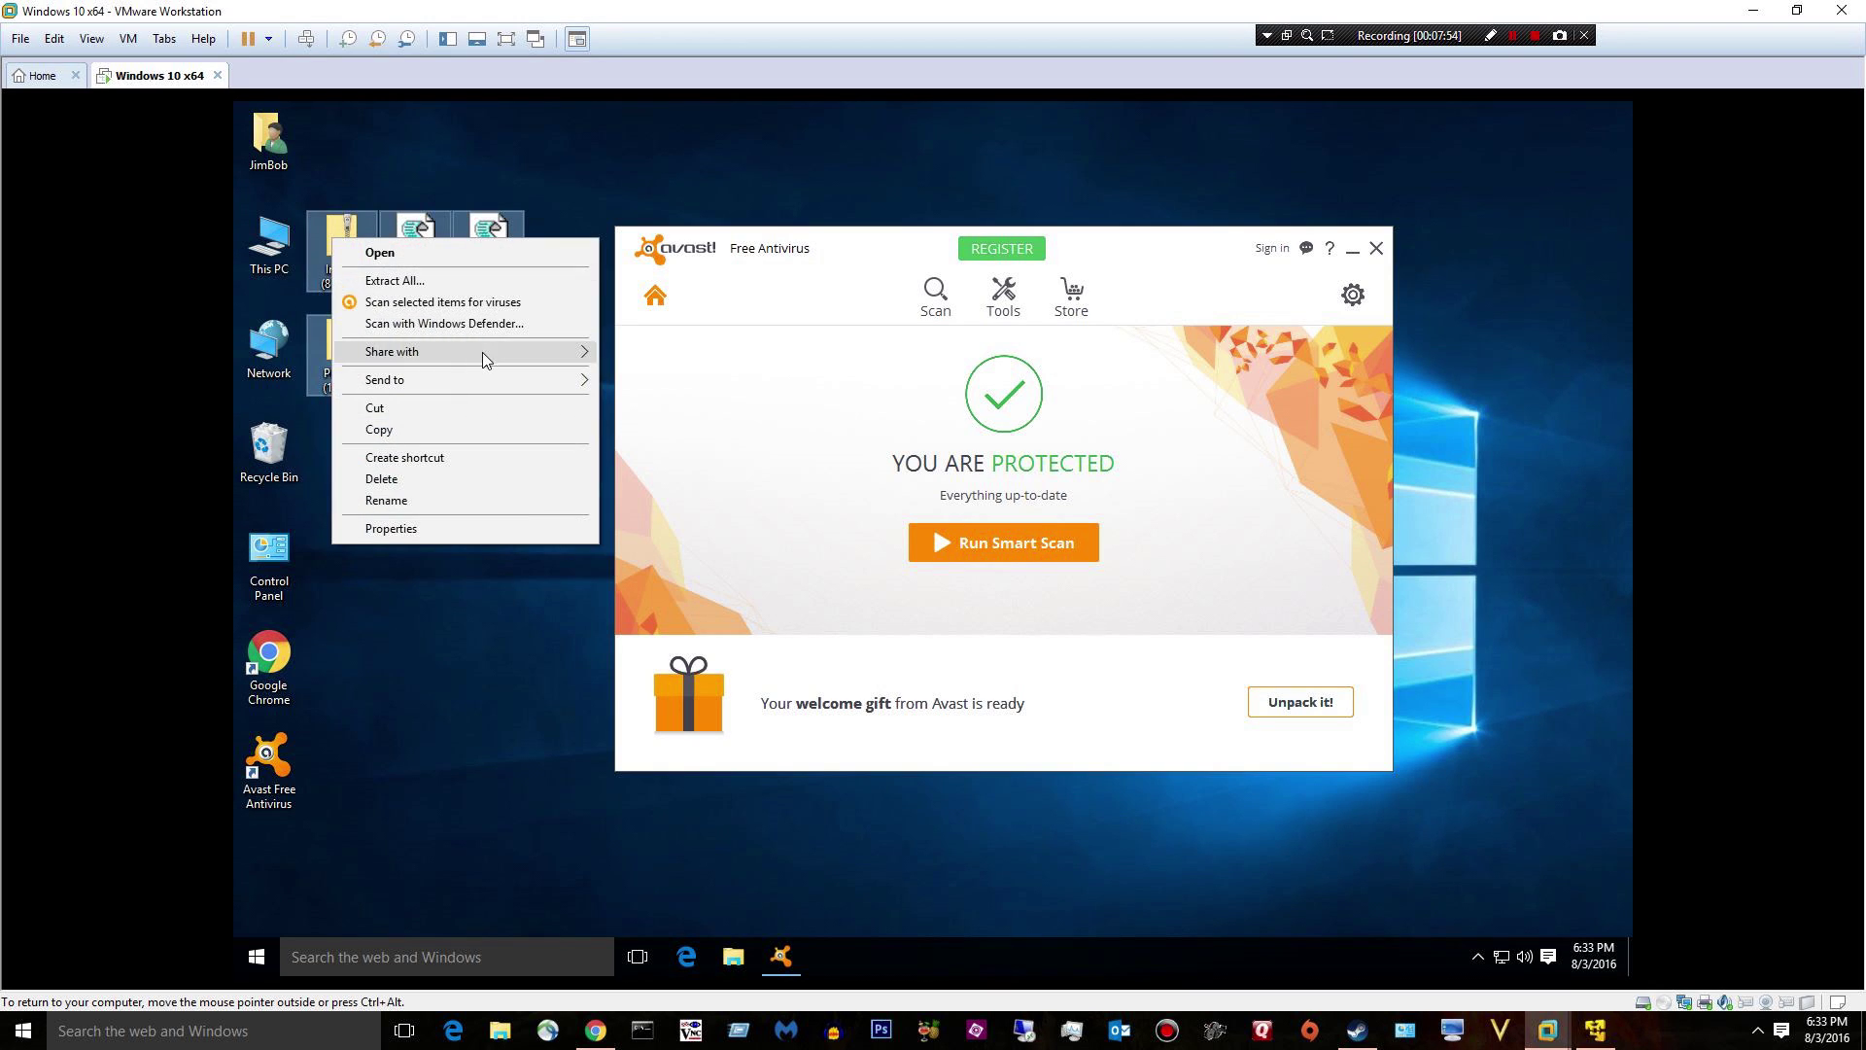
click(467, 304)
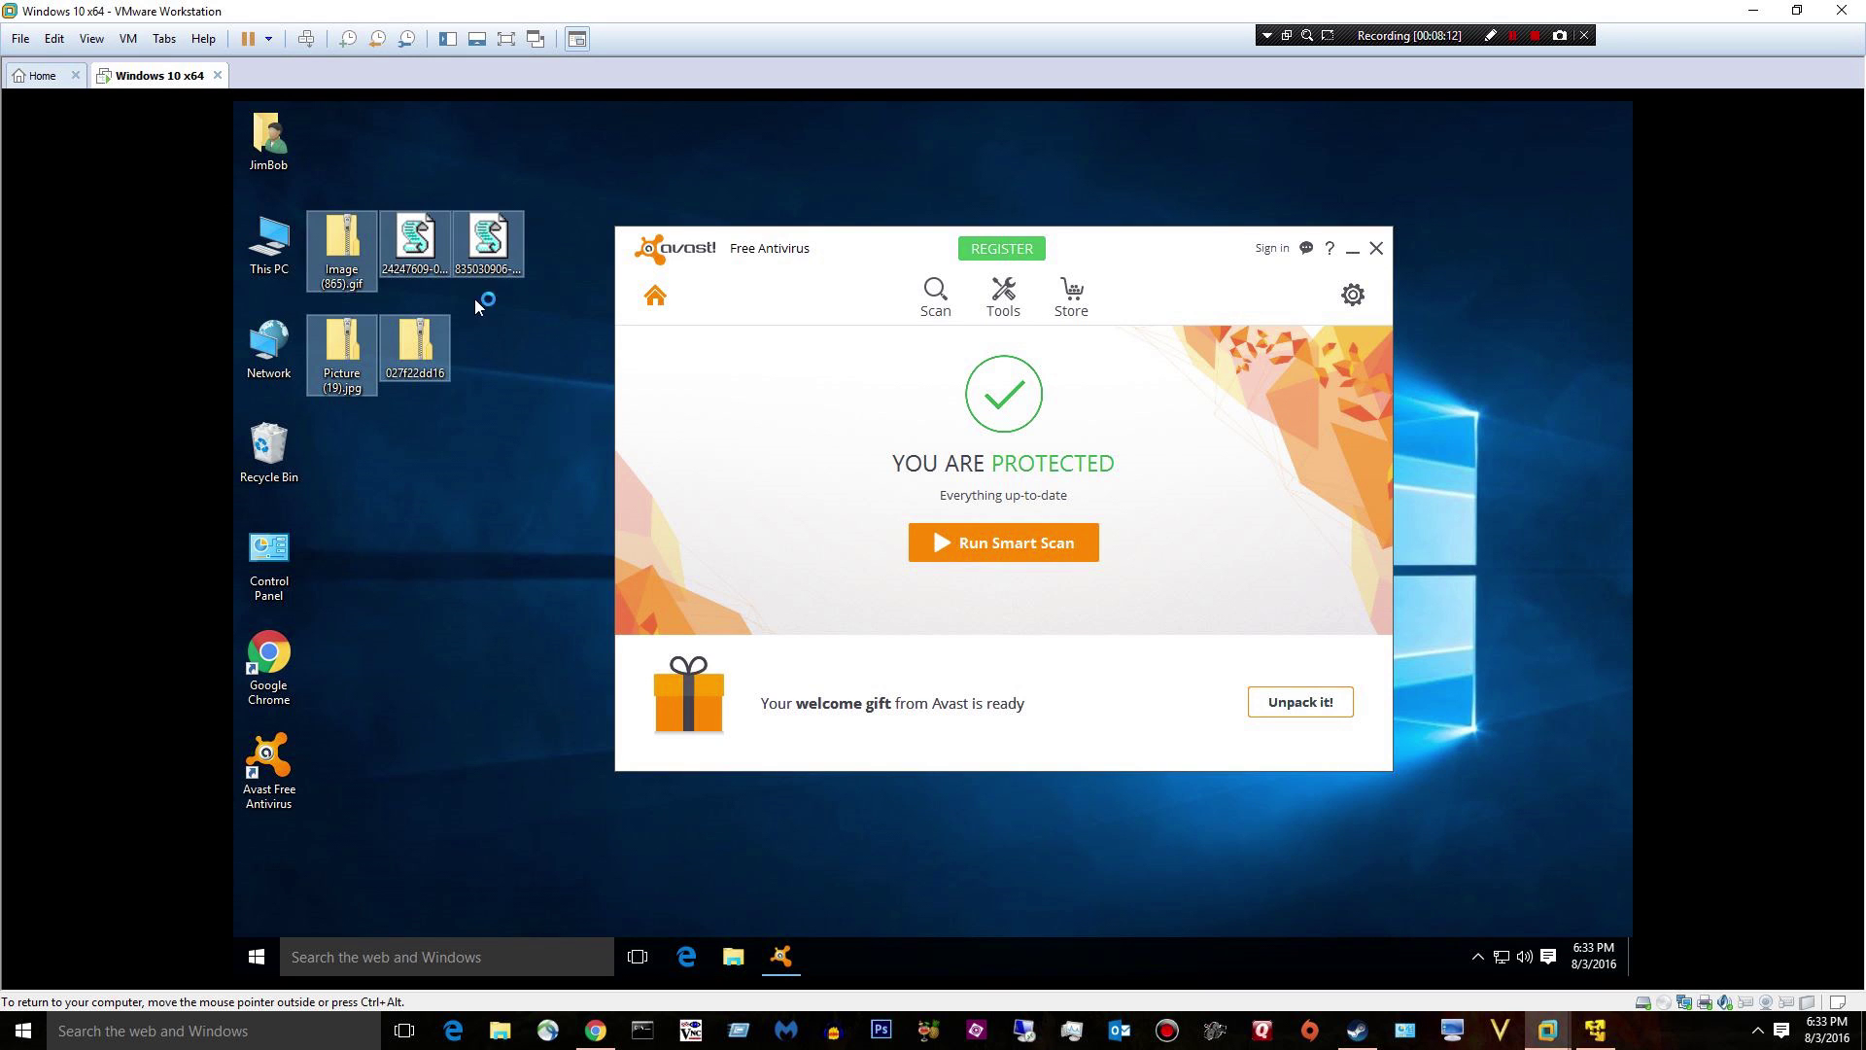
click(1351, 145)
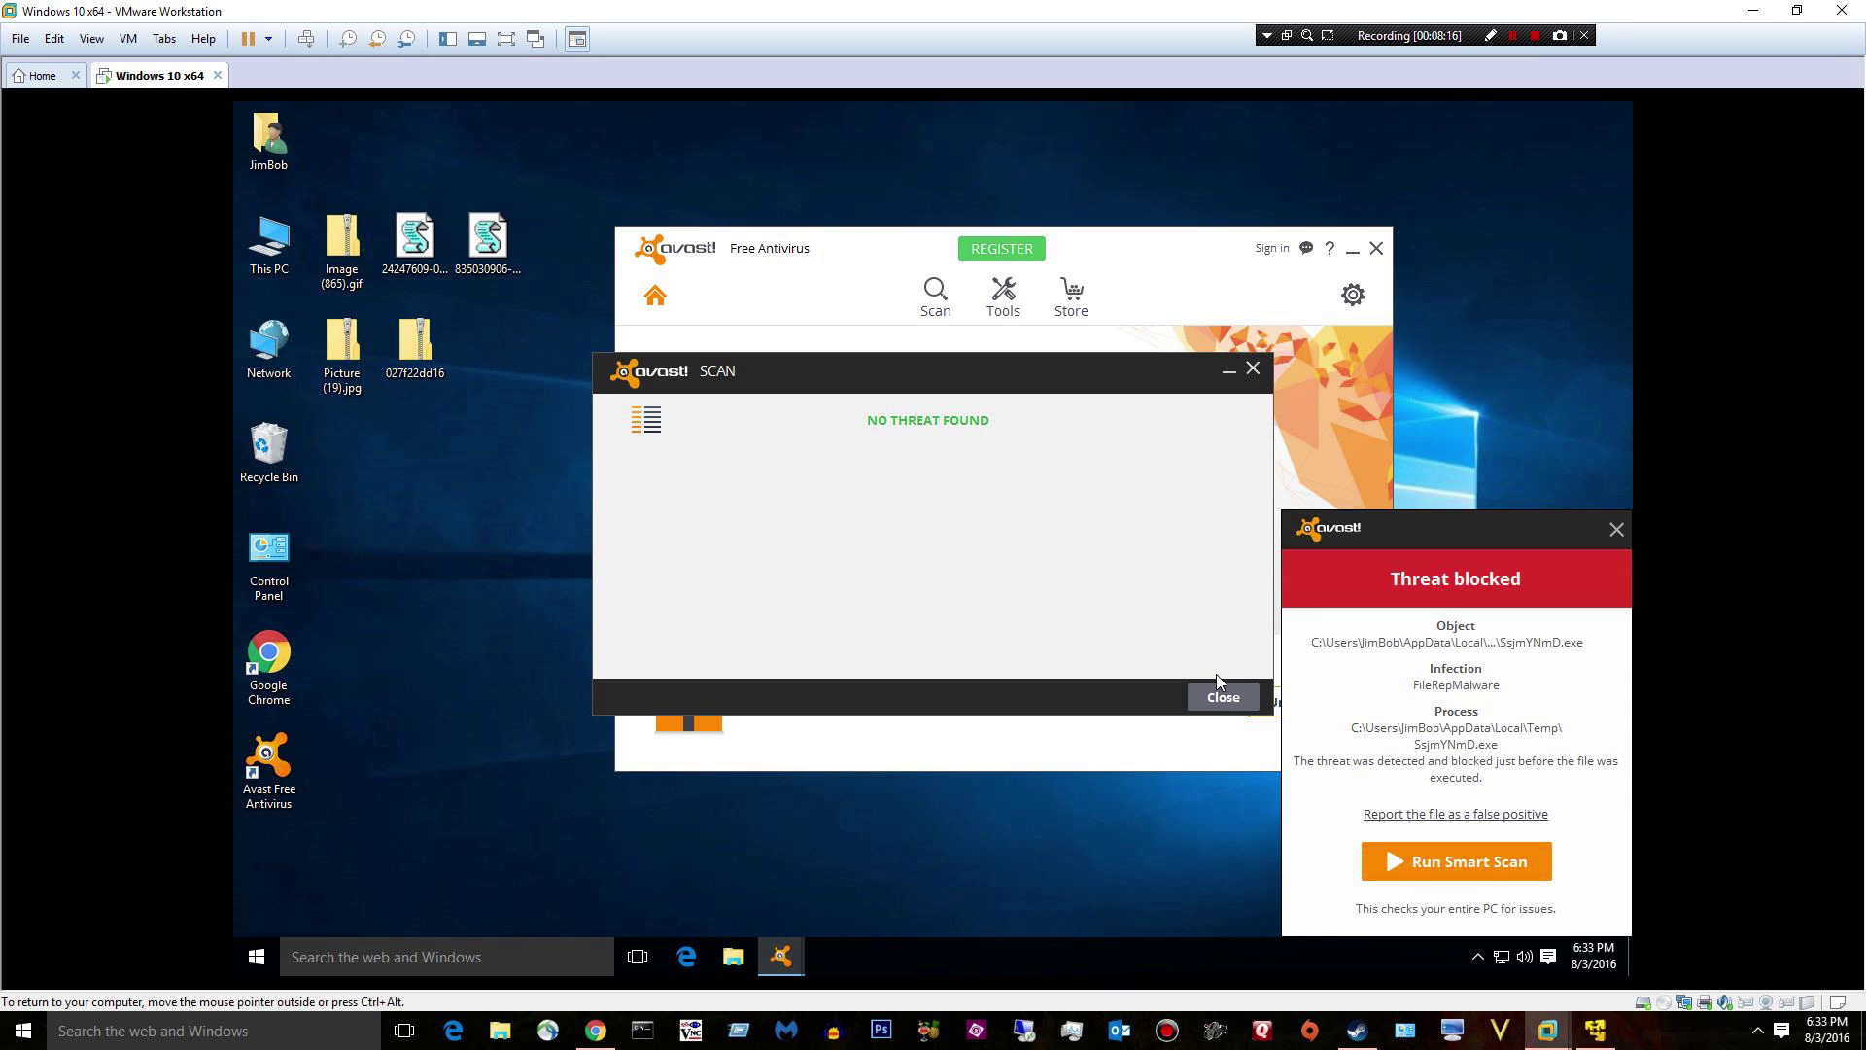
click(1254, 371)
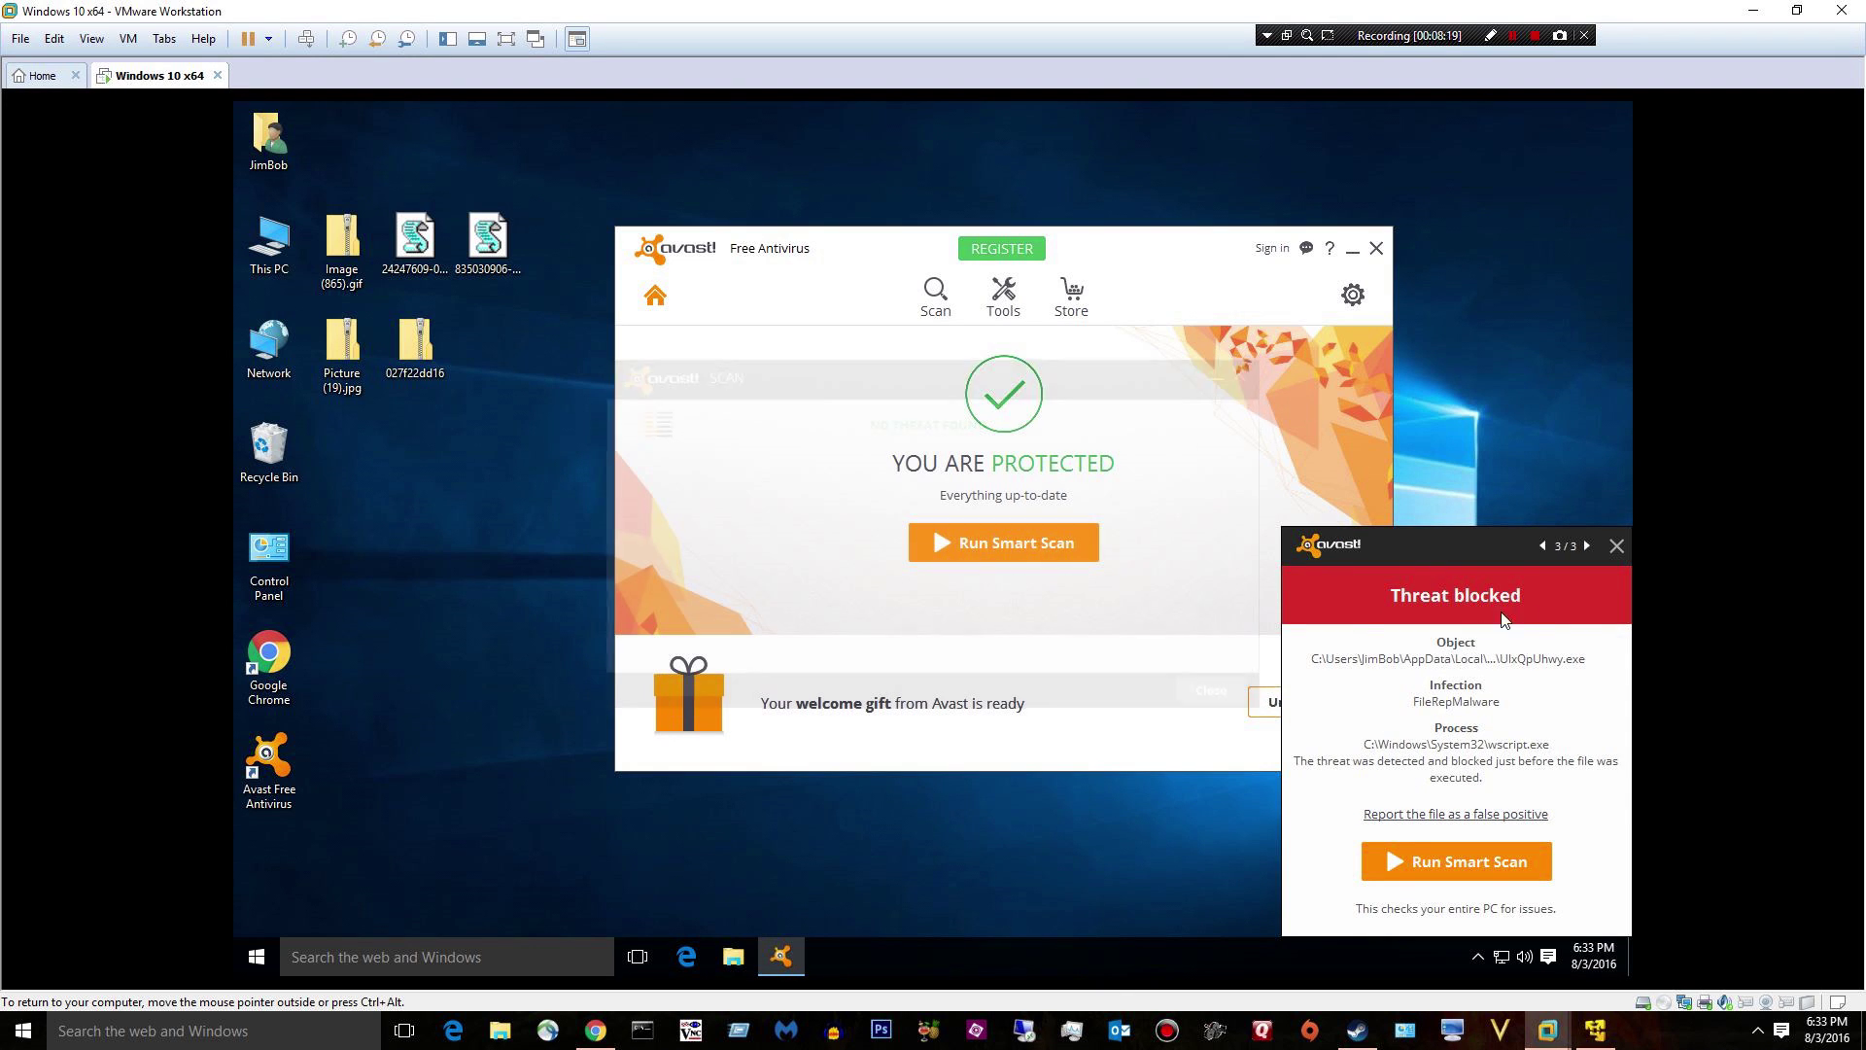
click(1615, 547)
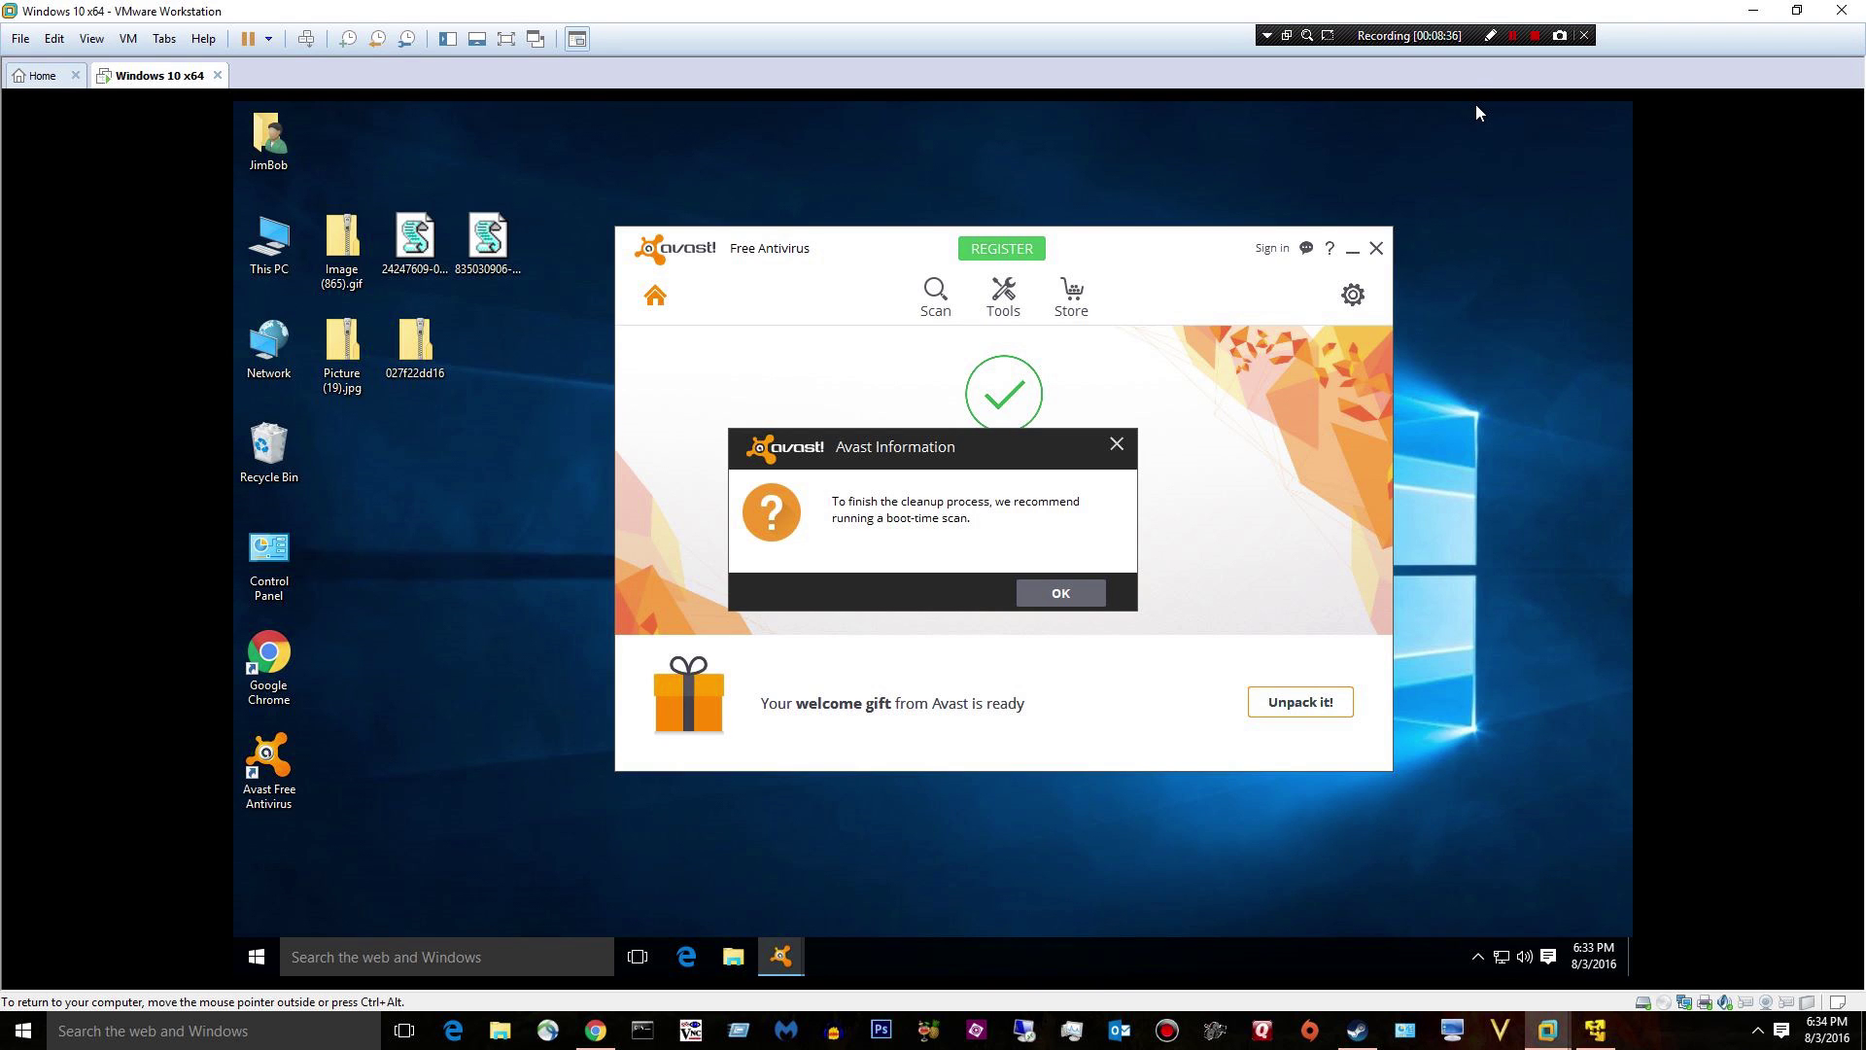
click(1512, 37)
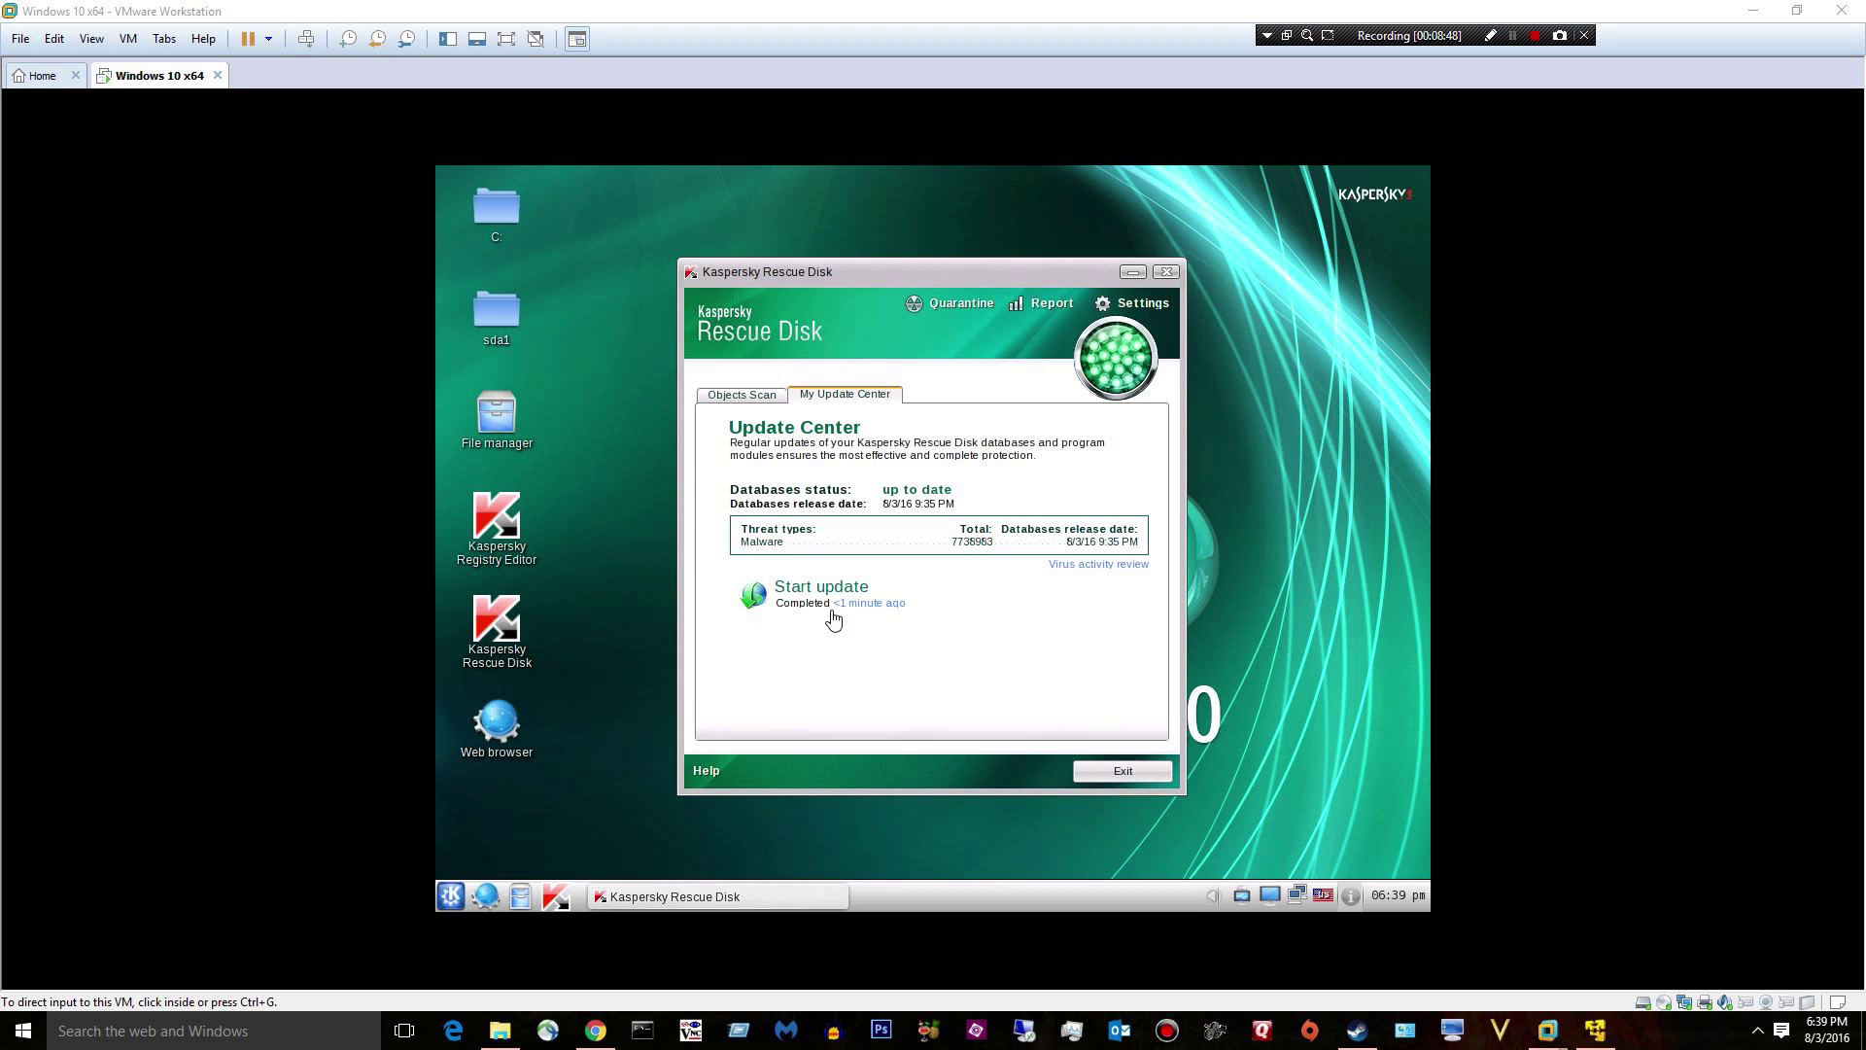
- On the Objects Scan page, tick drive C: and untick Disk boot sectors and Hidden startup objects
click(754, 394)
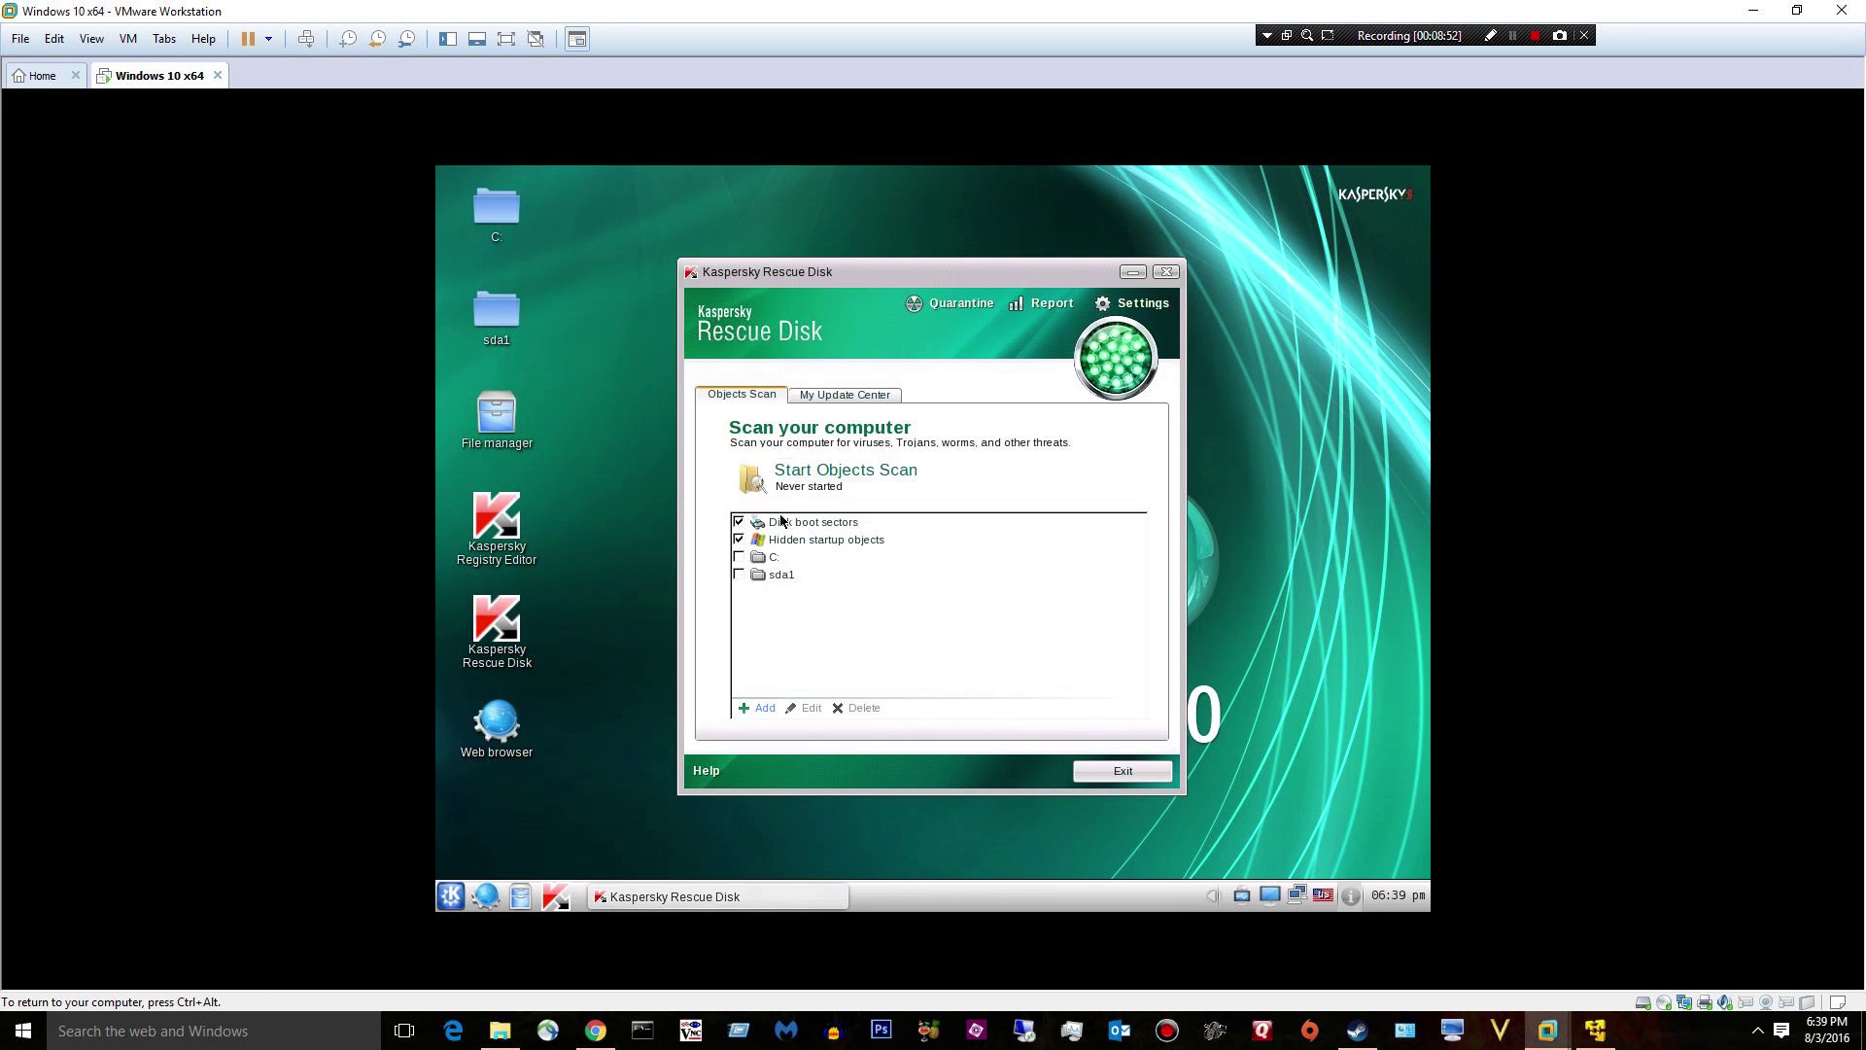
click(739, 556)
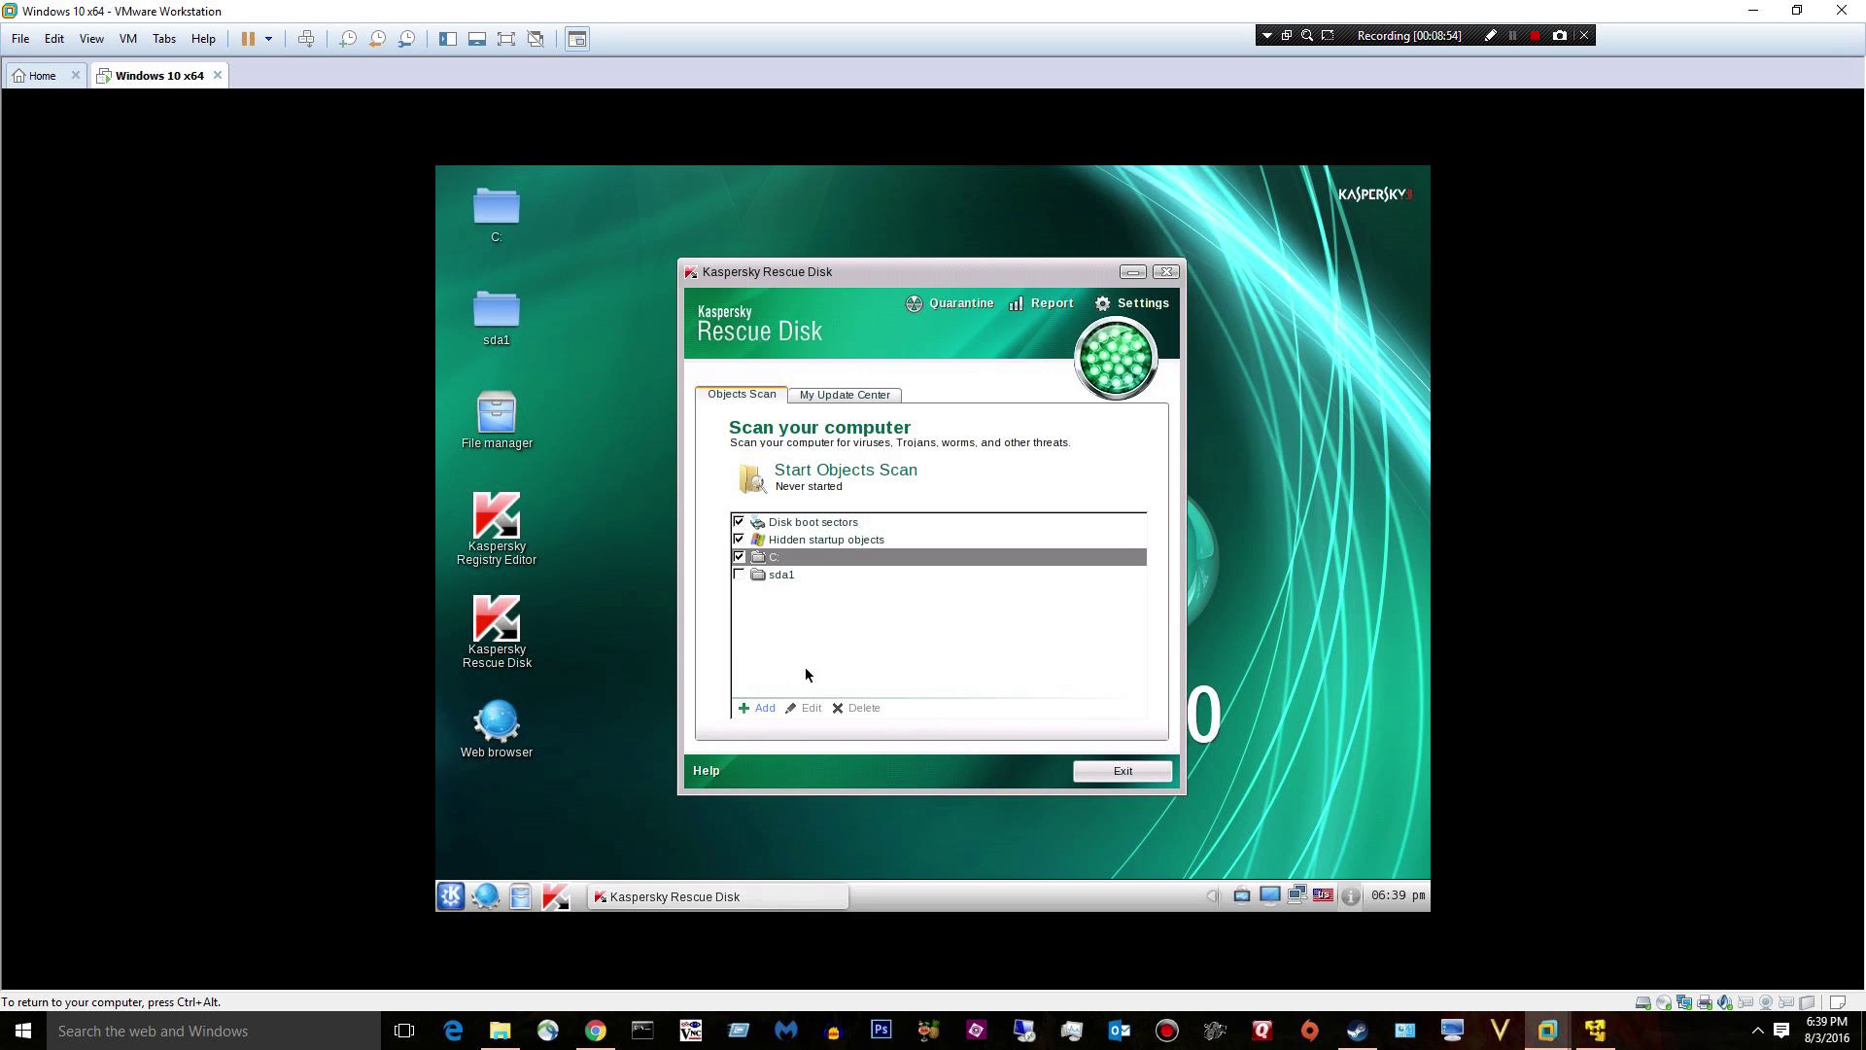
click(739, 523)
click(741, 539)
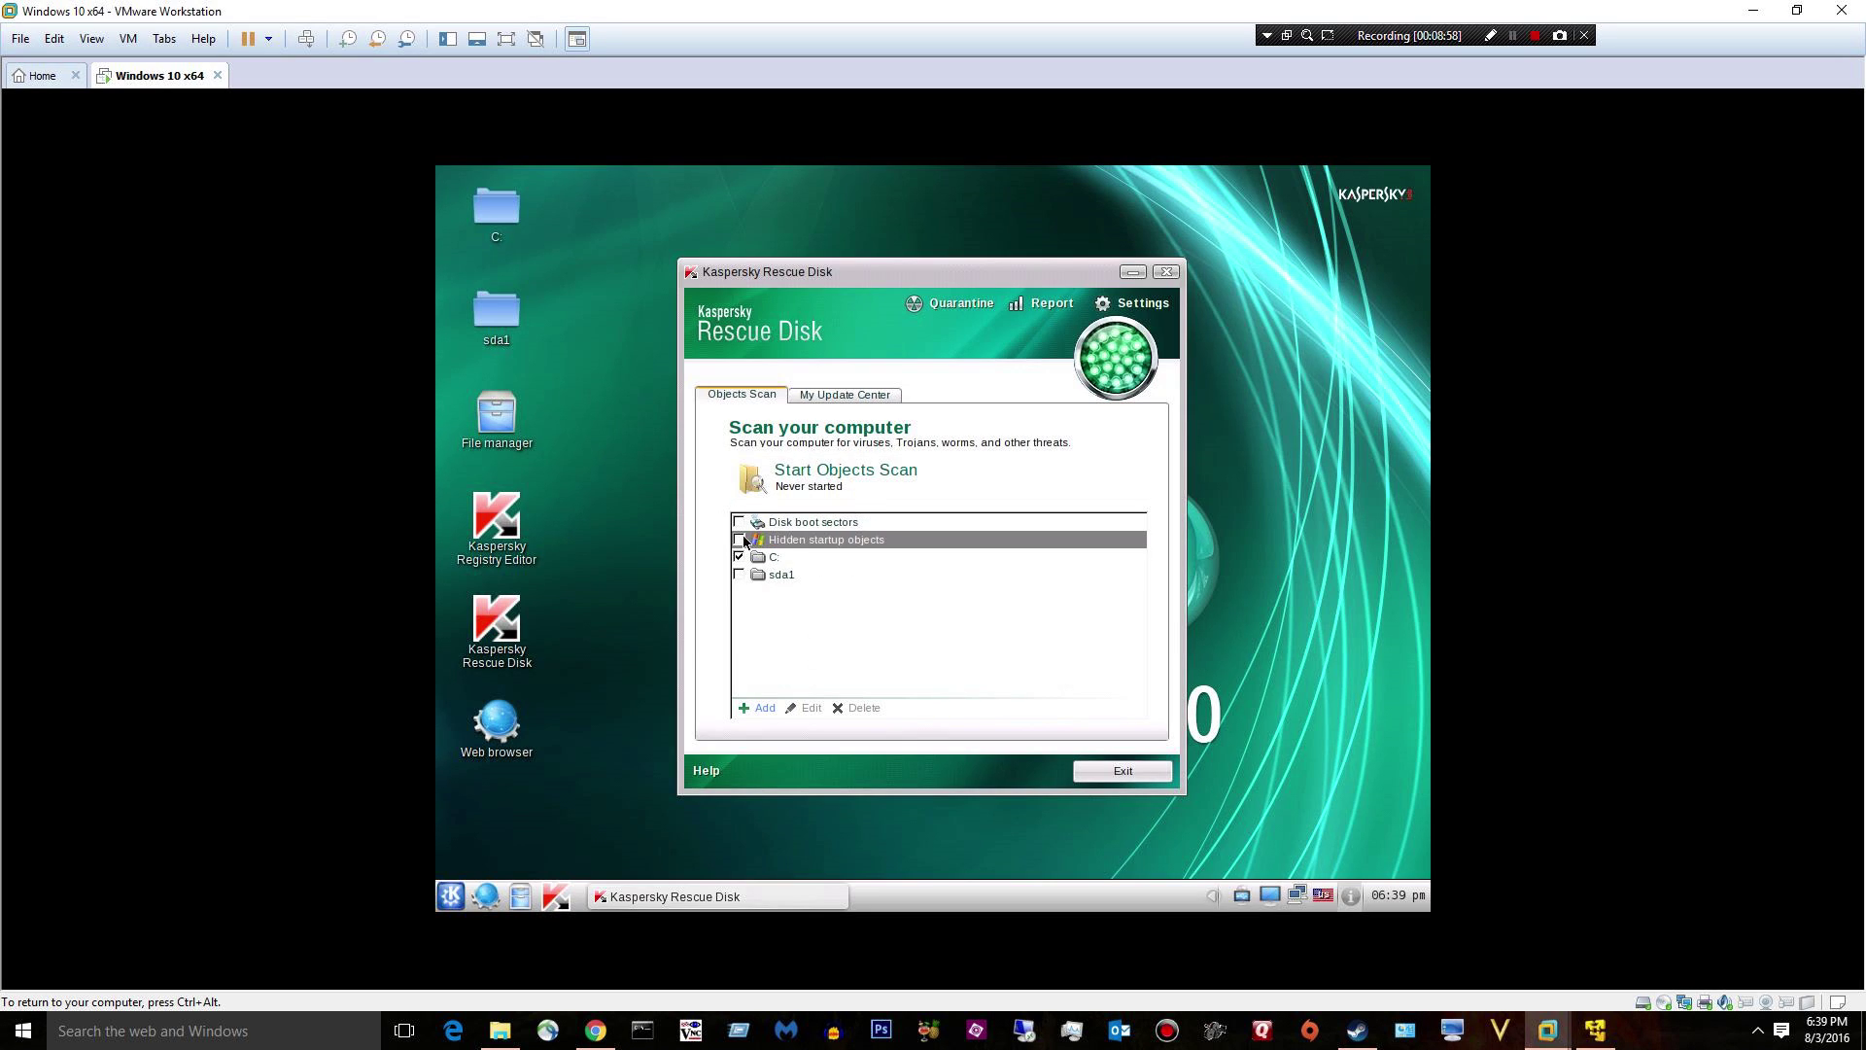
click(793, 559)
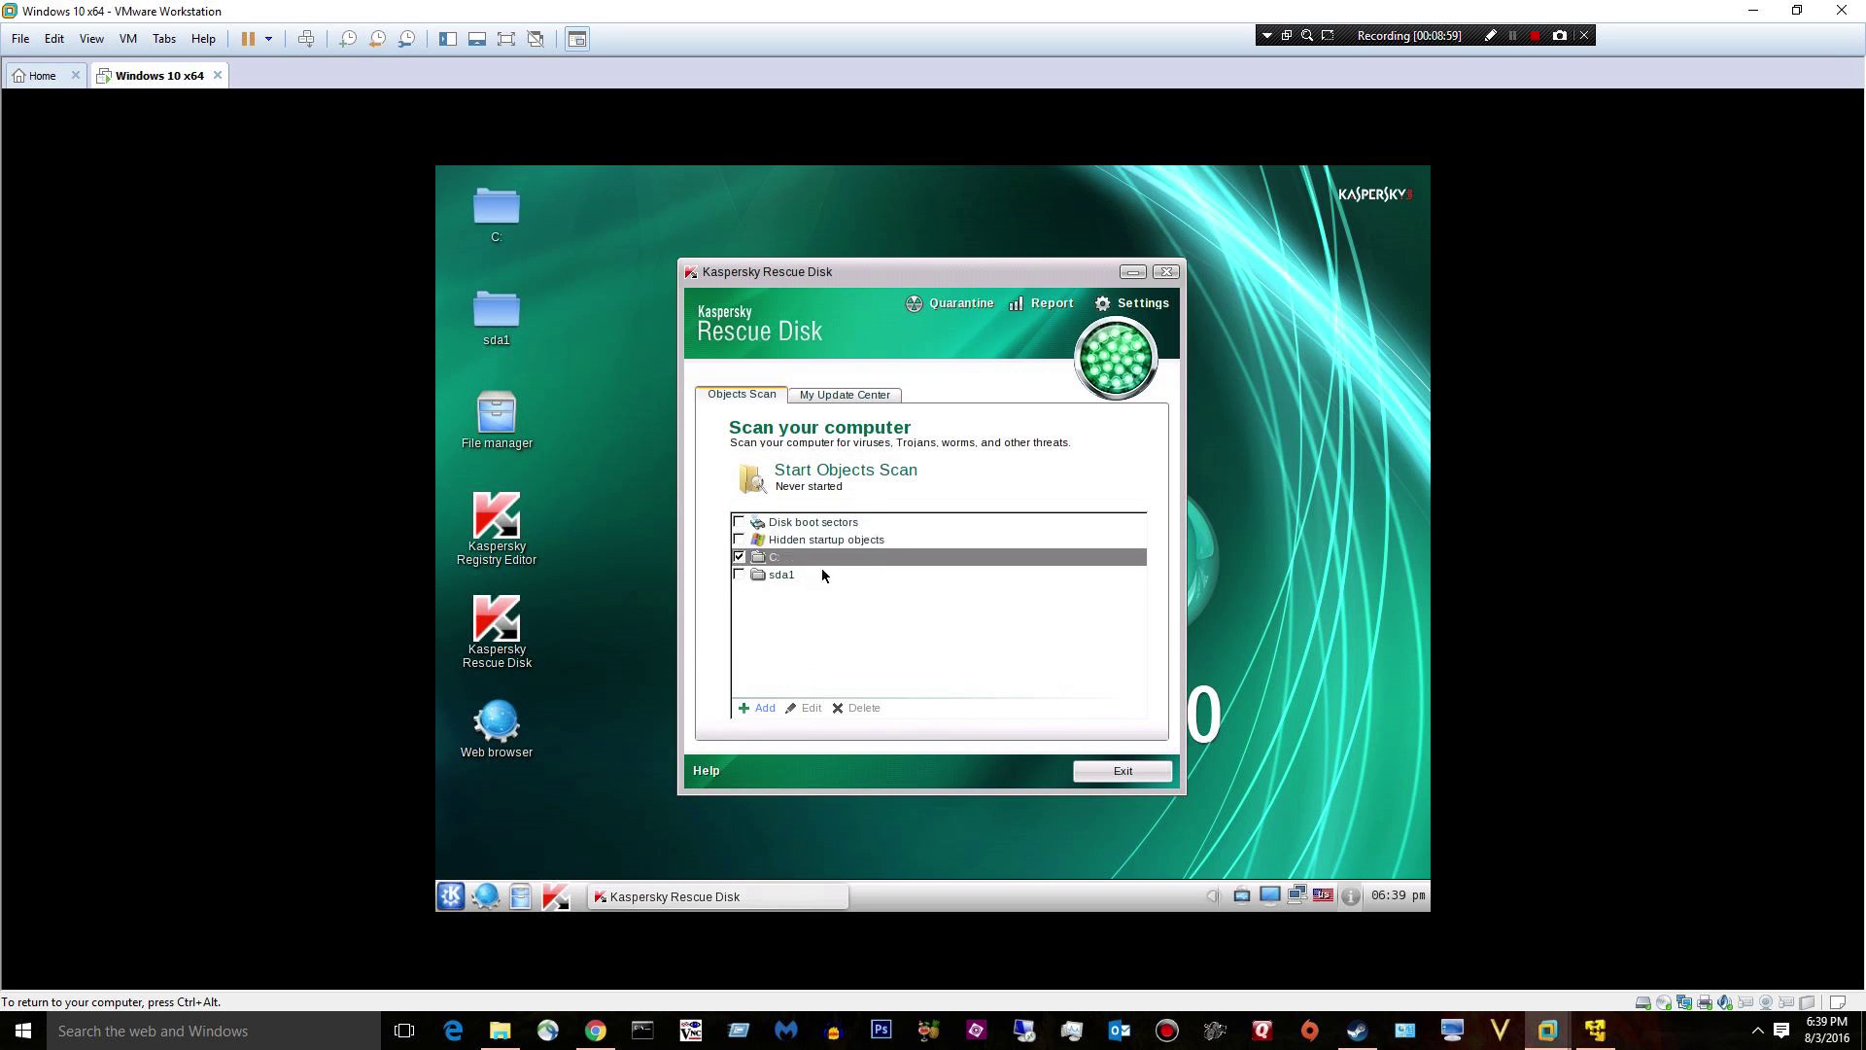
click(497, 209)
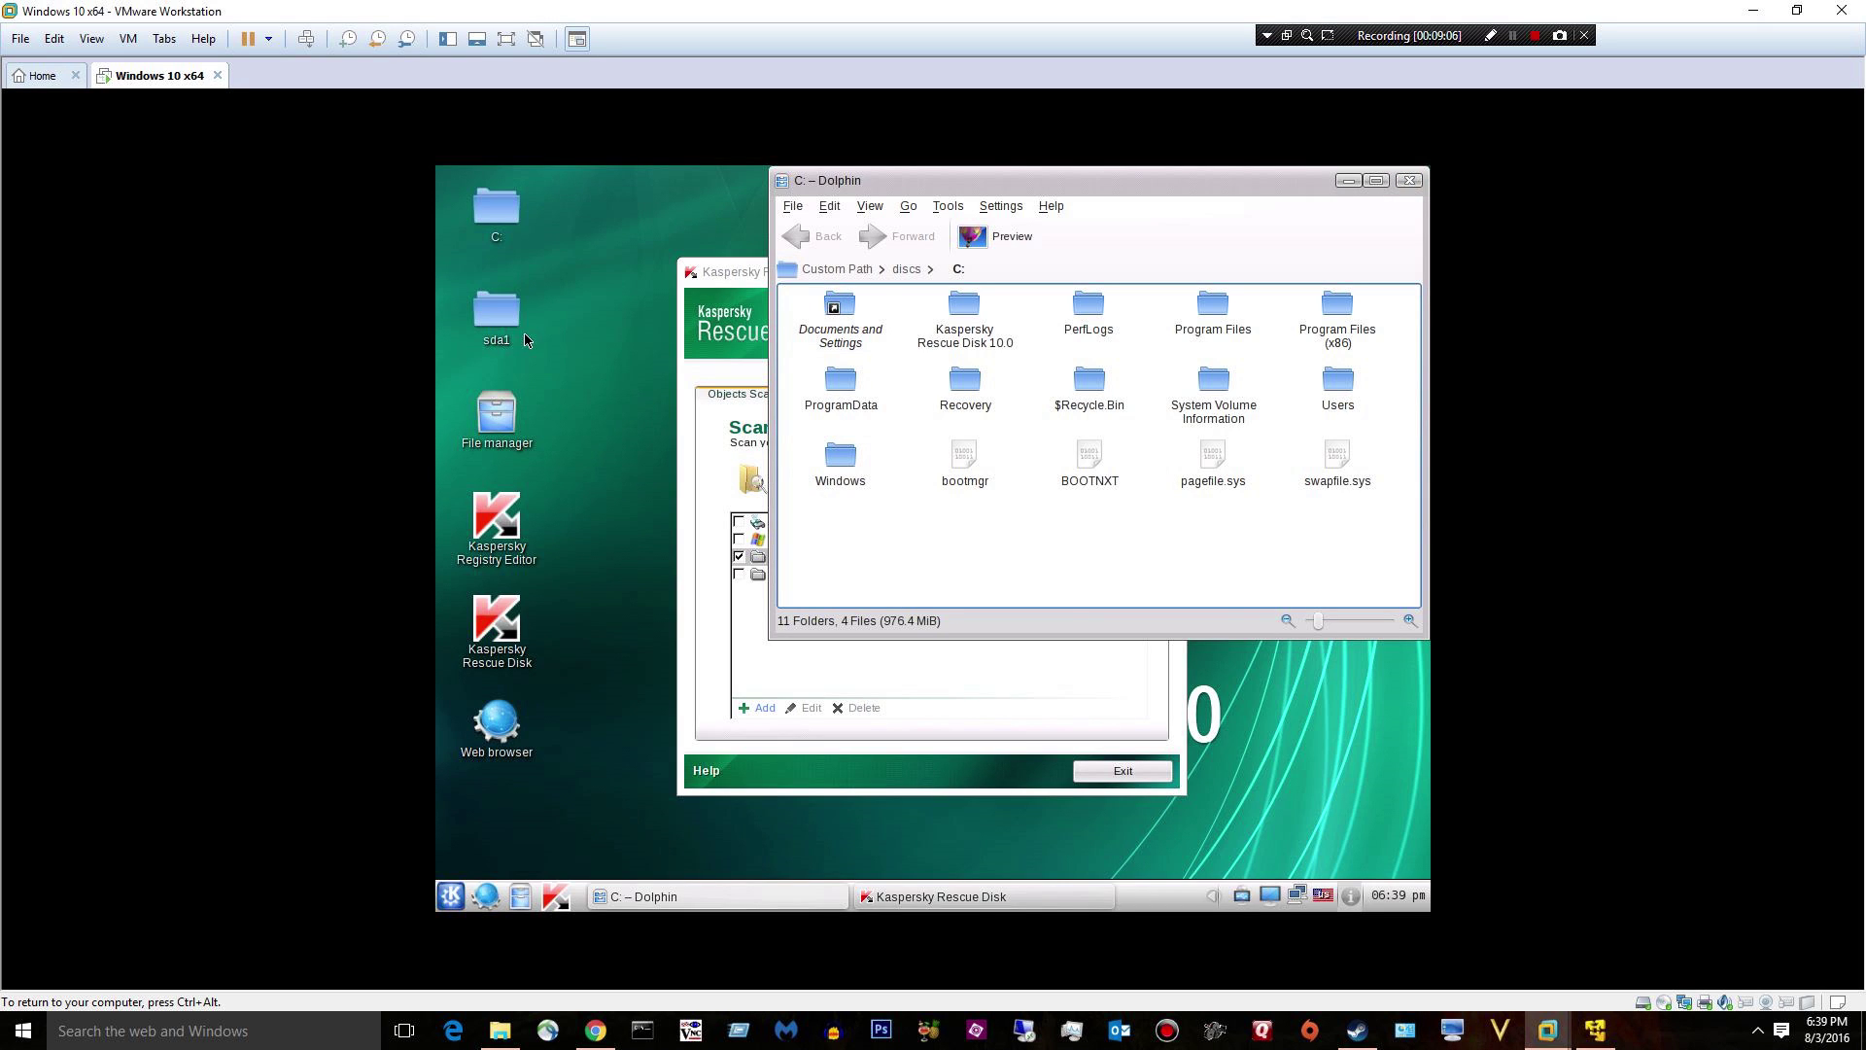
- Inspect sda1 in Dolphin, close both file windows, and tick sda1 in the scan list beside C:
click(495, 325)
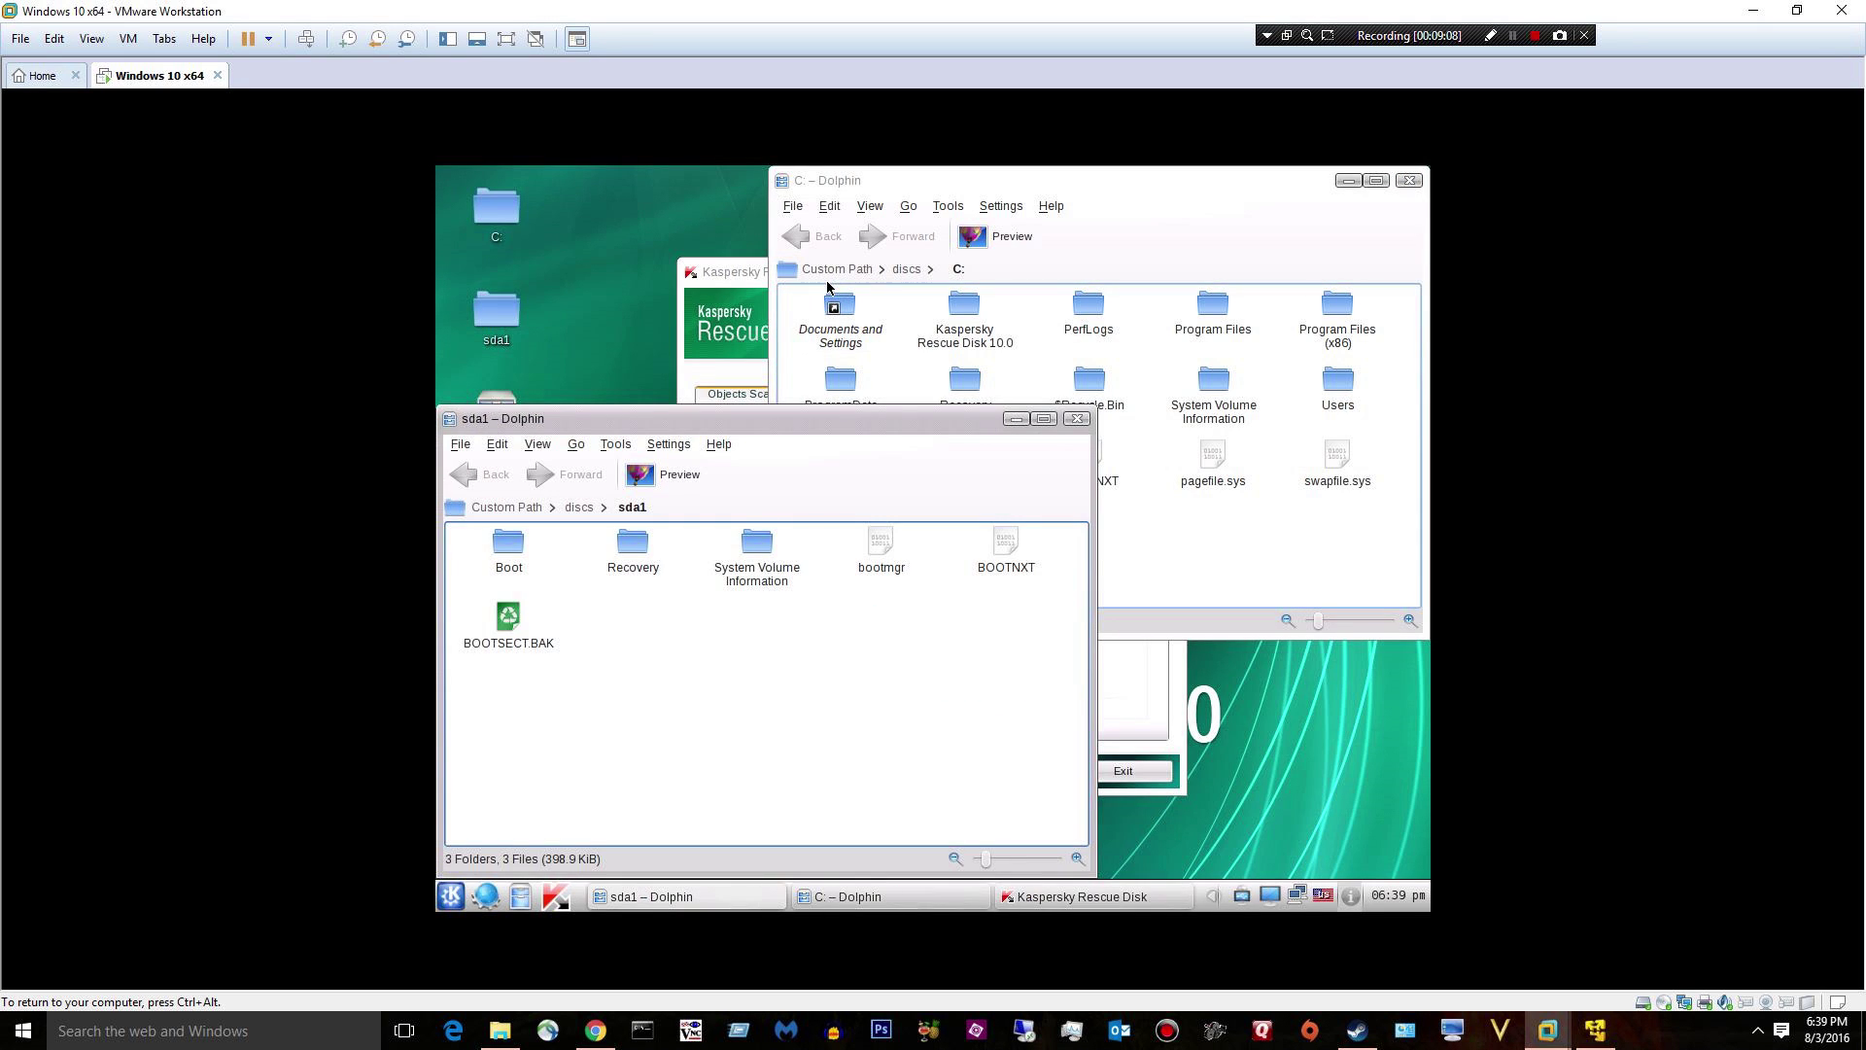
click(1077, 419)
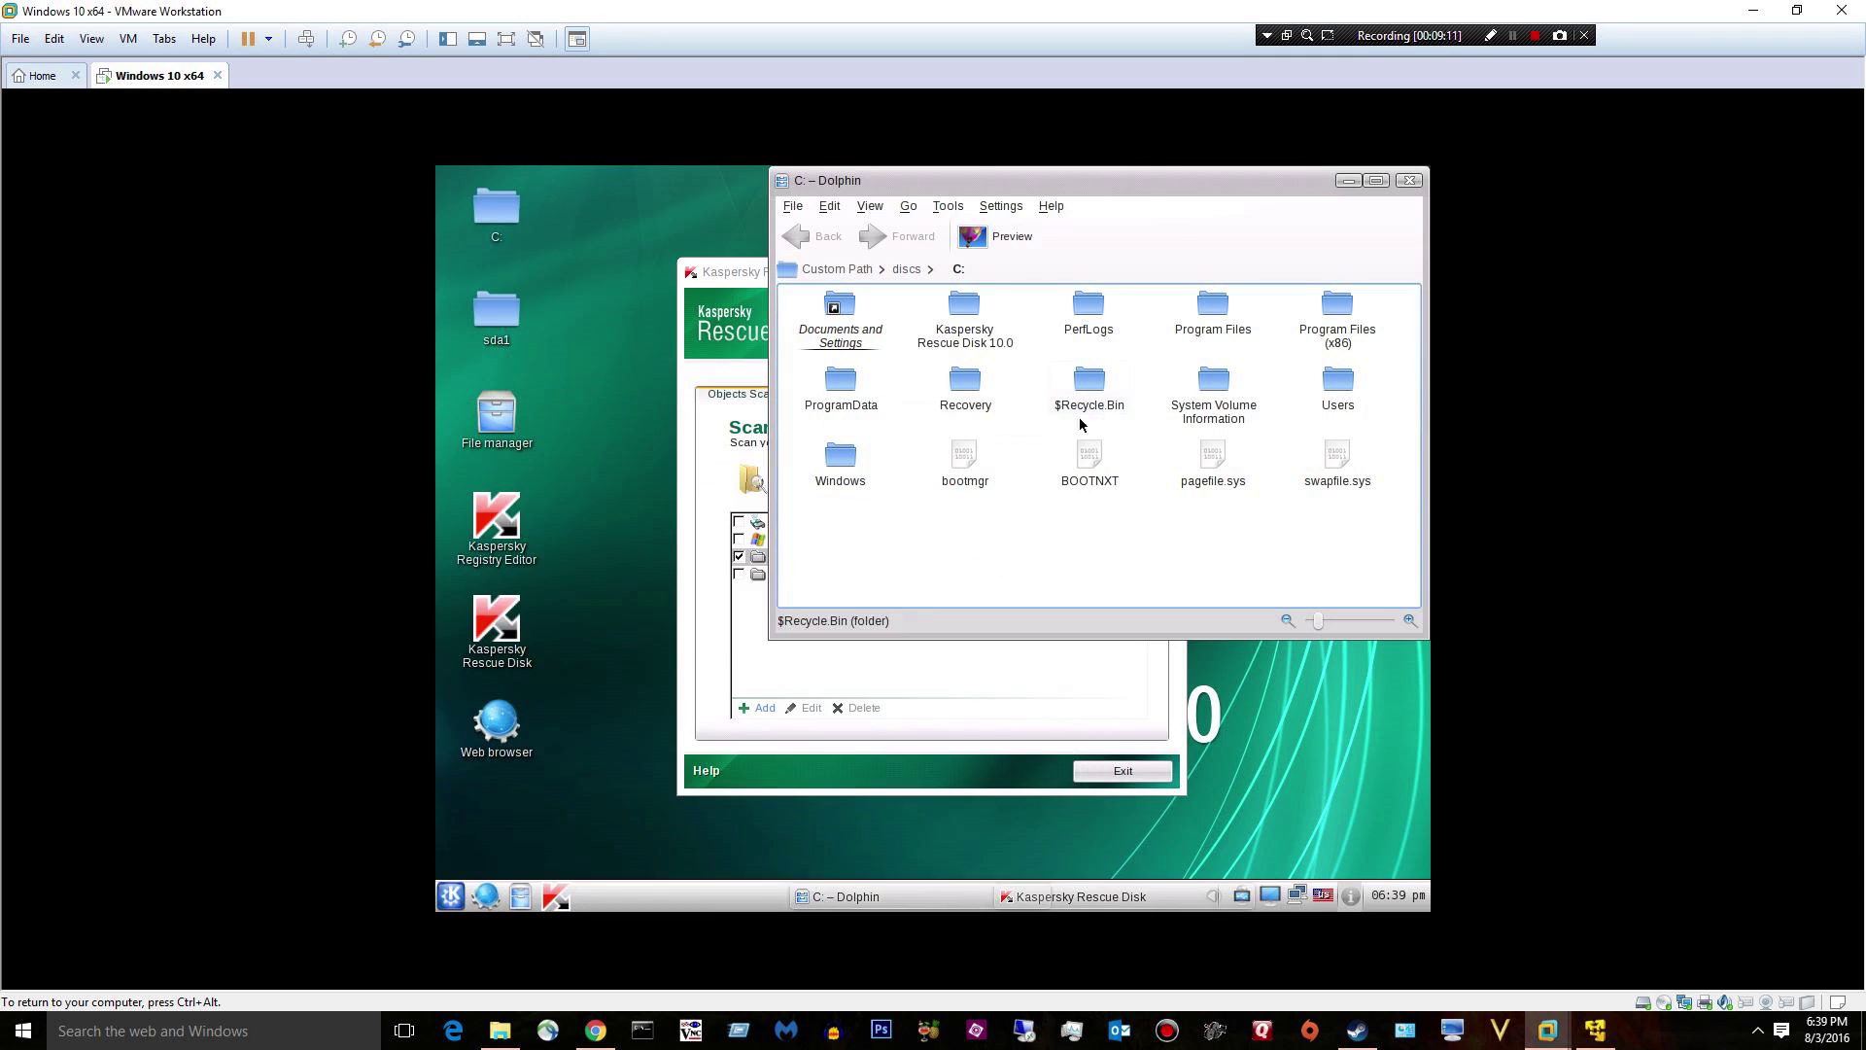
click(1410, 180)
click(740, 574)
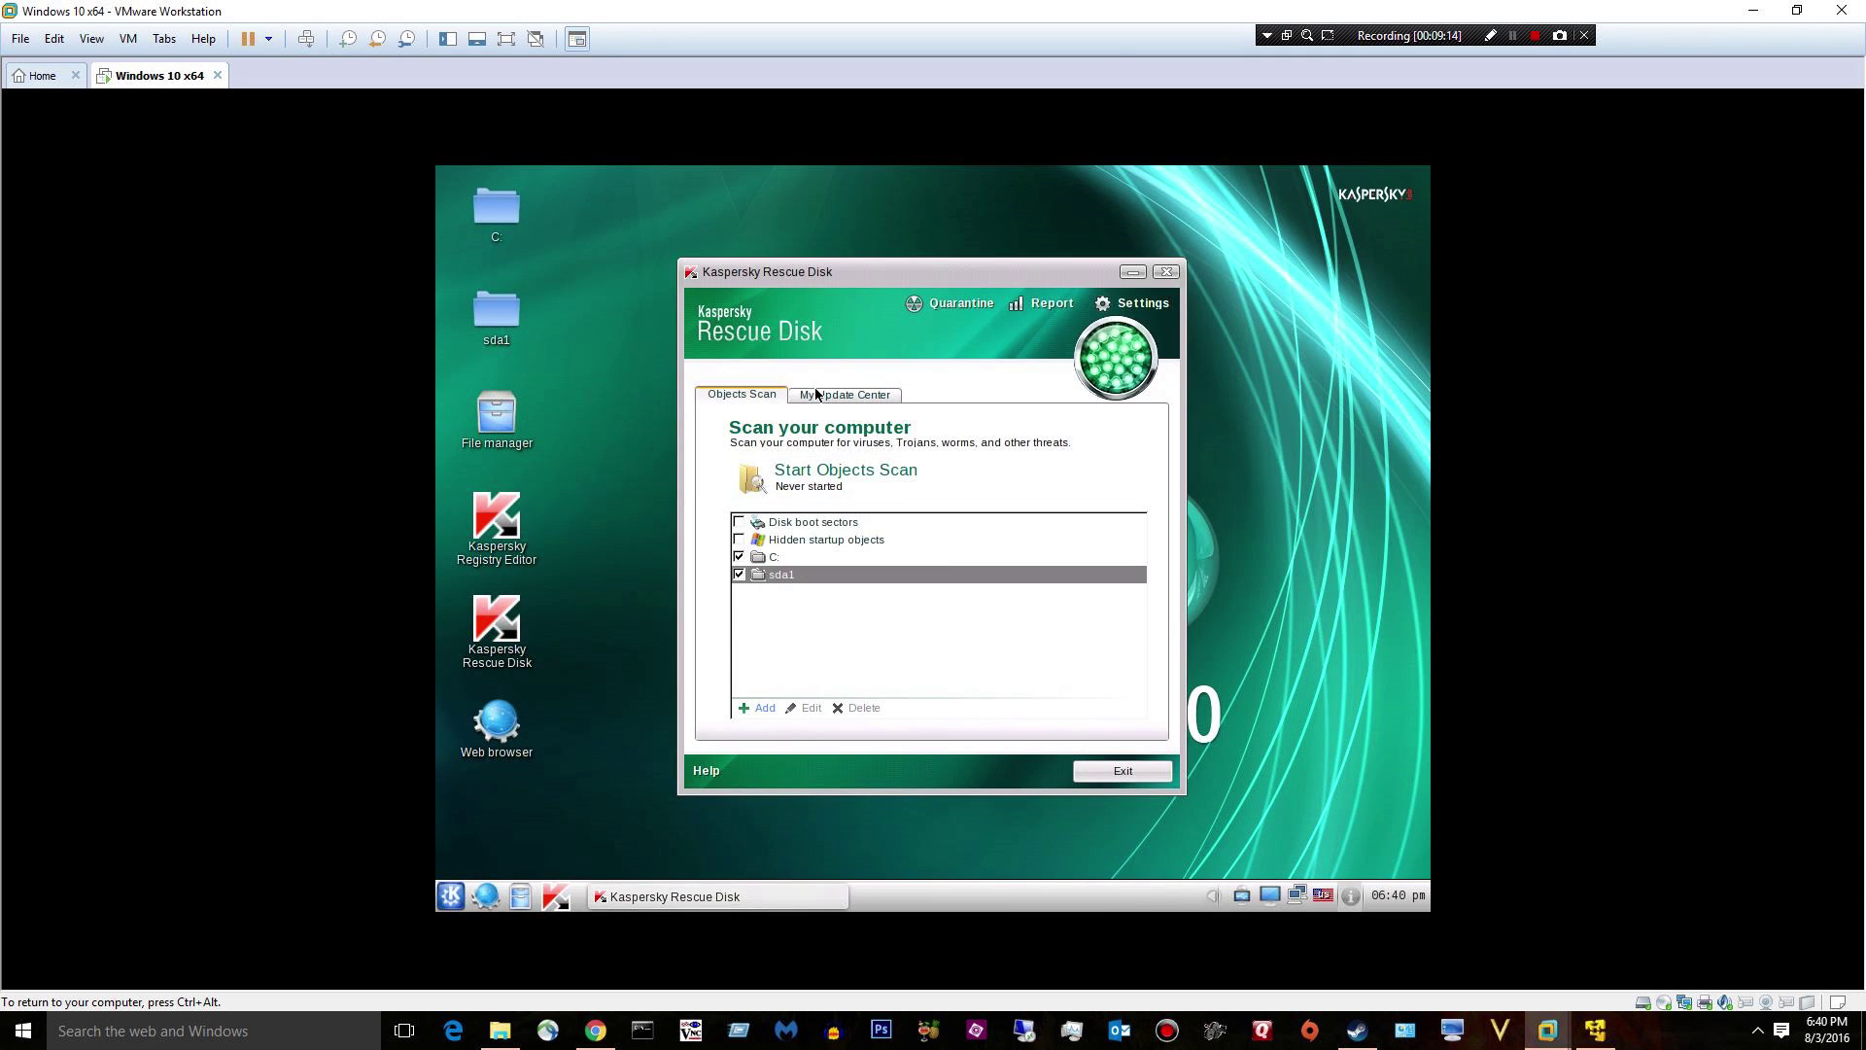
click(1132, 304)
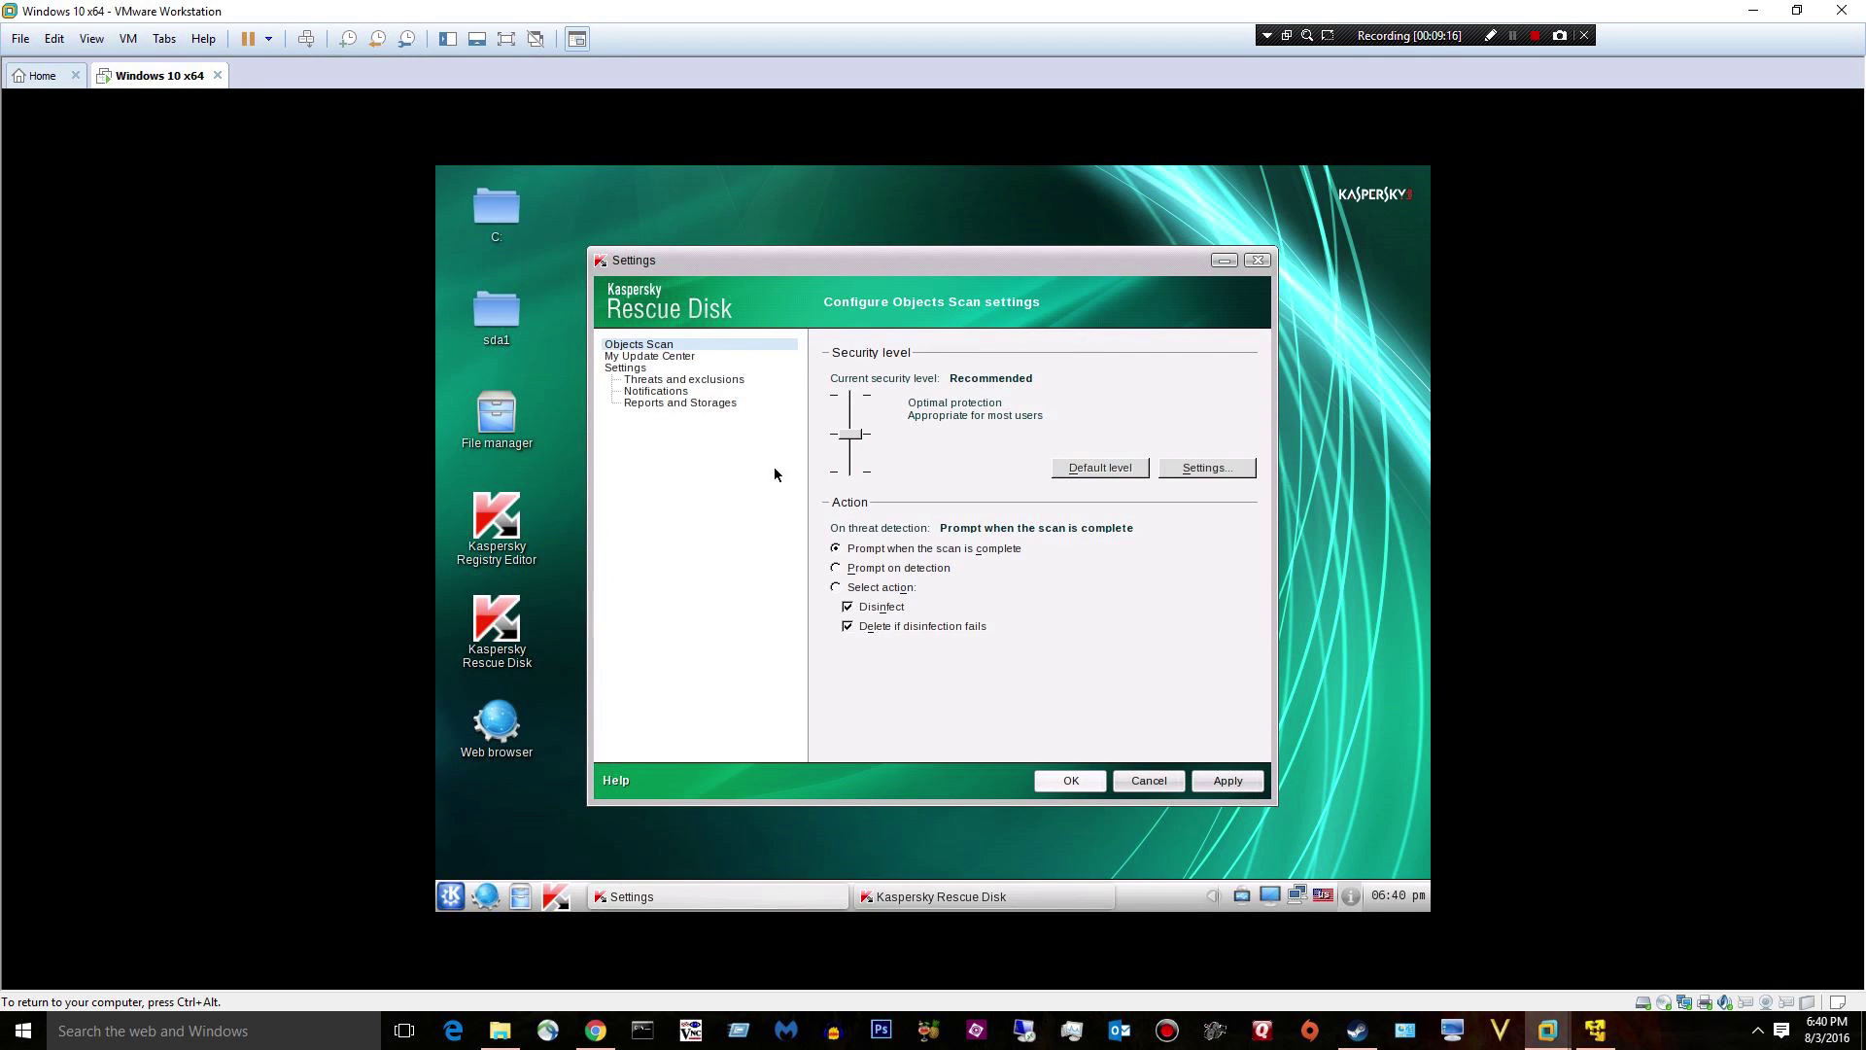
click(644, 368)
click(648, 390)
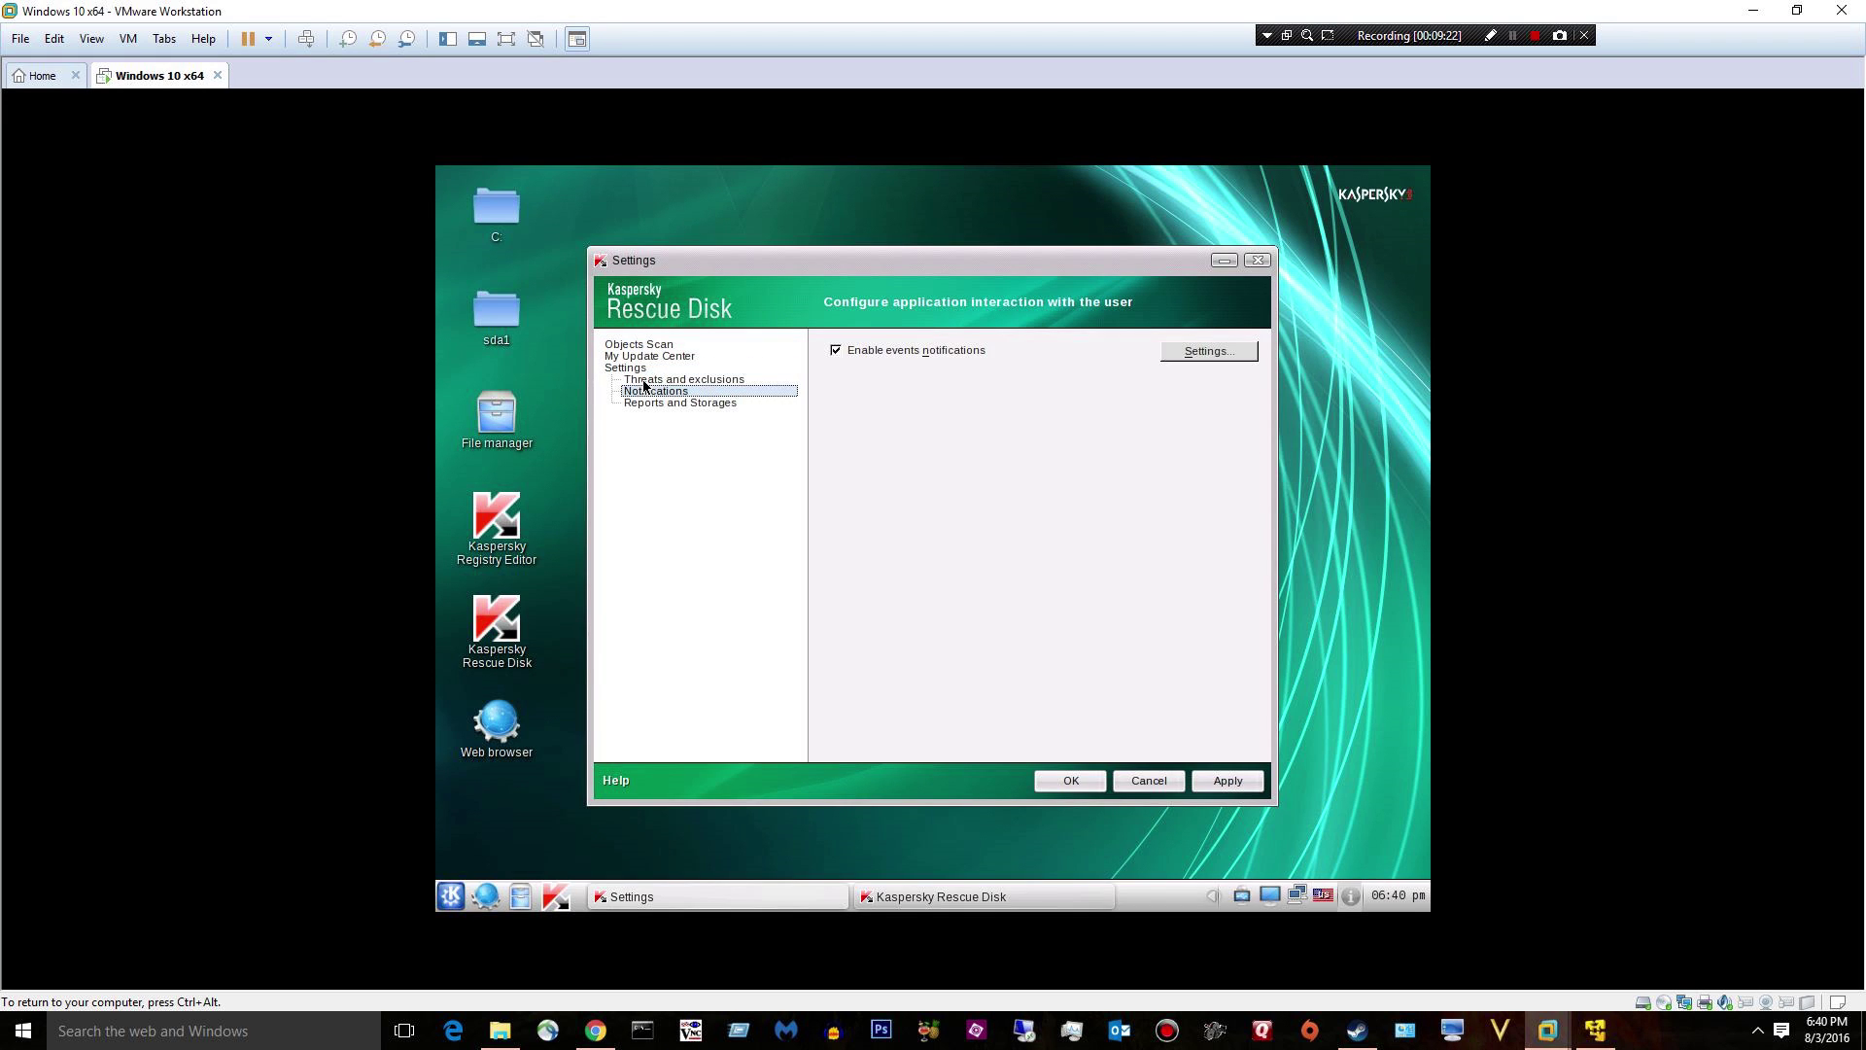
click(643, 380)
click(643, 391)
click(647, 402)
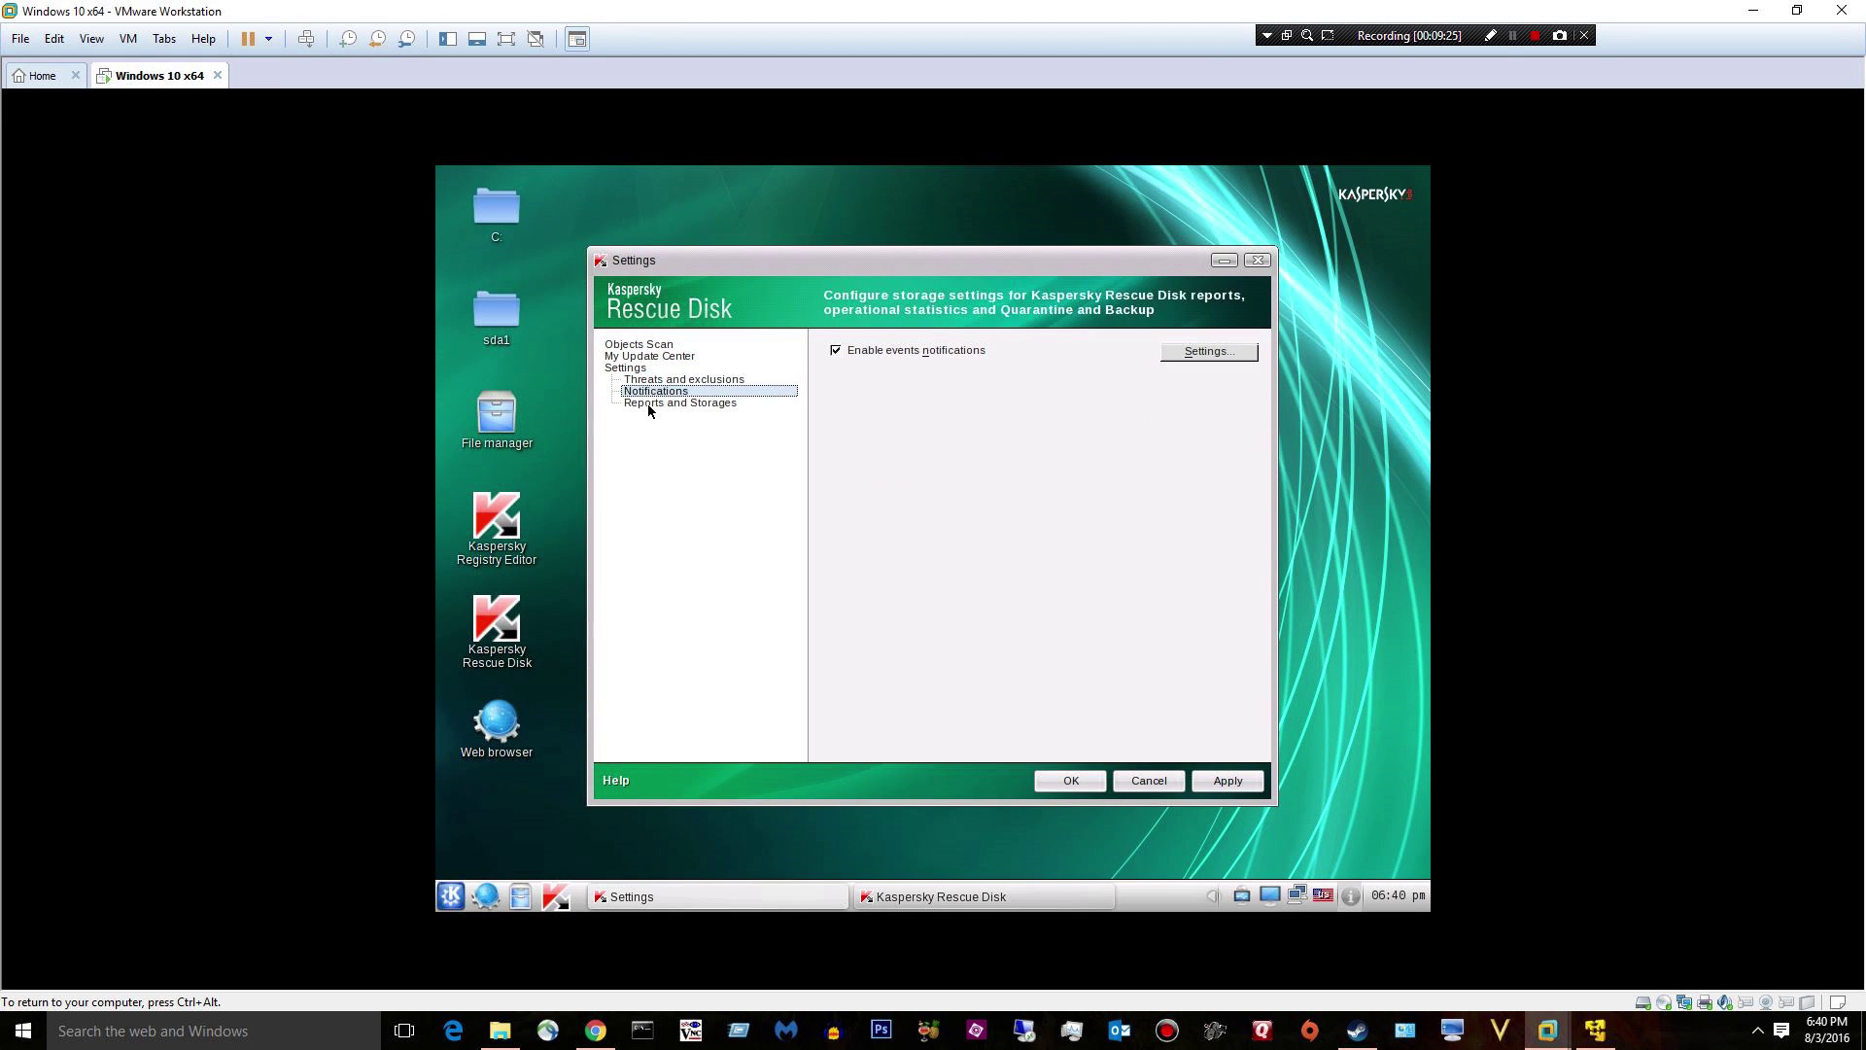
click(1130, 786)
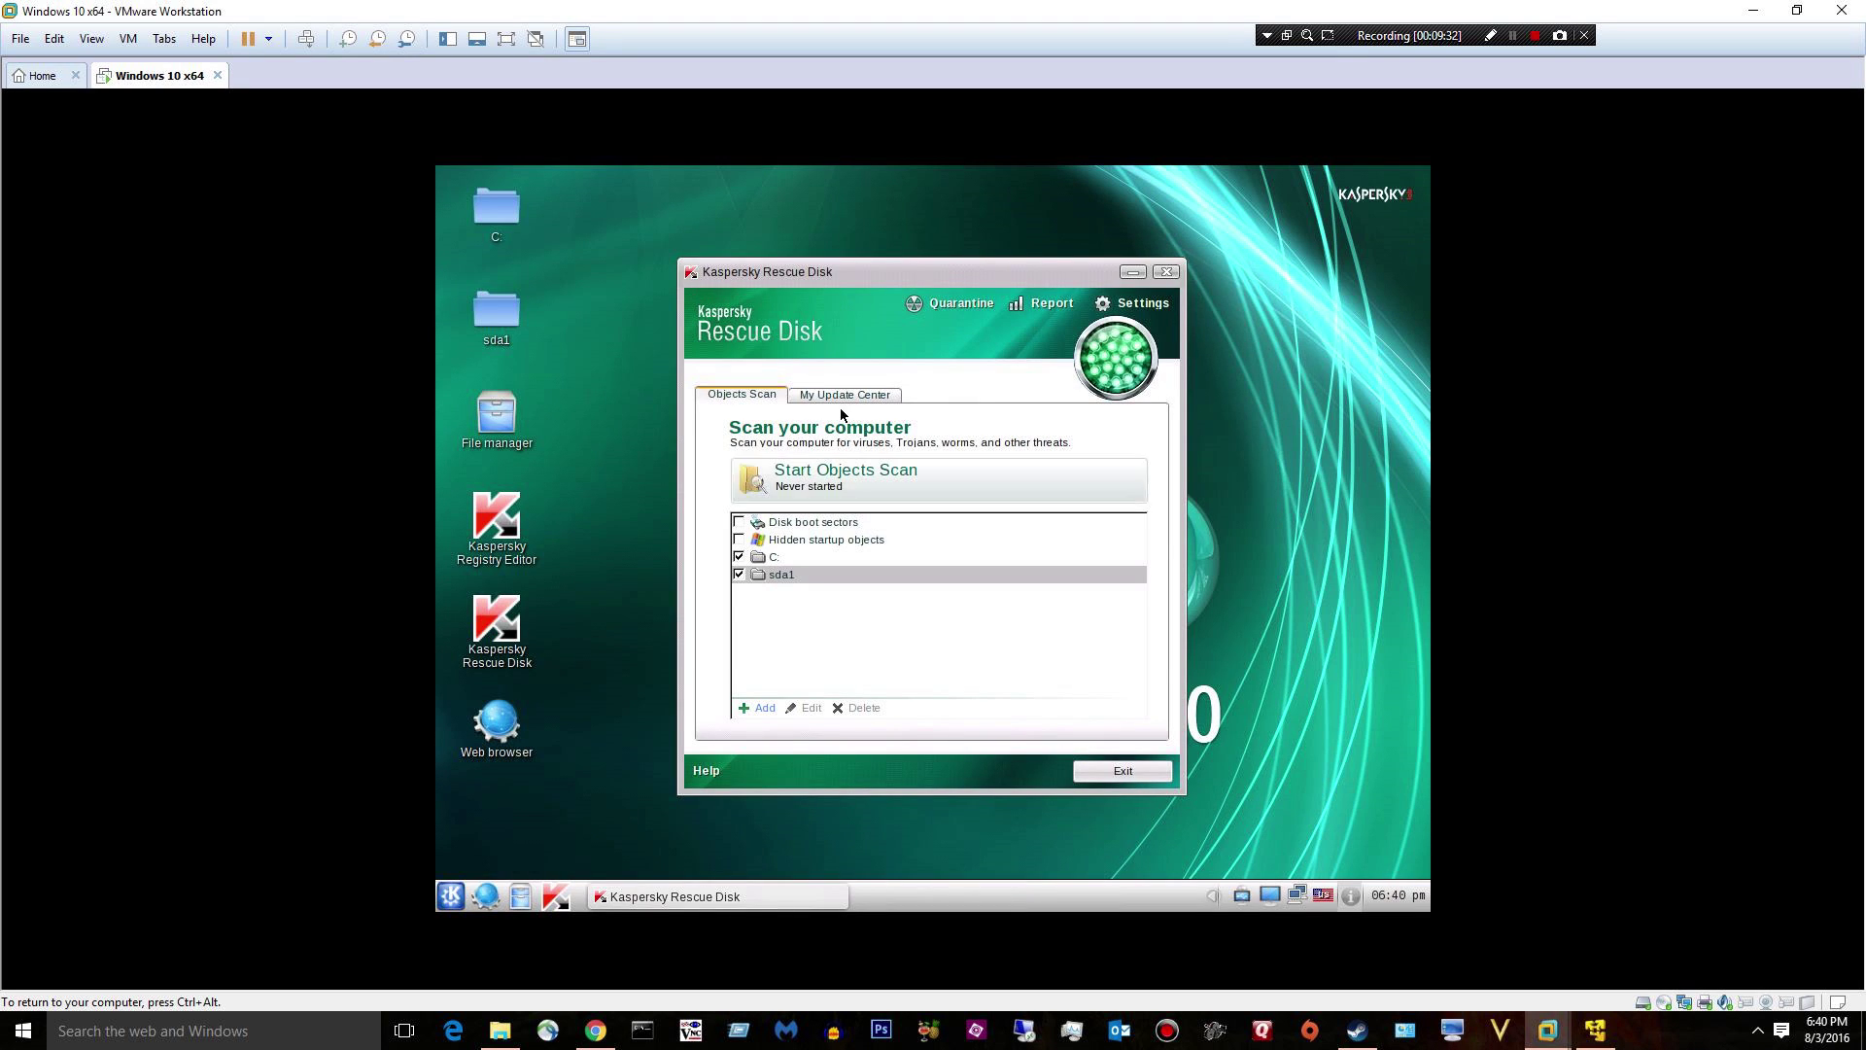
- Run the object scan of C: and sda1 and delete the detected Trojan-Downloader .wsf script
click(848, 473)
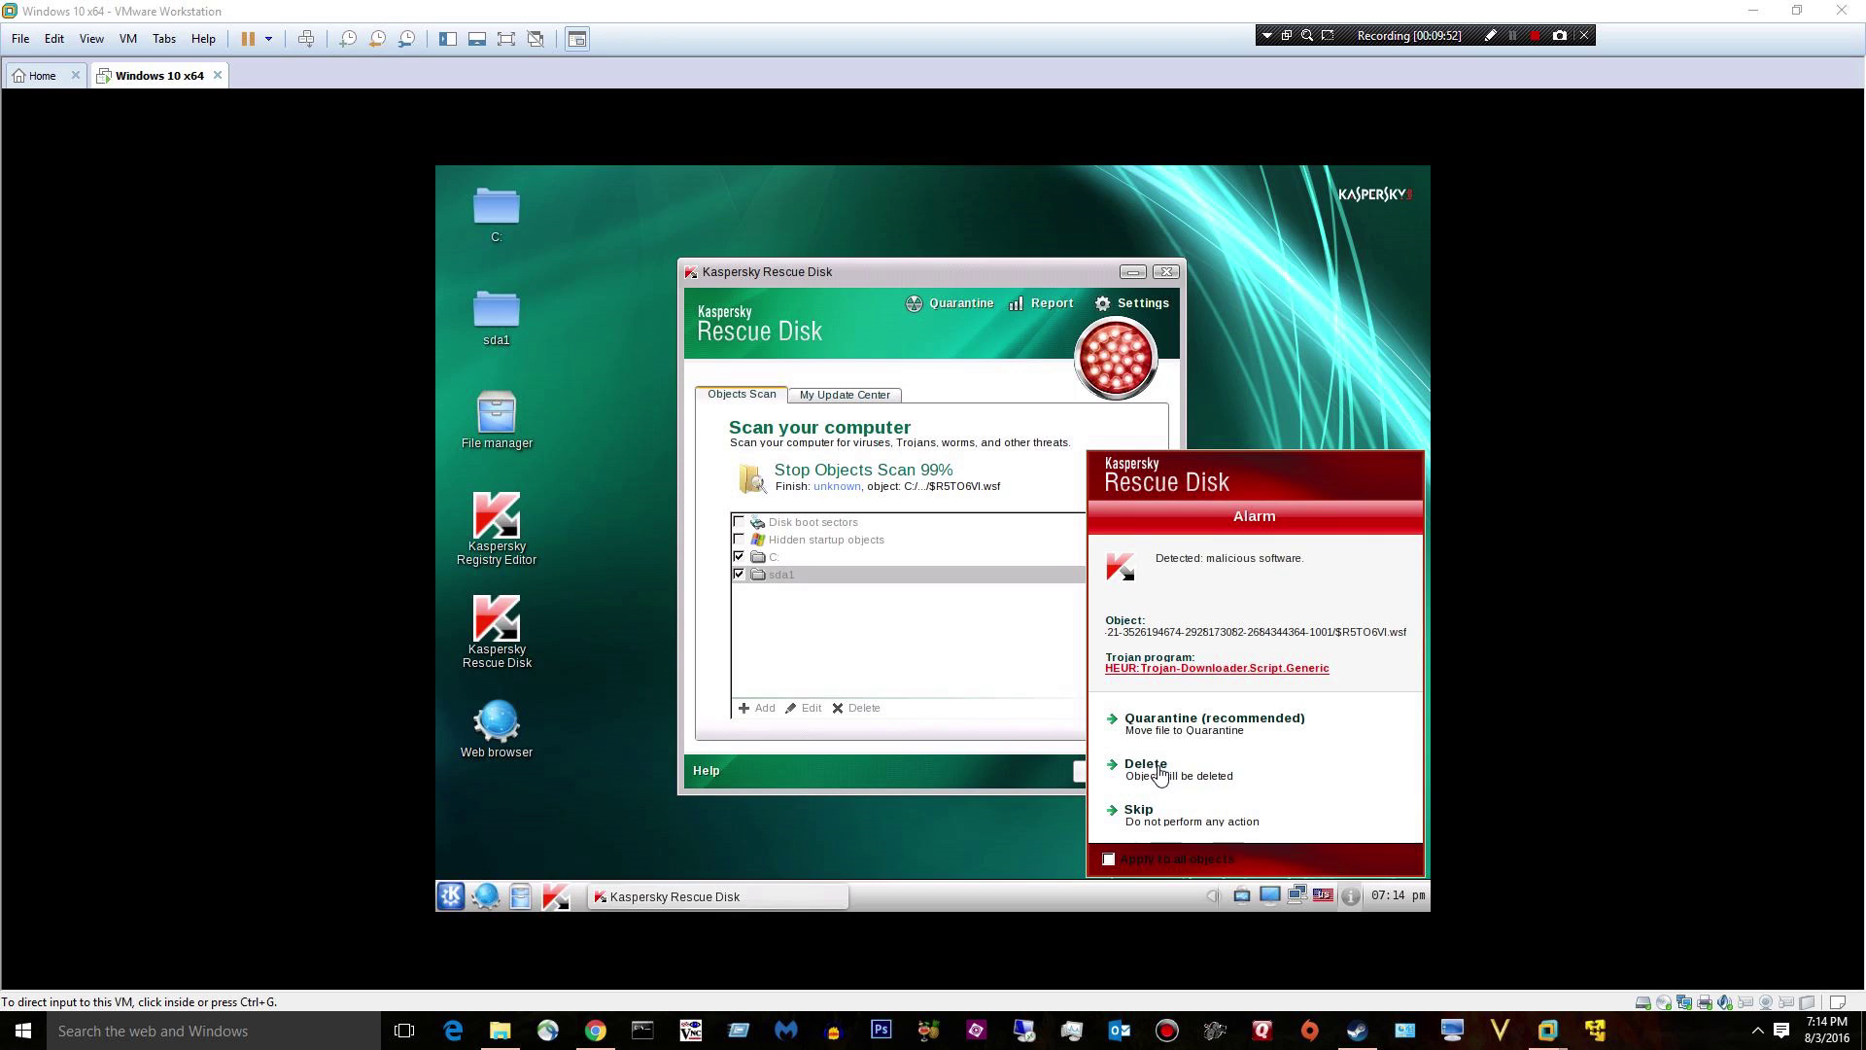
click(1194, 764)
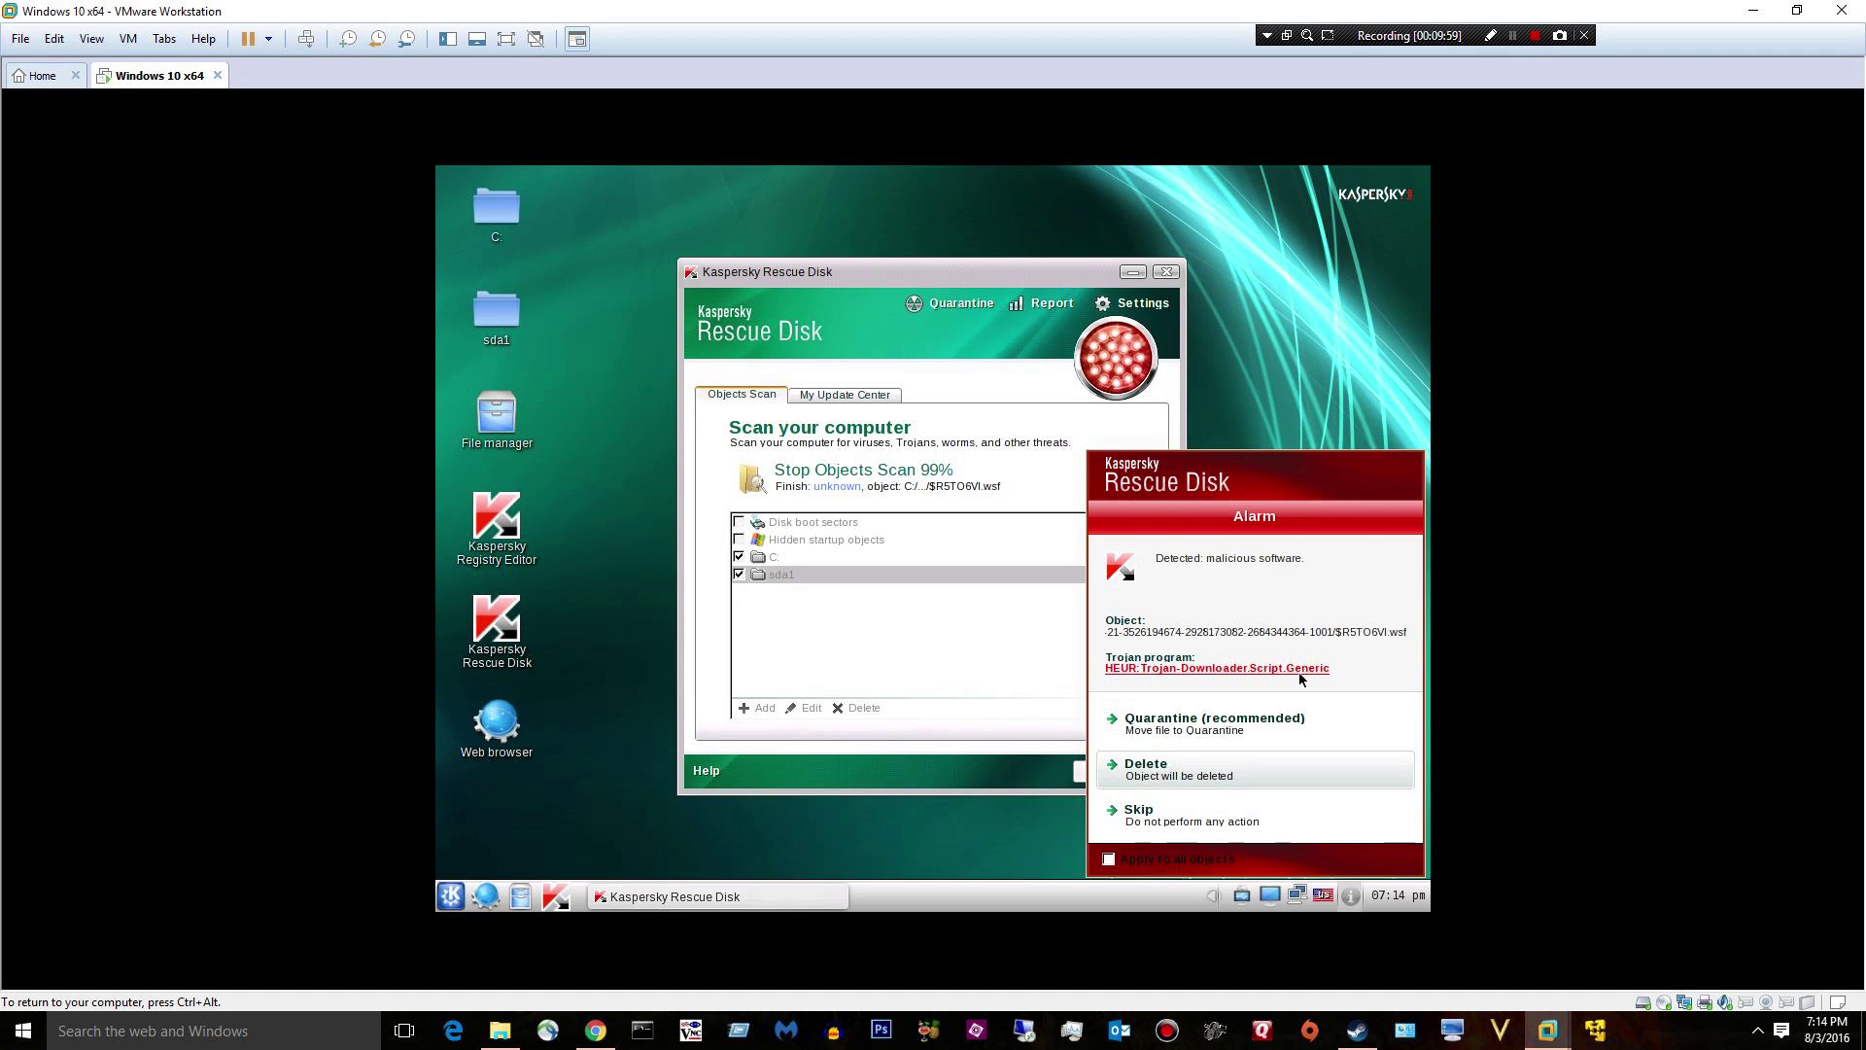
click(1140, 768)
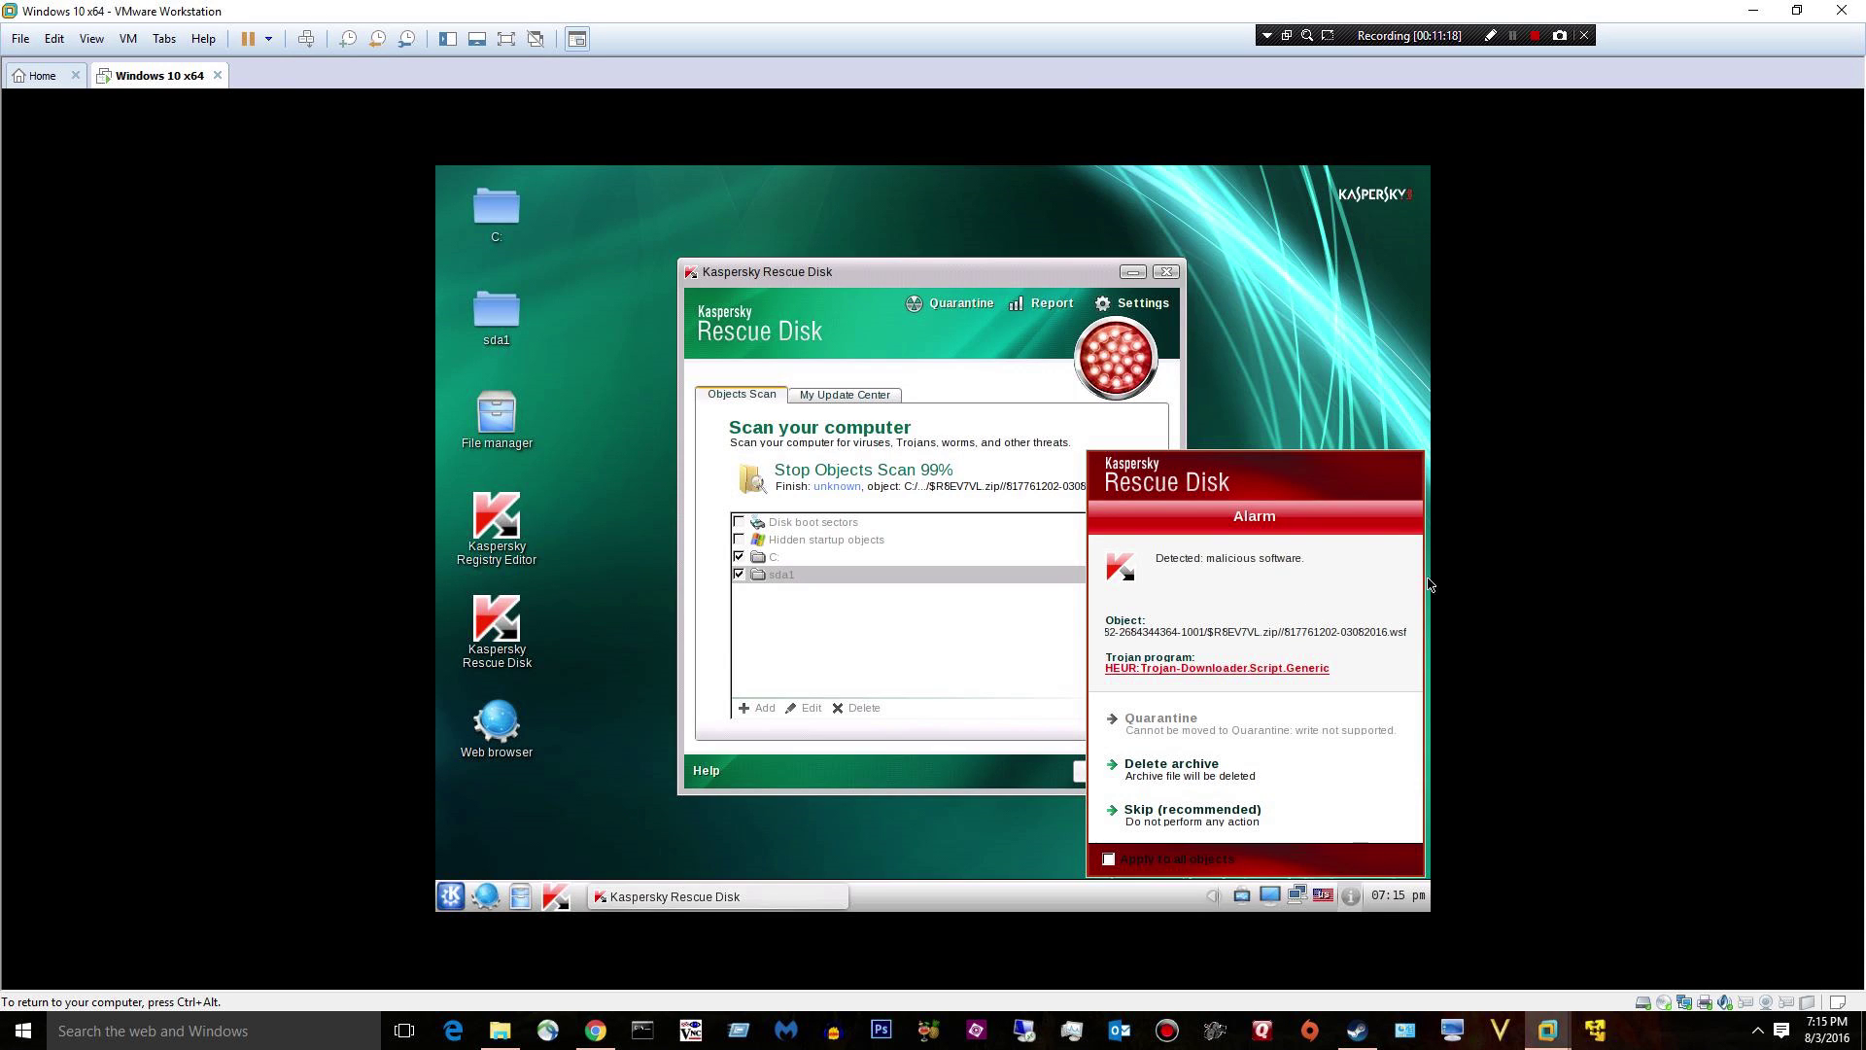
- Delete the infected $R8EV7VL.zip archive and the archive holding the JS downloader
click(1128, 782)
click(1129, 696)
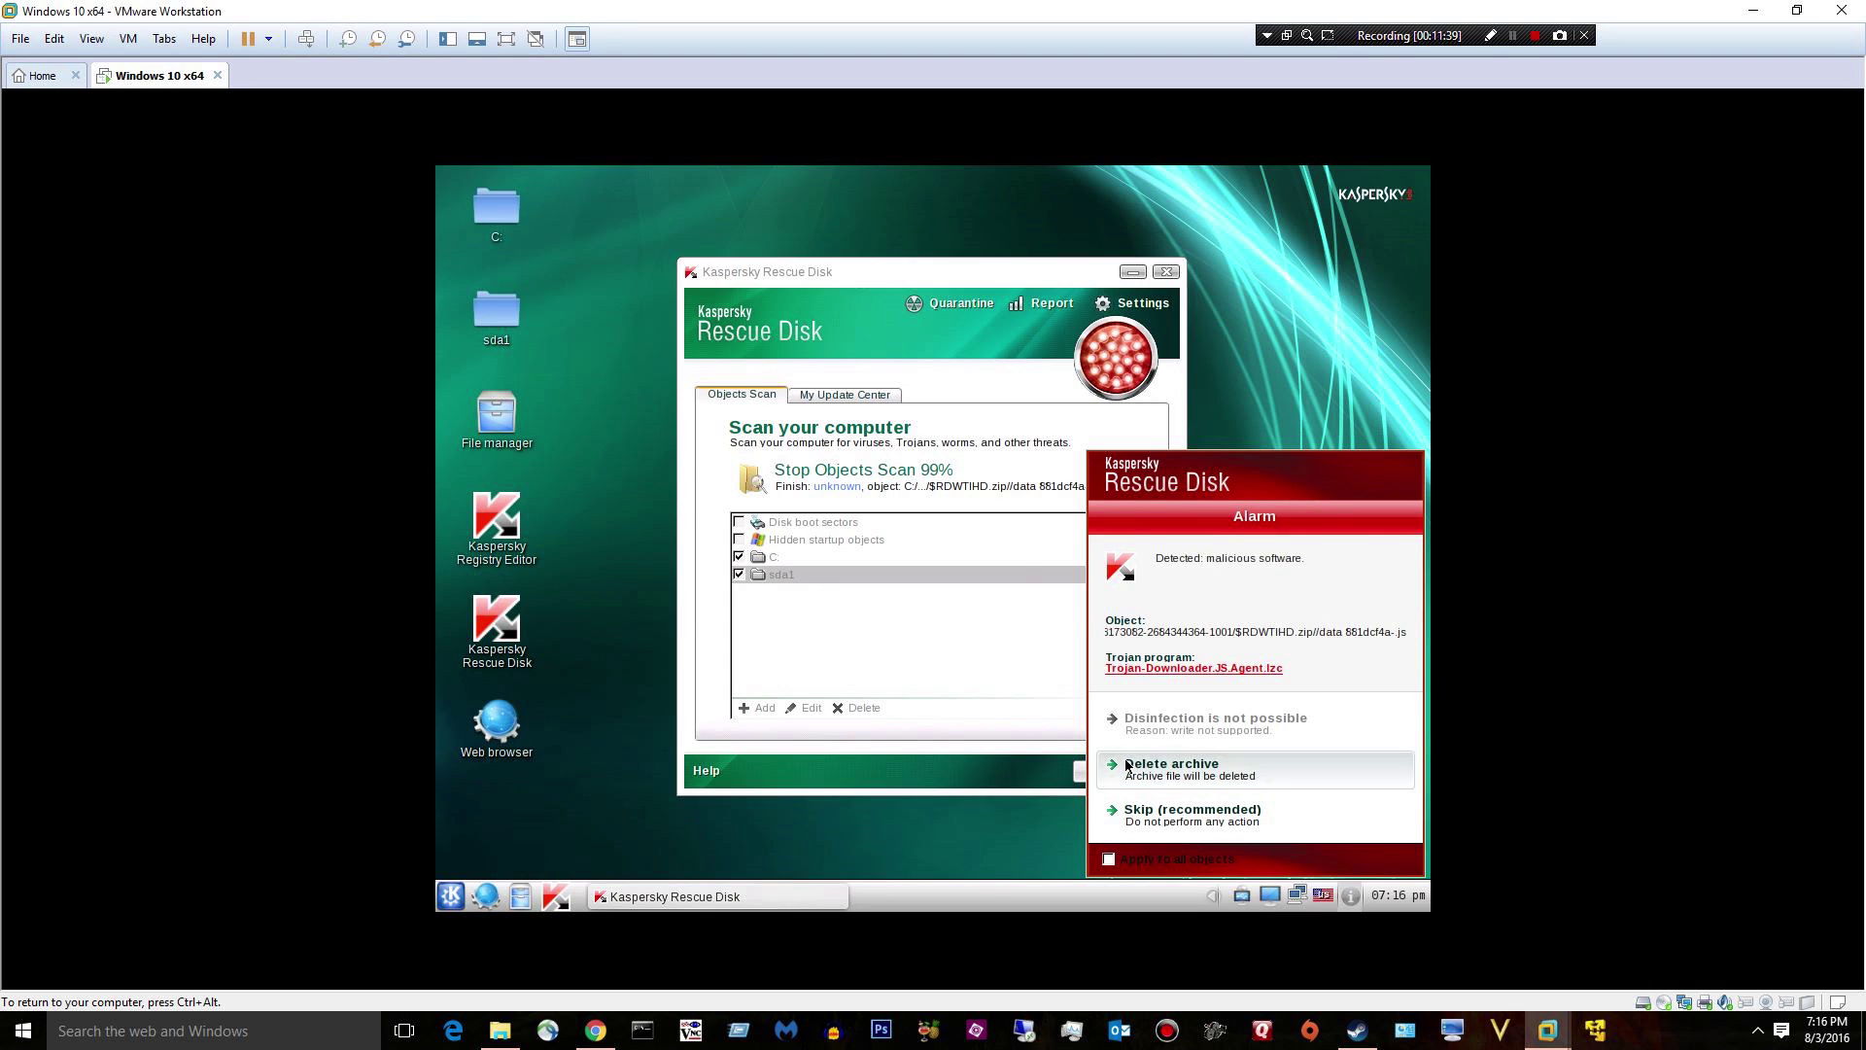
click(1127, 766)
click(1135, 705)
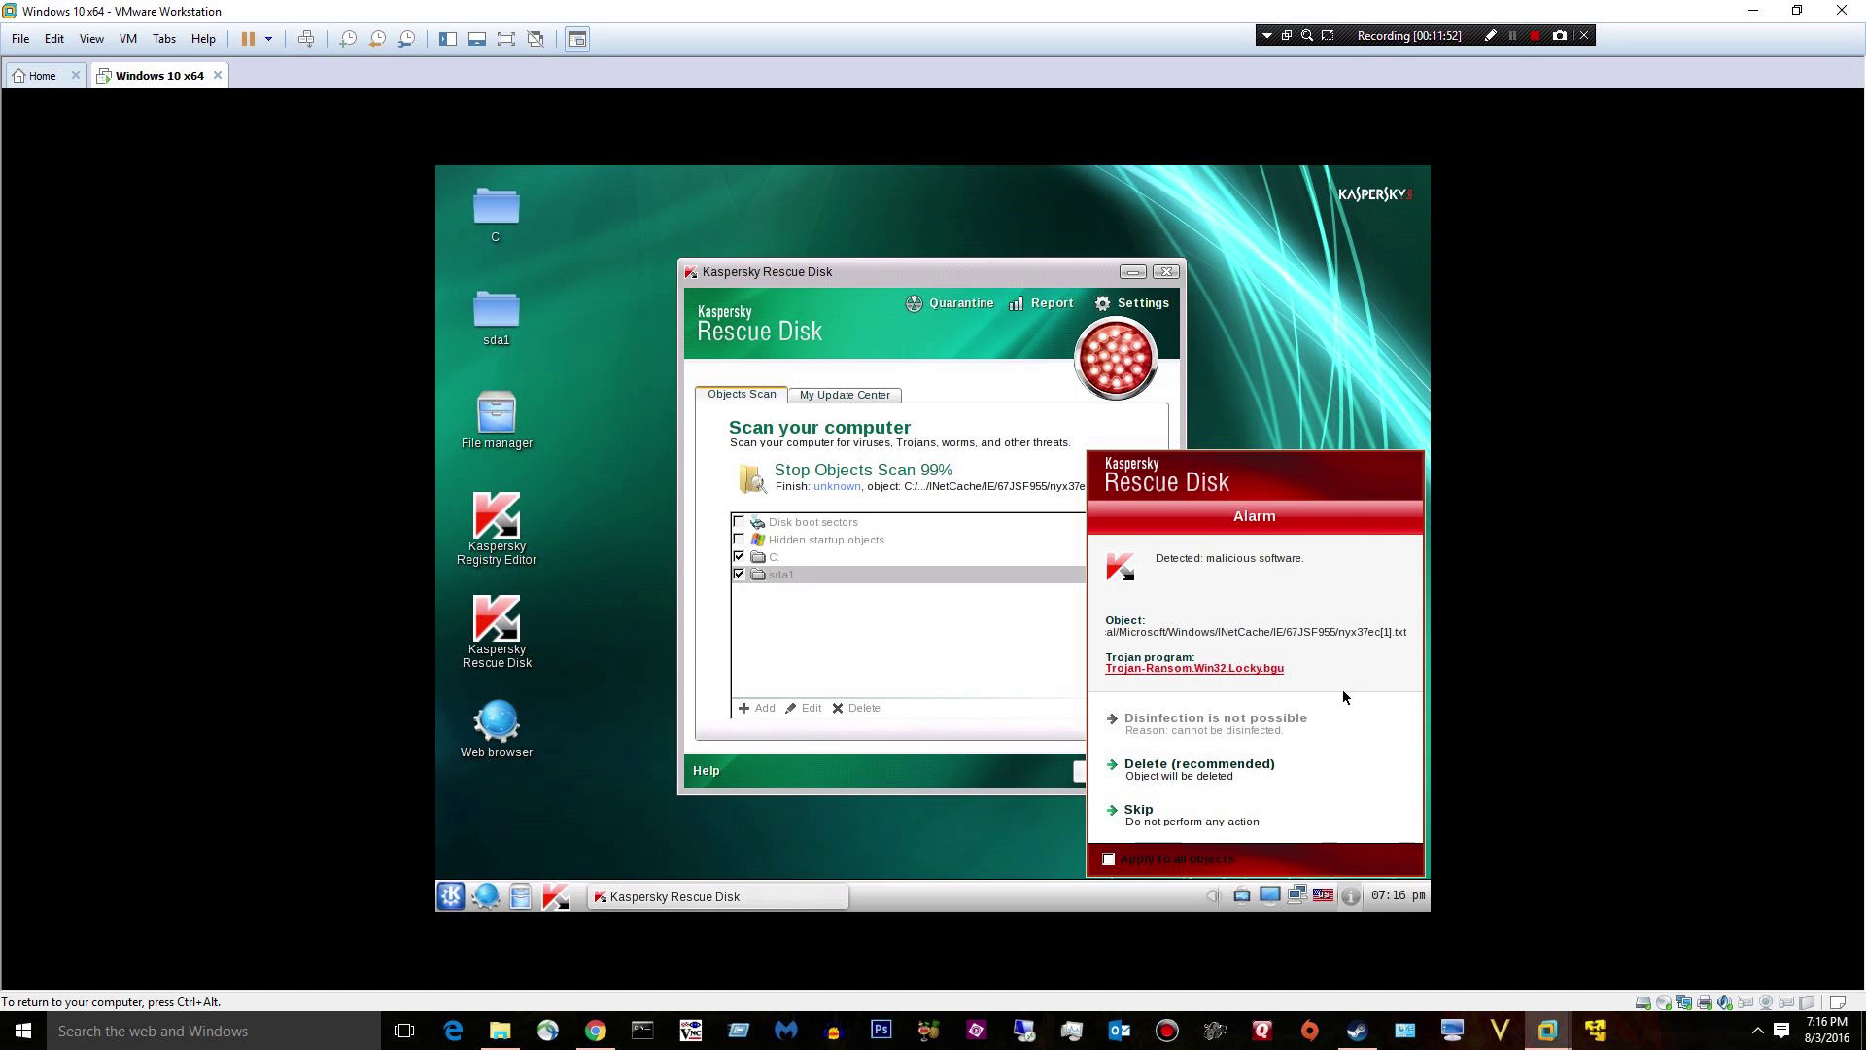
- Delete the Locky-infected browser cache files, including nyx37ec[1].txt and the VSZWPXKG file
click(1198, 772)
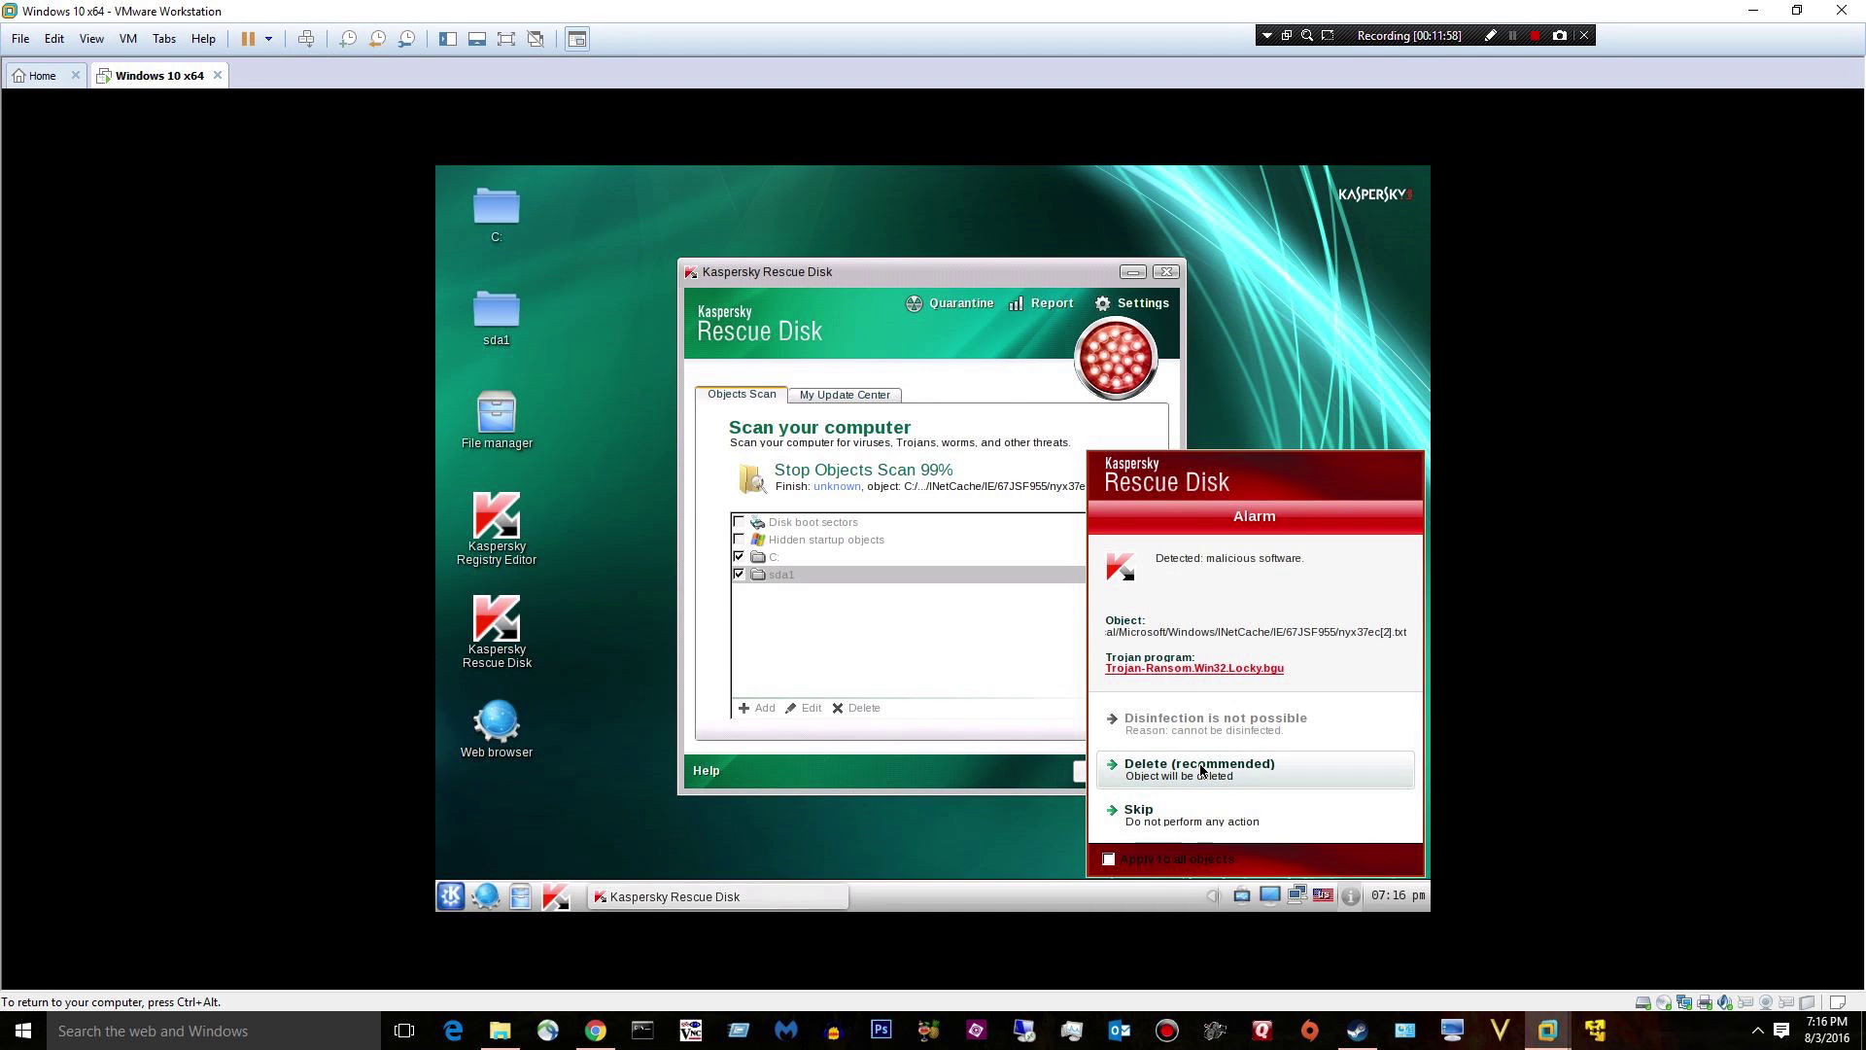
click(1200, 771)
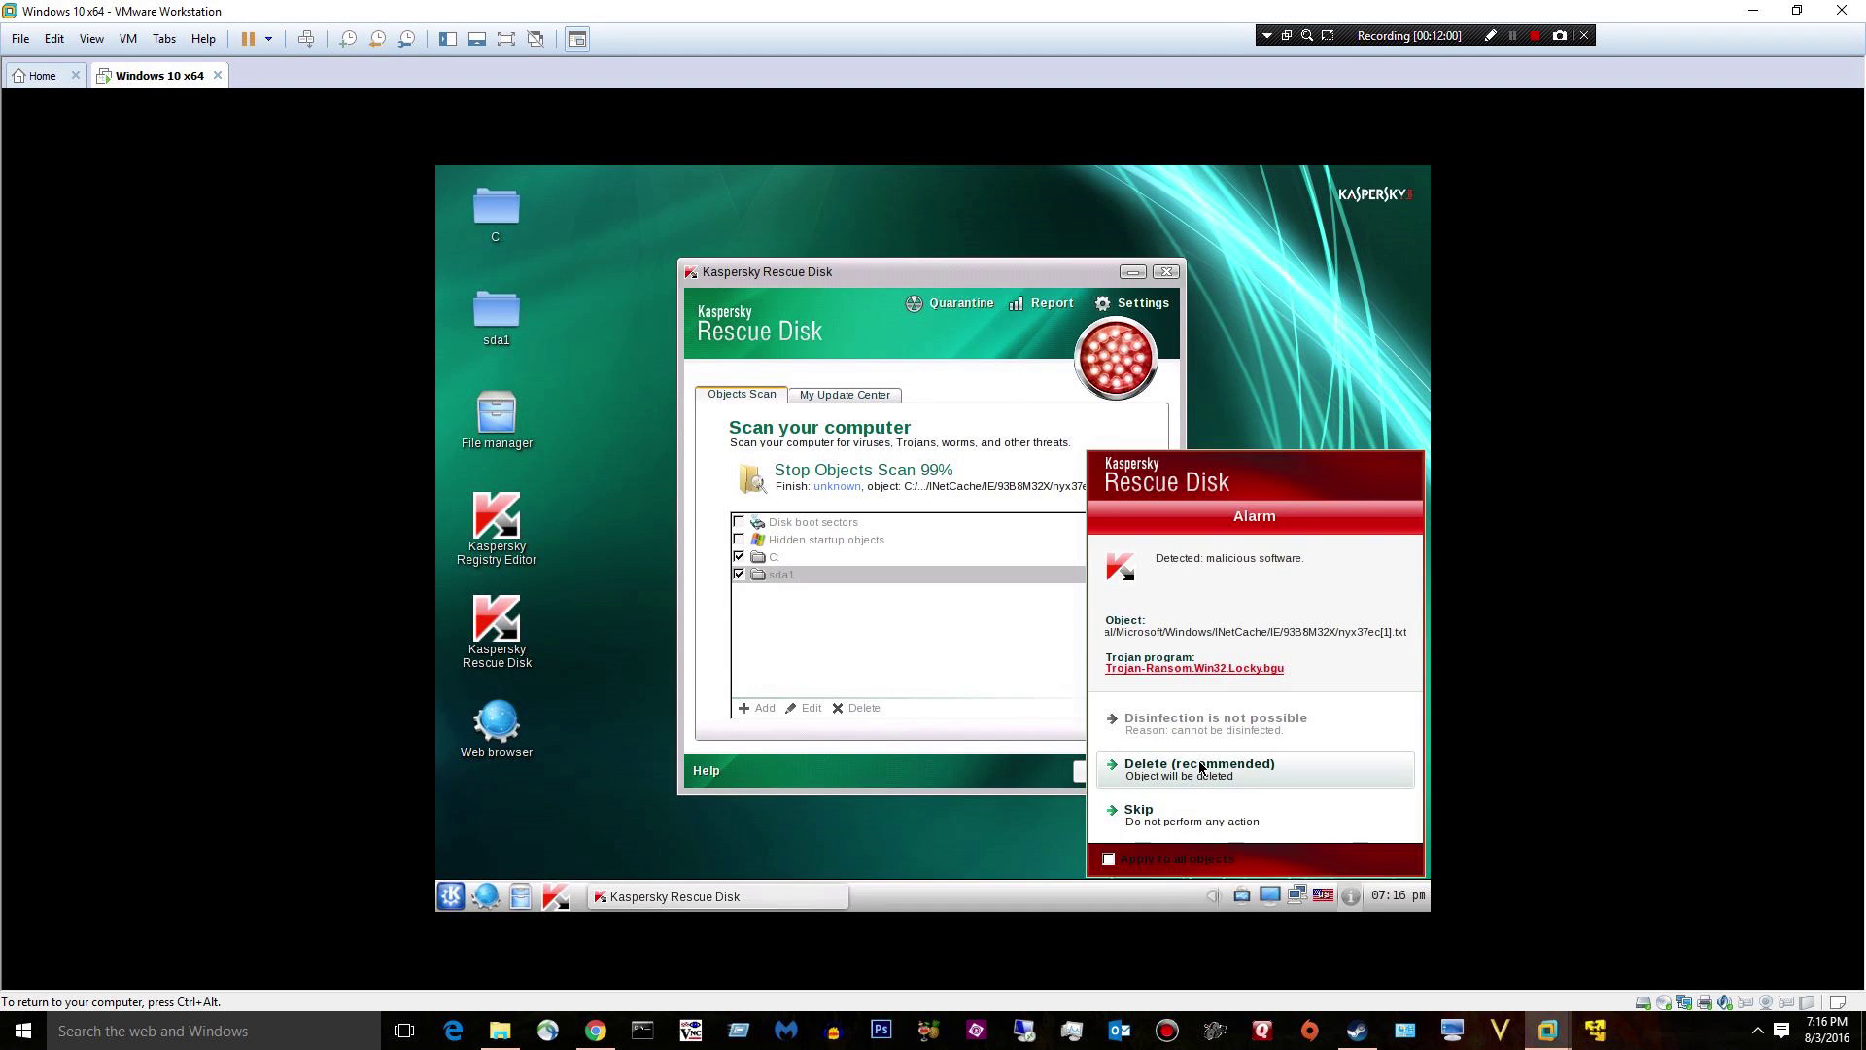
click(1201, 768)
click(1201, 767)
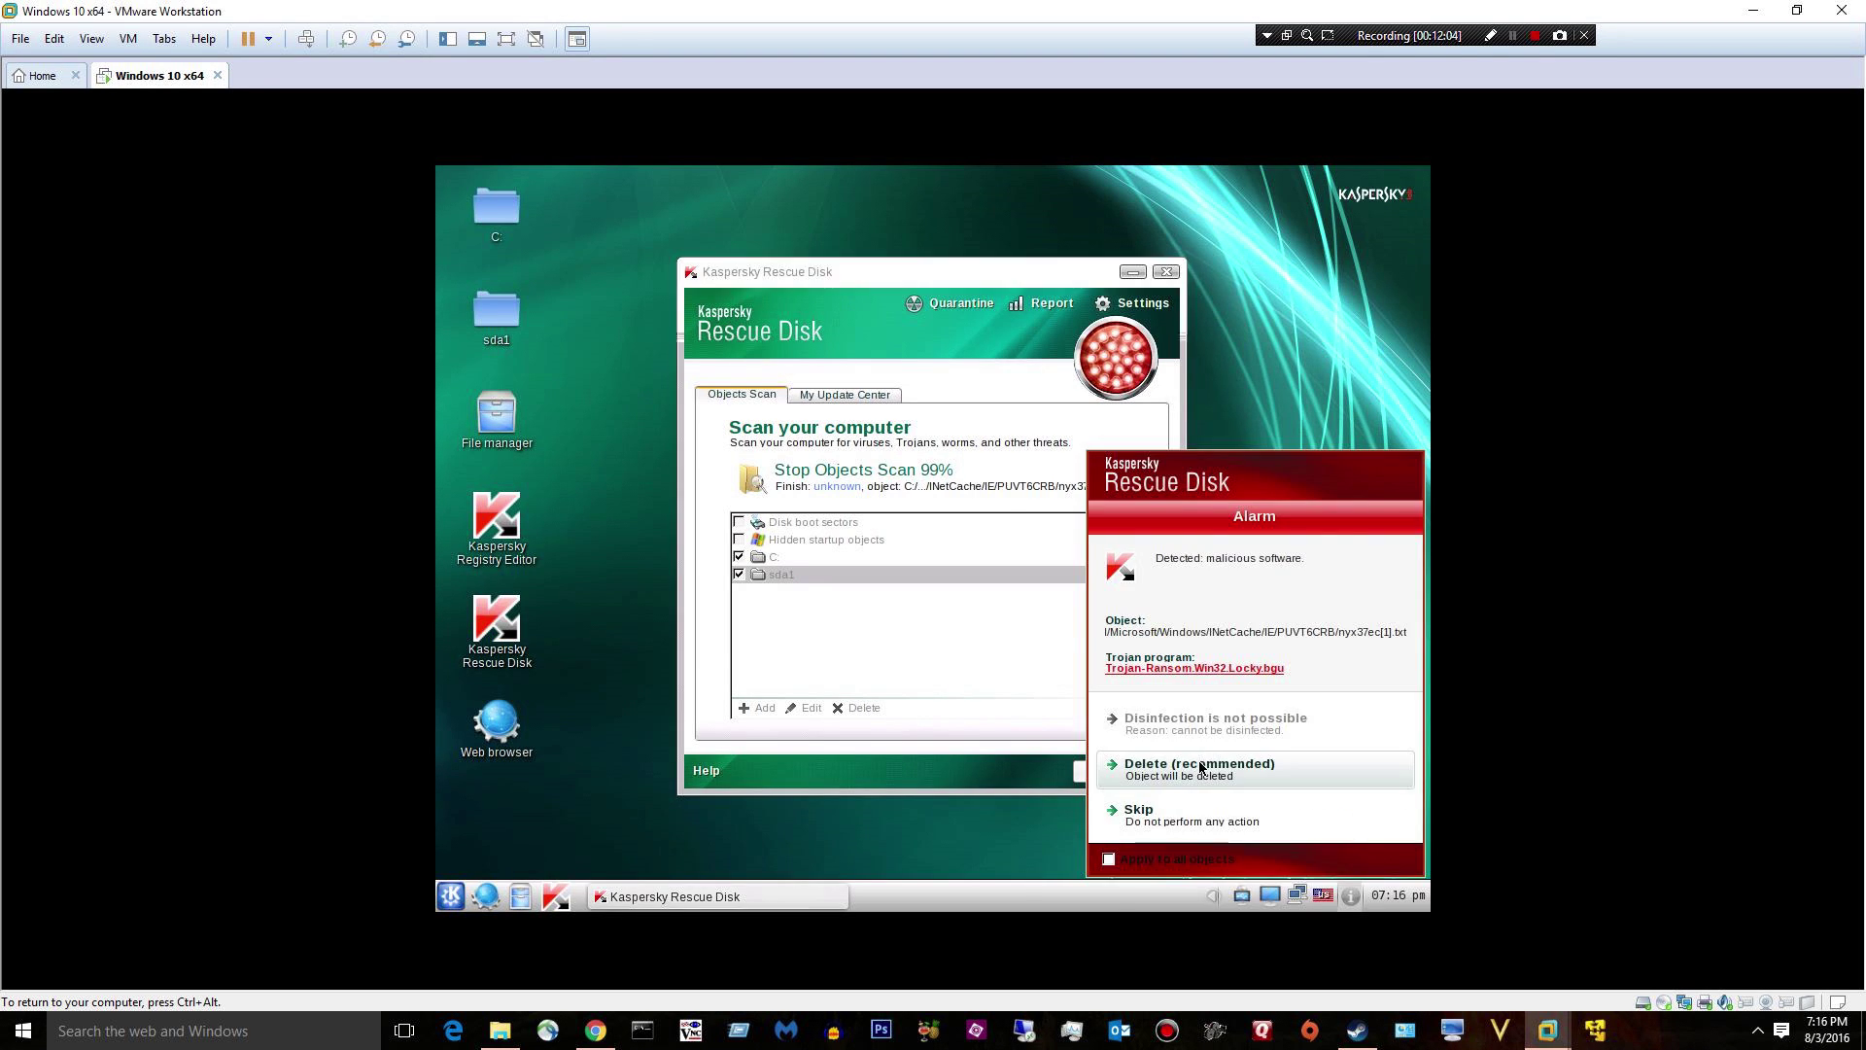
click(1199, 767)
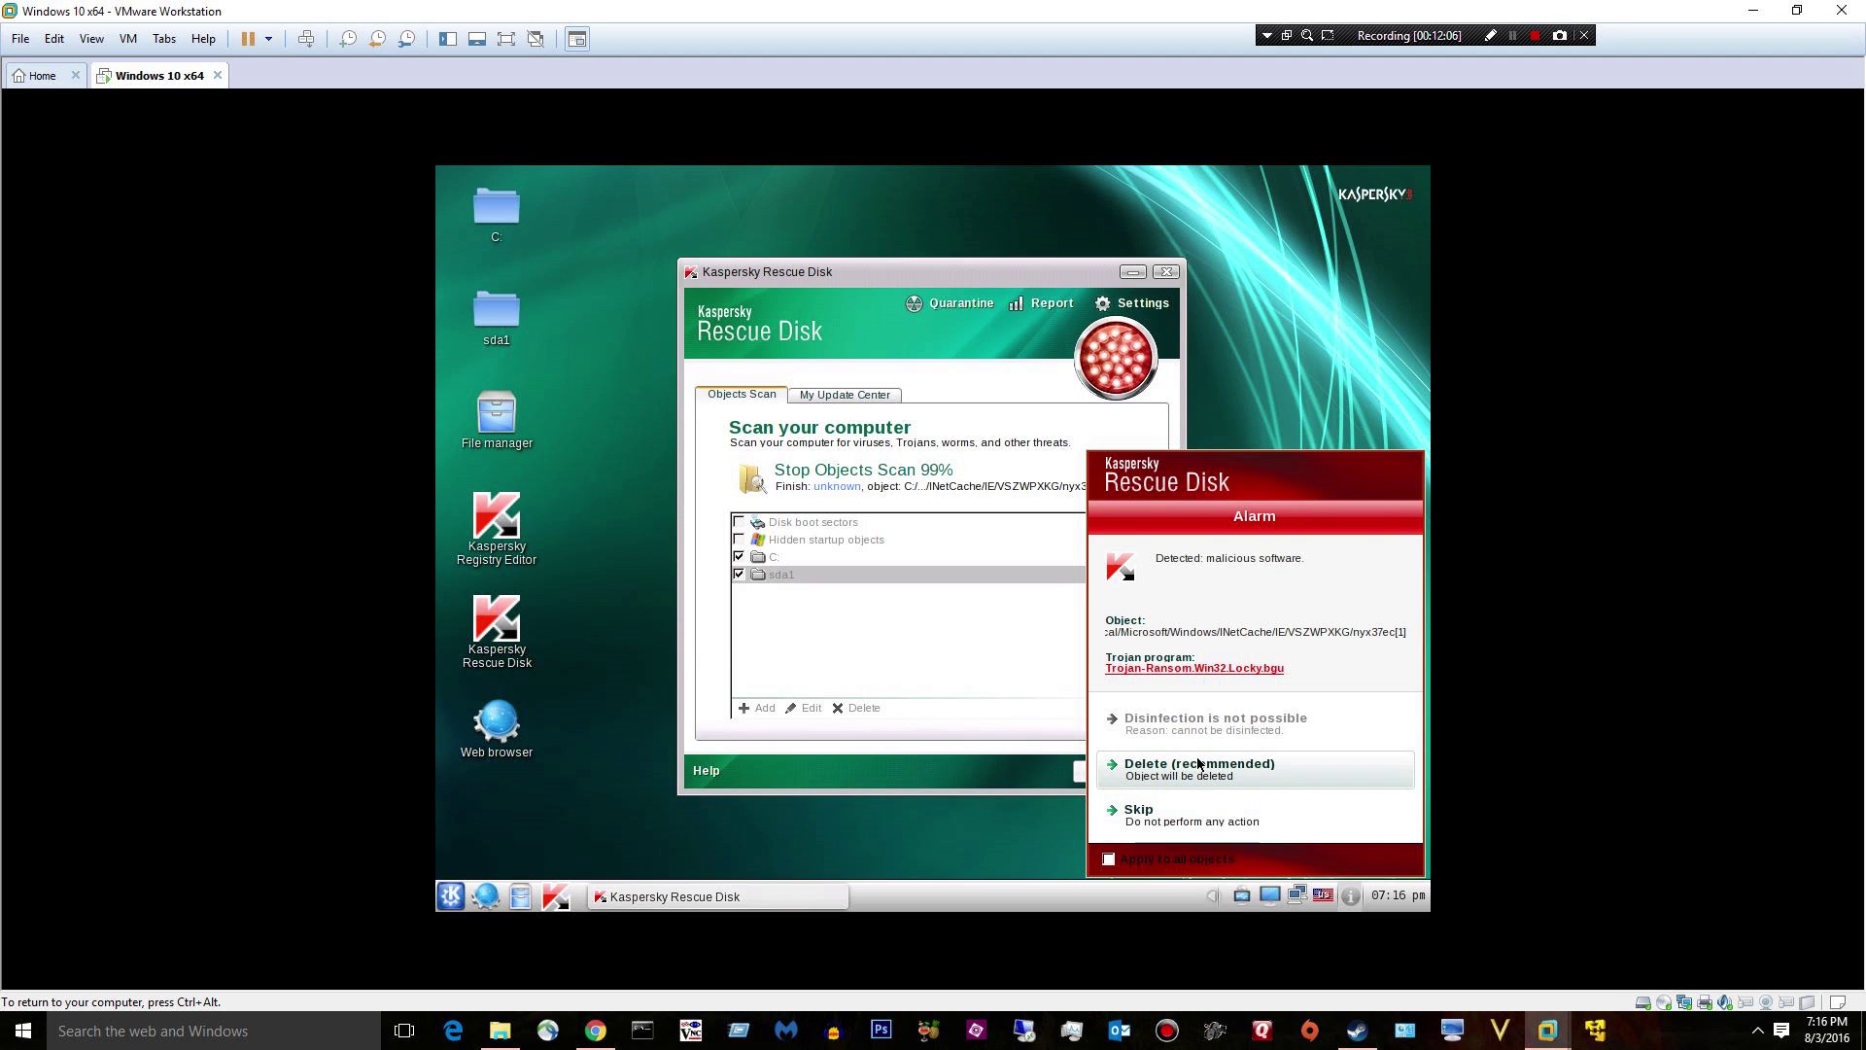
click(1198, 765)
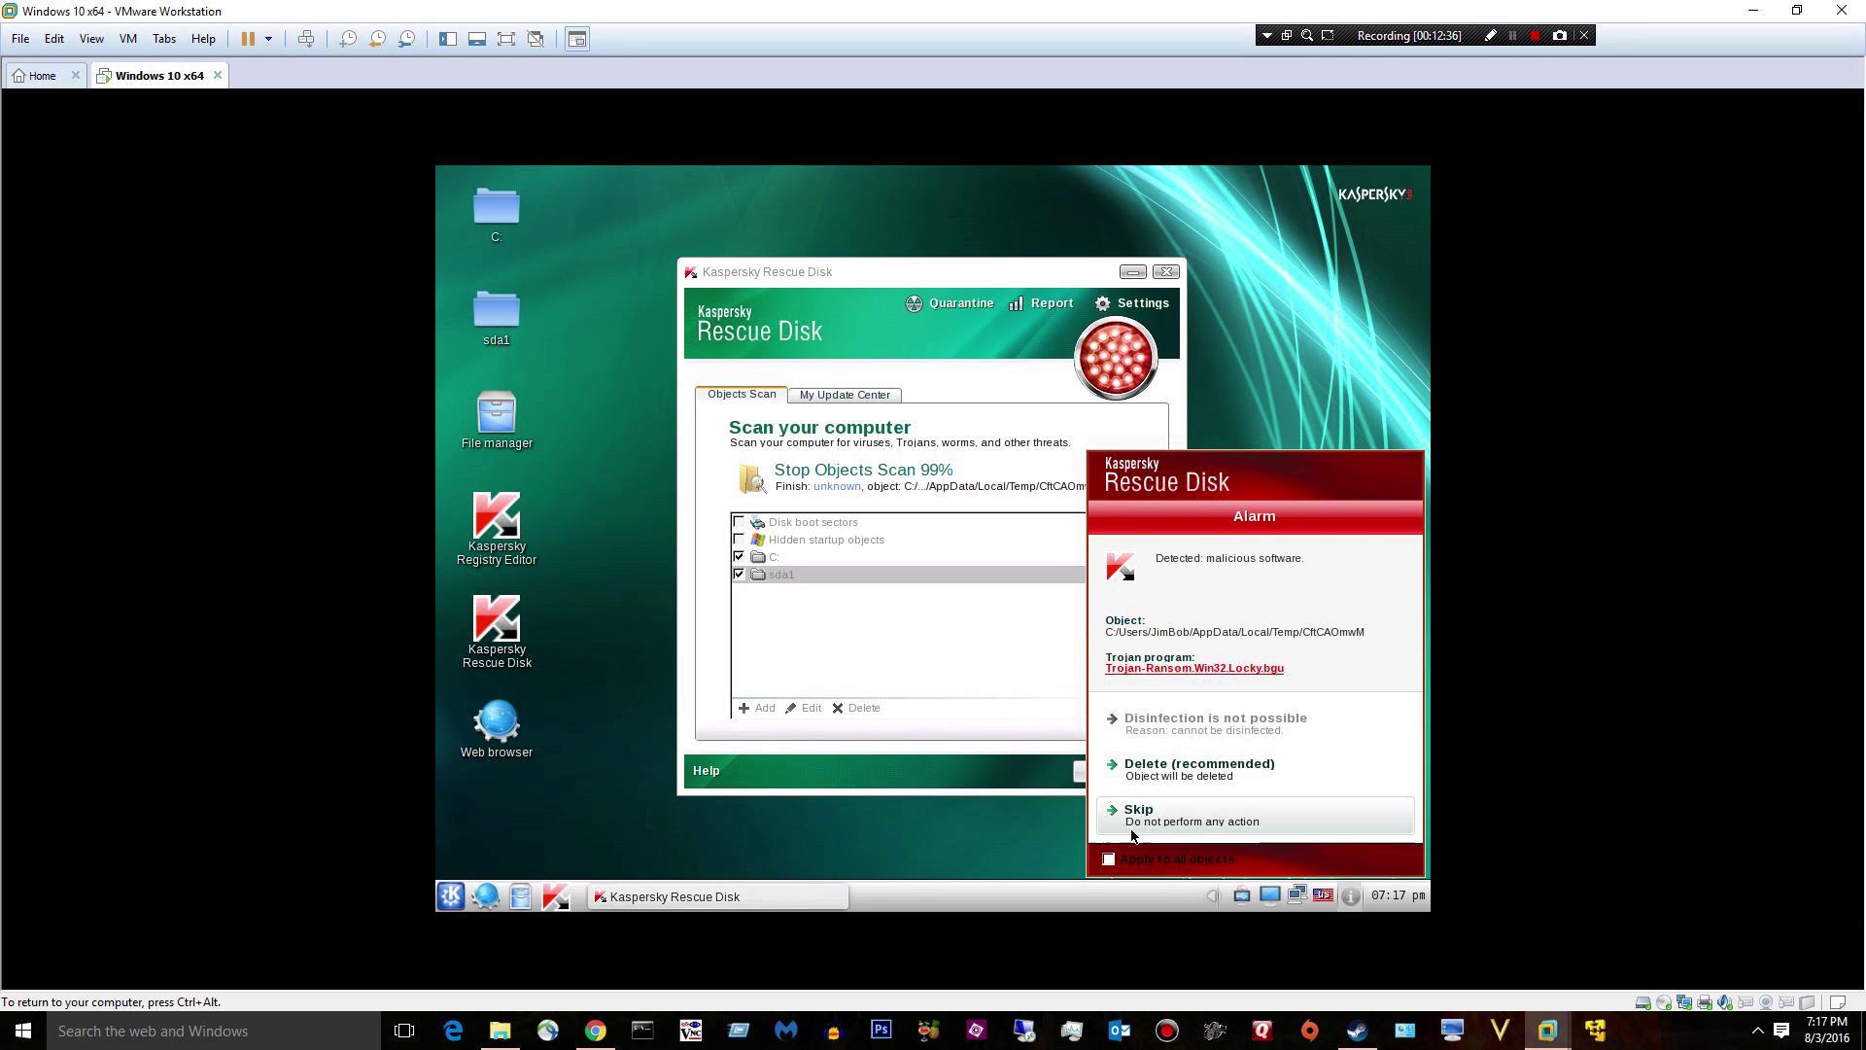
- Delete the Locky ransomware file CftCAOmwM from the Temp folder
click(1183, 767)
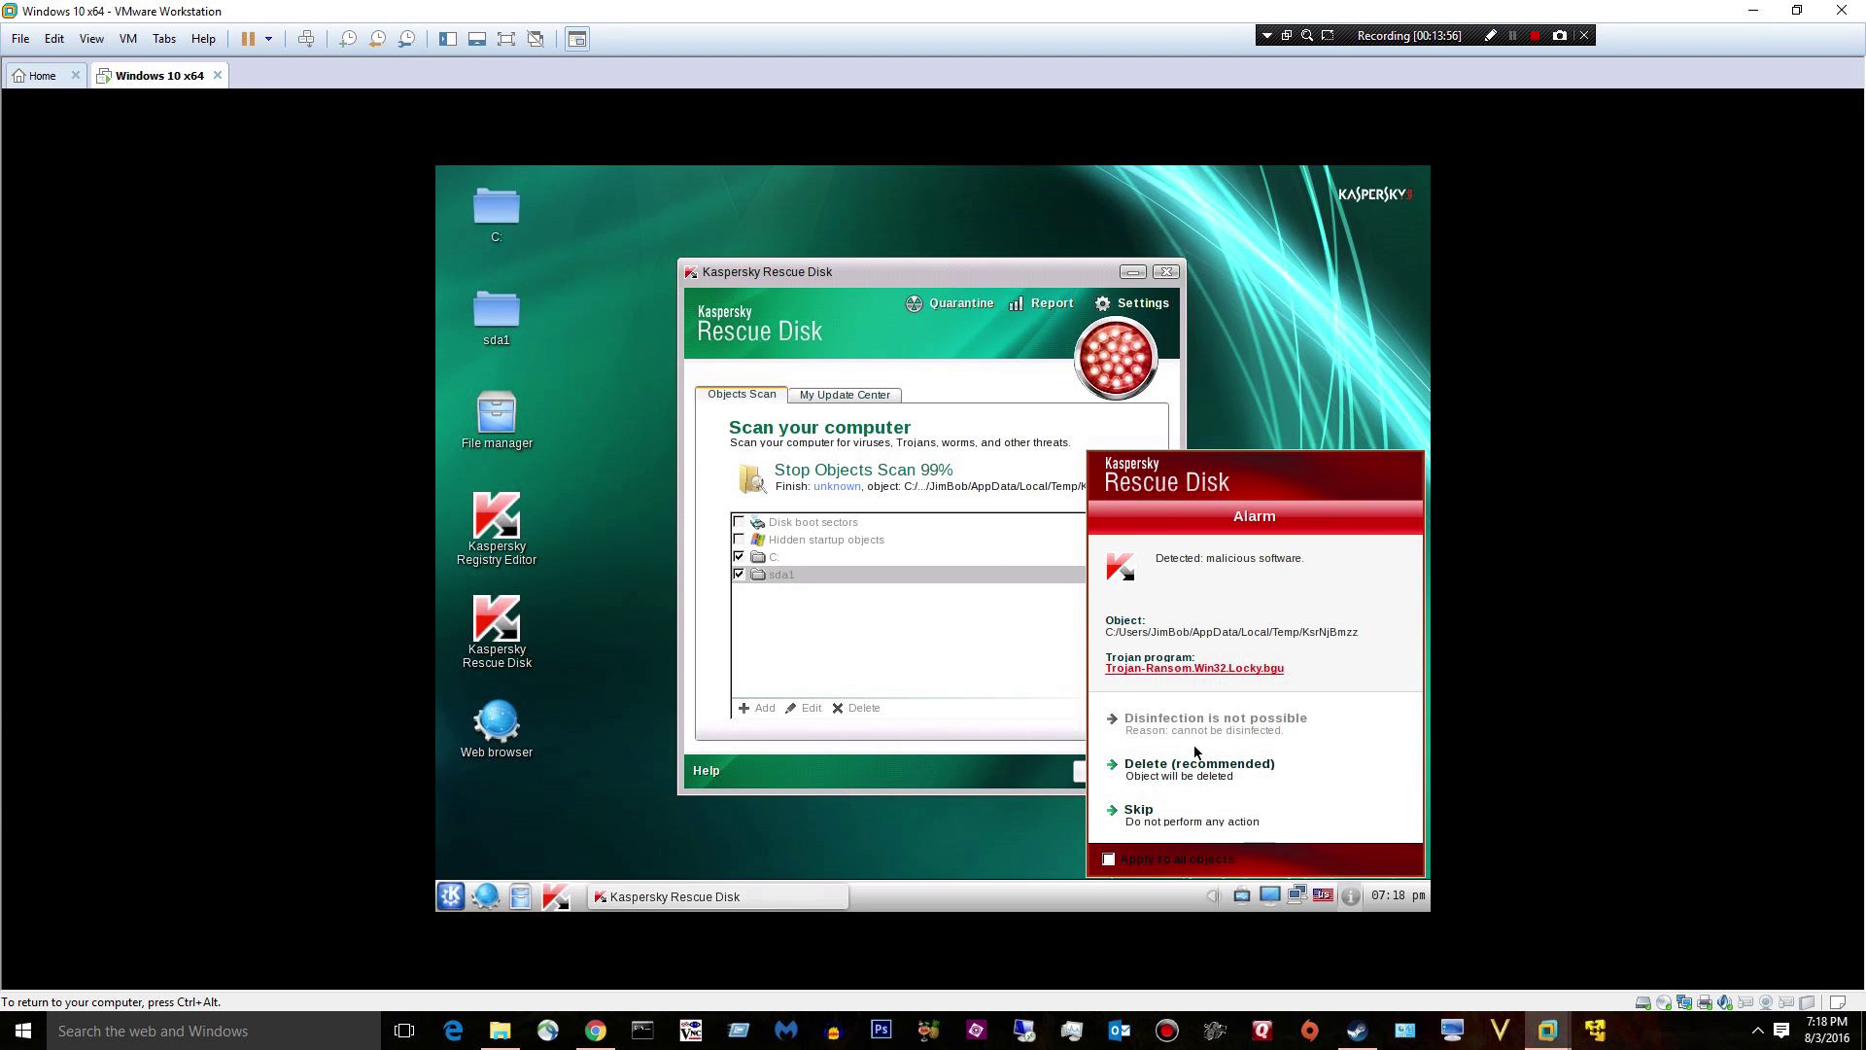
- Delete the Locky temp files KsrNjBmzz, SsjmYNmD, kdhJGy and the others flagged
click(1184, 773)
click(1166, 766)
click(1217, 768)
click(1182, 786)
click(1205, 773)
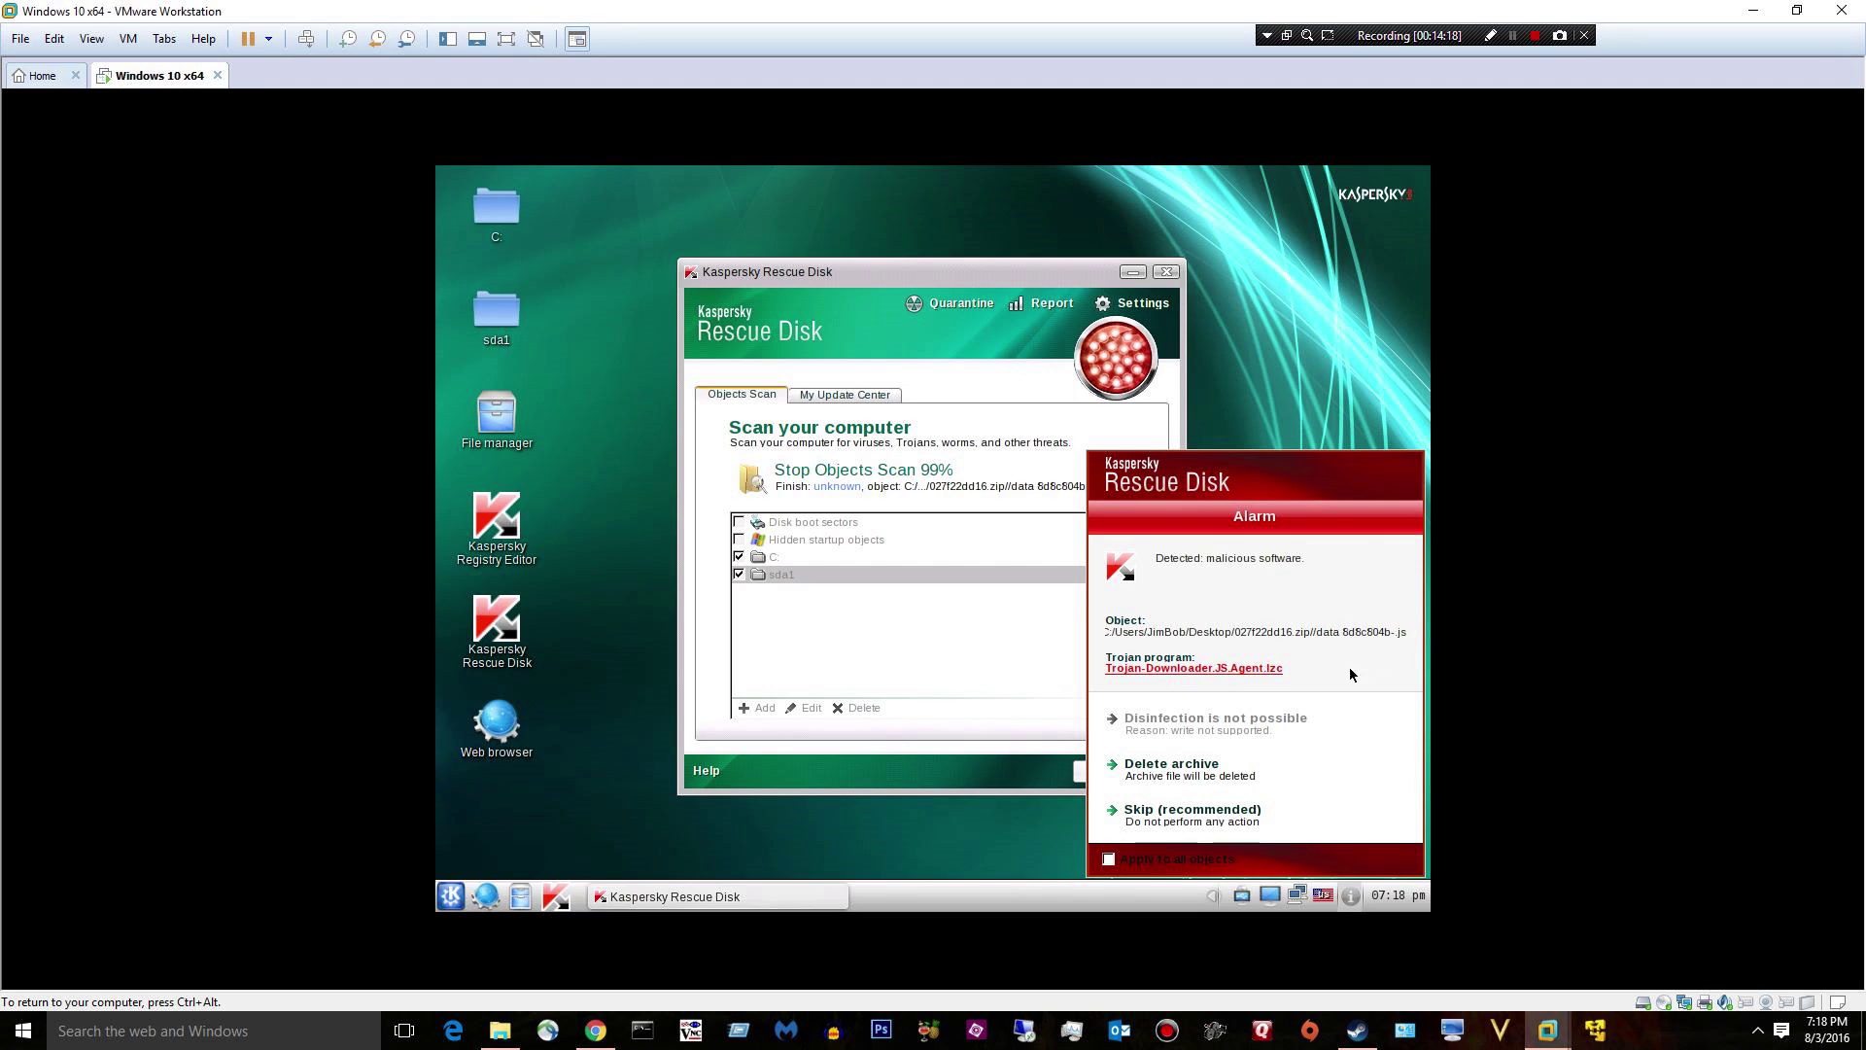
- Delete the 027f22dd16 zip archive and the two desktop .wsf scripts, applying the choice to all objects
click(1152, 774)
click(1213, 720)
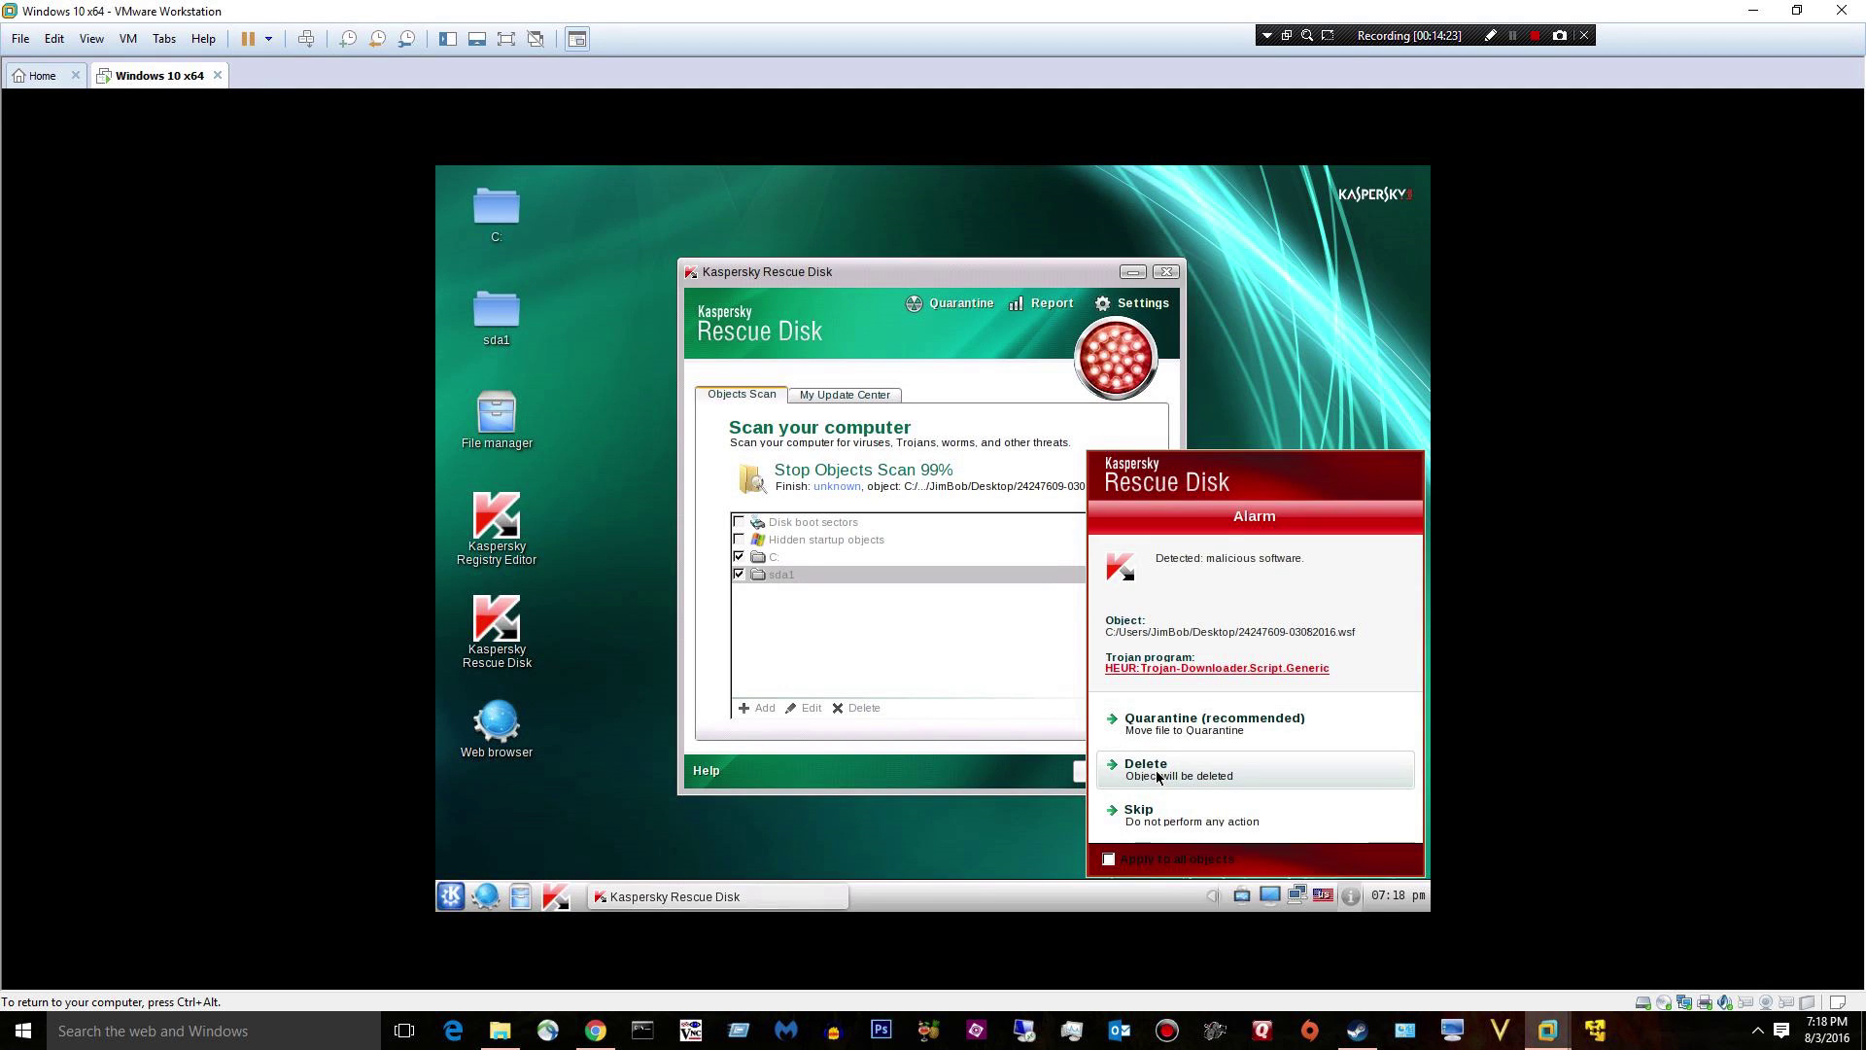
click(1156, 774)
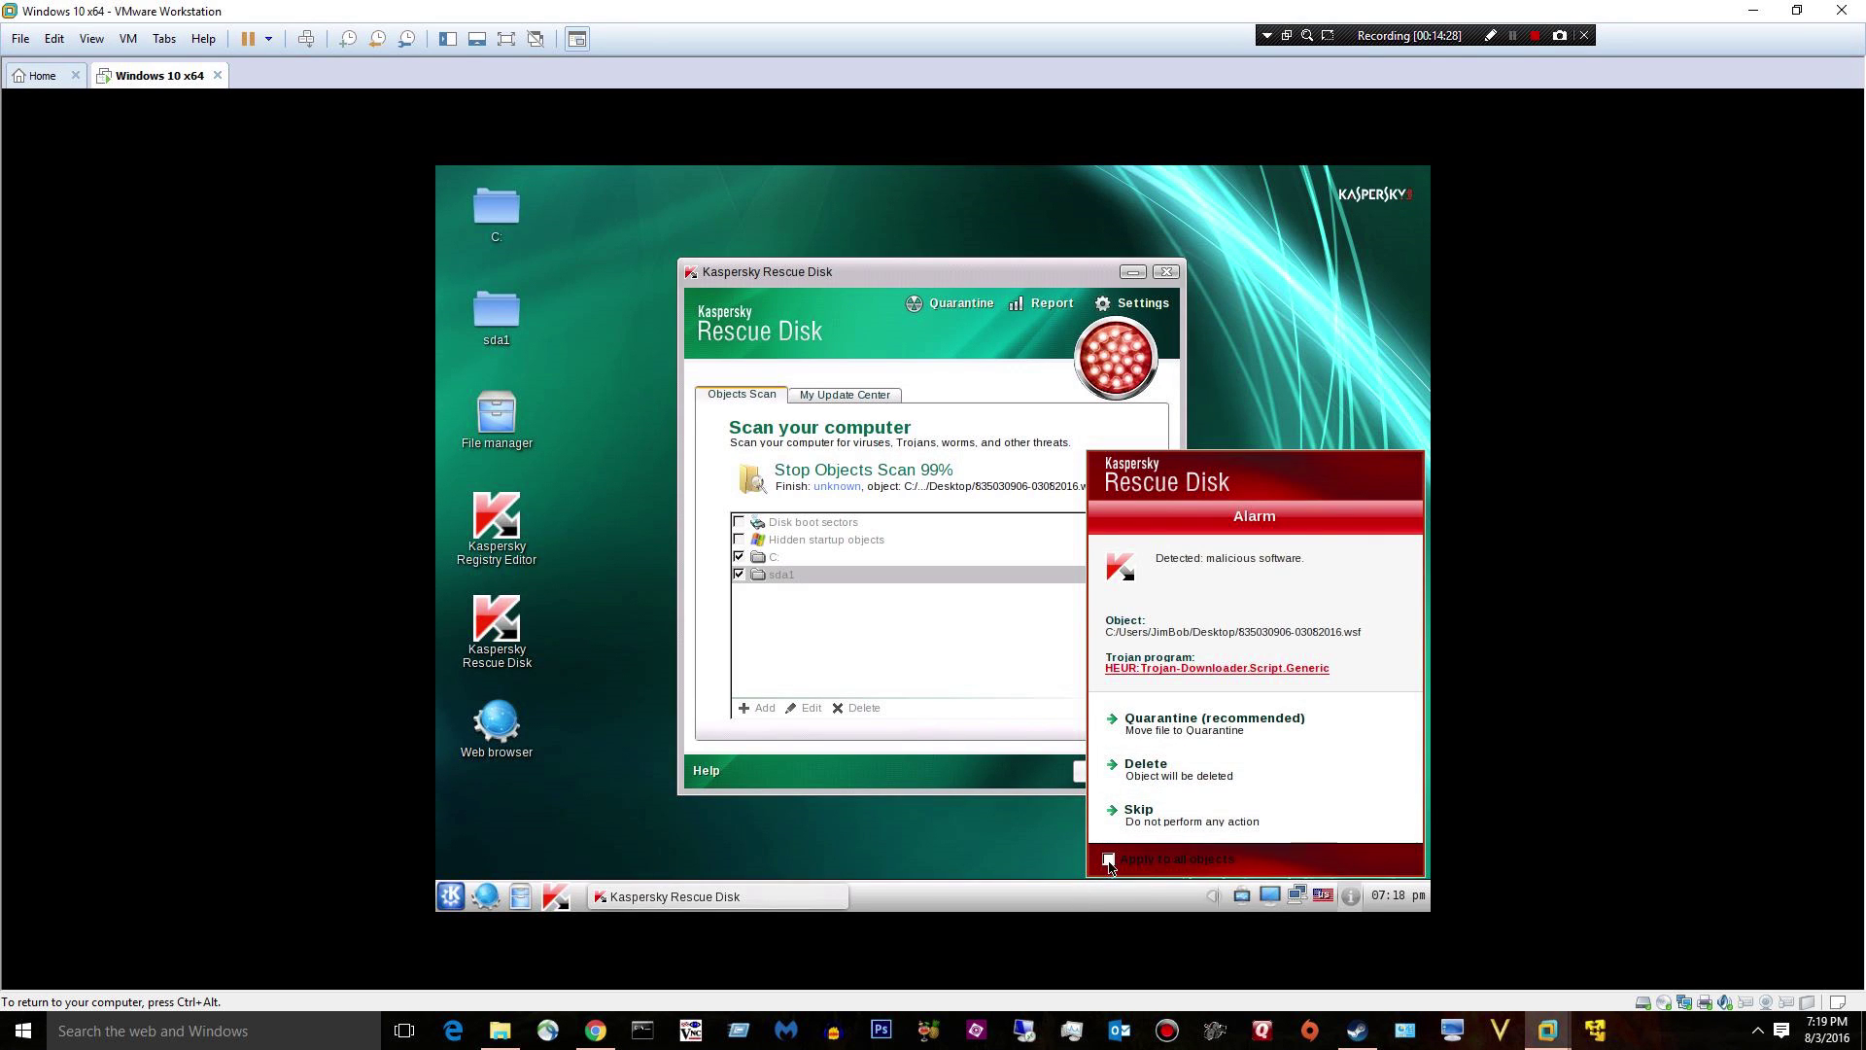
click(1108, 859)
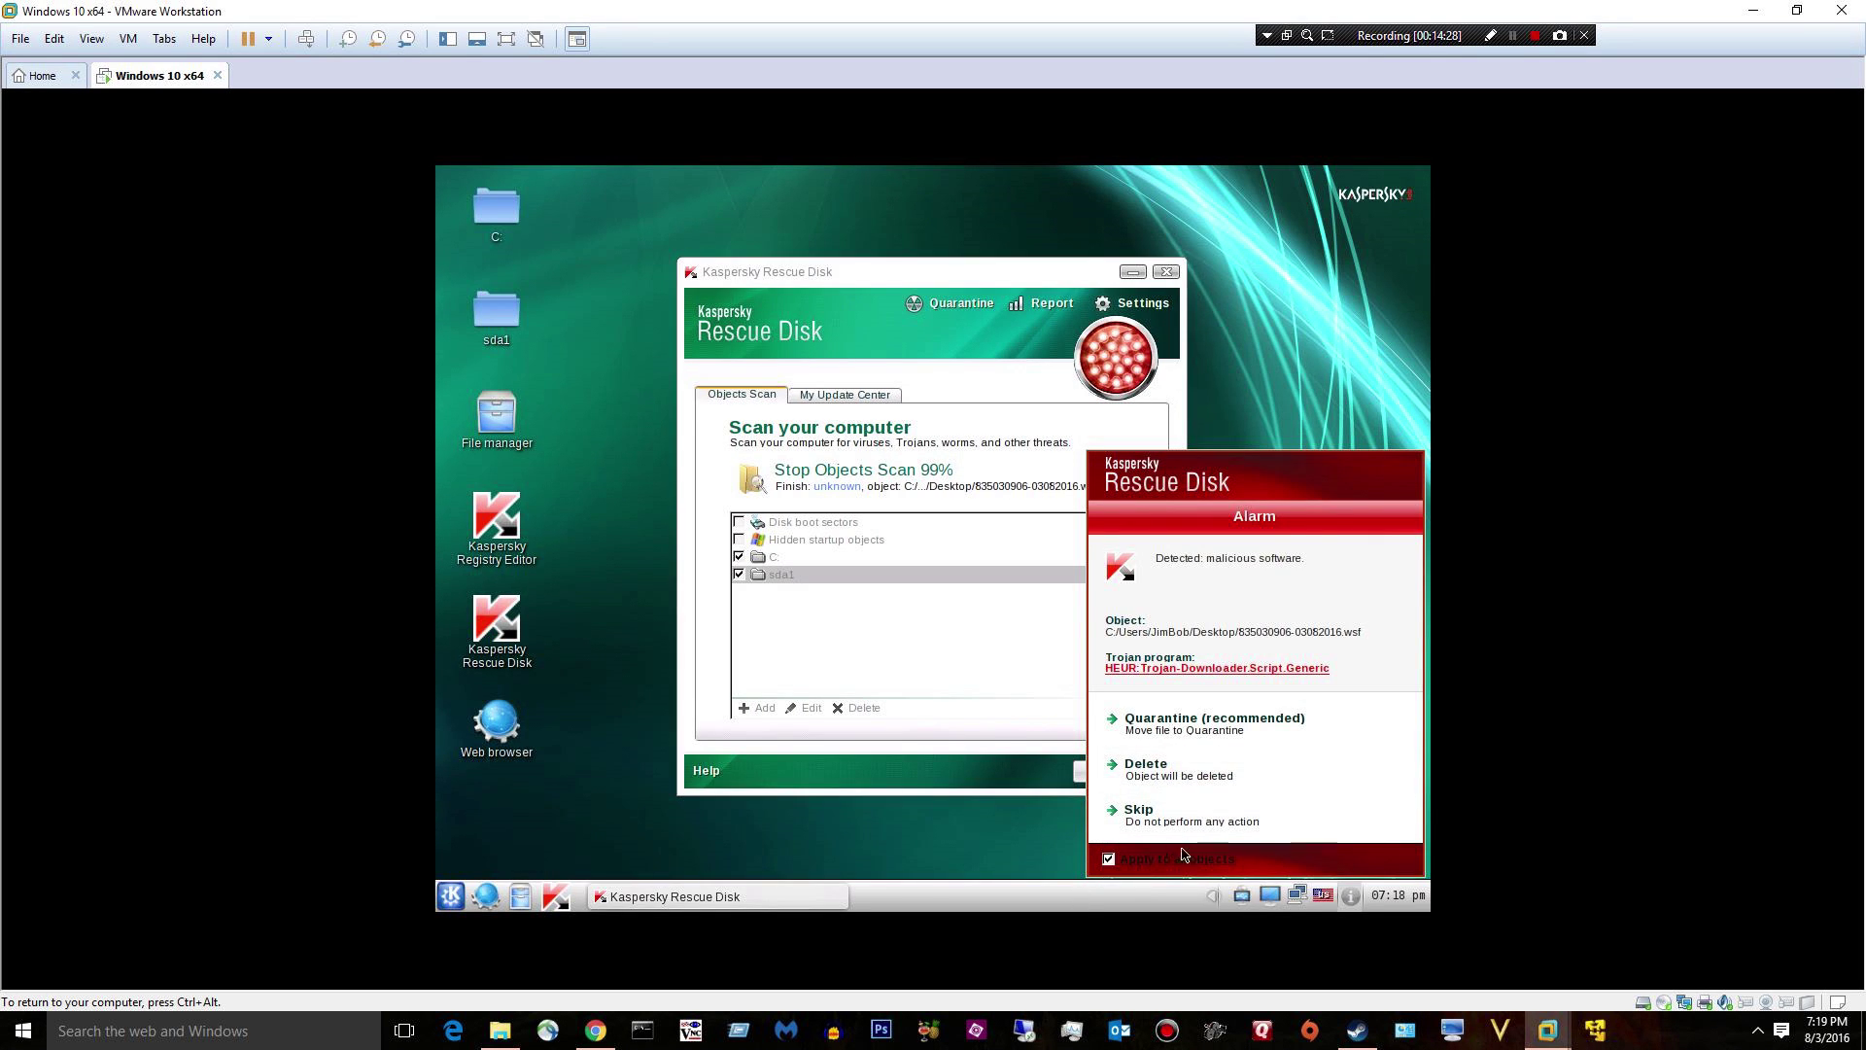
click(1152, 767)
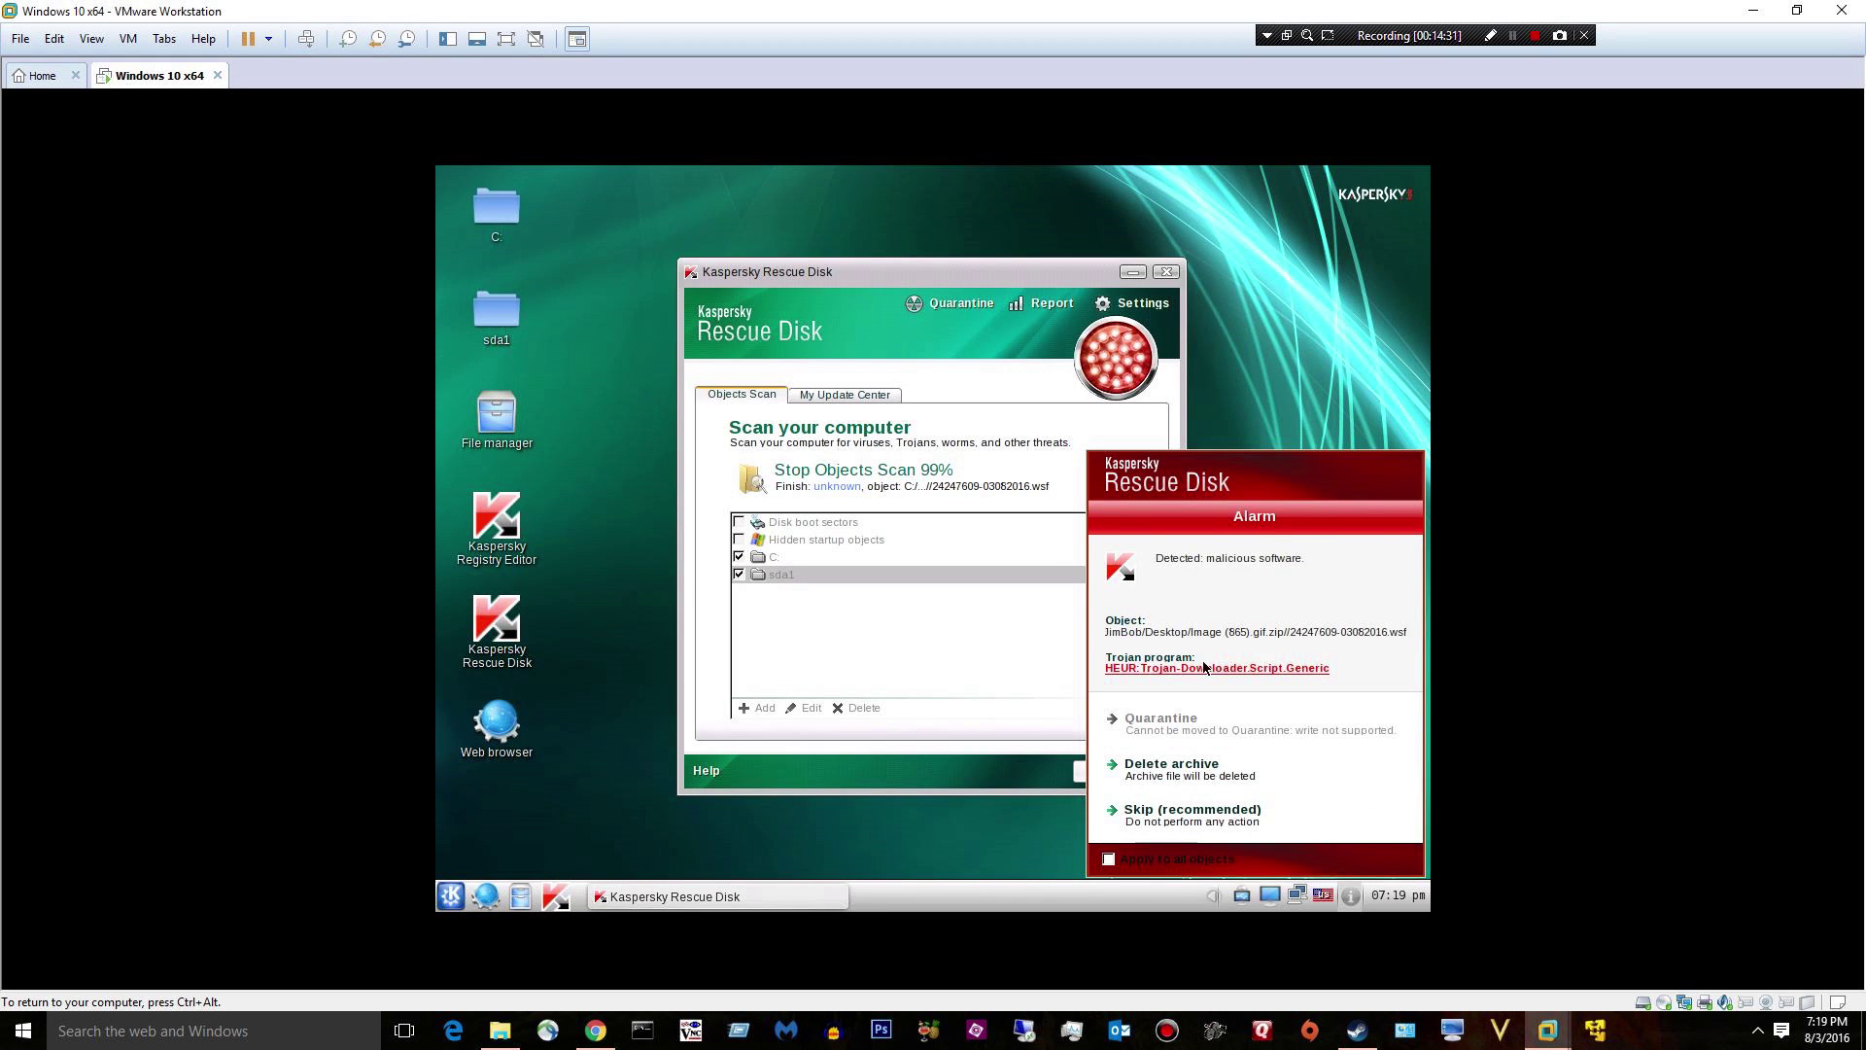
click(1108, 860)
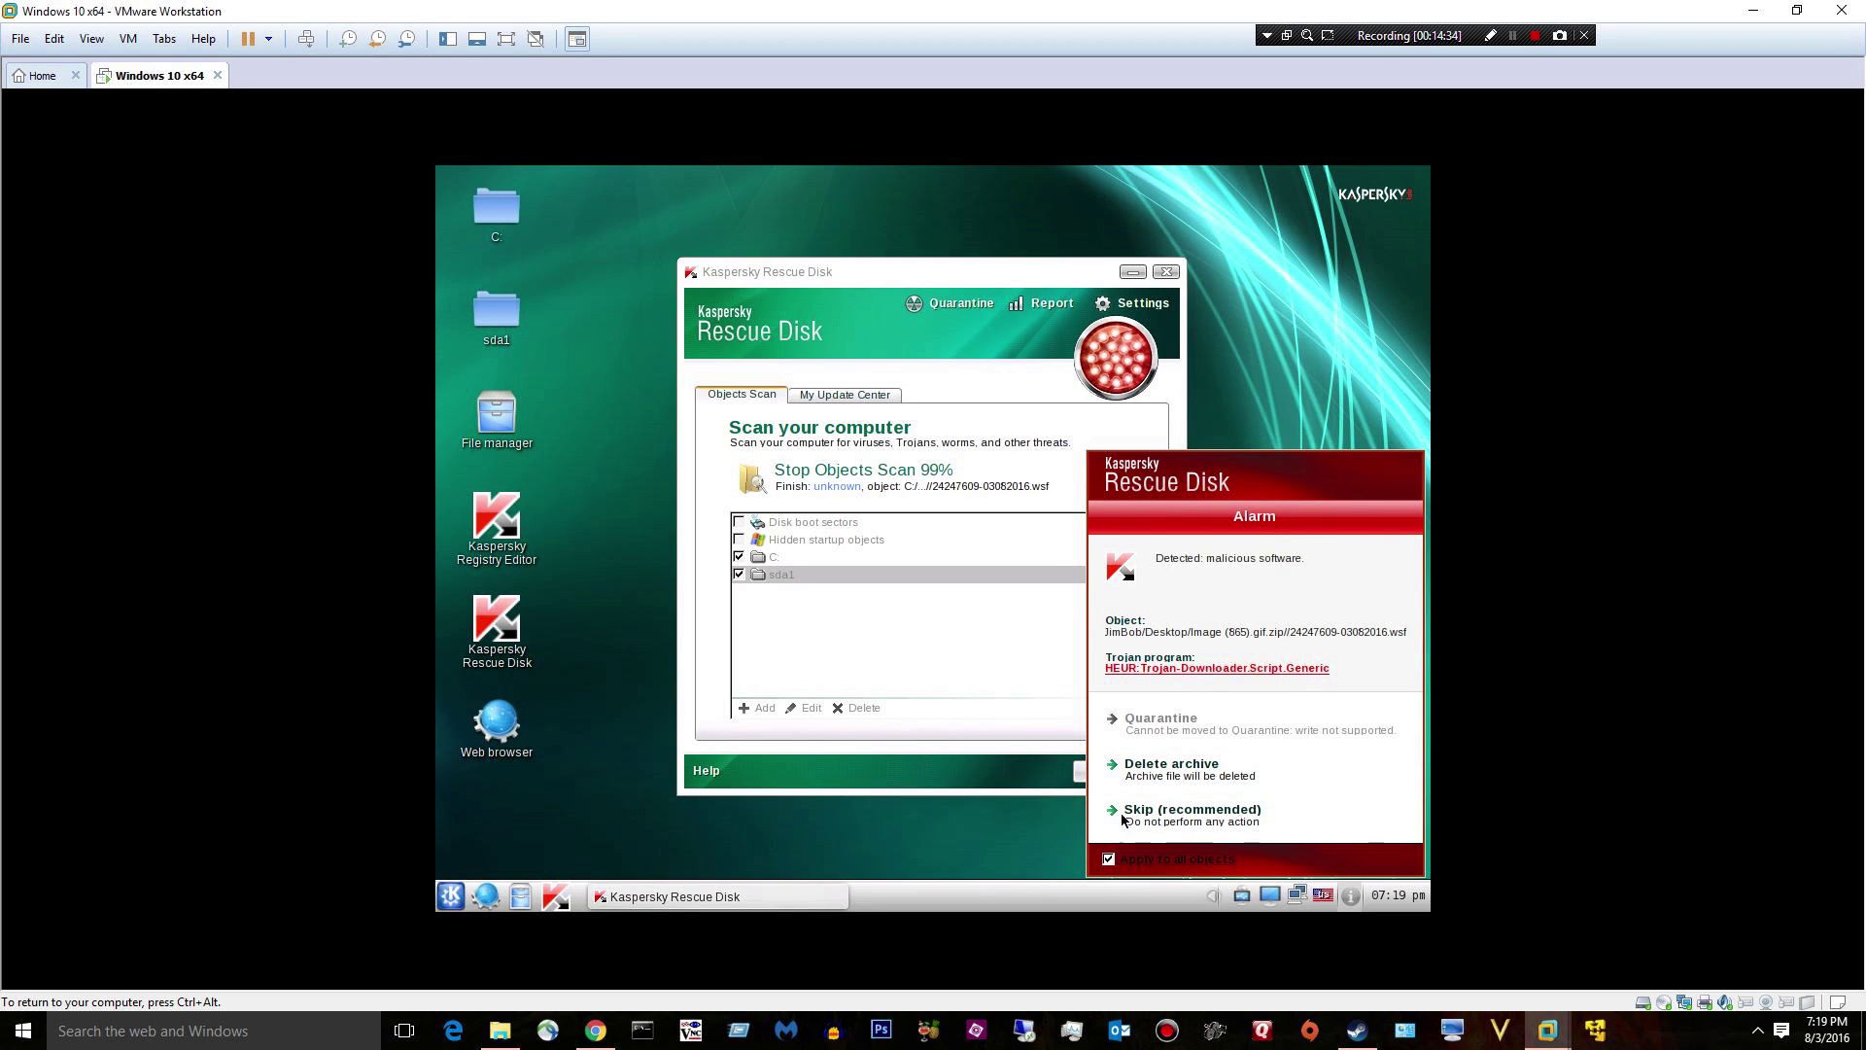
click(1166, 767)
- Confirm deleting the flagged archive file so the objects scan can run on
click(1202, 698)
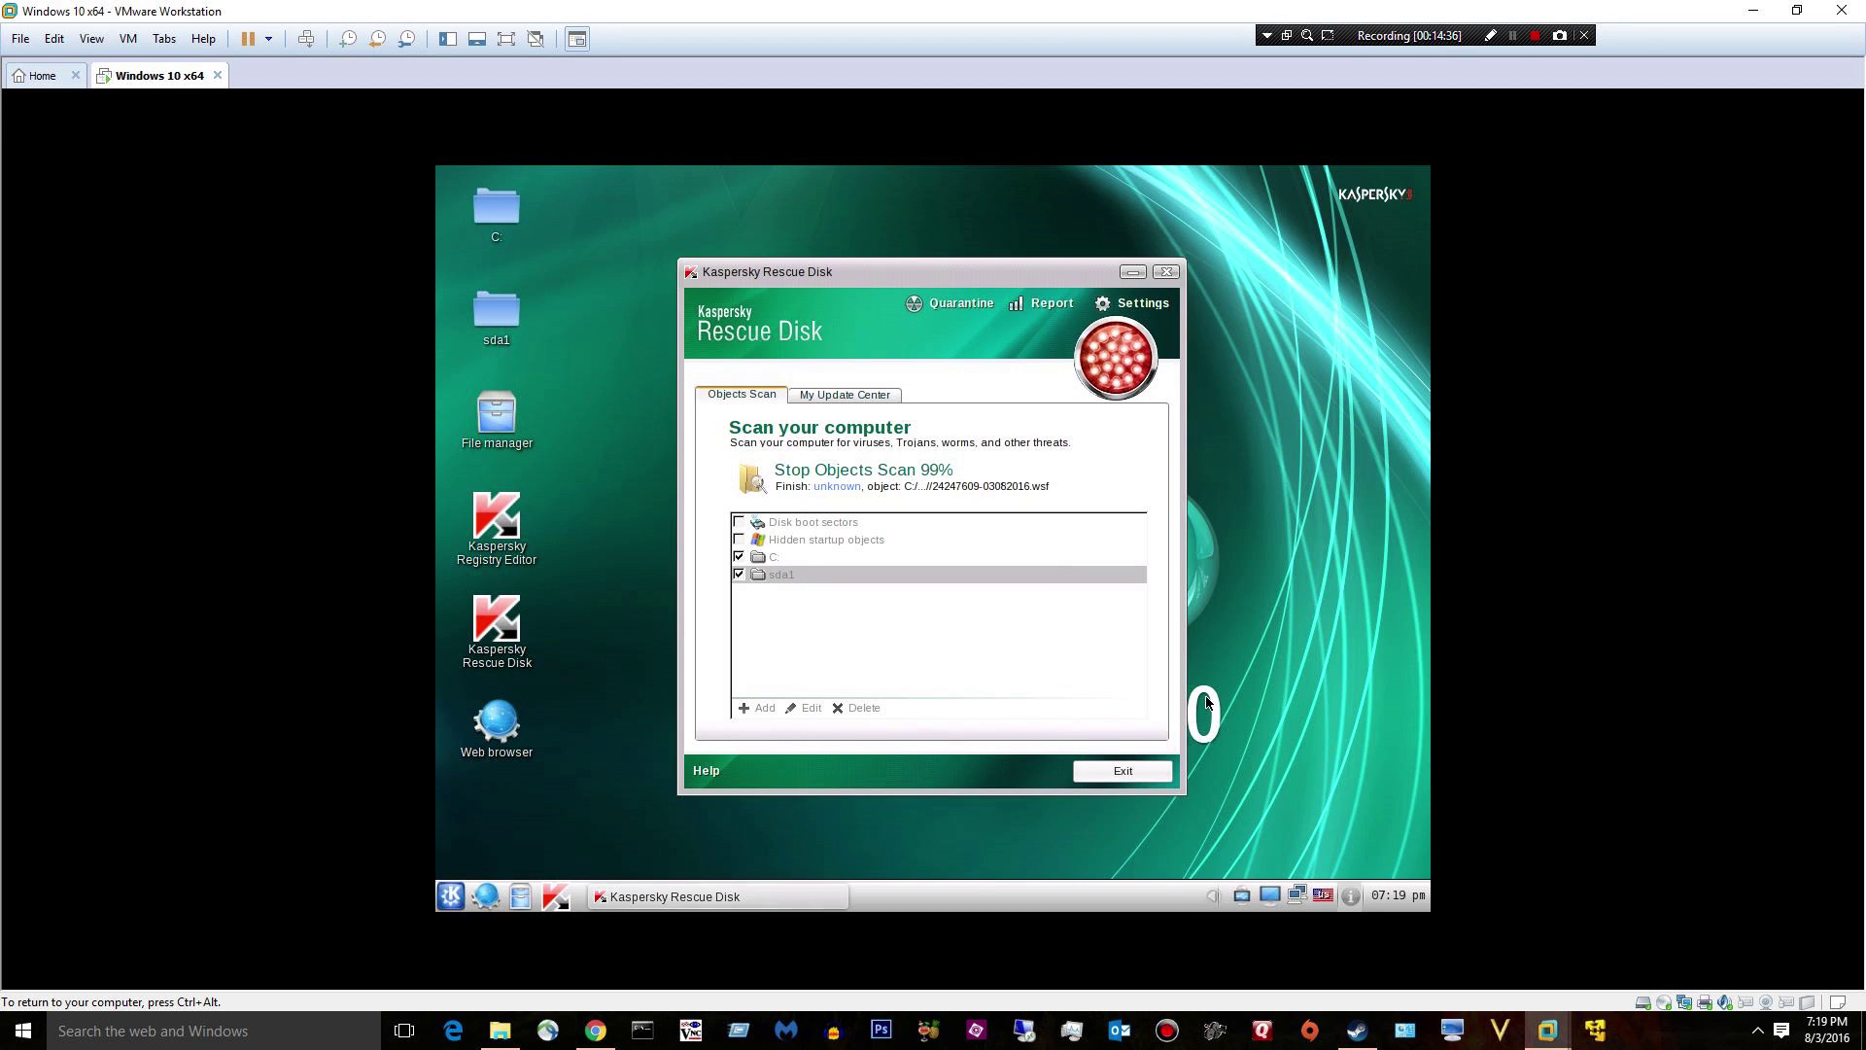